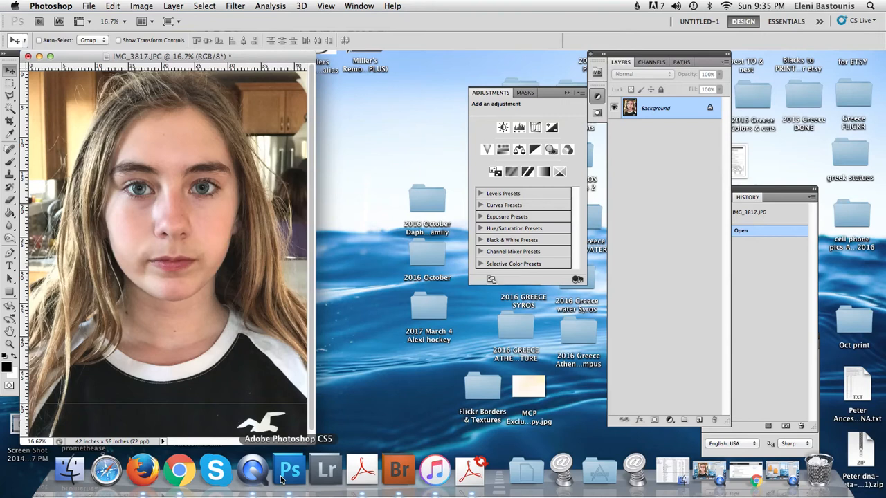
- Turn on snapping for the portrait photo
{"action": "key", "text": "super+equal"}
{"action": "key", "text": "super+equal"}
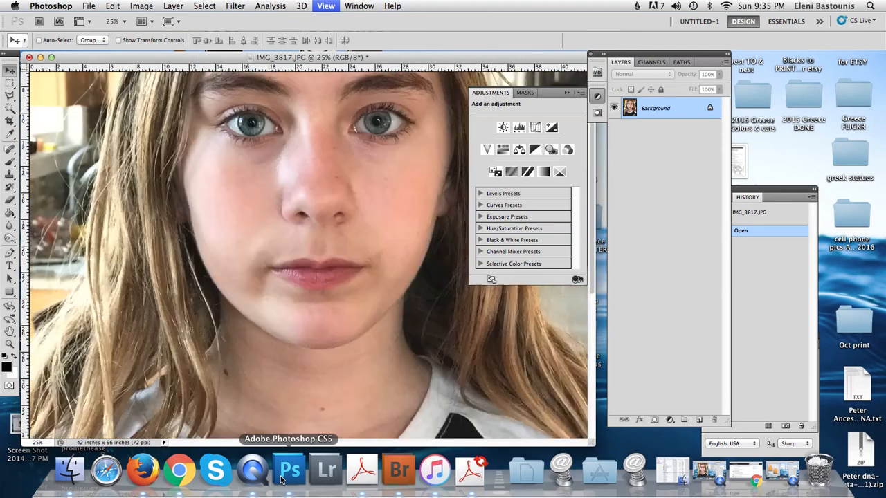
{"action": "key", "text": "super+equal"}
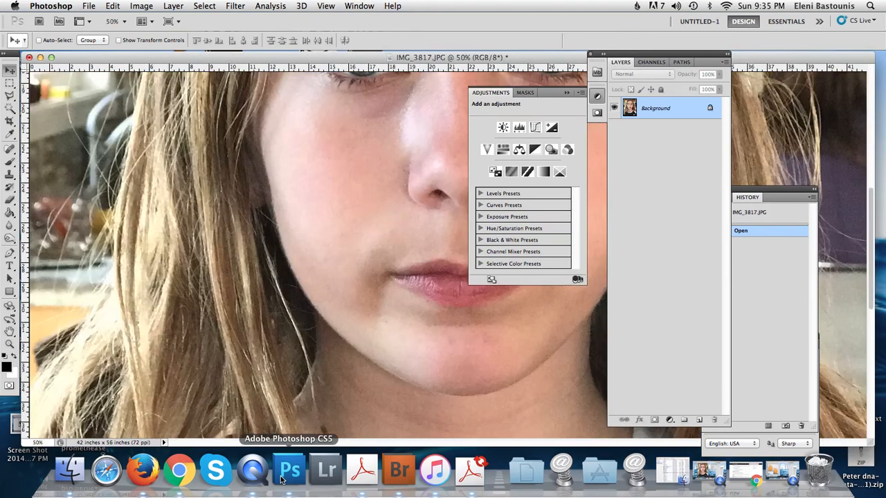
{"action": "key", "text": "h"}
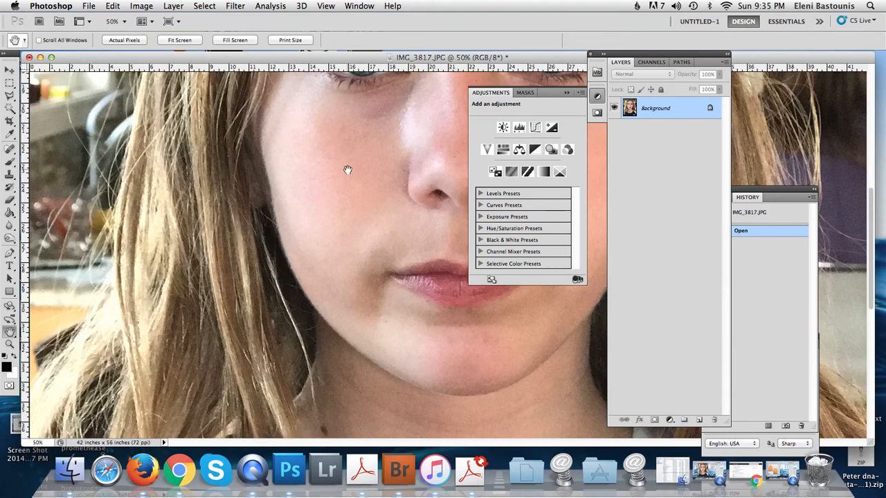
{"action": "scroll", "coordinate": [346, 143], "scroll_direction": "up", "scroll_amount": 8}
{"action": "scroll", "coordinate": [284, 201], "scroll_direction": "down", "scroll_amount": 1}
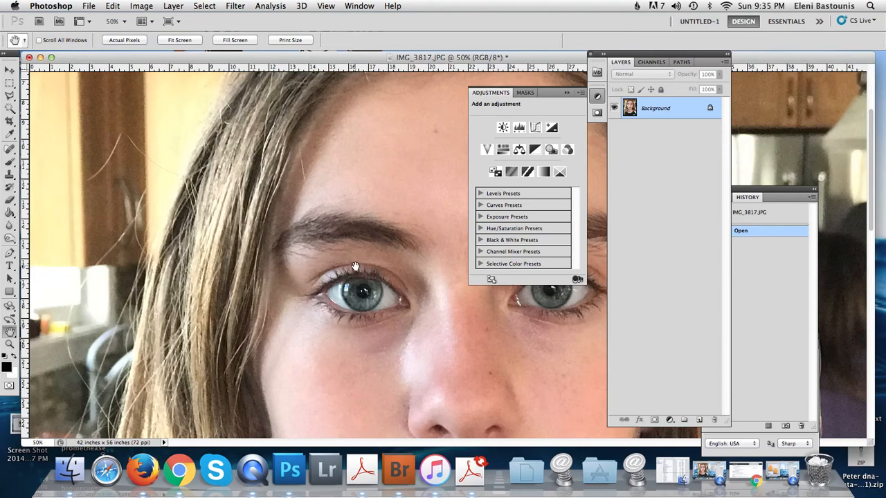
{"action": "left_click", "coordinate": [327, 5]}
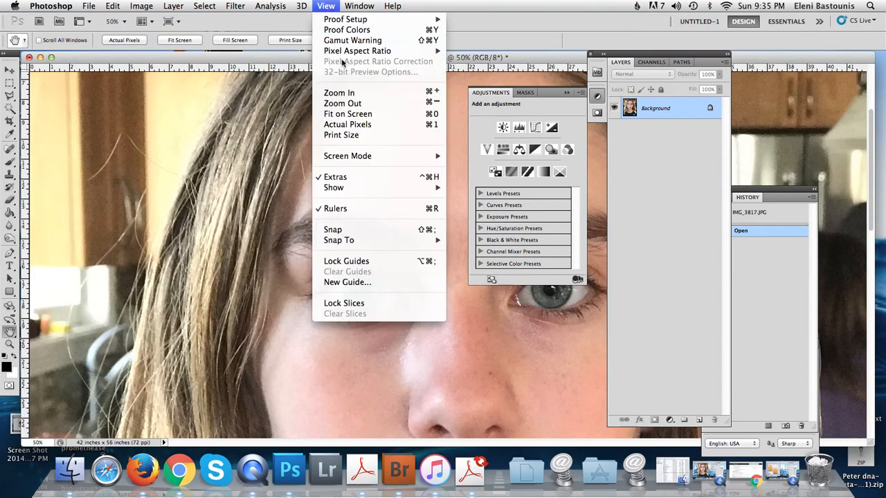
{"action": "mouse_move", "coordinate": [385, 189]}
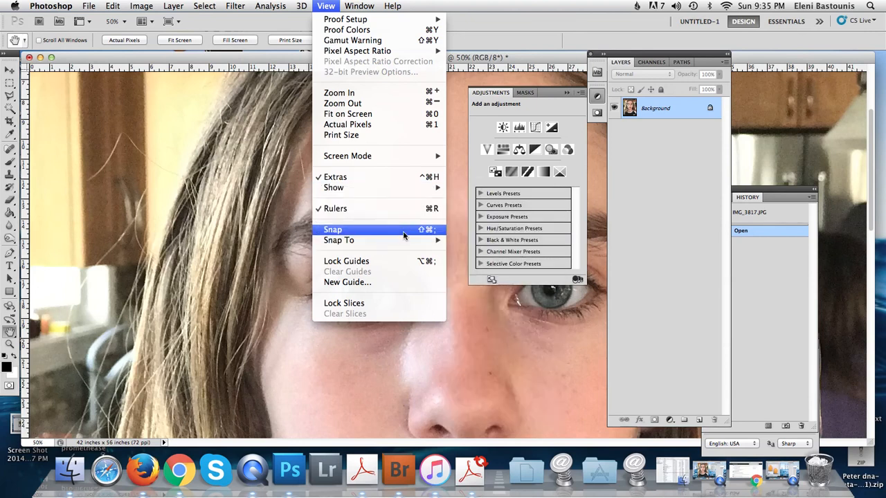
{"action": "left_click", "coordinate": [363, 231]}
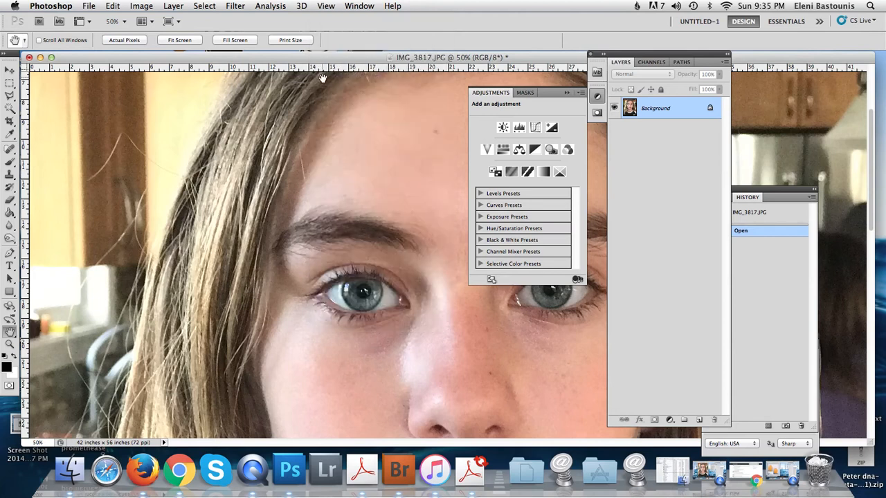
- In the Guides, Grid & Slices preferences, set the grid to a gridline every 40 pixels
{"action": "left_click", "coordinate": [49, 9]}
{"action": "mouse_move", "coordinate": [88, 44]}
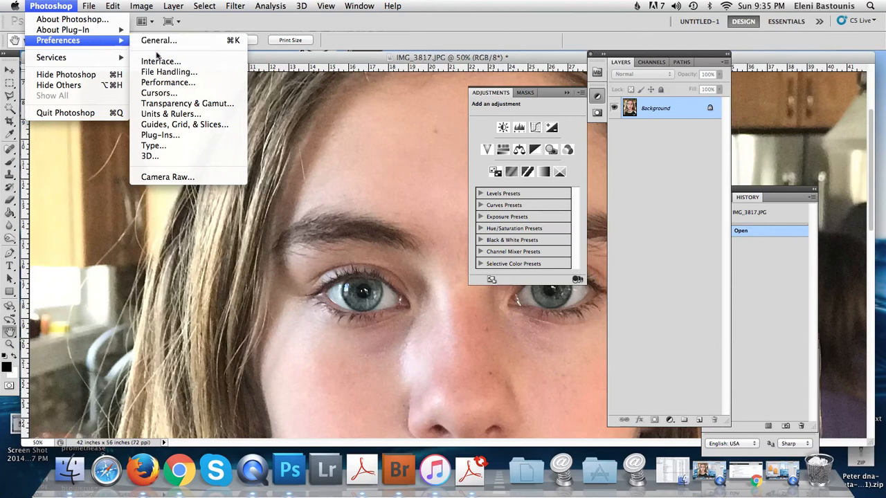
{"action": "left_click", "coordinate": [224, 125]}
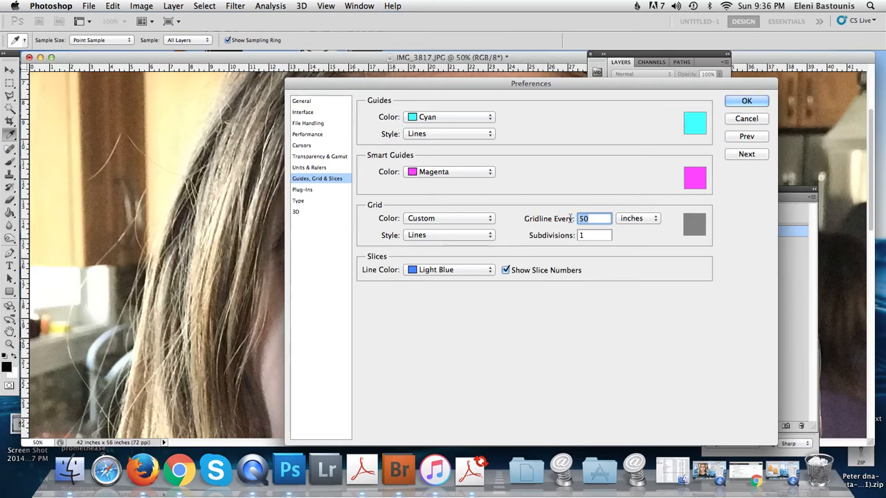
{"action": "type", "text": "40"}
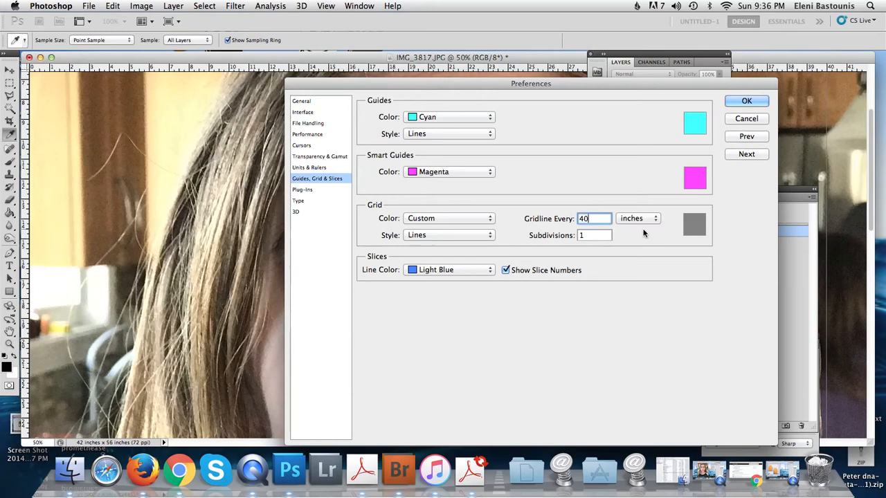
{"action": "type", "text": "0"}
{"action": "key", "text": "BackSpace"}
{"action": "left_click", "coordinate": [647, 220]}
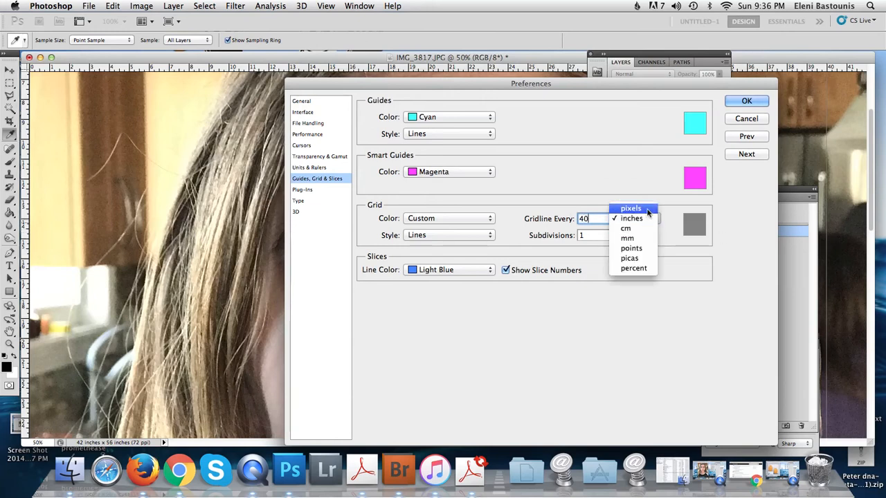
{"action": "left_click", "coordinate": [640, 208]}
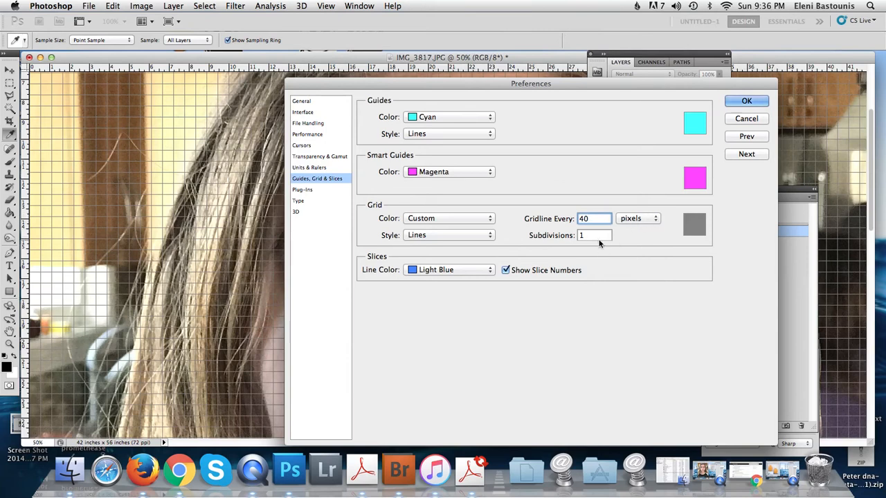
- Set the grid color to hex 808080 and apply the preferences
{"action": "left_click", "coordinate": [696, 225]}
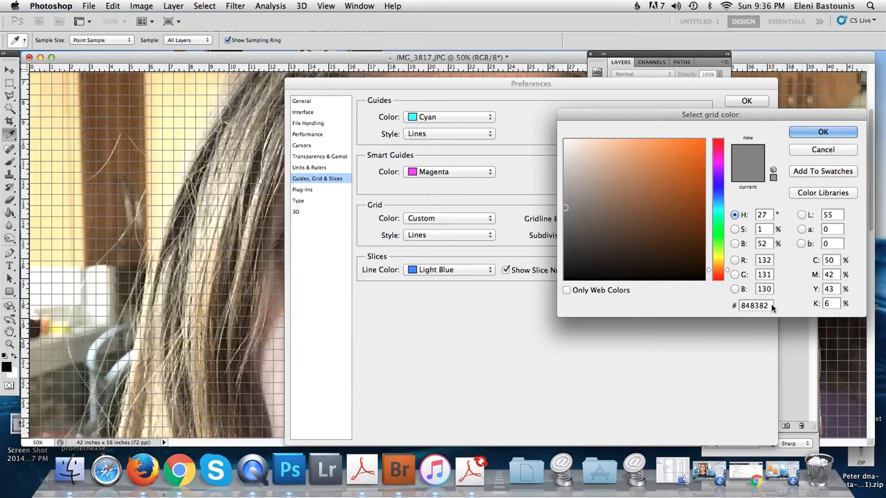
{"action": "left_click_drag", "start_coordinate": [769, 305], "coordinate": [742, 302]}
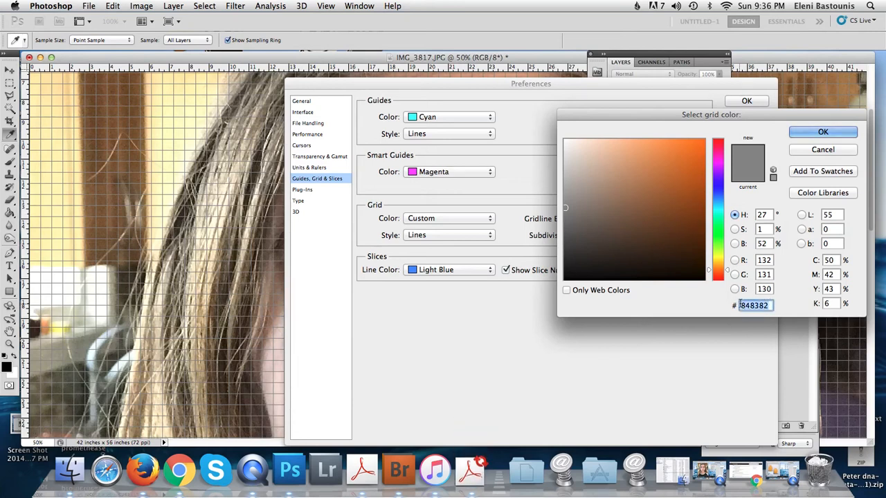
{"action": "type", "text": "f808"}
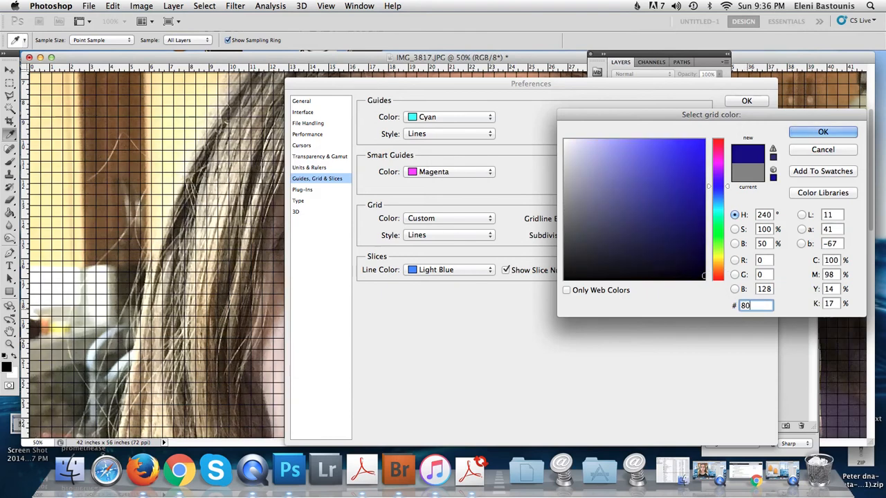
{"action": "type", "text": "080"}
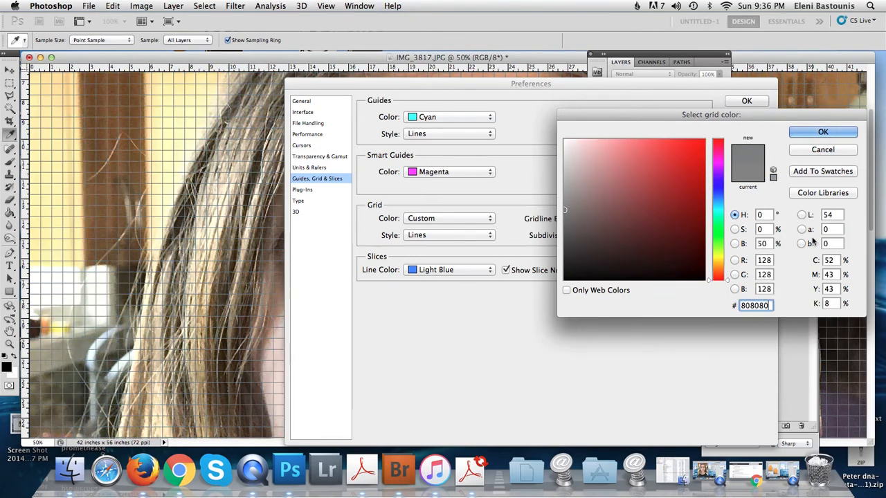
{"action": "left_click", "coordinate": [810, 134]}
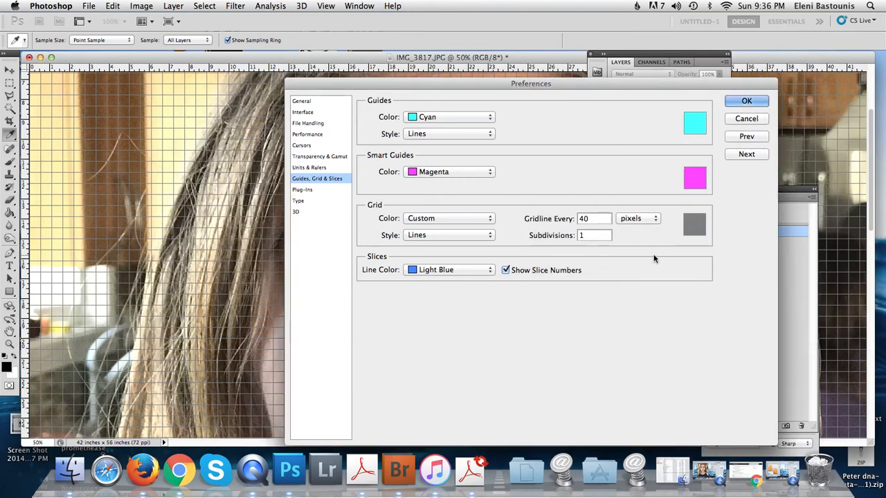
{"action": "left_click", "coordinate": [747, 101]}
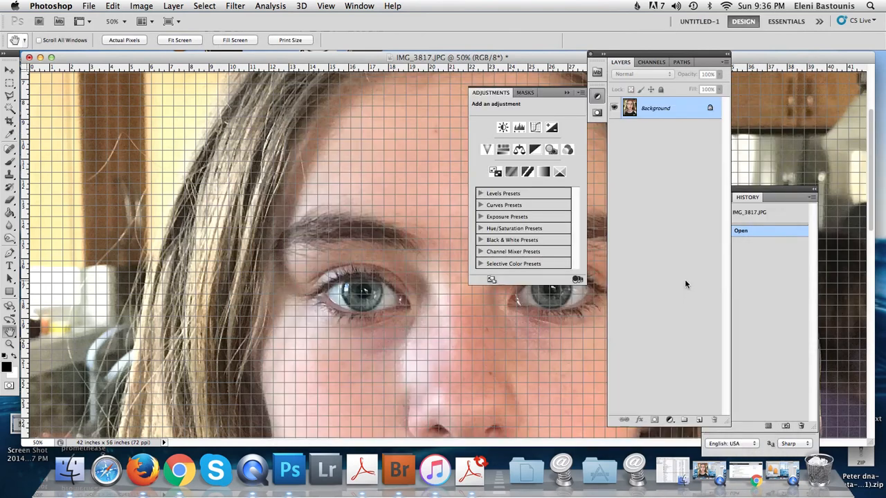
- Move the History panel clear of the Layers panel and duplicate the Background layer
{"action": "left_click_drag", "start_coordinate": [769, 187], "coordinate": [832, 144]}
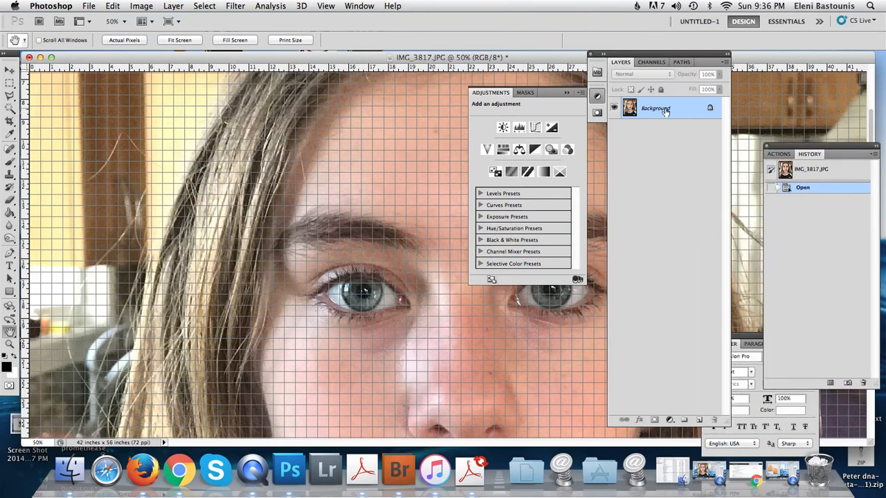
{"action": "left_click_drag", "start_coordinate": [664, 112], "coordinate": [699, 419]}
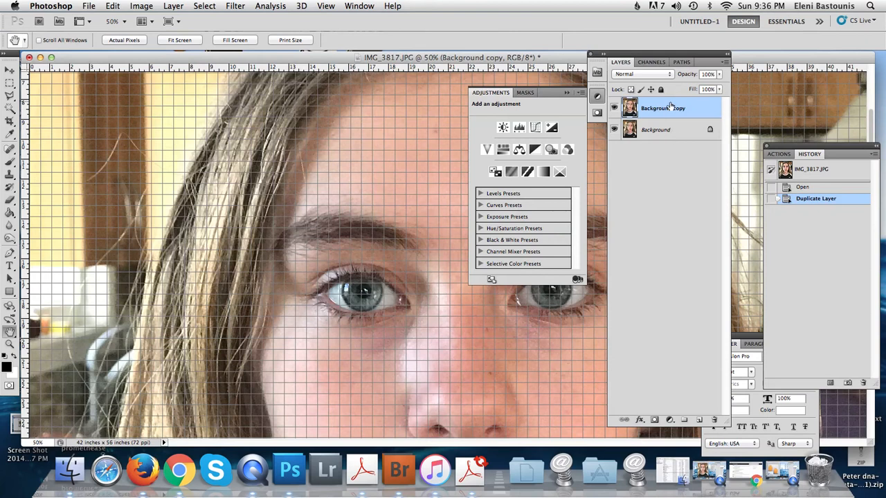
- On the Background copy layer, outline a small grid-aligned facet at the left-hand eye's pupil with the Polygonal Lasso Tool
{"action": "left_click_drag", "start_coordinate": [9, 53], "coordinate": [27, 54]}
{"action": "left_click", "coordinate": [25, 99]}
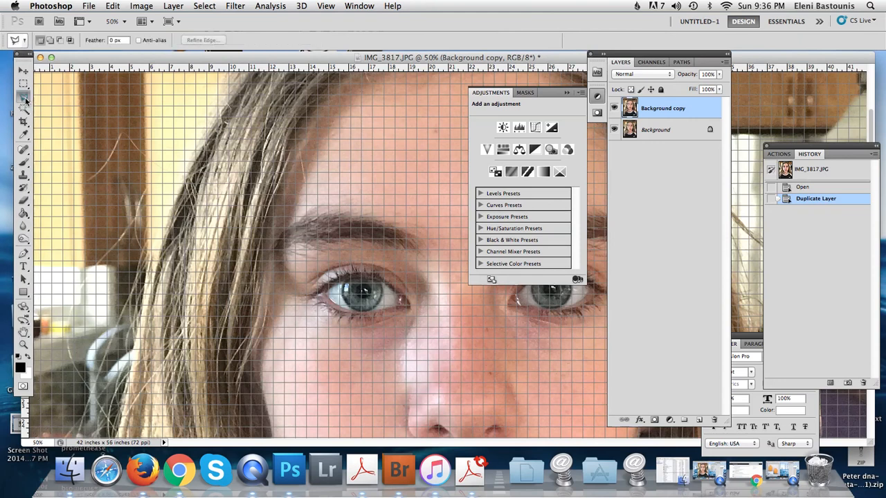
{"action": "left_click", "coordinate": [24, 100]}
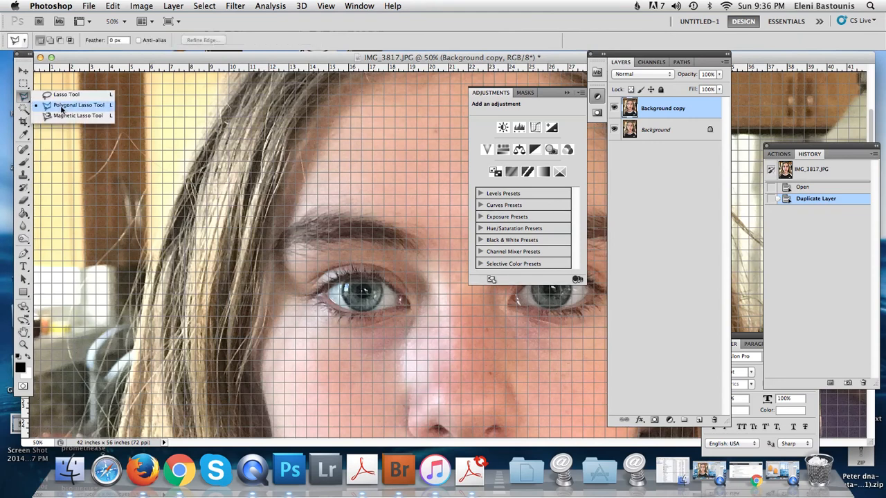
{"action": "left_click", "coordinate": [72, 107]}
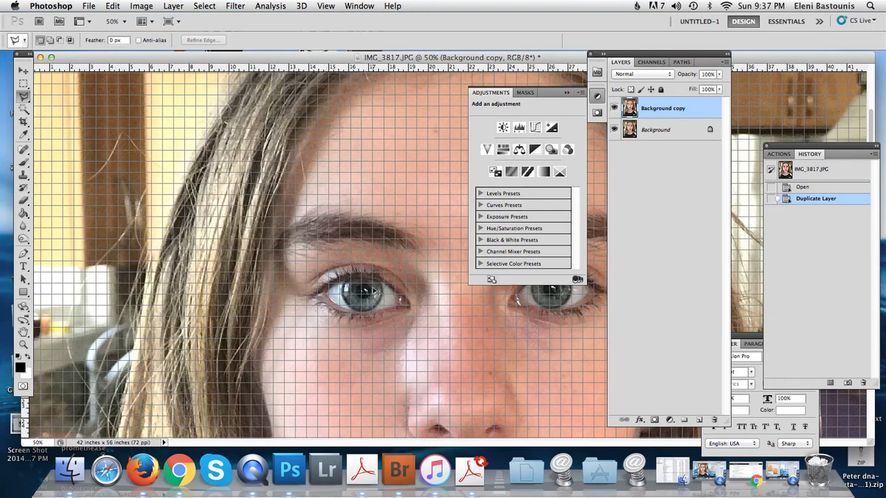
{"action": "key", "text": "super+equal"}
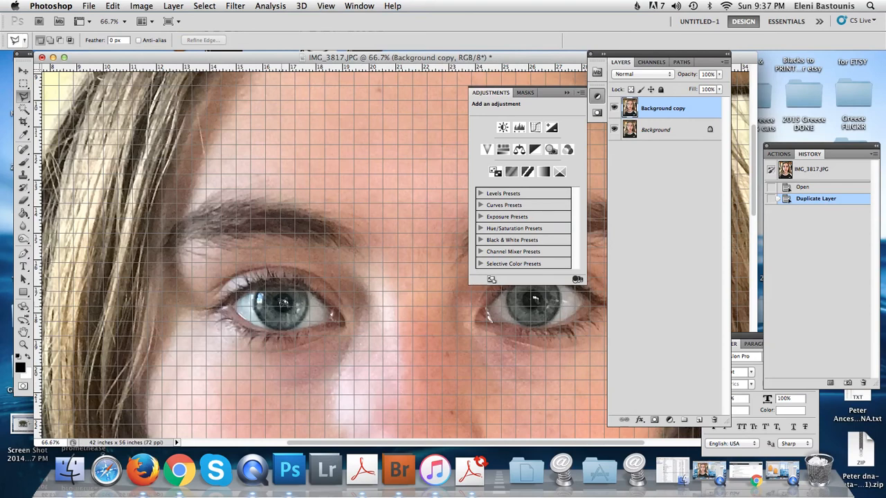
{"action": "left_click", "coordinate": [282, 302]}
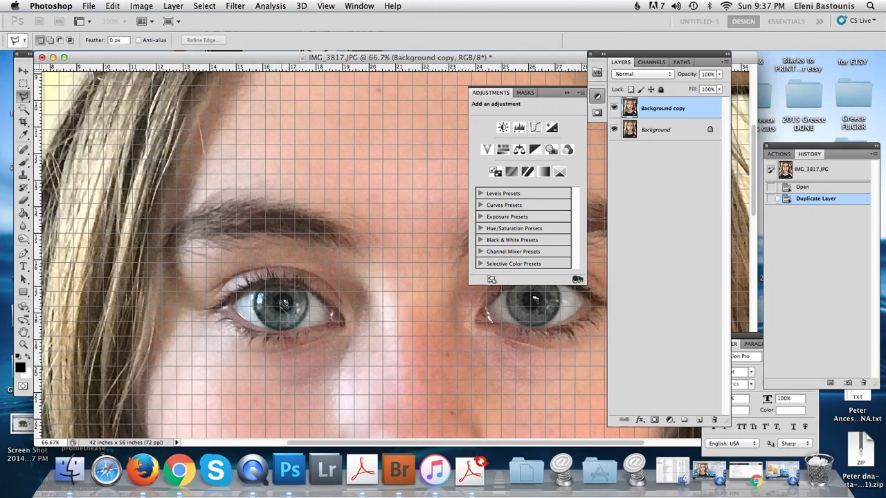
{"action": "left_click", "coordinate": [283, 302]}
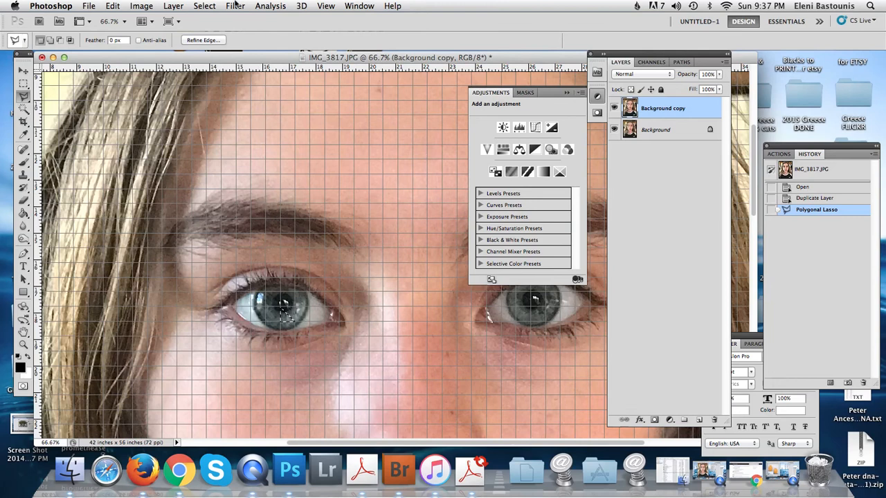
- Apply the Average blur to the selected pupil facet and deselect it
{"action": "left_click", "coordinate": [236, 6]}
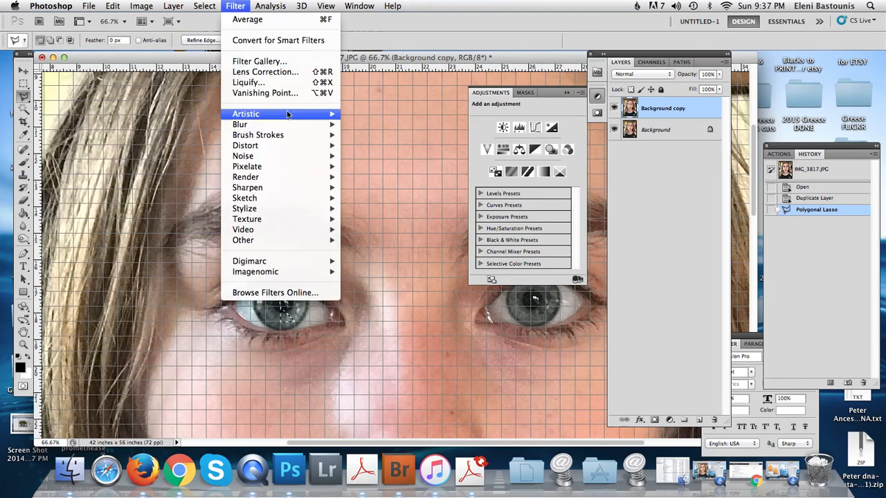
{"action": "mouse_move", "coordinate": [319, 127]}
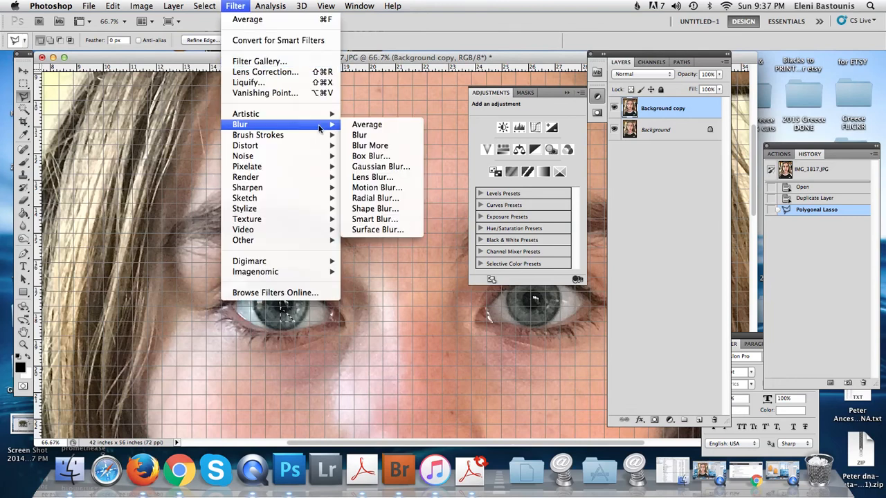
{"action": "left_click", "coordinate": [389, 126]}
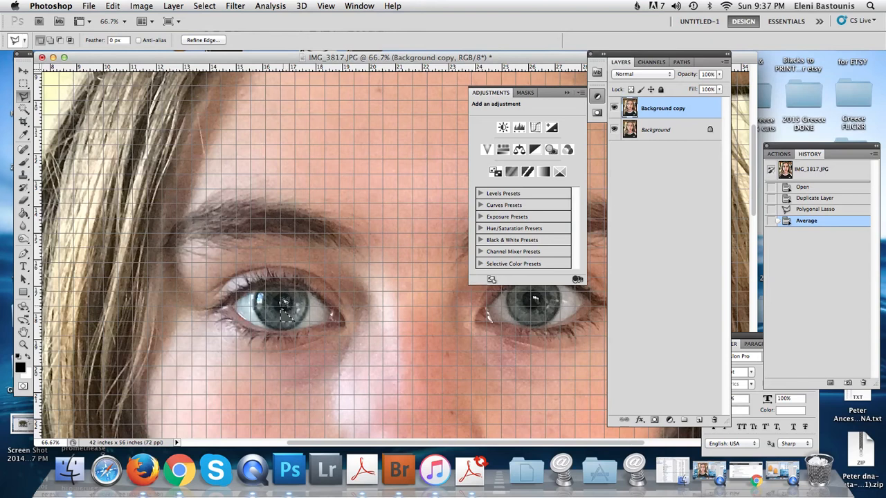
{"action": "left_click", "coordinate": [283, 302]}
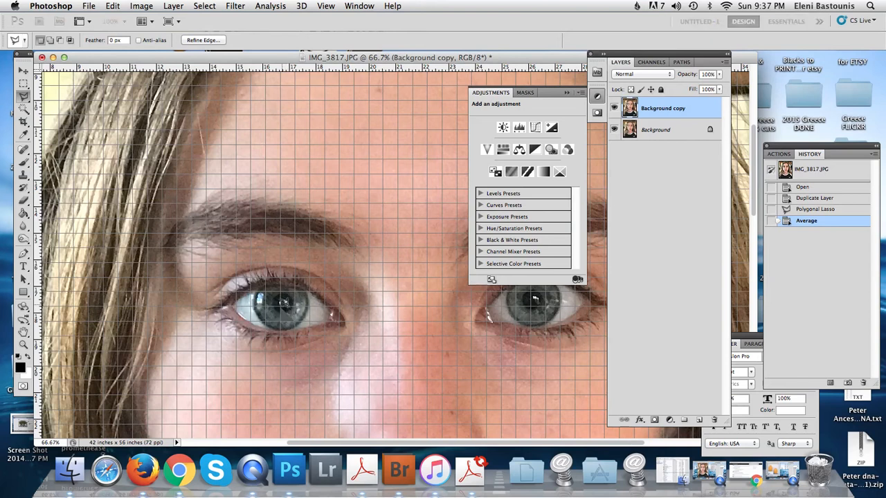
{"action": "key", "text": "super+d"}
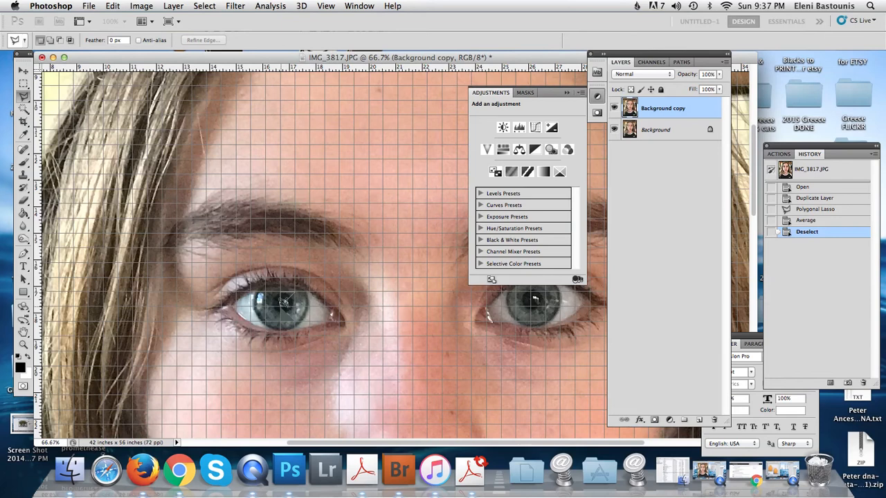
- Outline a second small facet beside the first one in the pupil, reapply the Average filter and deselect
{"action": "left_click", "coordinate": [283, 302]}
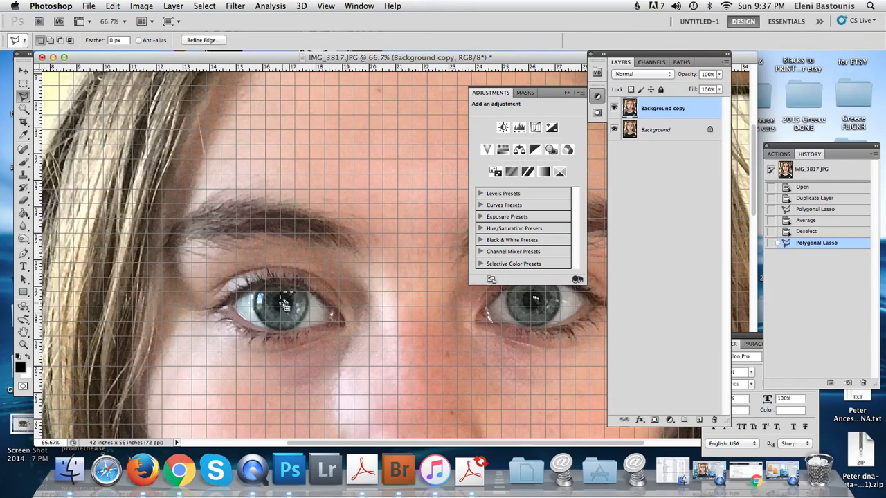
{"action": "left_click", "coordinate": [236, 6]}
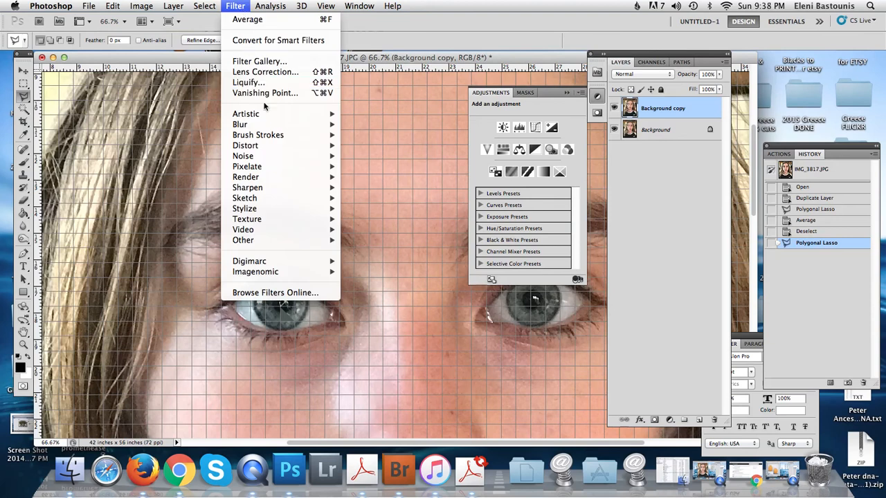
{"action": "mouse_move", "coordinate": [270, 124]}
{"action": "mouse_move", "coordinate": [318, 199]}
{"action": "left_click", "coordinate": [207, 23]}
{"action": "key", "text": "super+f"}
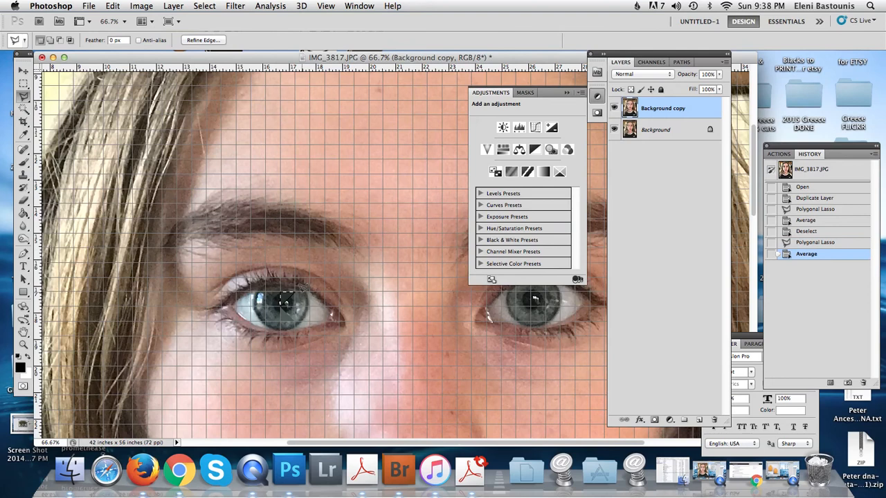
{"action": "left_click", "coordinate": [303, 295]}
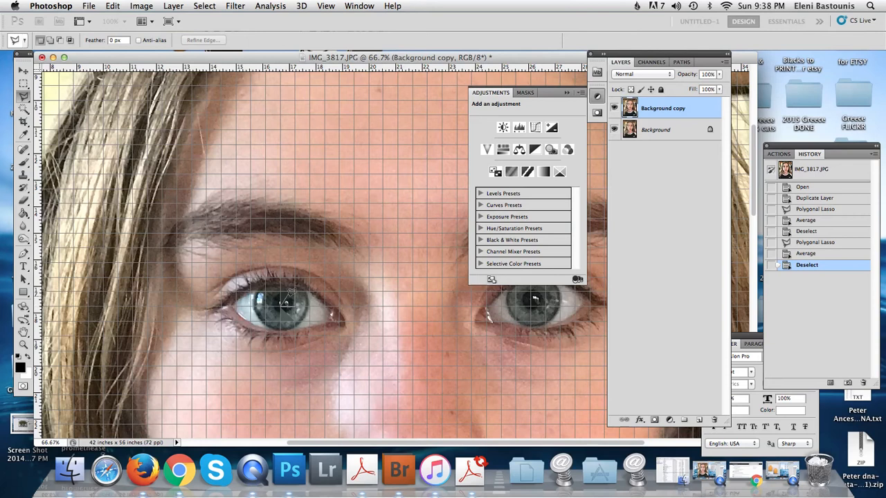
- Outline two adjoining triangular grid-aligned facets across the middle of the left-hand eye's pupil with the Polygonal Lasso Tool, applying the Average filter to each
{"action": "left_click", "coordinate": [298, 291]}
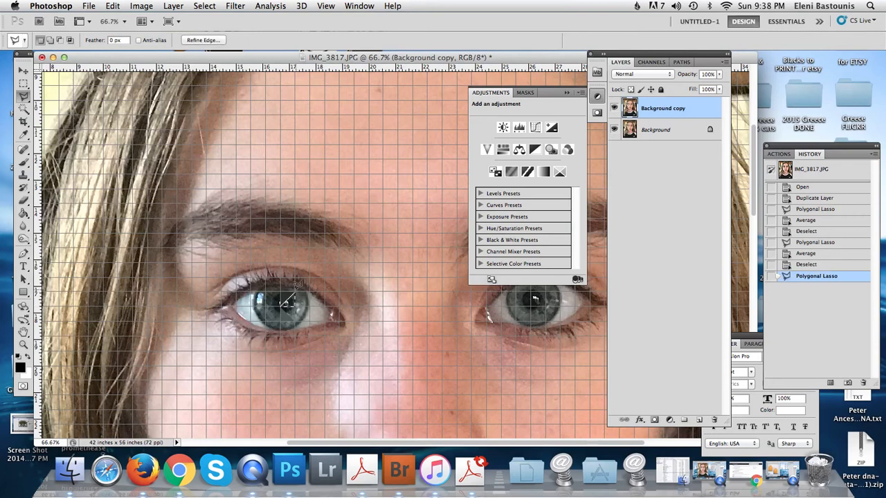
{"action": "key", "text": "super+f"}
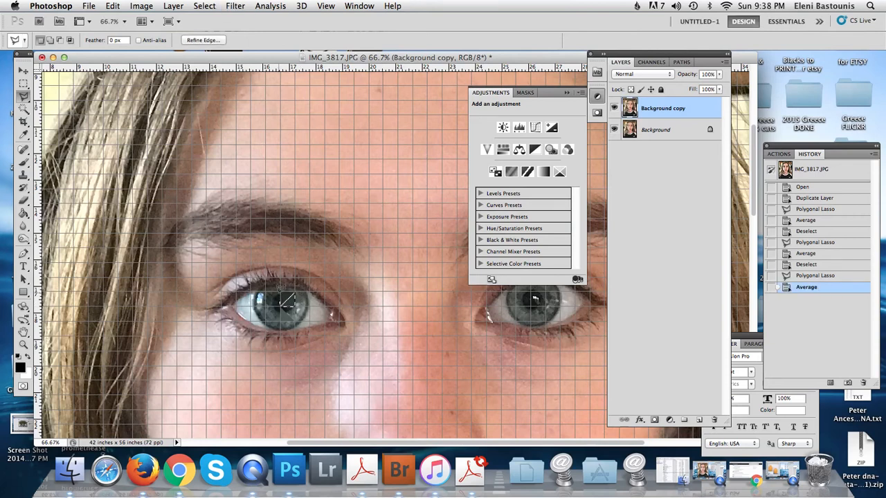
{"action": "left_click", "coordinate": [283, 286]}
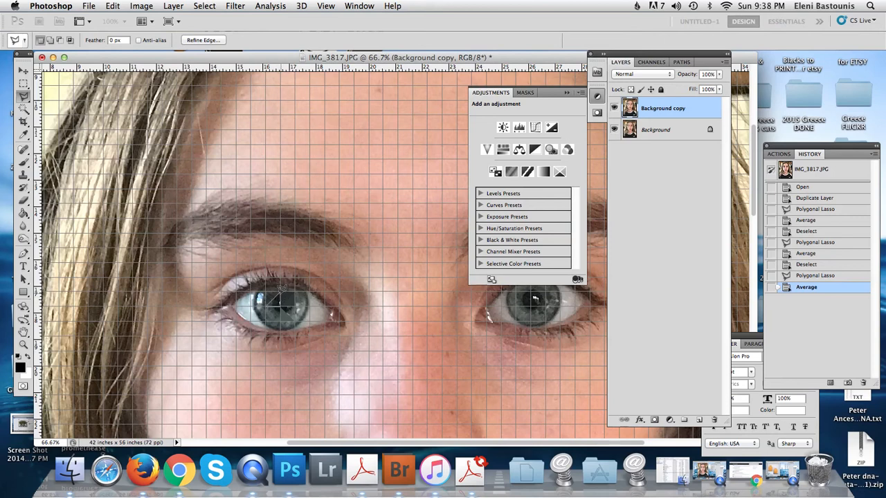
{"action": "left_click", "coordinate": [283, 288]}
{"action": "key", "text": "super+f"}
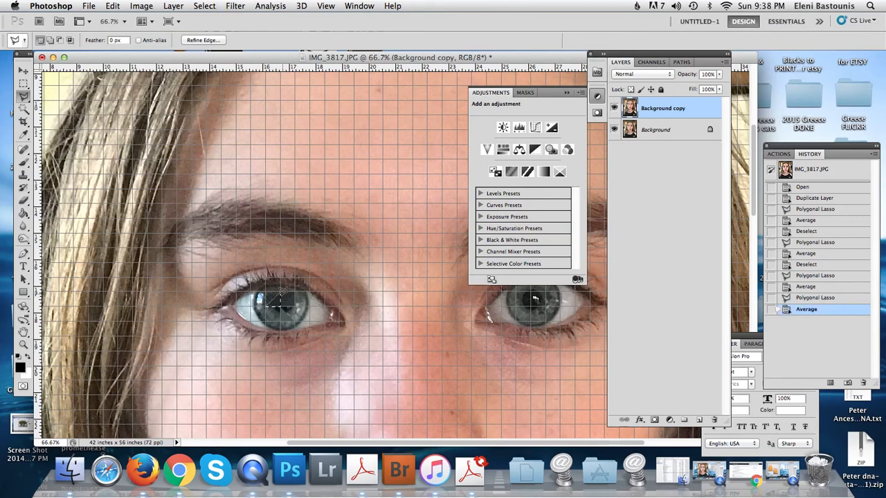
- Outline another small facet at the upper left of the same iris, average its color and deselect
{"action": "left_click", "coordinate": [276, 287]}
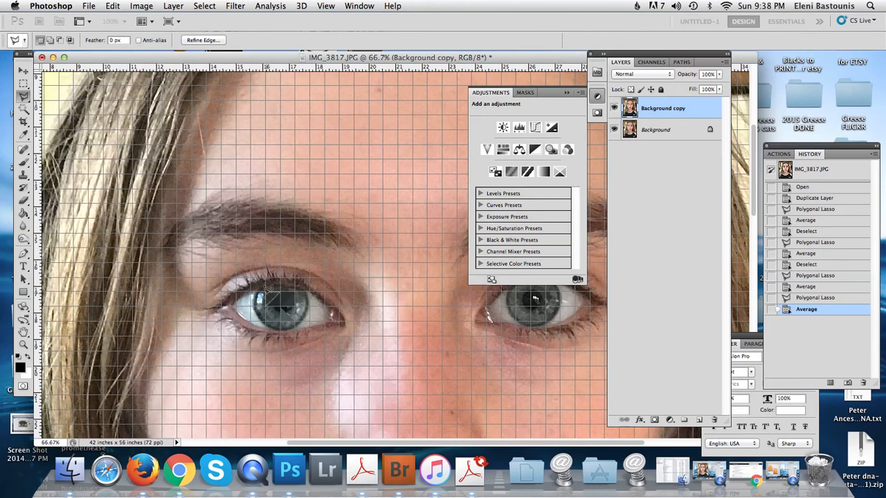
{"action": "left_click", "coordinate": [273, 286]}
{"action": "key", "text": "super+f"}
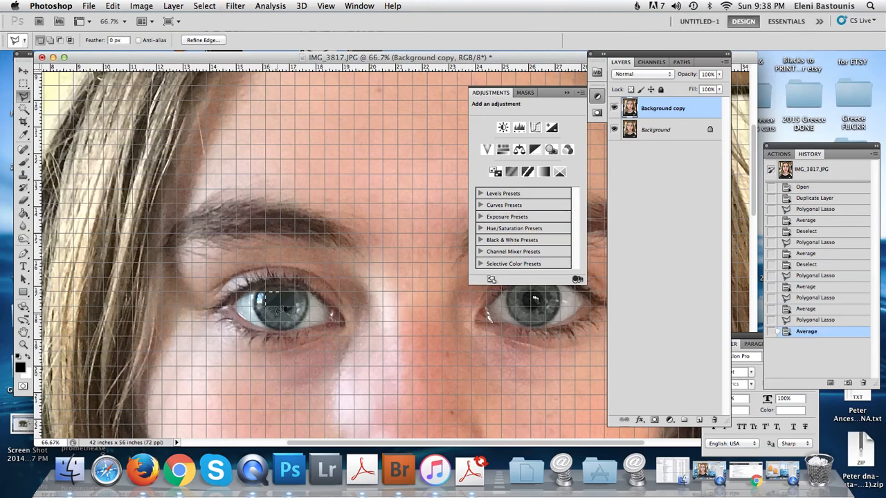
{"action": "left_click", "coordinate": [267, 300]}
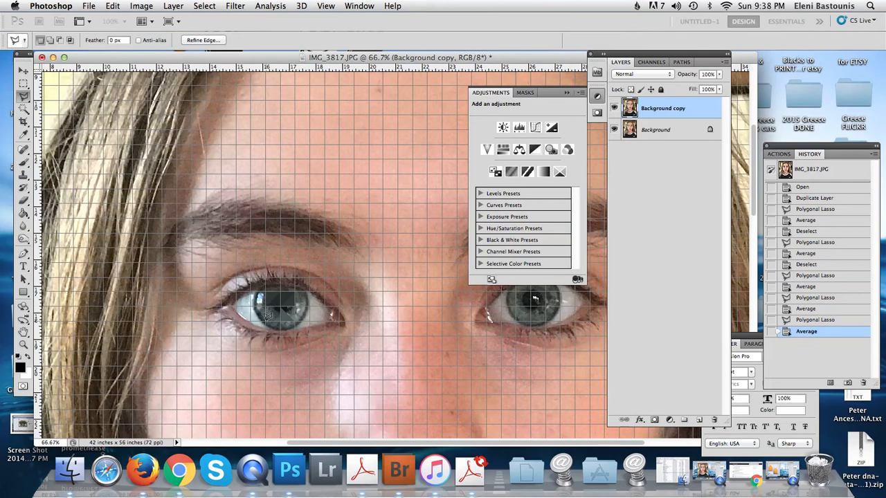
{"action": "key", "text": "super+d"}
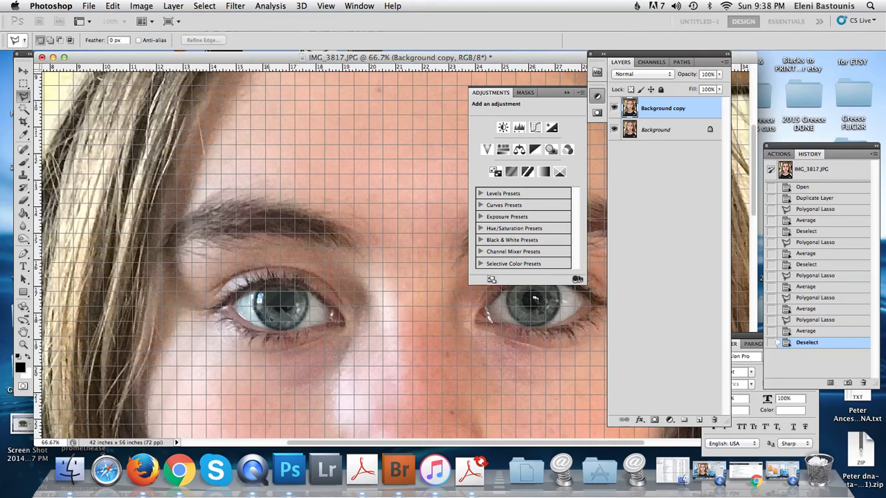
- Outline two adjoining facets on the lower-left part of the iris, averaging each one, and clear the selection
{"action": "left_click", "coordinate": [268, 315]}
{"action": "key", "text": "super+f"}
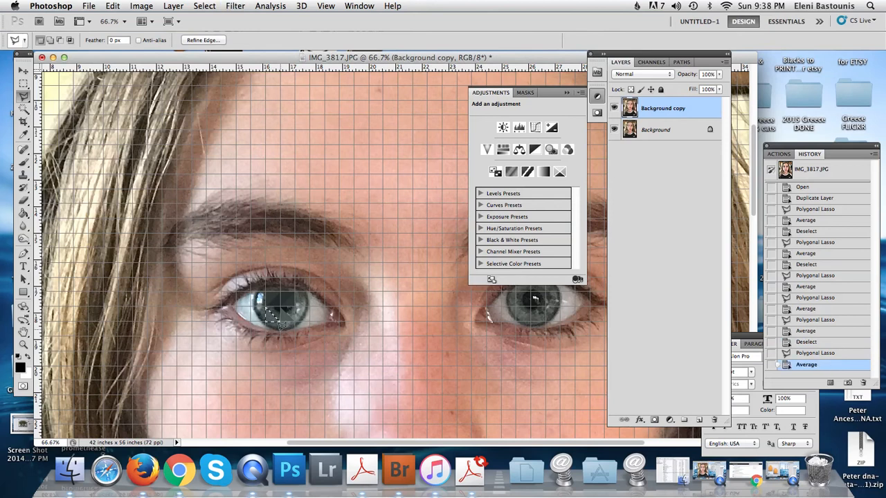
{"action": "left_click", "coordinate": [275, 306]}
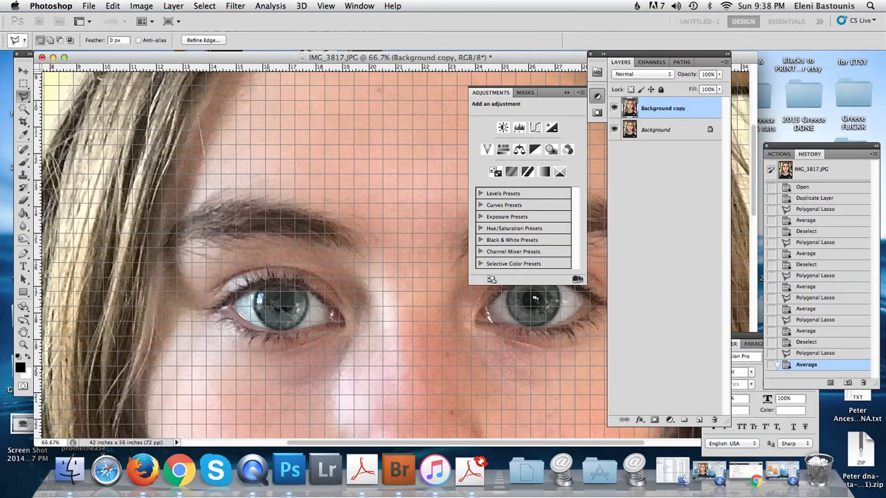
{"action": "left_click", "coordinate": [271, 304]}
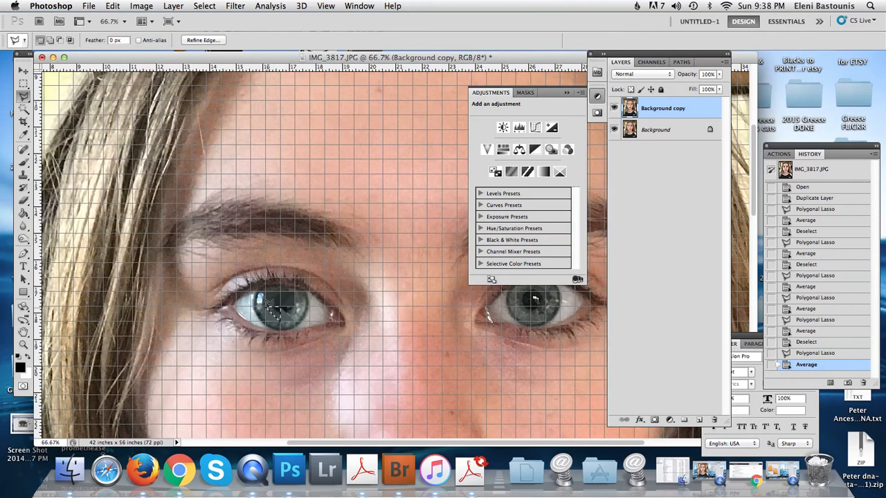
{"action": "key", "text": "super+f"}
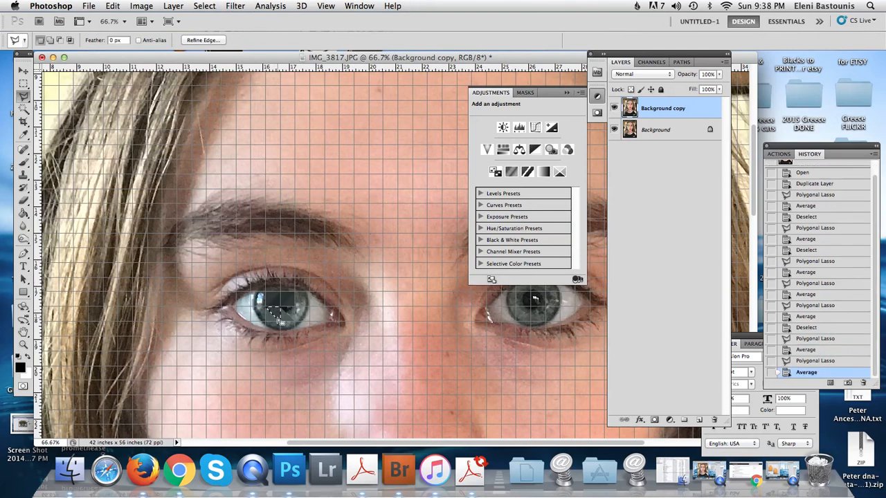
{"action": "key", "text": "super+d"}
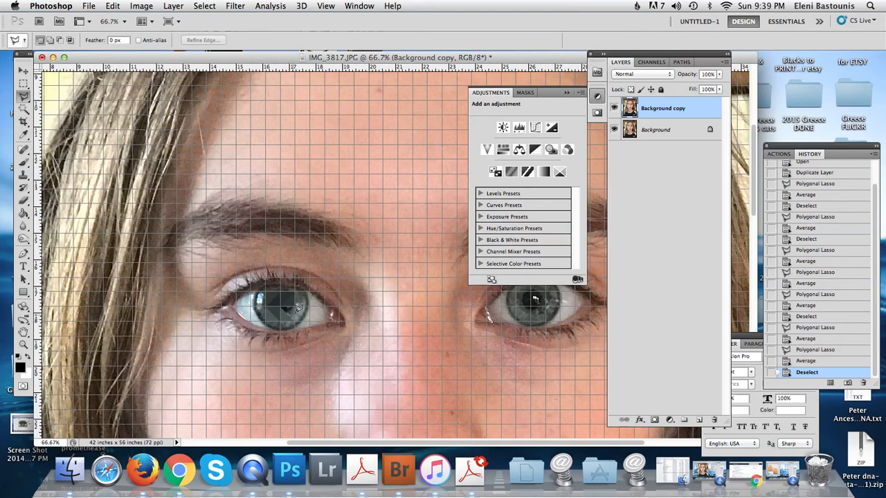
- Outline and average a facet on the lower-right part of the iris and a small one at the pupil's bottom
{"action": "left_click", "coordinate": [297, 306]}
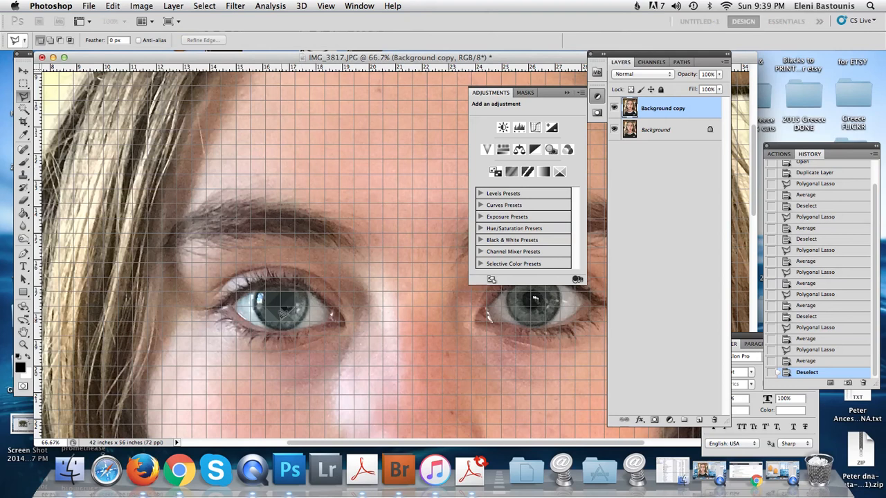
{"action": "left_click", "coordinate": [295, 305]}
{"action": "key", "text": "super+f"}
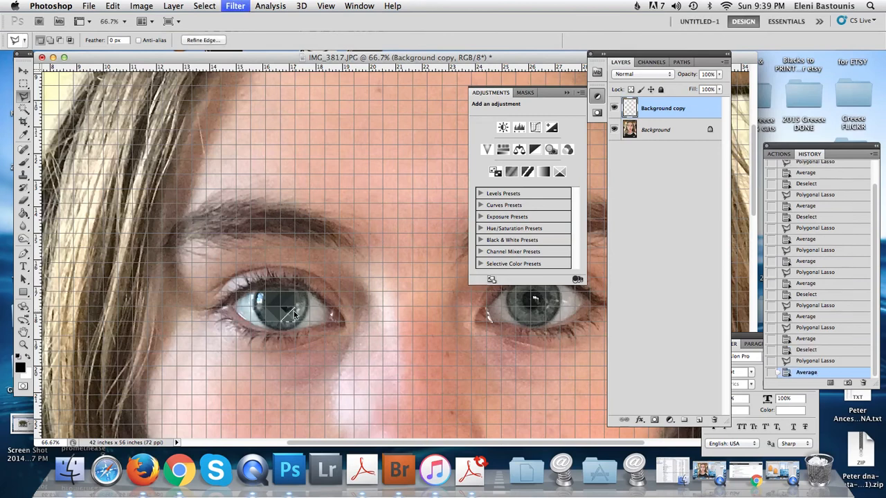
{"action": "left_click", "coordinate": [287, 306]}
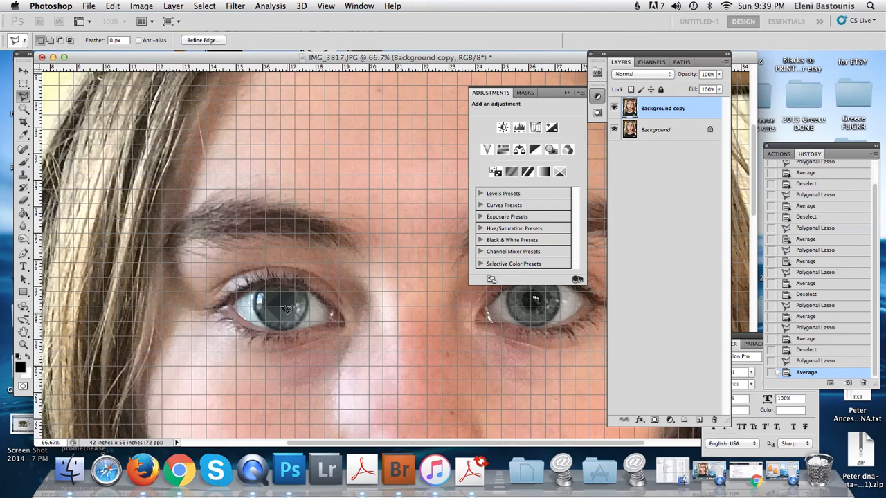
{"action": "left_click", "coordinate": [286, 310]}
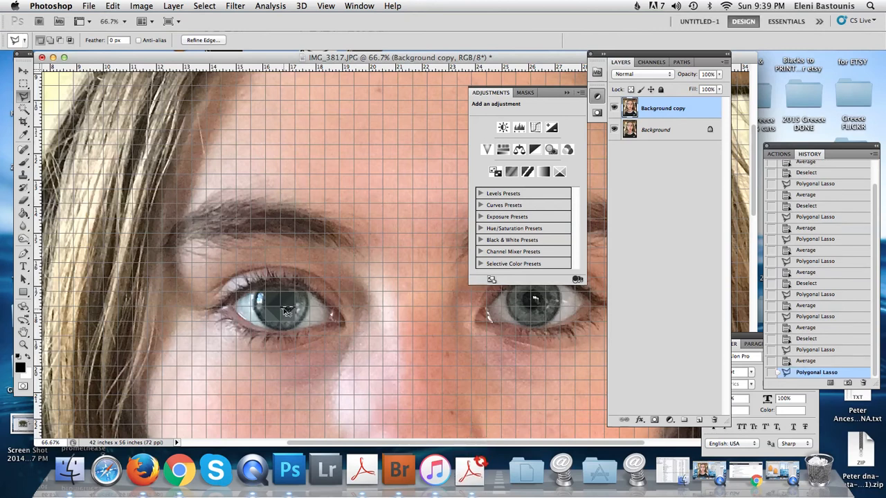
{"action": "key", "text": "super+f"}
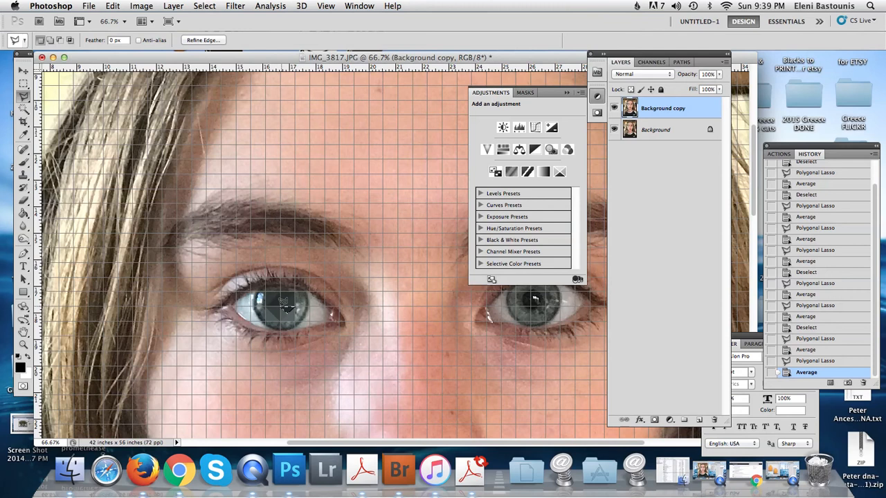
- Outline a small triangular highlight beside the pupil, fill it with white using the Paint Bucket Tool and deselect
{"action": "left_click", "coordinate": [282, 300]}
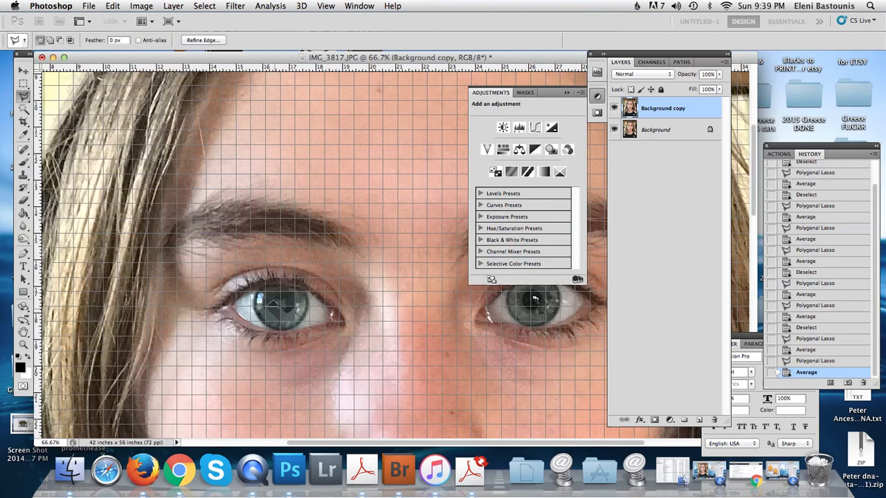
{"action": "left_click", "coordinate": [269, 306]}
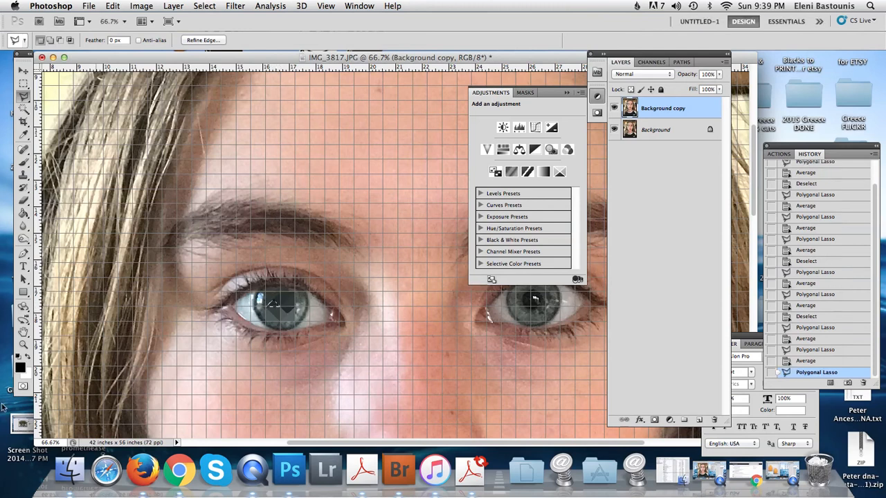
{"action": "left_click", "coordinate": [29, 358]}
{"action": "left_click", "coordinate": [24, 214]}
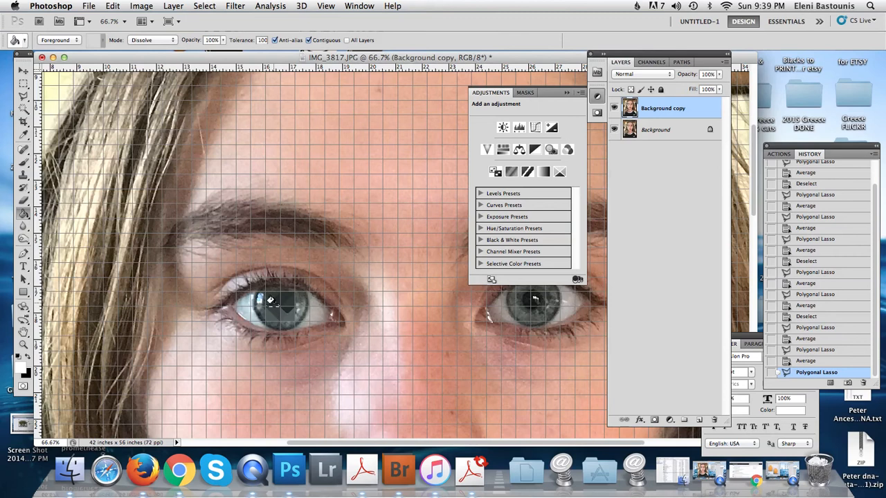
{"action": "left_click", "coordinate": [271, 301]}
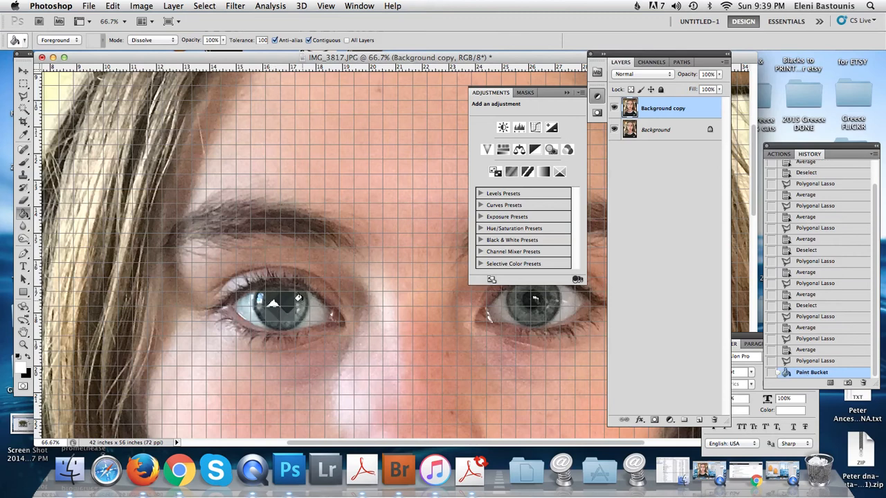
{"action": "key", "text": "super+d"}
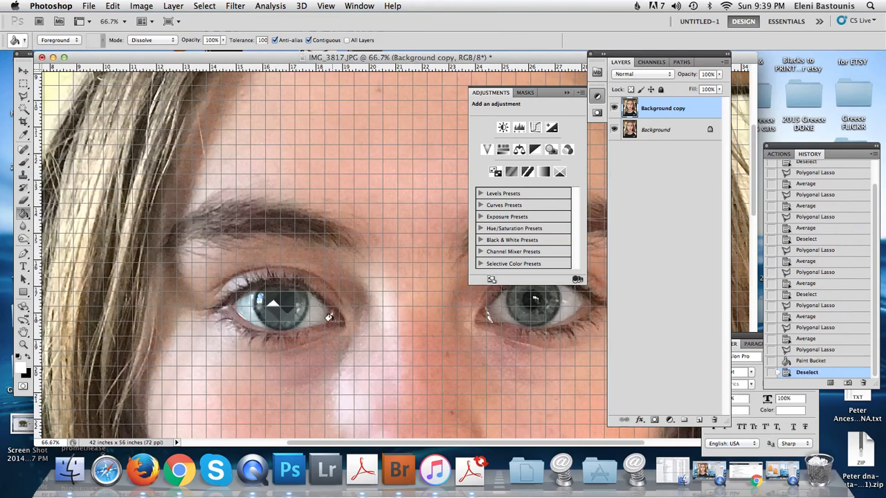
- With the Polygonal Lasso Tool, outline two facets along the iris's upper-right edge, applying the Average filter to each
{"action": "left_click", "coordinate": [25, 99]}
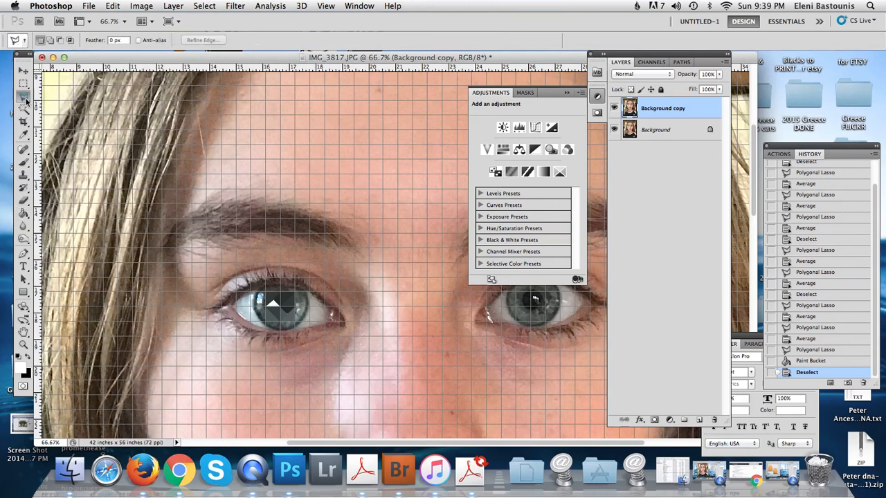
{"action": "left_click", "coordinate": [295, 286]}
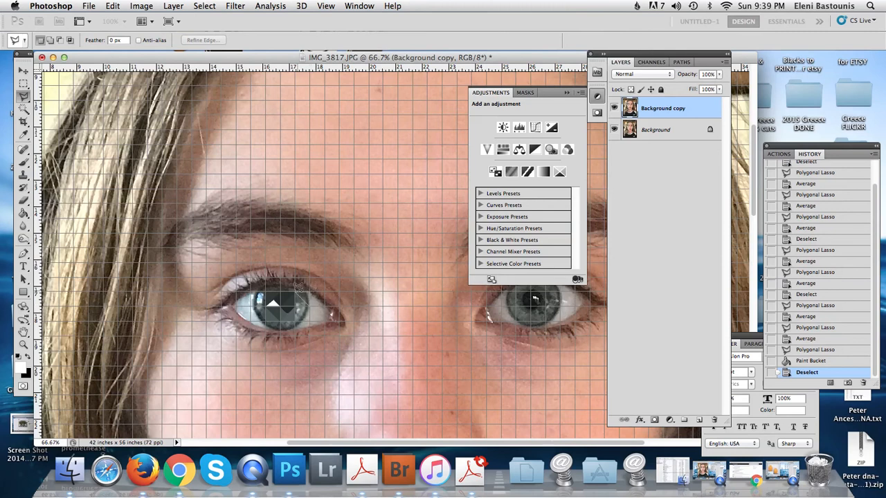
{"action": "left_click", "coordinate": [296, 285]}
{"action": "key", "text": "super+f"}
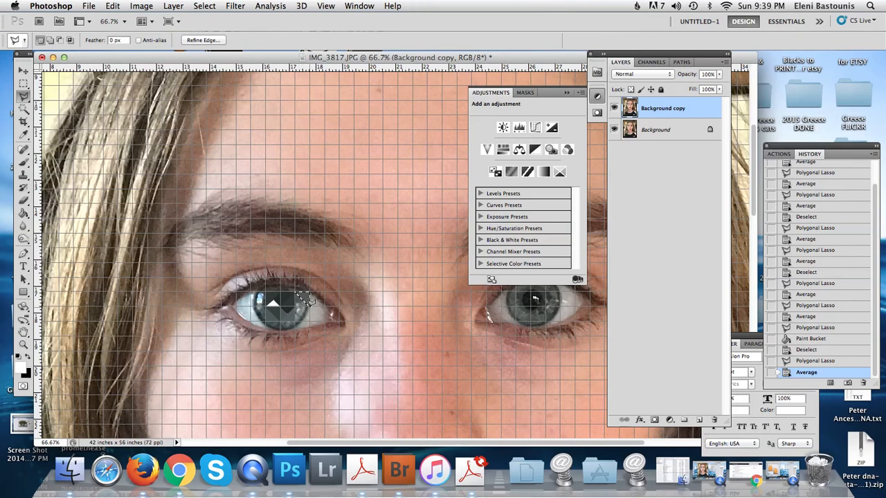
{"action": "left_click", "coordinate": [298, 302]}
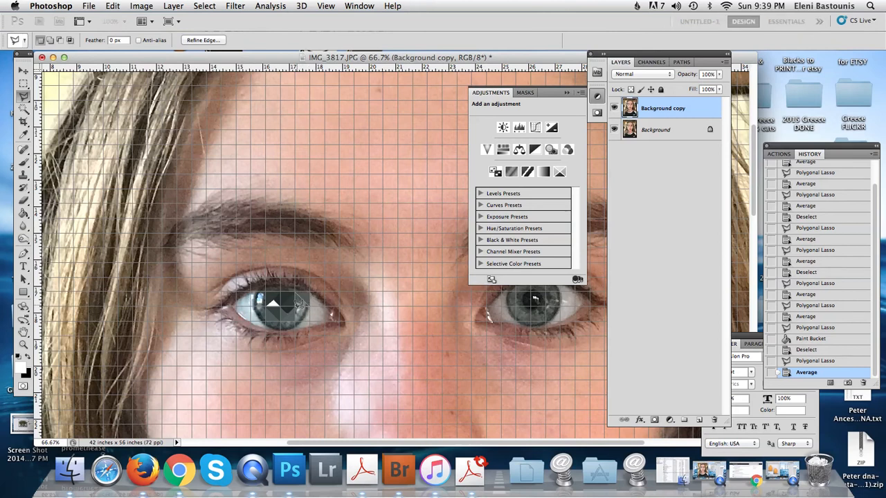
{"action": "left_click", "coordinate": [297, 303]}
{"action": "key", "text": "super+f"}
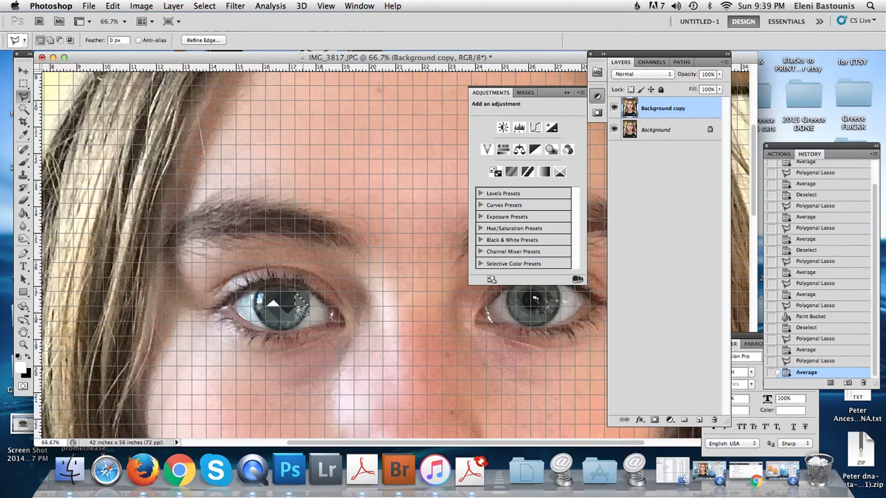
- Outline two small adjoining facets along the iris's right edge with the Polygonal Lasso Tool, applying the Average filter to each
{"action": "left_click_drag", "start_coordinate": [298, 303], "coordinate": [306, 310]}
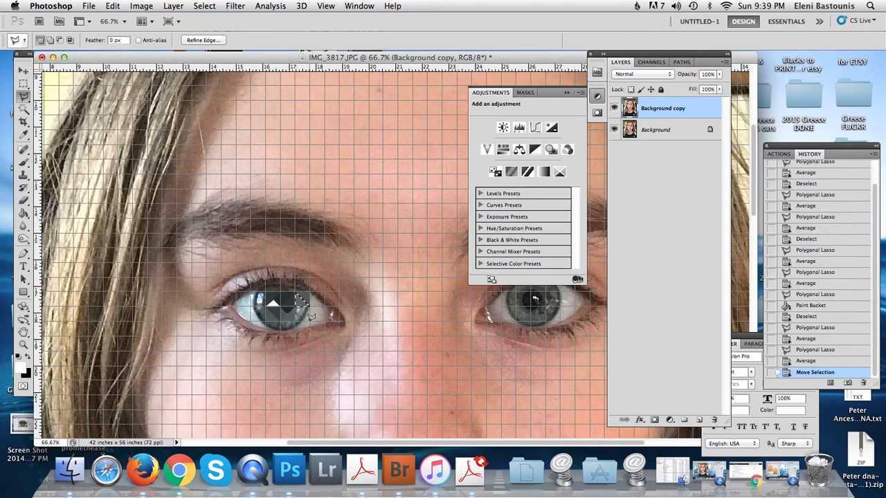
{"action": "left_click", "coordinate": [300, 300]}
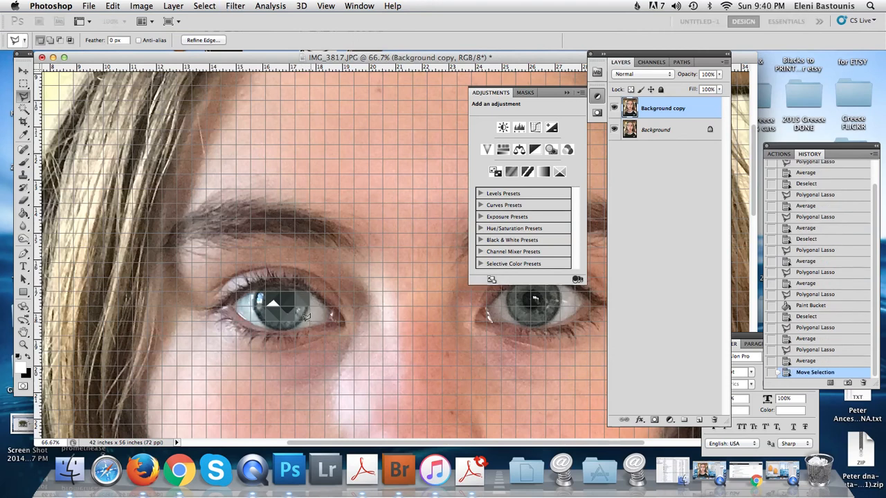
{"action": "left_click", "coordinate": [296, 304]}
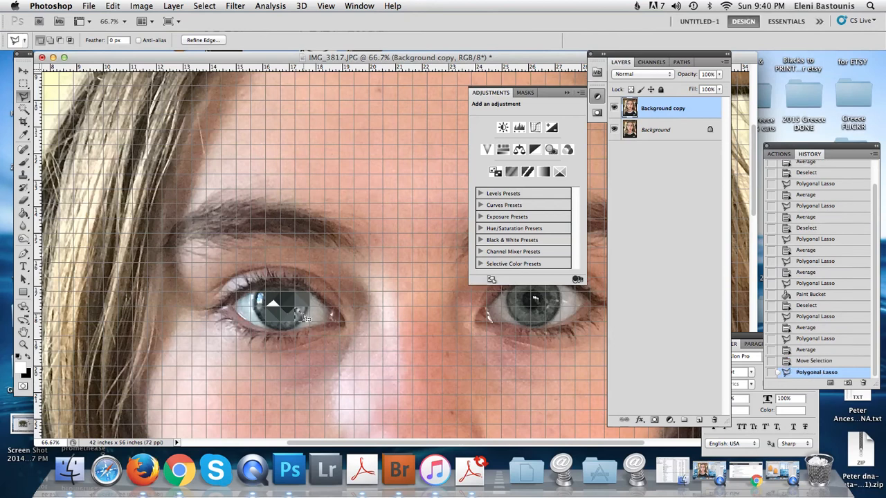
{"action": "key", "text": "super+f"}
{"action": "left_click", "coordinate": [313, 304]}
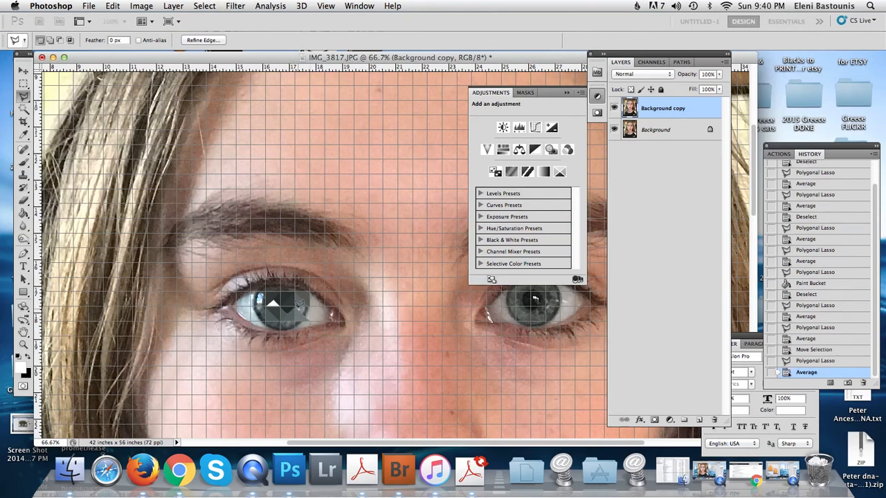
{"action": "left_click", "coordinate": [313, 305]}
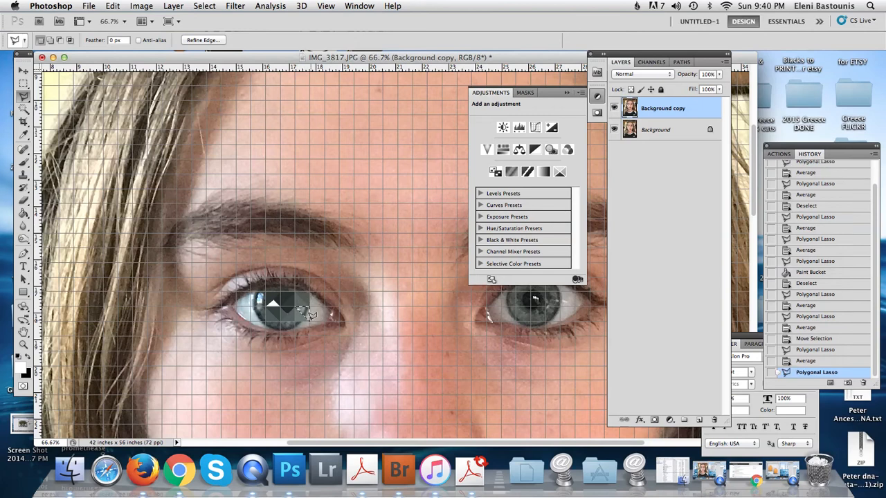
{"action": "key", "text": "super+f"}
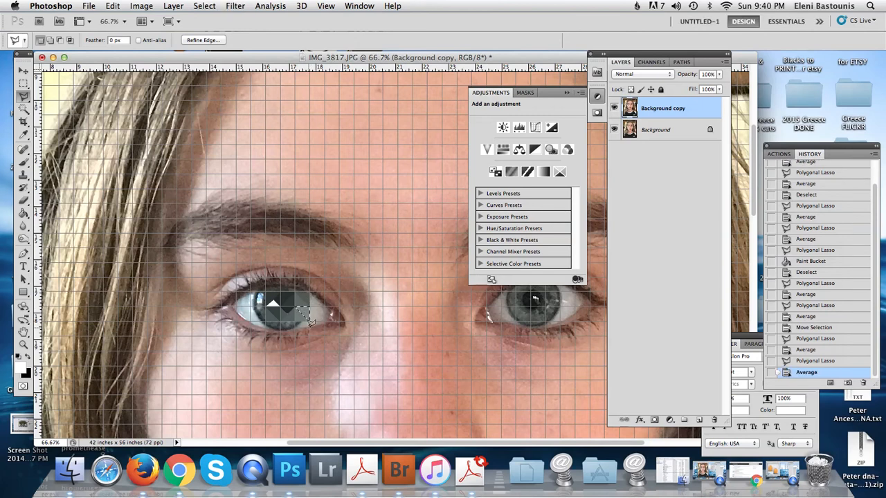
- Outline and average two adjoining triangular facets on the white of the eye between the iris and the inner corner
{"action": "left_click", "coordinate": [306, 312]}
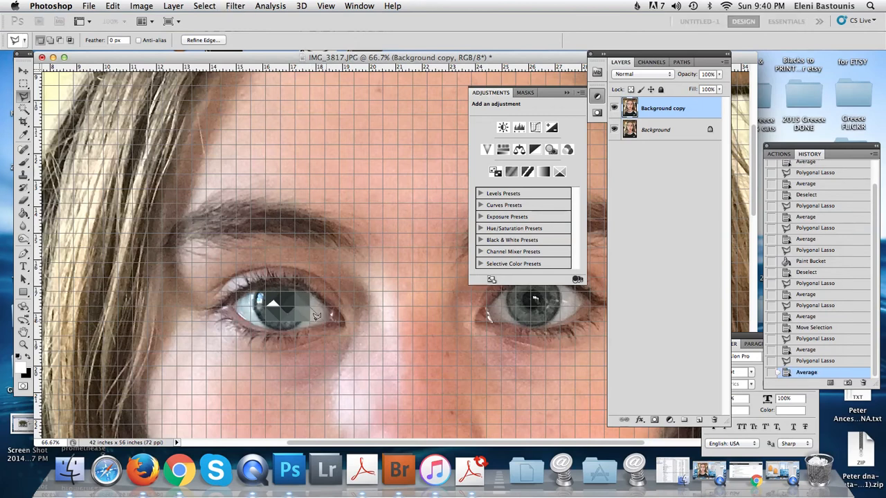
{"action": "left_click", "coordinate": [311, 302]}
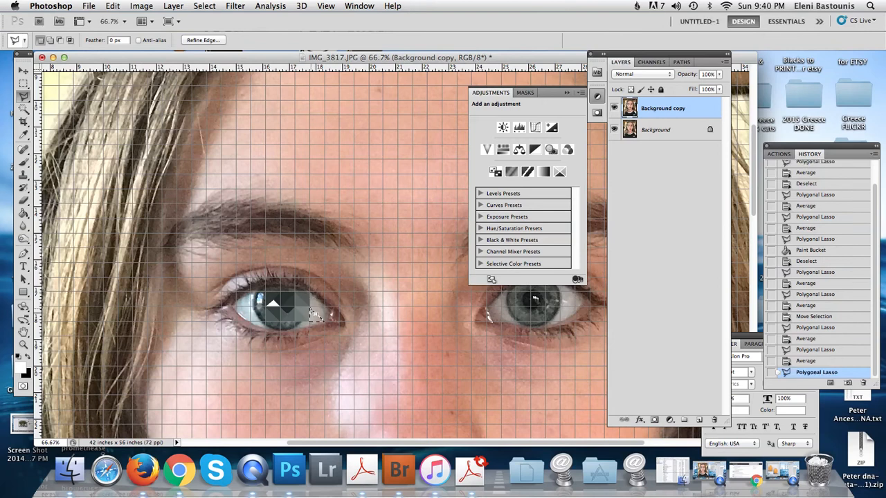
{"action": "key", "text": "super+f"}
{"action": "left_click", "coordinate": [322, 316]}
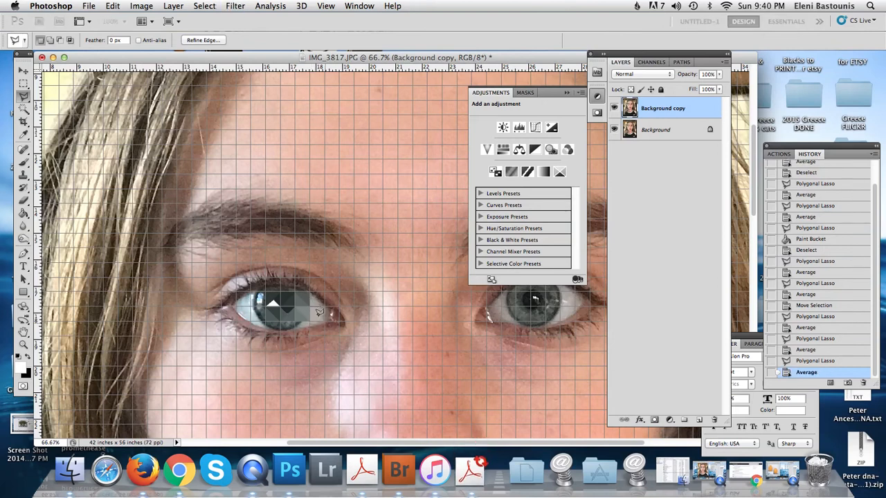
{"action": "left_click", "coordinate": [323, 316]}
{"action": "key", "text": "super+f"}
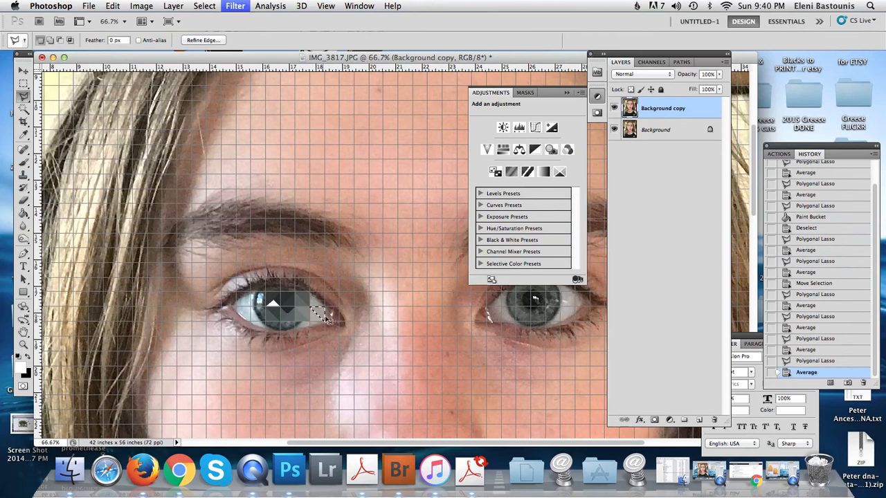
- Outline two facets on the upper part of the eye white, right of the iris under the upper lid, averaging each one
{"action": "left_click", "coordinate": [314, 290]}
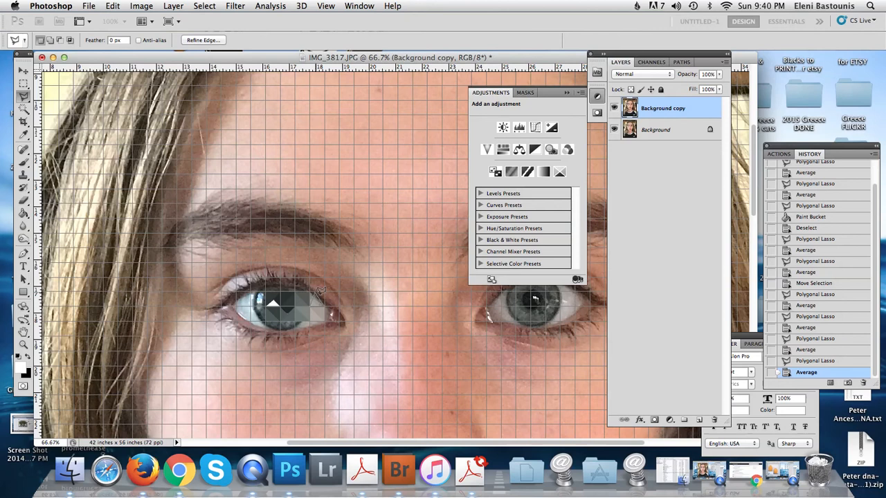
{"action": "left_click", "coordinate": [319, 292]}
{"action": "key", "text": "super+f"}
{"action": "left_click", "coordinate": [312, 286]}
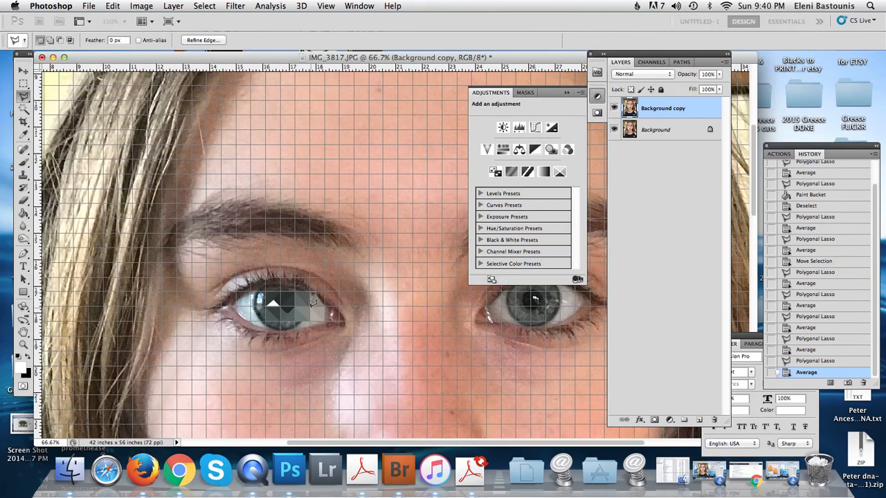
{"action": "left_click", "coordinate": [312, 289]}
{"action": "key", "text": "super+f"}
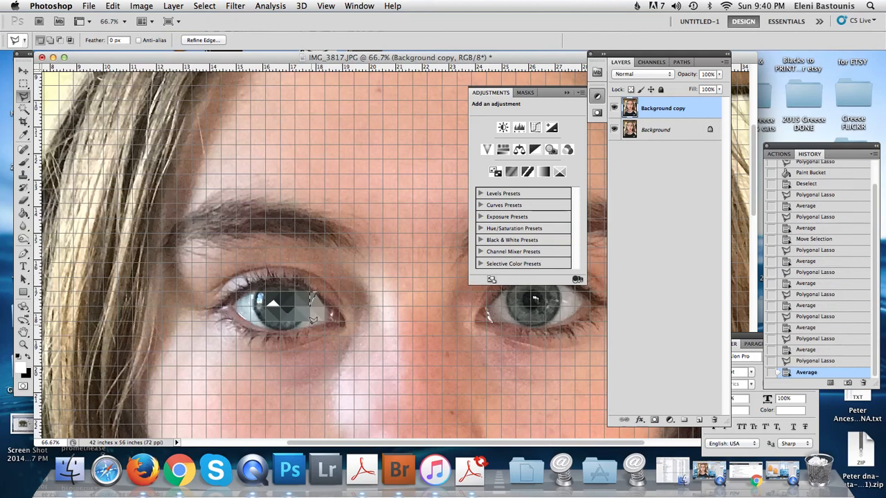
- Outline and average two facets along the lower lid, one below the inner eye white and one below the iris's lower-right edge
{"action": "left_click", "coordinate": [310, 320]}
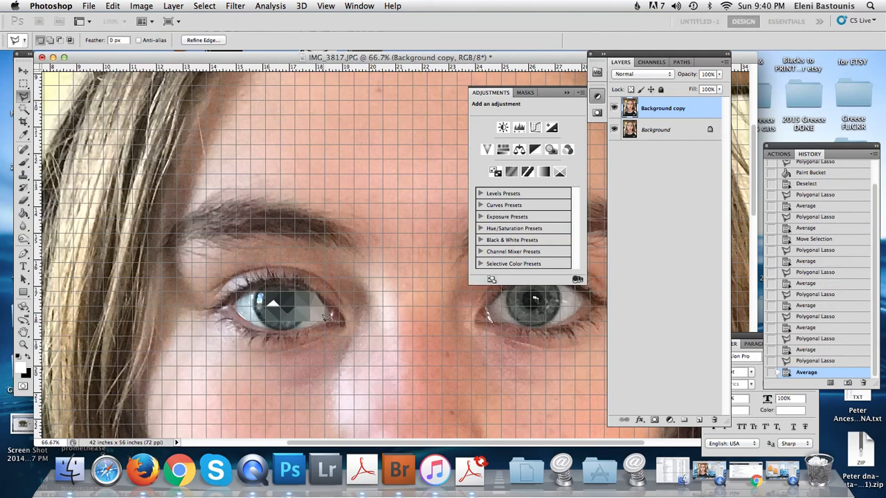
{"action": "left_click", "coordinate": [323, 320]}
{"action": "left_click", "coordinate": [310, 321]}
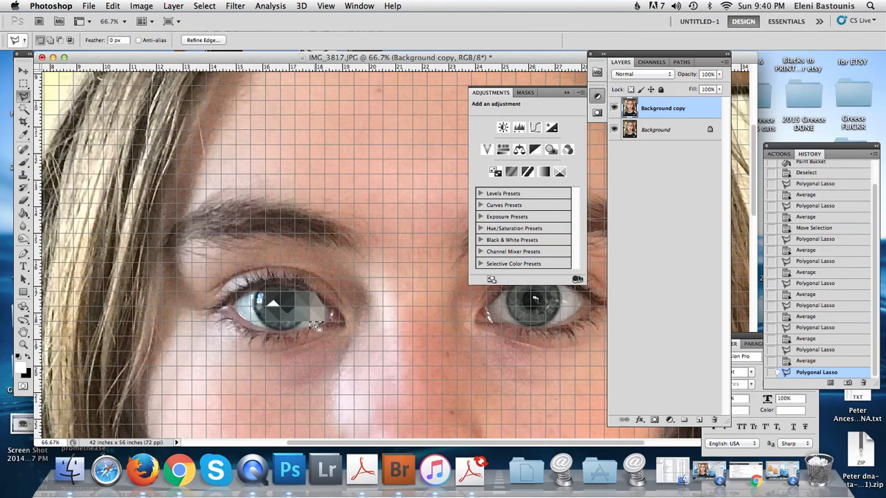
{"action": "key", "text": "super+f"}
{"action": "left_click", "coordinate": [297, 321]}
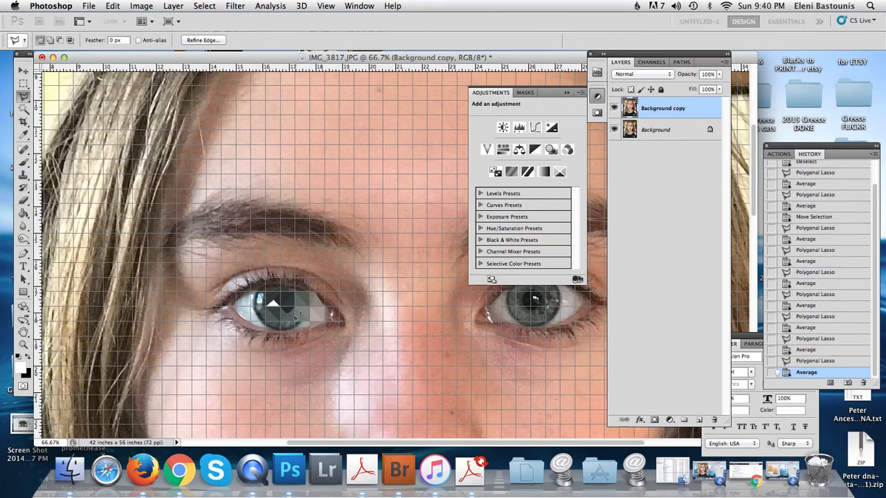
{"action": "left_click", "coordinate": [310, 321]}
{"action": "left_click", "coordinate": [298, 320]}
{"action": "key", "text": "super+f"}
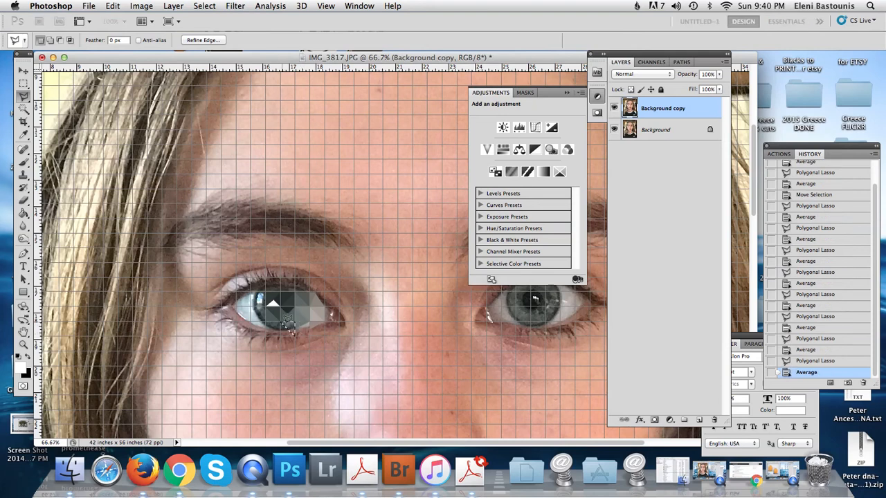
- Outline two neighbouring facets along the bottom edge of the iris and apply the Average filter to each
{"action": "left_click", "coordinate": [288, 328]}
{"action": "key", "text": "super+f"}
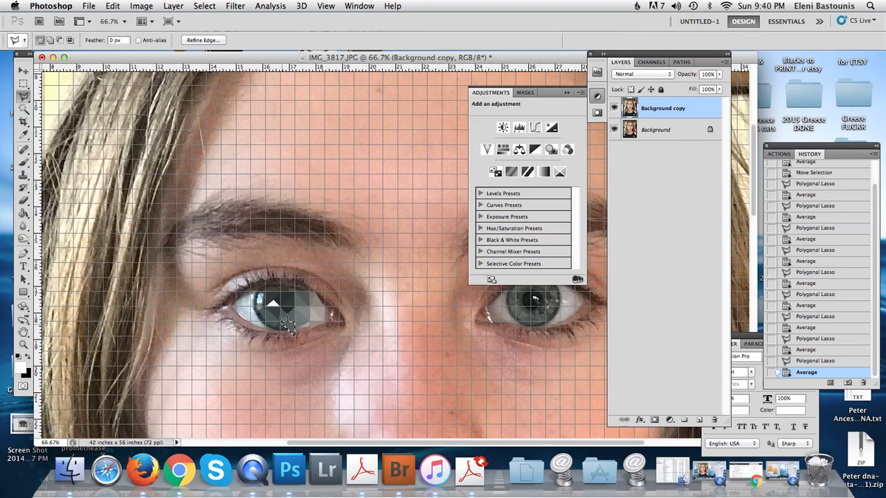
{"action": "left_click", "coordinate": [280, 321]}
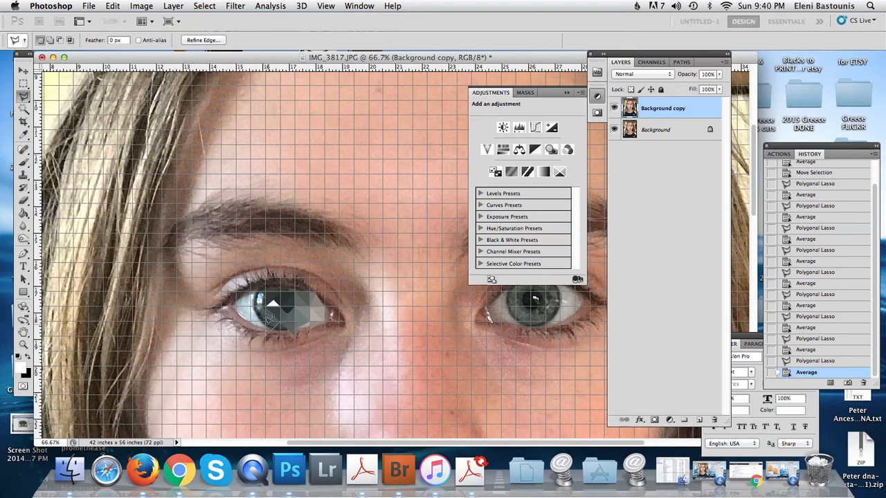
{"action": "left_click", "coordinate": [280, 322]}
{"action": "key", "text": "super+f"}
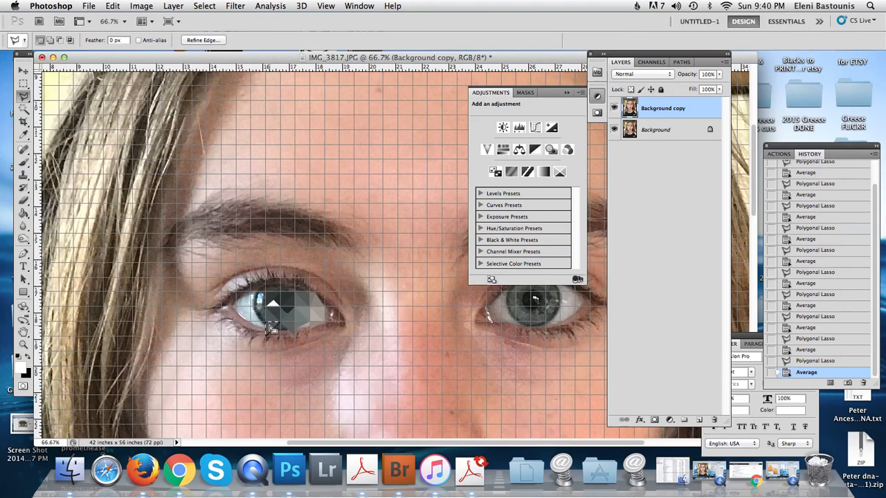
- Outline and average facets along the iris's lower-left edge and up its left side
{"action": "left_click", "coordinate": [269, 327]}
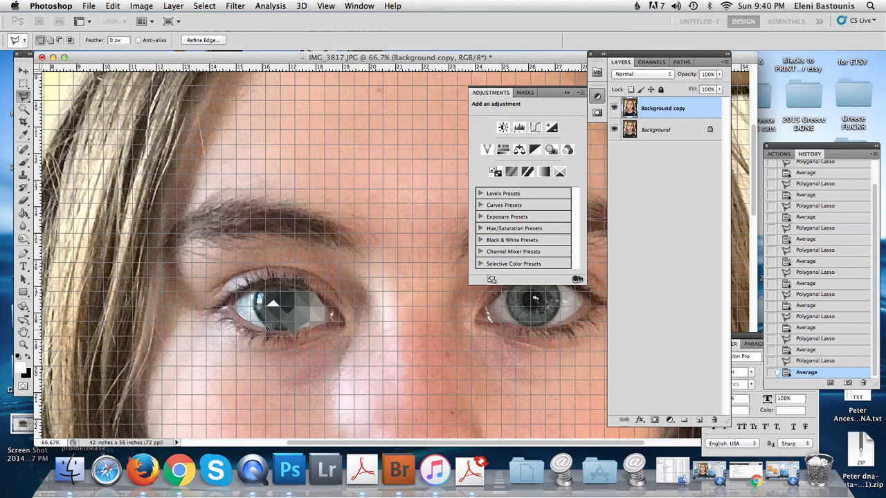
{"action": "left_click", "coordinate": [266, 322]}
{"action": "left_click", "coordinate": [265, 320]}
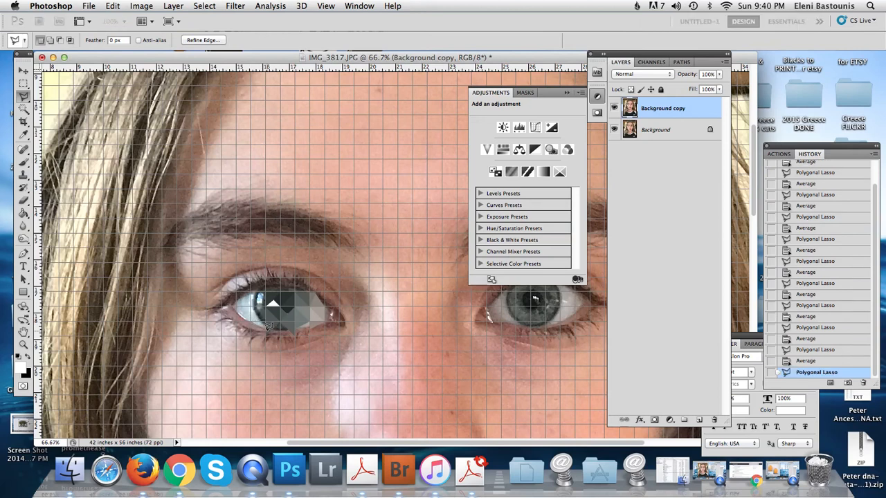
{"action": "left_click", "coordinate": [258, 325]}
{"action": "key", "text": "super+f"}
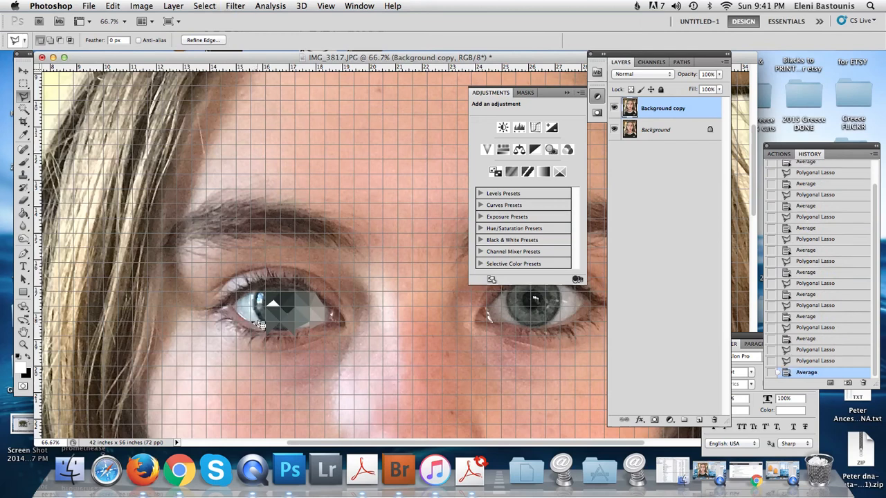
{"action": "left_click", "coordinate": [258, 323]}
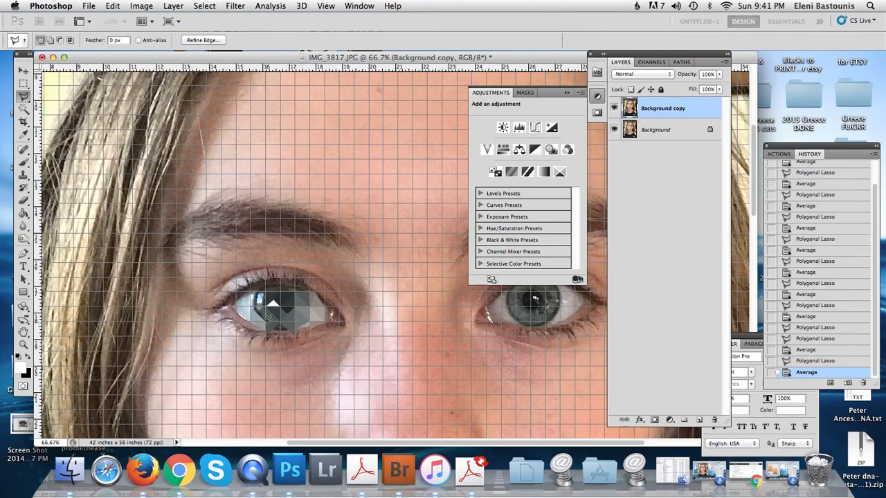
{"action": "left_click", "coordinate": [253, 307]}
{"action": "key", "text": "super+f"}
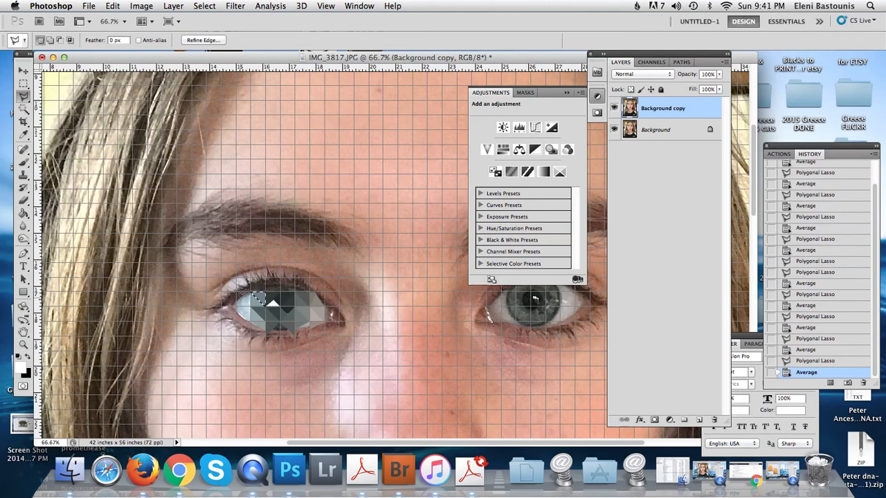
- Outline and average an upper and a lower facet on the eye white left of the iris, clearing the selection in between
{"action": "left_click", "coordinate": [251, 292]}
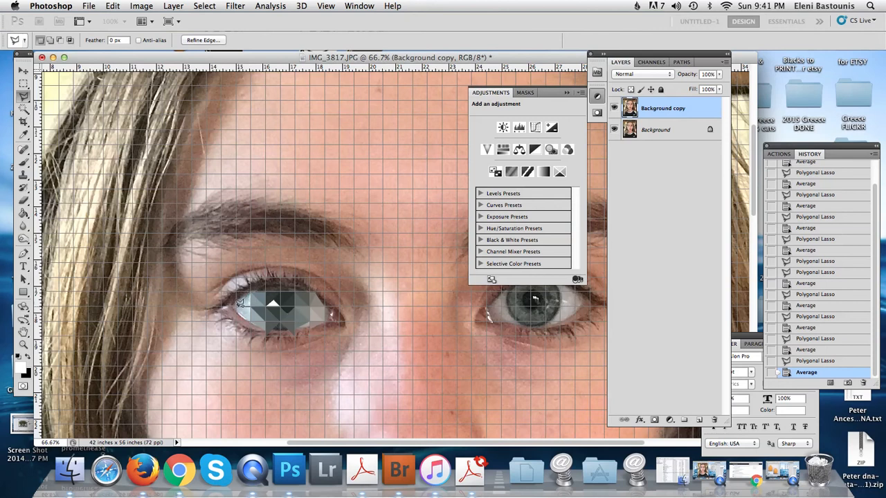
{"action": "double_click", "coordinate": [238, 304]}
{"action": "key", "text": "super+f"}
{"action": "left_click", "coordinate": [238, 308]}
{"action": "double_click", "coordinate": [248, 319]}
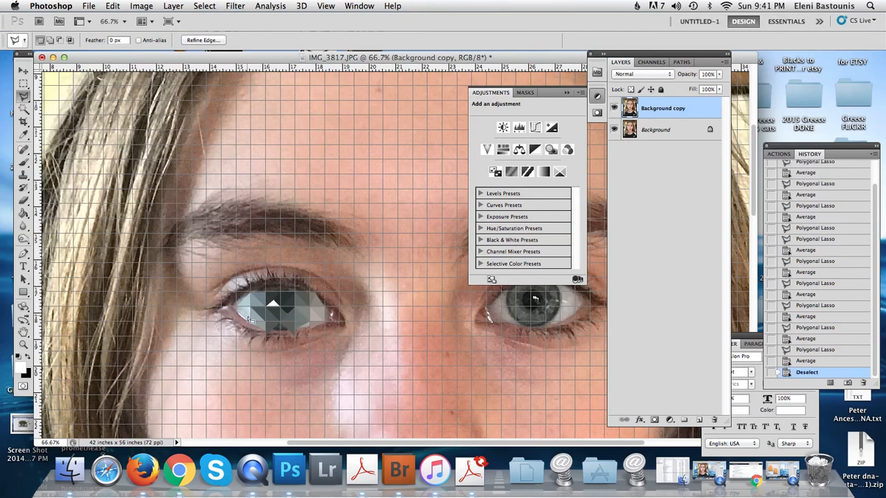
{"action": "left_click", "coordinate": [238, 304]}
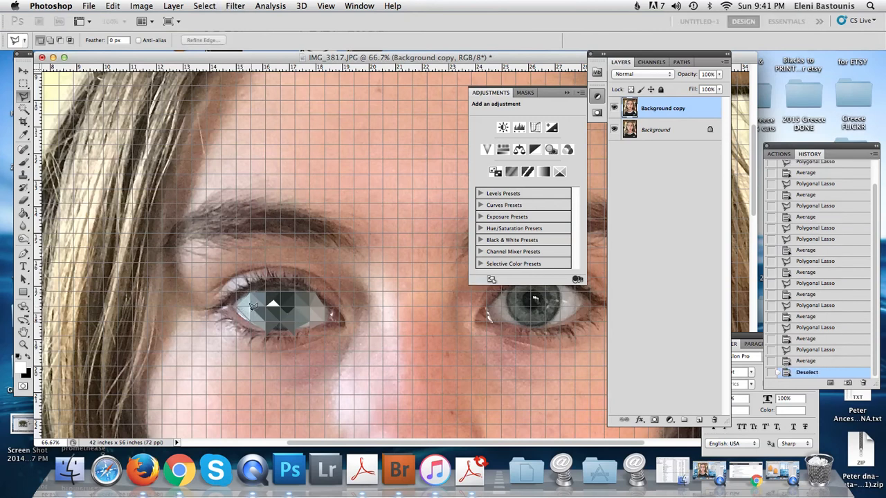
{"action": "double_click", "coordinate": [238, 303]}
{"action": "key", "text": "super+f"}
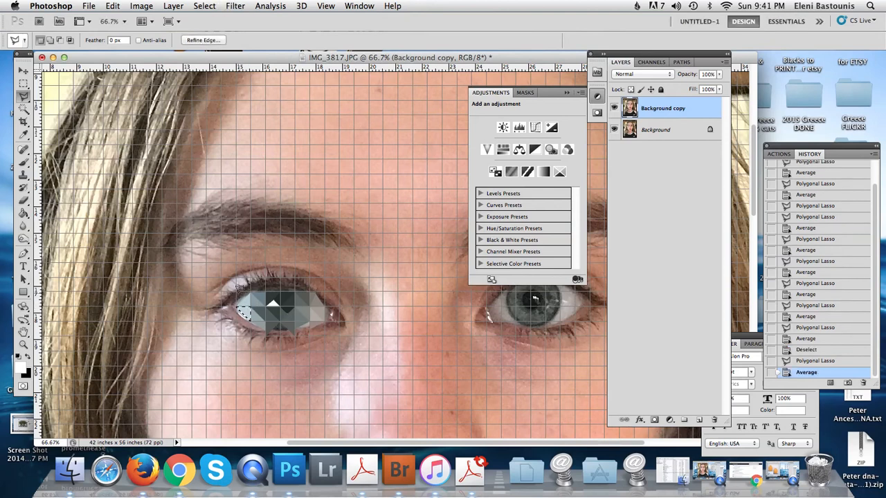
- Outline and average a triangular facet at the eye white's upper-left edge and a thin one along the lower lid rim beneath
{"action": "left_click", "coordinate": [250, 291]}
{"action": "left_click", "coordinate": [237, 292]}
{"action": "left_click", "coordinate": [236, 304]}
{"action": "key", "text": "super+f"}
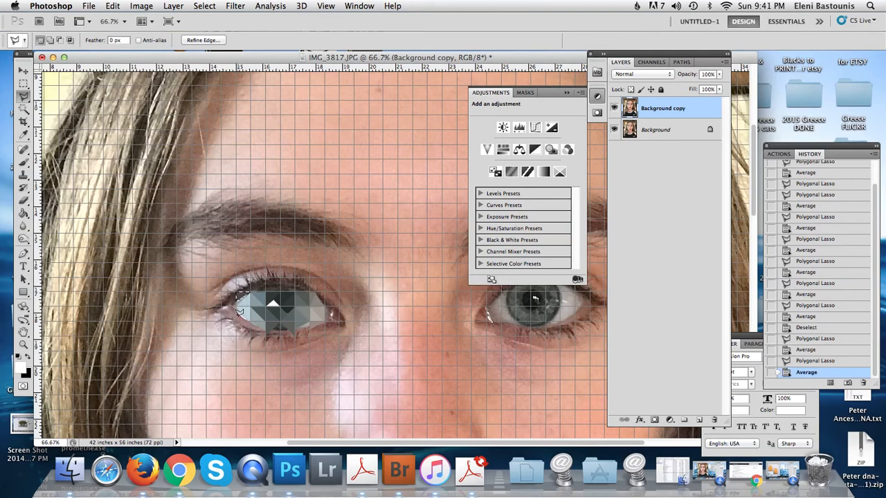
{"action": "left_click", "coordinate": [238, 308]}
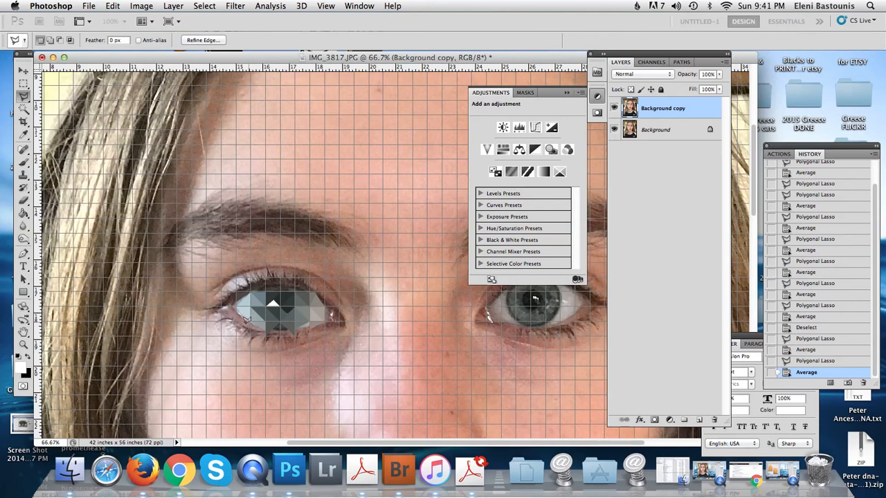
{"action": "left_click", "coordinate": [237, 308]}
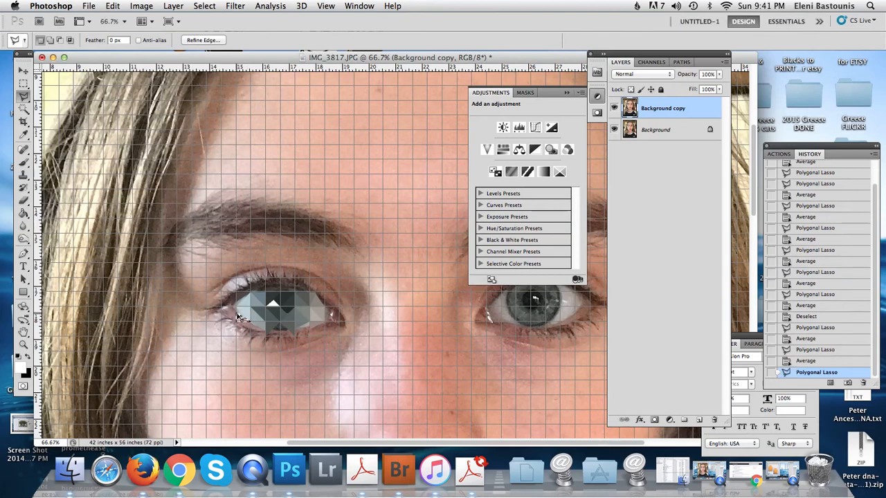
{"action": "key", "text": "super+f"}
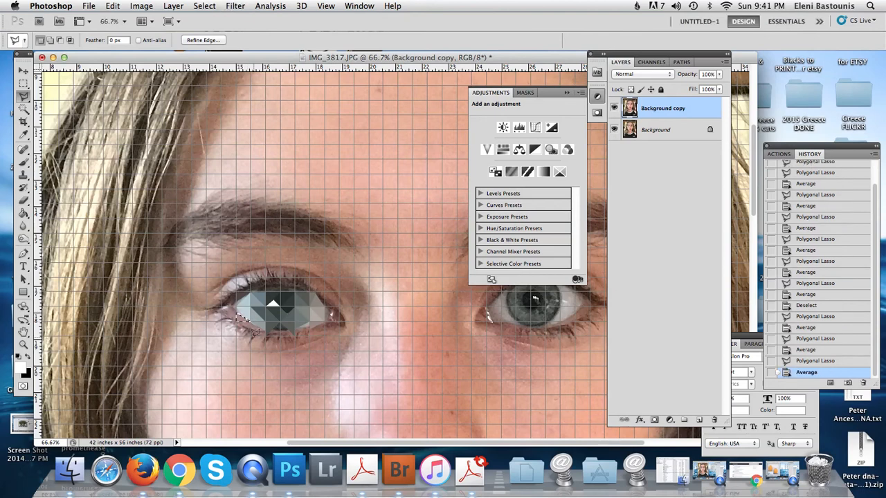
- Outline and average two adjoining triangular facets on the upper lash line at the upper-left edge of the eye white
{"action": "left_click", "coordinate": [250, 283]}
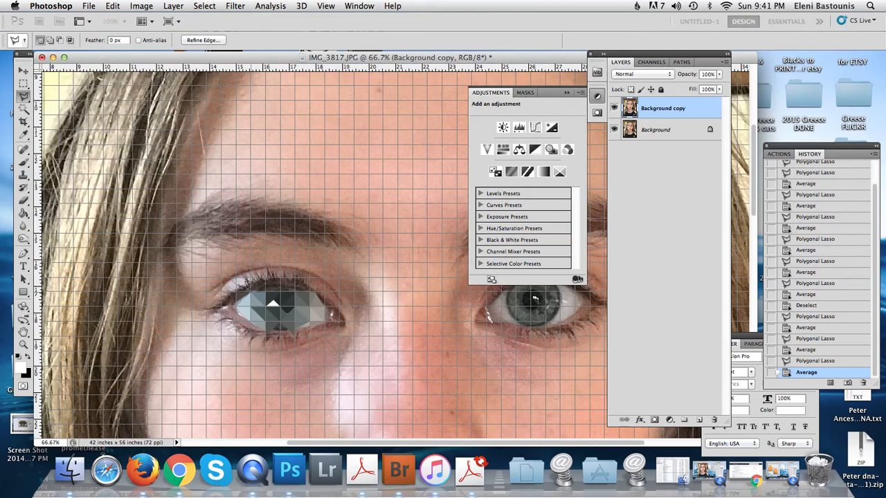
{"action": "double_click", "coordinate": [239, 288]}
{"action": "key", "text": "super+f"}
{"action": "left_click", "coordinate": [239, 274]}
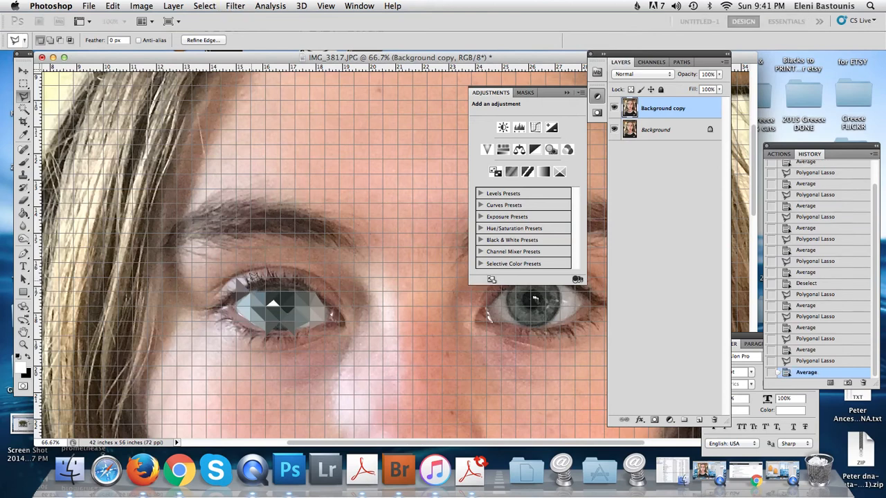
{"action": "double_click", "coordinate": [240, 282]}
{"action": "key", "text": "super+f"}
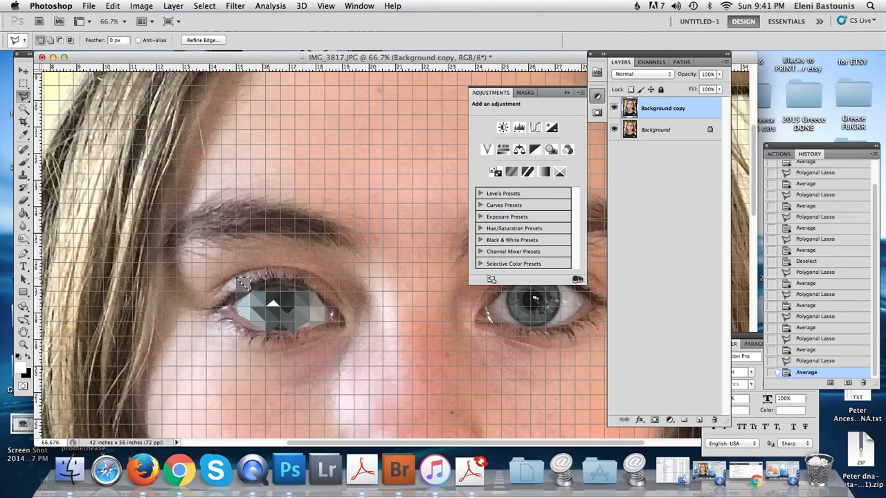
- Outline and average narrow facets at the iris's upper left and a large upright triangle on the upper lid directly above the iris
{"action": "left_click", "coordinate": [254, 260]}
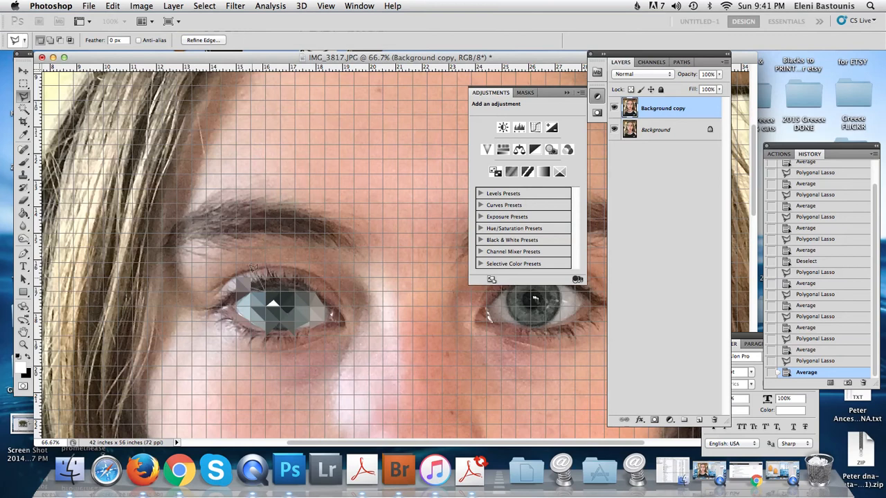
{"action": "double_click", "coordinate": [259, 288]}
{"action": "key", "text": "super+f"}
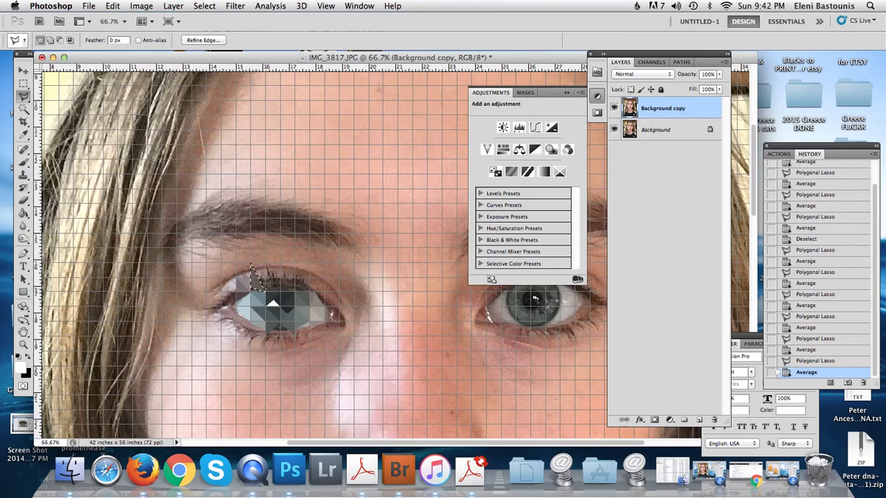
{"action": "left_click", "coordinate": [252, 265]}
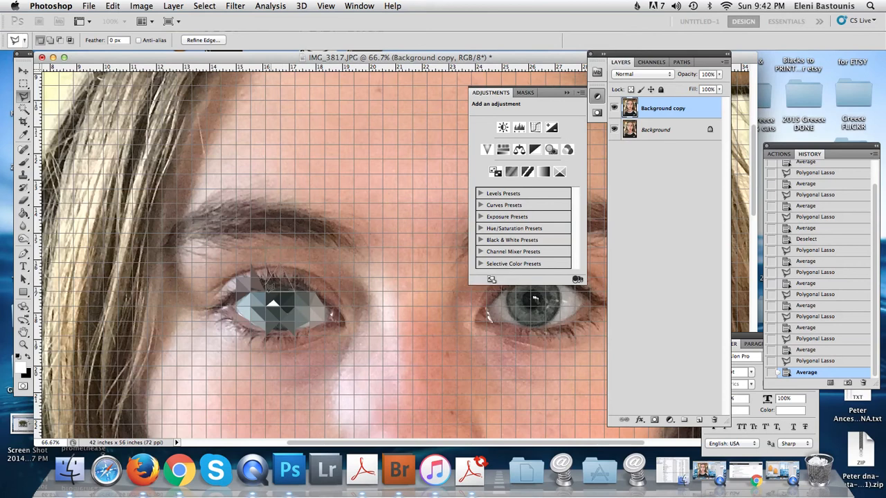
{"action": "left_click", "coordinate": [267, 279]}
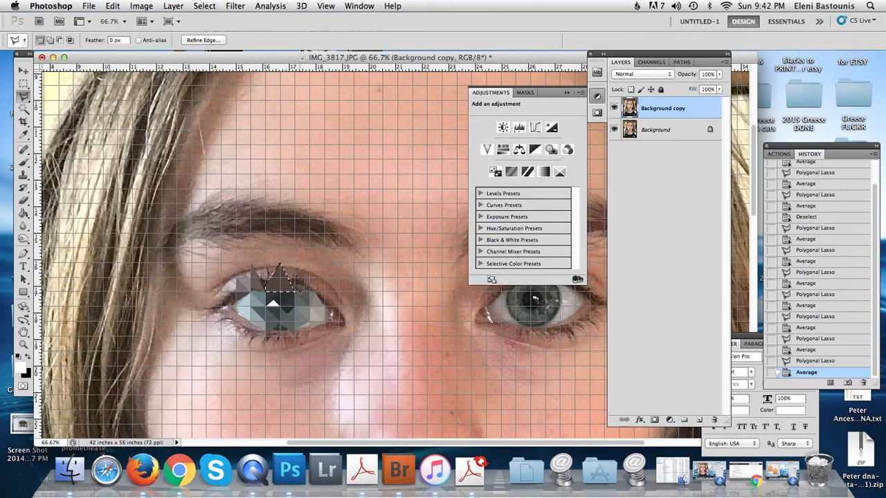
{"action": "left_click", "coordinate": [266, 278]}
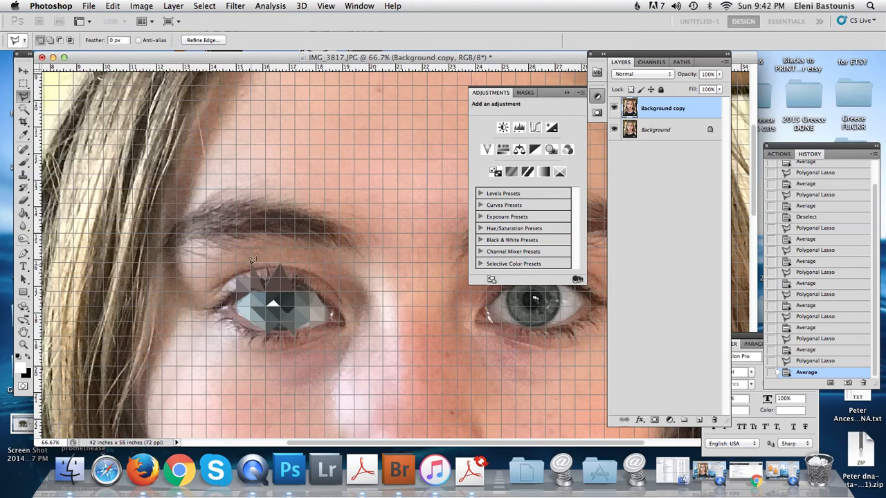
- Outline and average a downward-pointing triangular facet on the upper lid, left of the large triangle above the iris
{"action": "left_click", "coordinate": [251, 263]}
{"action": "left_click", "coordinate": [280, 263]}
{"action": "left_click", "coordinate": [265, 285]}
{"action": "key", "text": "super+f"}
- Outline and average two neighbouring triangular facets that rise from the iris's upper-right edge across the upper lid
{"action": "left_click", "coordinate": [295, 290]}
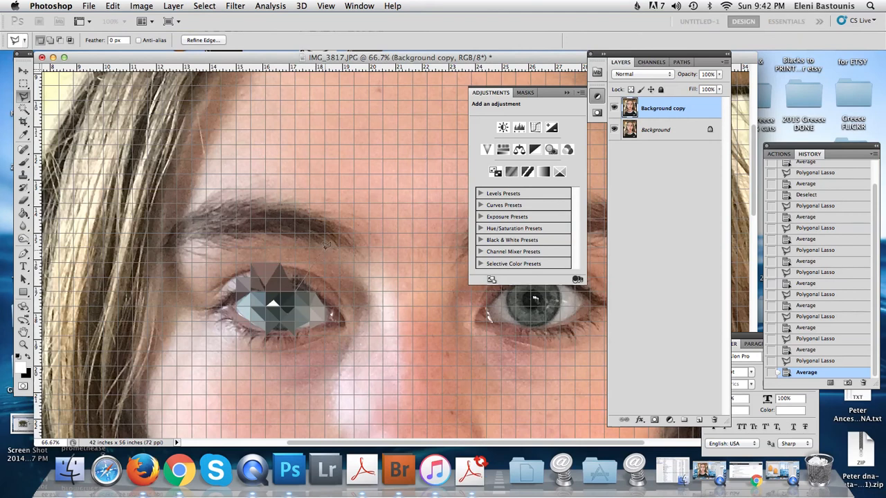
{"action": "left_click", "coordinate": [295, 253]}
{"action": "left_click", "coordinate": [322, 247]}
{"action": "left_click", "coordinate": [301, 285]}
{"action": "key", "text": "super+f"}
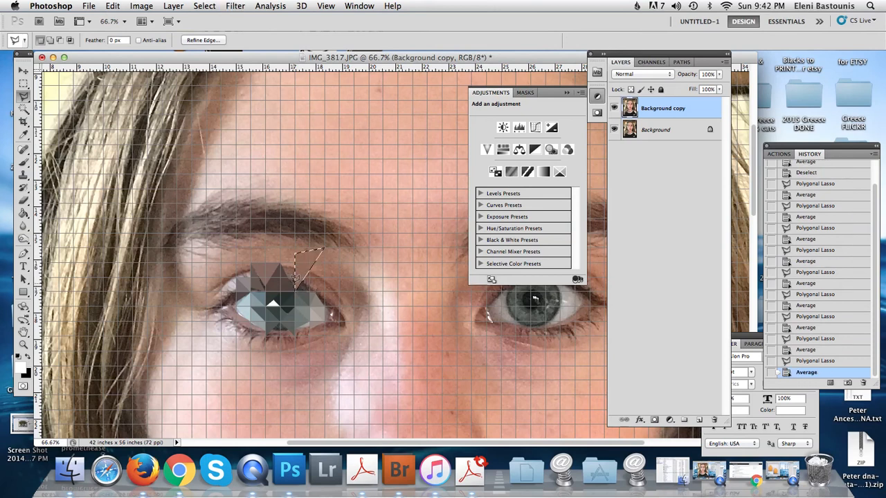
{"action": "left_click", "coordinate": [294, 285]}
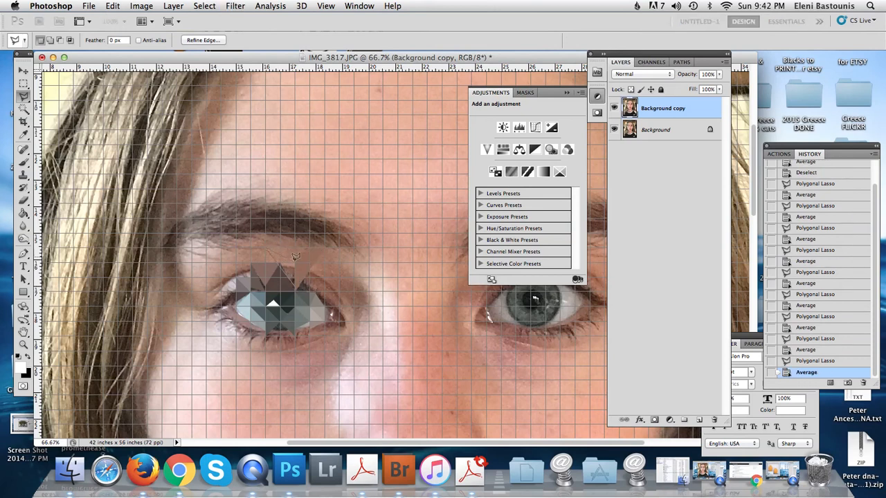
{"action": "double_click", "coordinate": [295, 283]}
{"action": "key", "text": "super+f"}
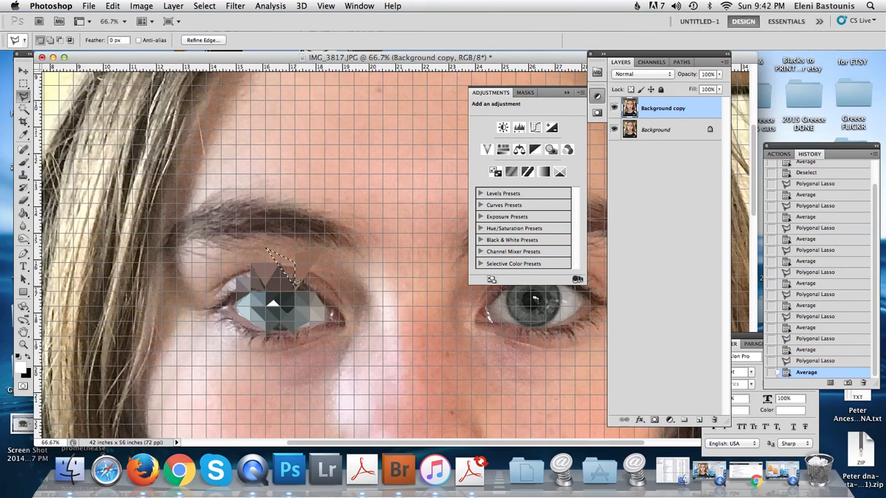
- Outline and average a triangle under the middle of the eyebrow and a small one directly above the lid facets, then clear the selection
{"action": "left_click", "coordinate": [253, 257]}
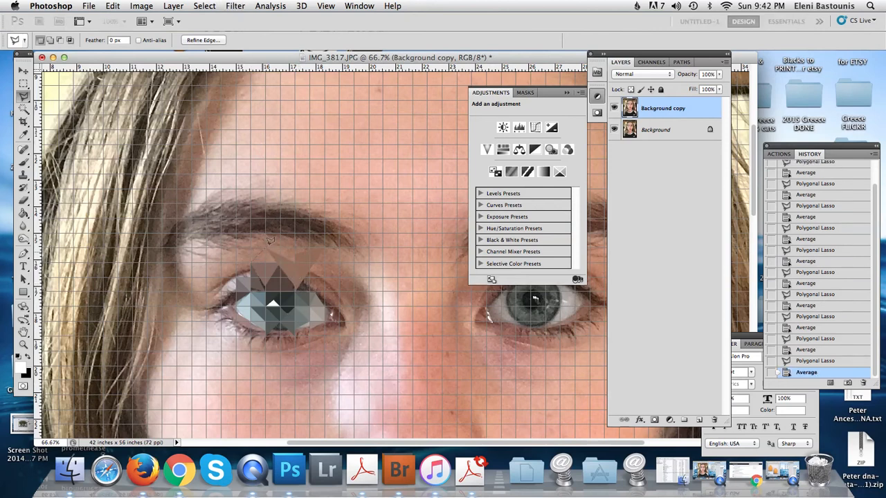
{"action": "left_click", "coordinate": [279, 234]}
{"action": "left_click", "coordinate": [254, 258]}
{"action": "left_click", "coordinate": [253, 261]}
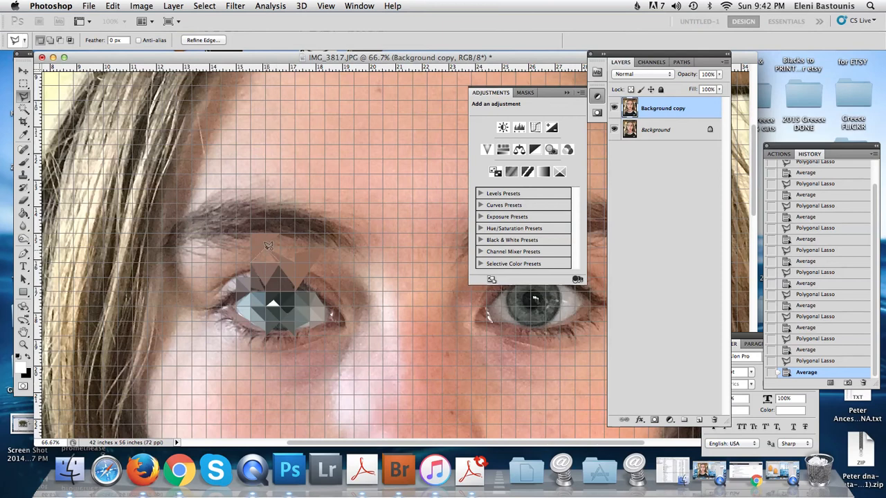
{"action": "key", "text": "super+f"}
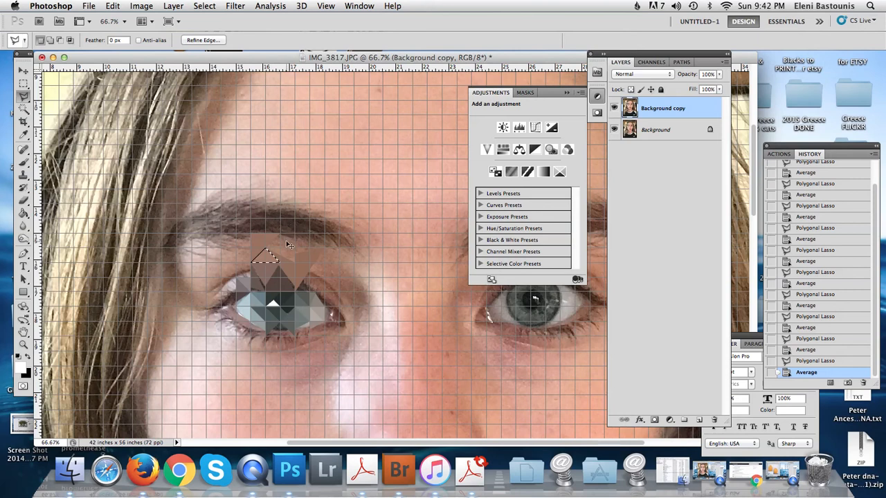
{"action": "key", "text": "super+d"}
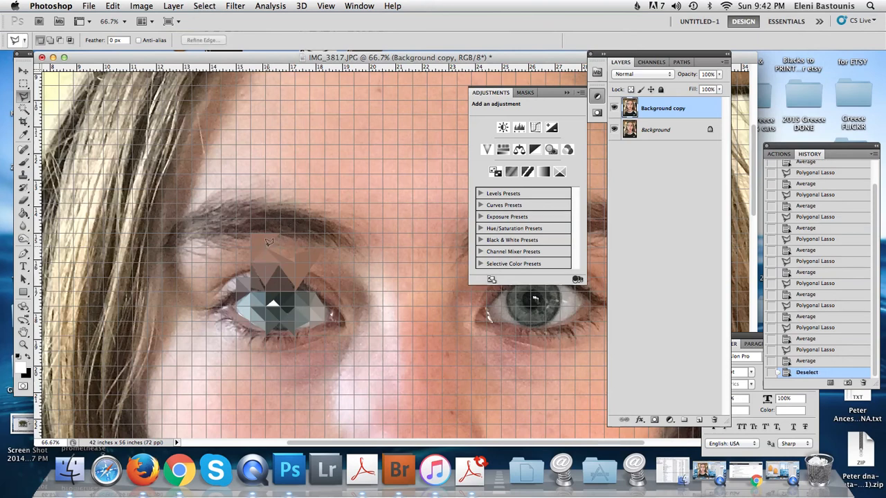
- Outline and average a slanted facet below the middle of the eyebrow and the downward-pointing triangle to its right
{"action": "left_click", "coordinate": [279, 235]}
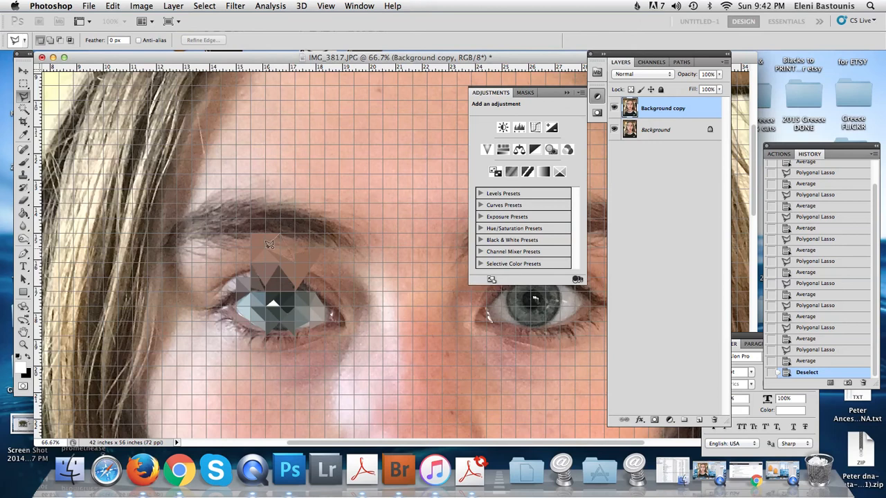
{"action": "double_click", "coordinate": [270, 246]}
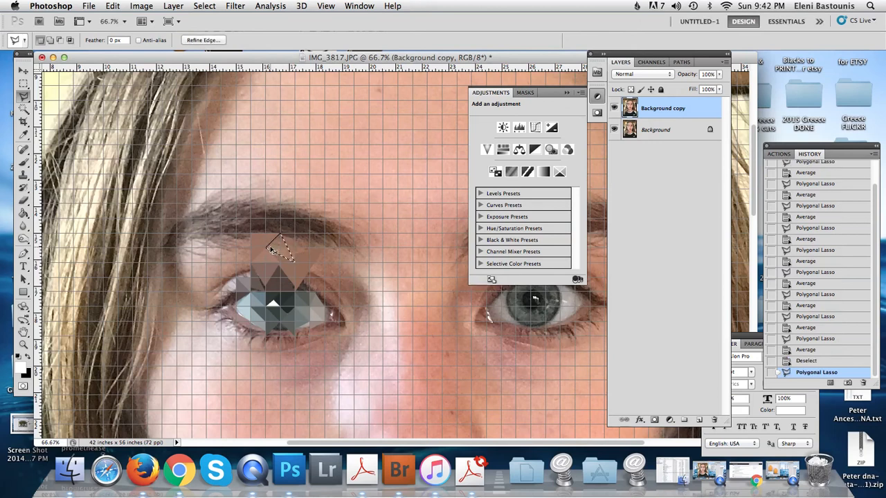
{"action": "key", "text": "super+f"}
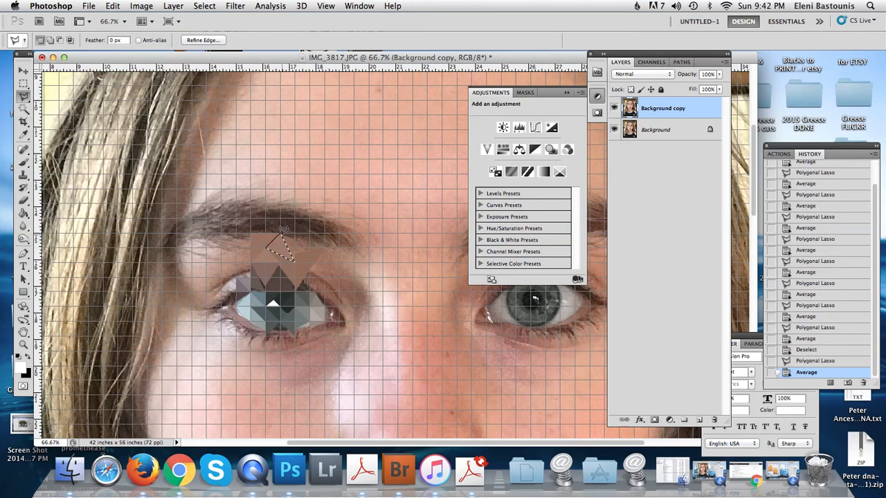
{"action": "left_click", "coordinate": [282, 229]}
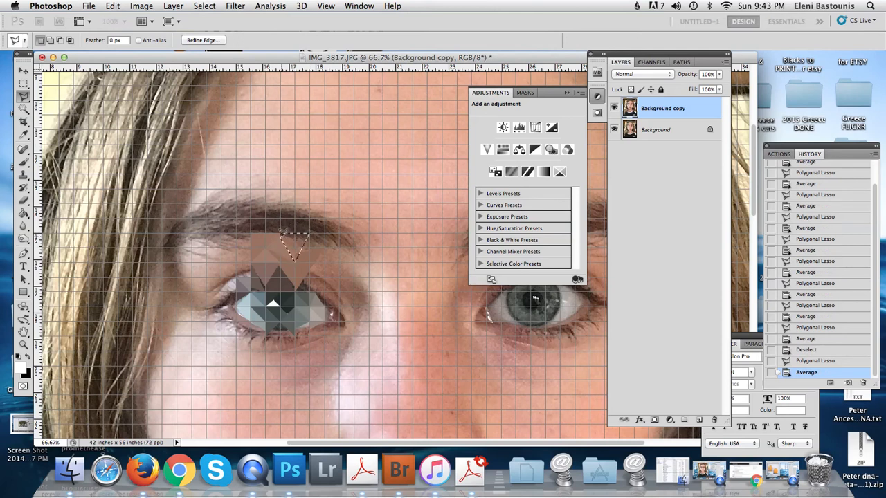
{"action": "left_click", "coordinate": [282, 234]}
- Outline and average the adjoining small facets below the eyebrow's right half, ending with a triangle at the right edge of the faceted area
{"action": "left_click", "coordinate": [309, 233]}
{"action": "left_click", "coordinate": [326, 233]}
{"action": "left_click", "coordinate": [300, 249]}
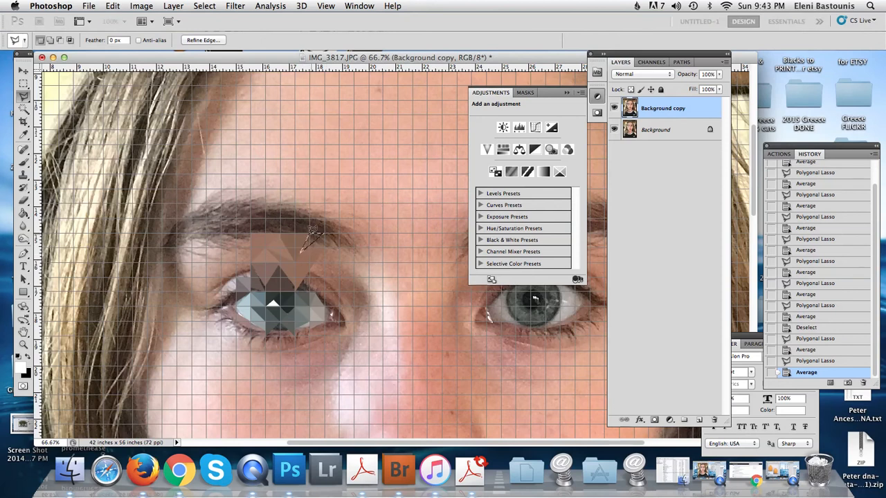
{"action": "left_click", "coordinate": [309, 234]}
{"action": "key", "text": "super+f"}
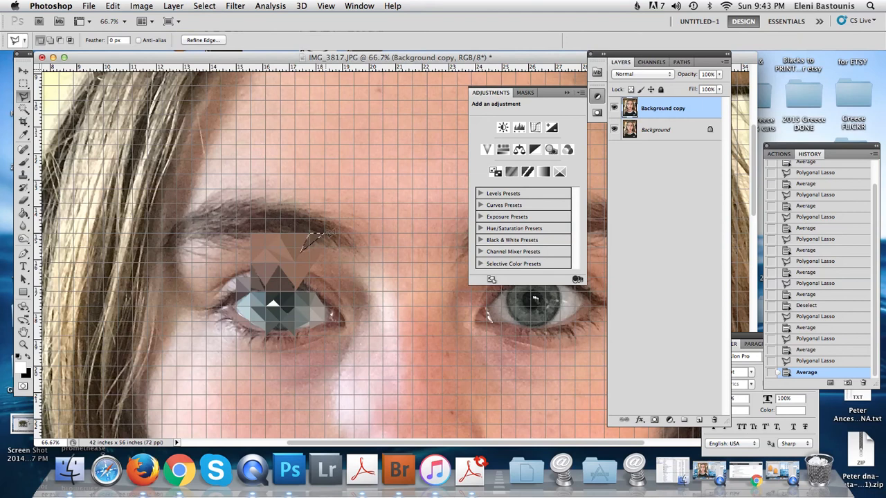
{"action": "left_click", "coordinate": [324, 237]}
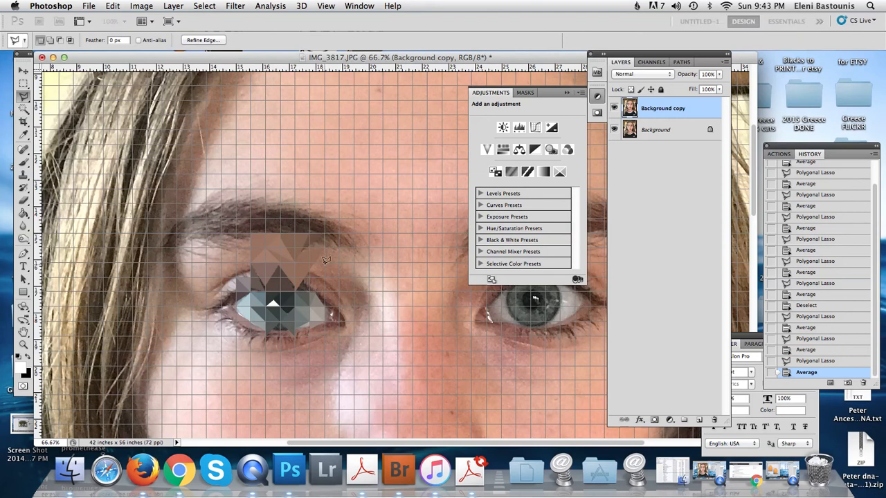
{"action": "left_click", "coordinate": [310, 247]}
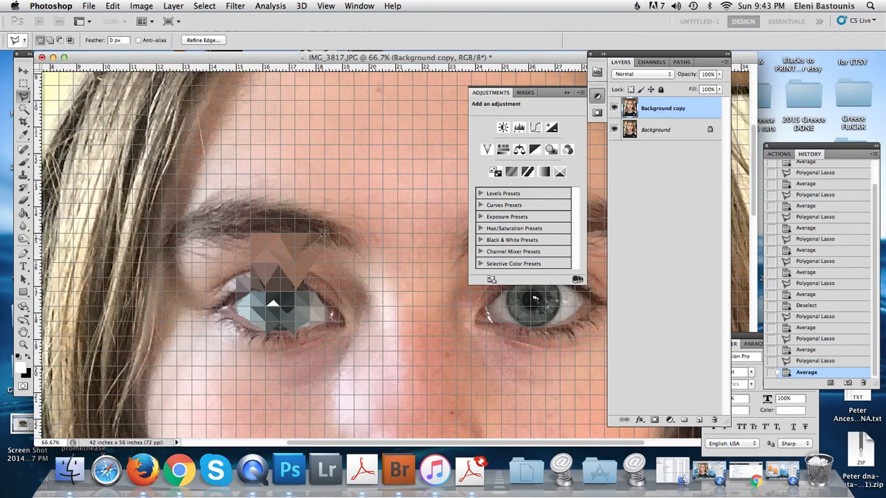
{"action": "left_click", "coordinate": [324, 235]}
{"action": "key", "text": "super+f"}
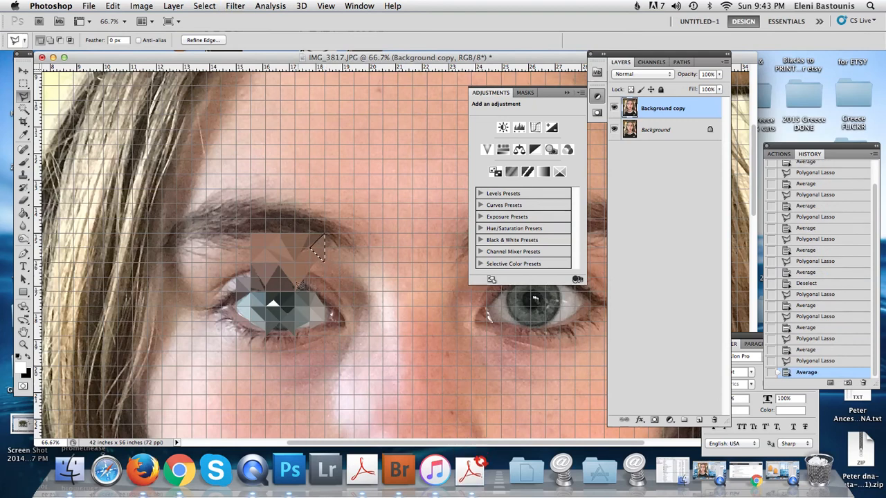
- Outline and average two narrow facets on the upper lid between the iris's upper-right edge and the facets under the eyebrow
{"action": "left_click", "coordinate": [310, 286]}
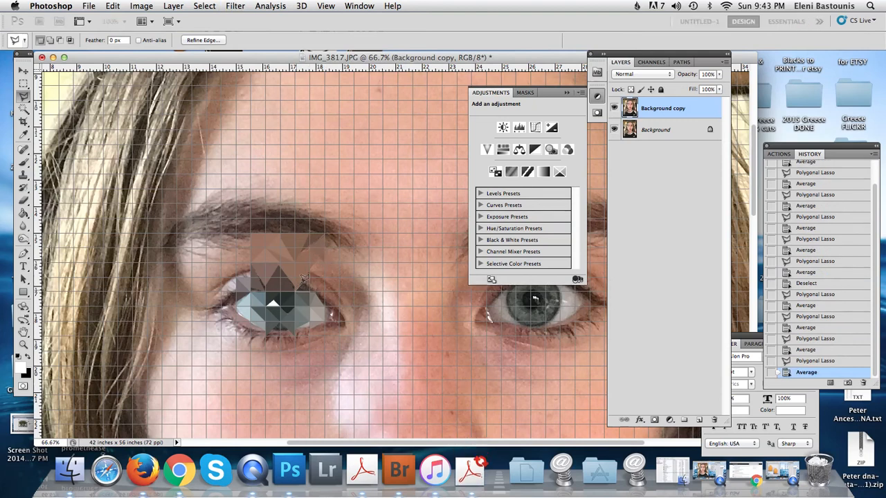
{"action": "left_click", "coordinate": [309, 272]}
{"action": "left_click", "coordinate": [311, 289]}
{"action": "key", "text": "super+f"}
{"action": "left_click", "coordinate": [322, 264]}
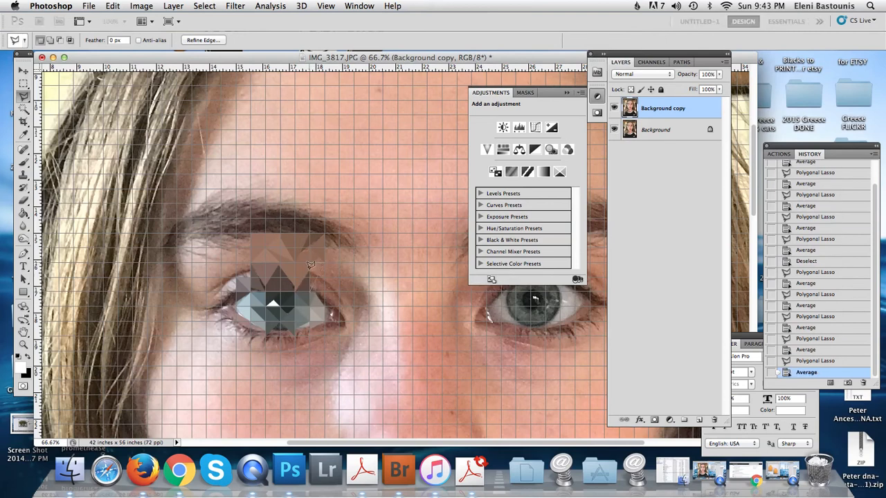
{"action": "double_click", "coordinate": [311, 290]}
{"action": "key", "text": "super+f"}
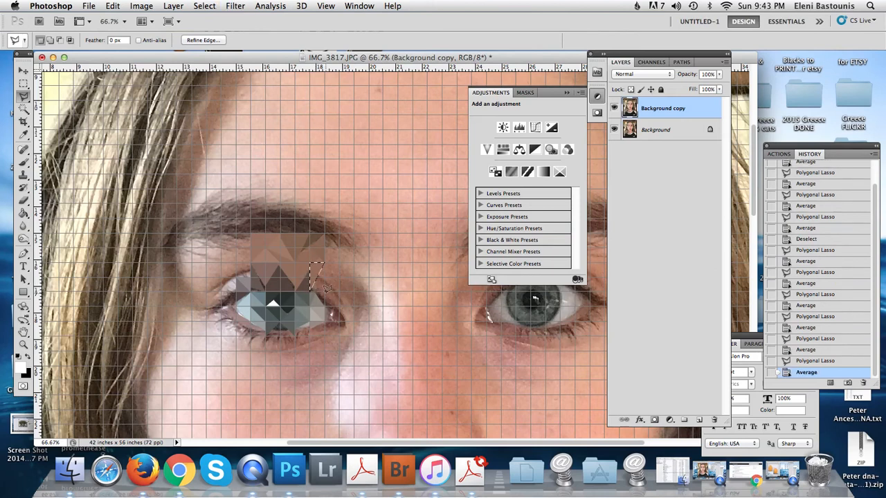
- Outline and average an upright triangle above the eye's inner corner and the thin sliver along its right side up to the eyebrow
{"action": "left_click", "coordinate": [314, 284]}
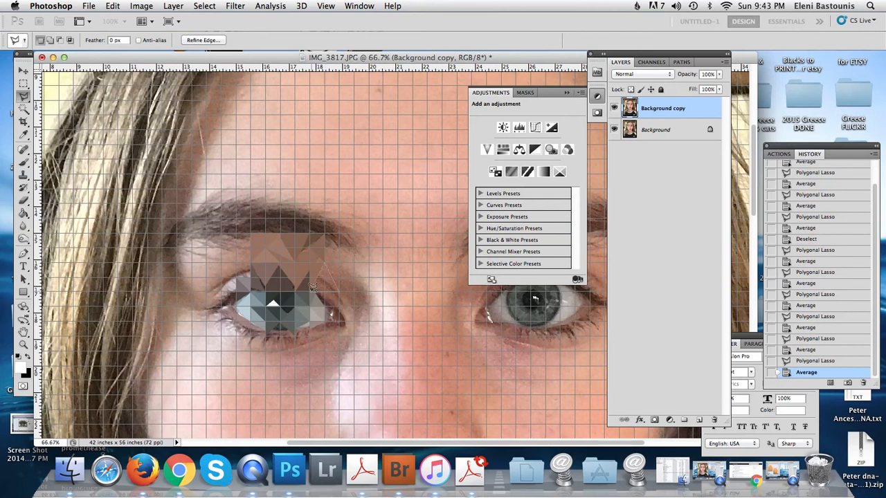
{"action": "left_click", "coordinate": [312, 286]}
{"action": "key", "text": "super+f"}
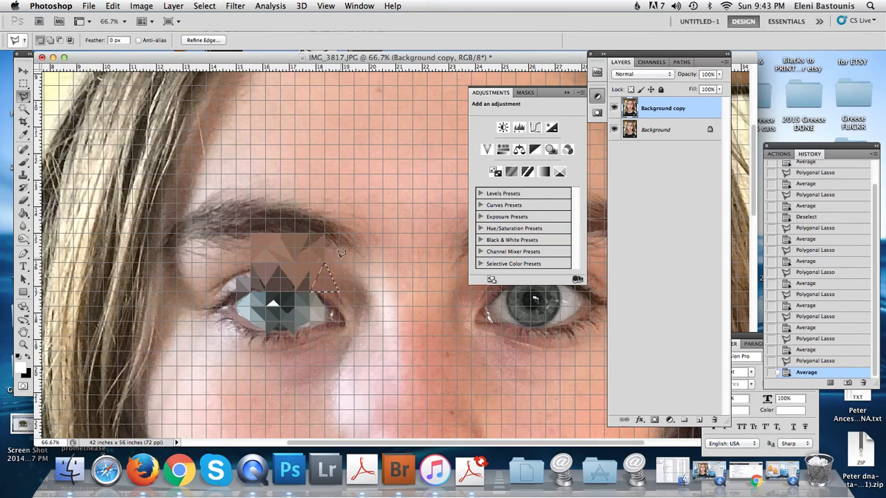
{"action": "left_click", "coordinate": [341, 285]}
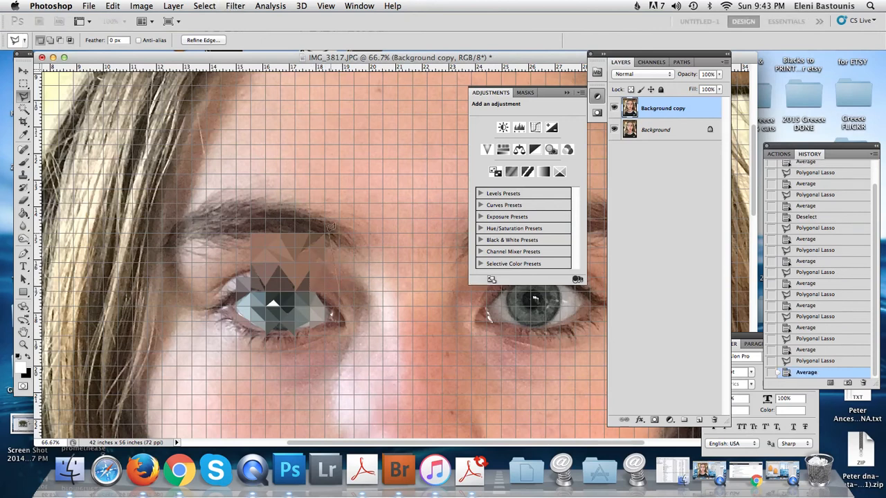
{"action": "left_click", "coordinate": [340, 287]}
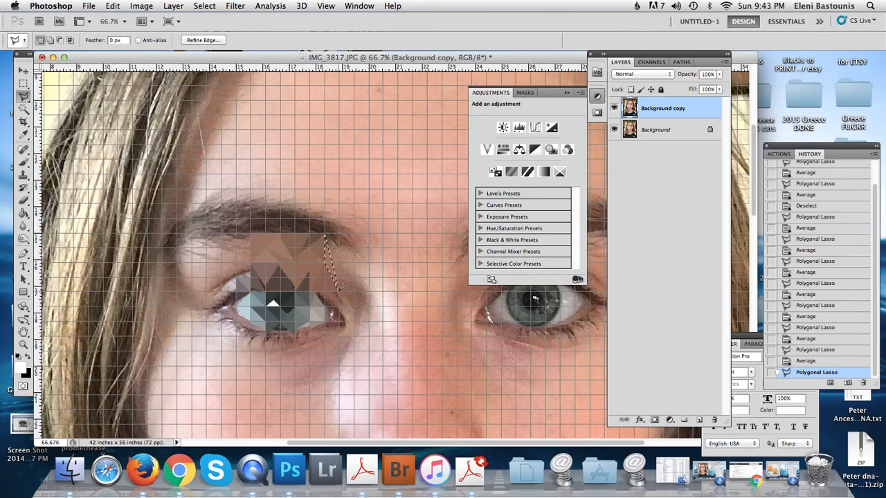
{"action": "key", "text": "super+f"}
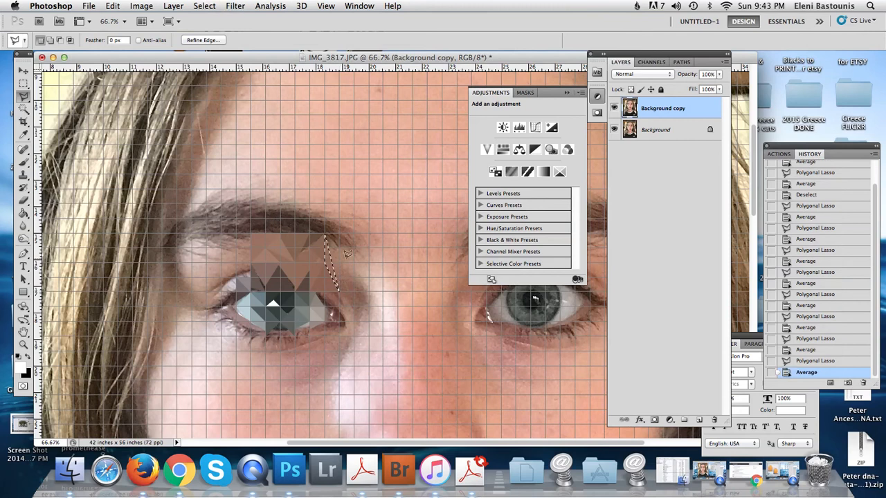
- Outline and average a tall downward-pointing triangle between the eyebrow's inner end and the eye's inner corner
{"action": "left_click", "coordinate": [340, 287]}
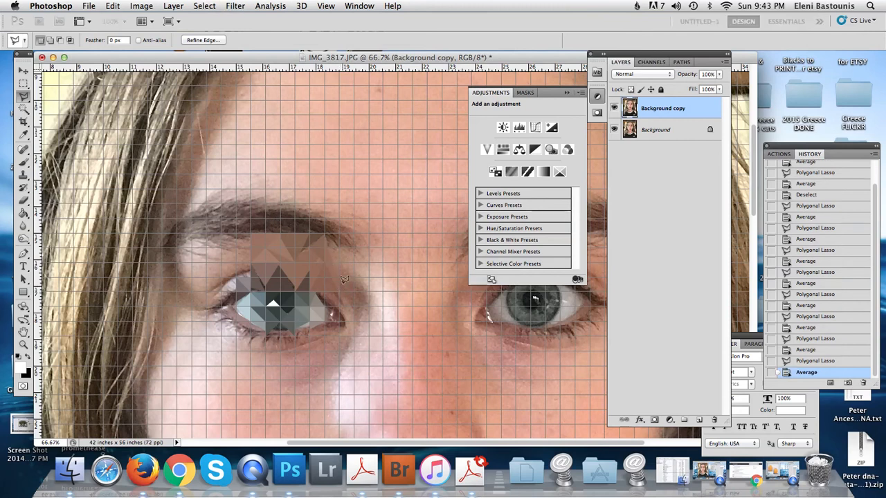
{"action": "left_click", "coordinate": [353, 233]}
{"action": "left_click", "coordinate": [339, 286]}
{"action": "key", "text": "super+f"}
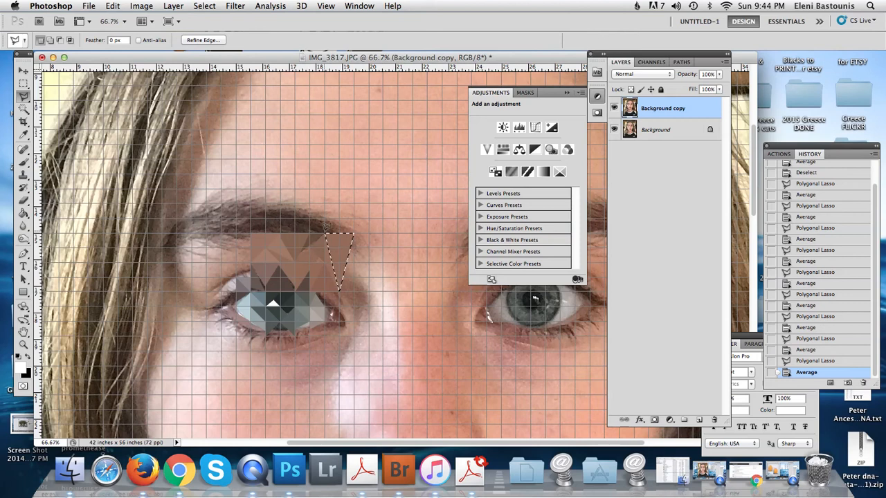
- Outline and average a right triangle in the eyebrow's inner half, sloping down from its upper edge to the facets below
{"action": "key", "text": "super+d"}
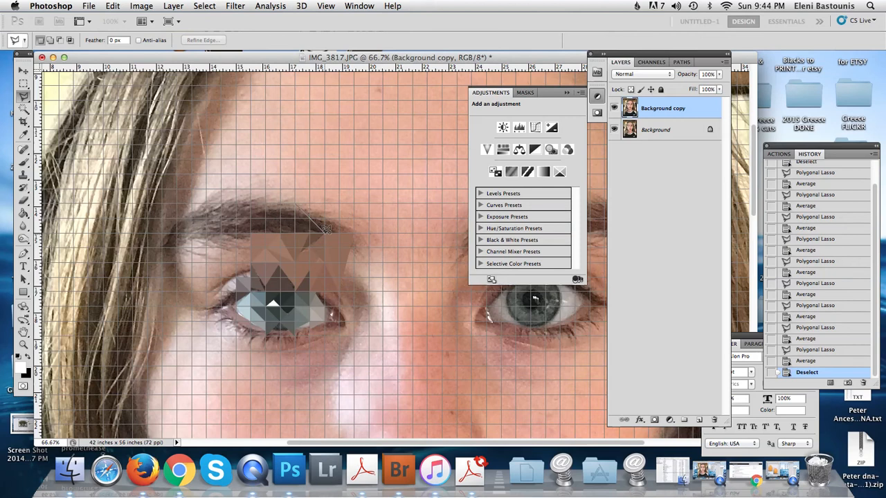
{"action": "double_click", "coordinate": [296, 232]}
{"action": "key", "text": "super+d"}
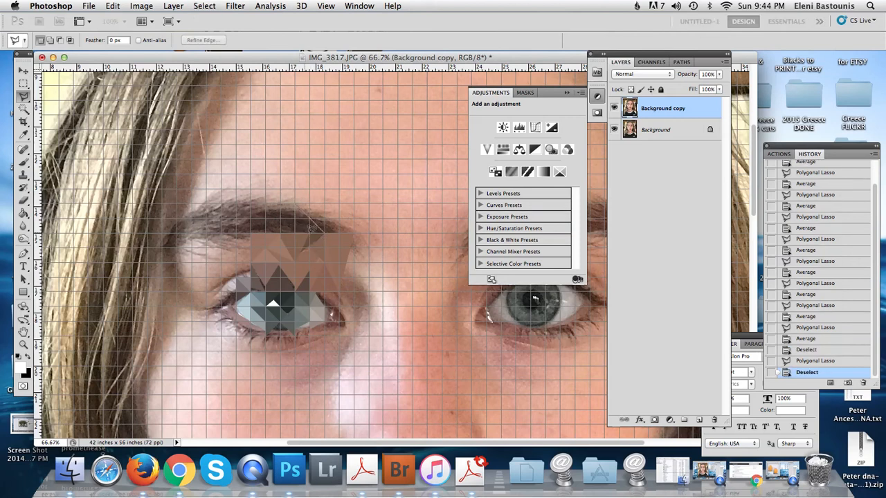
{"action": "left_click", "coordinate": [322, 234]}
{"action": "double_click", "coordinate": [302, 233]}
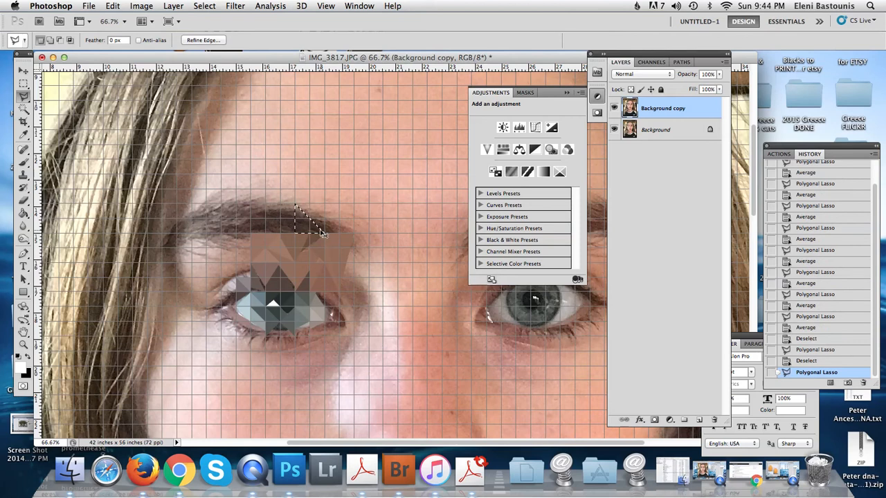
{"action": "key", "text": "super+f"}
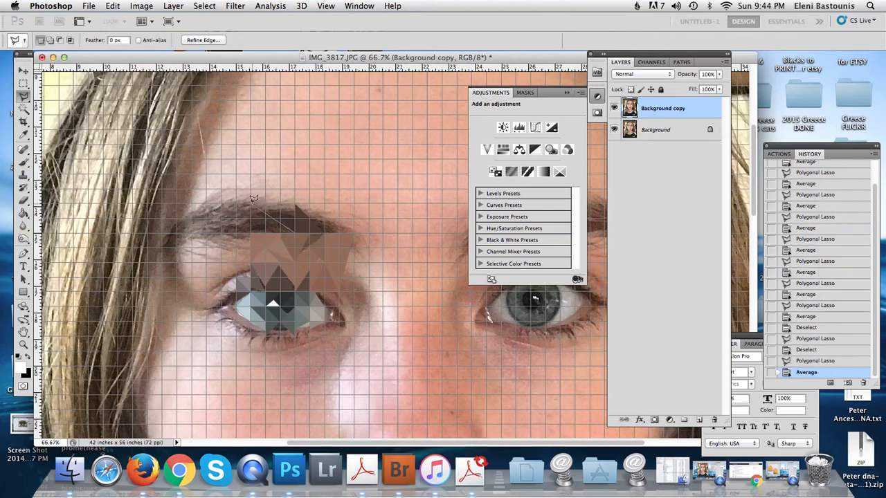
- Outline and average two triangles that split the rectangle in the middle of the eyebrow along its diagonal
{"action": "double_click", "coordinate": [294, 232]}
{"action": "key", "text": "super+f"}
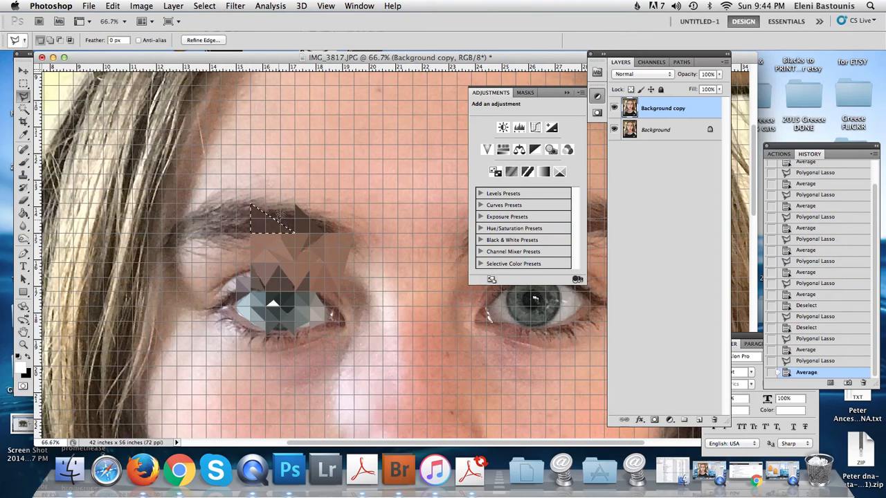
{"action": "left_click", "coordinate": [251, 204]}
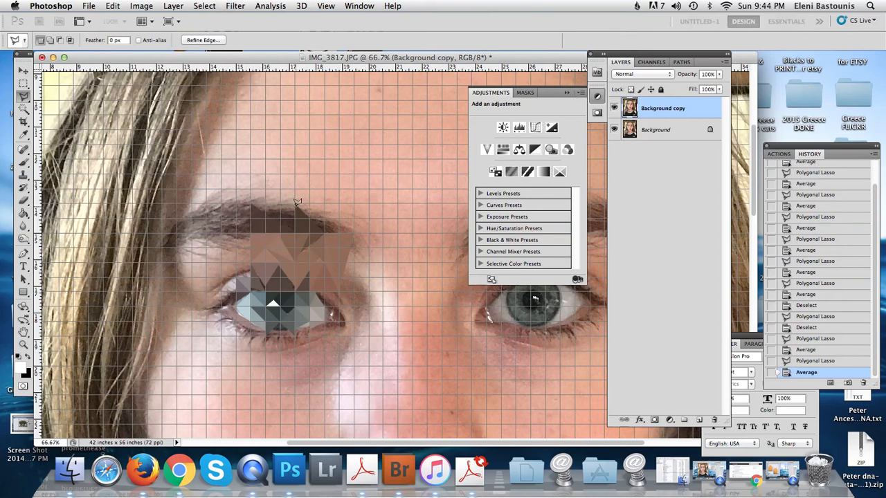
{"action": "left_click", "coordinate": [293, 230]}
{"action": "double_click", "coordinate": [254, 204]}
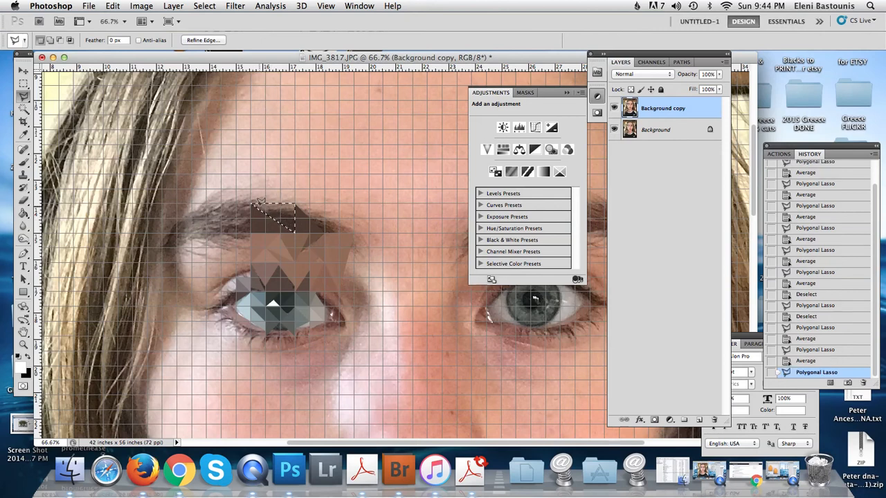
{"action": "key", "text": "super+f"}
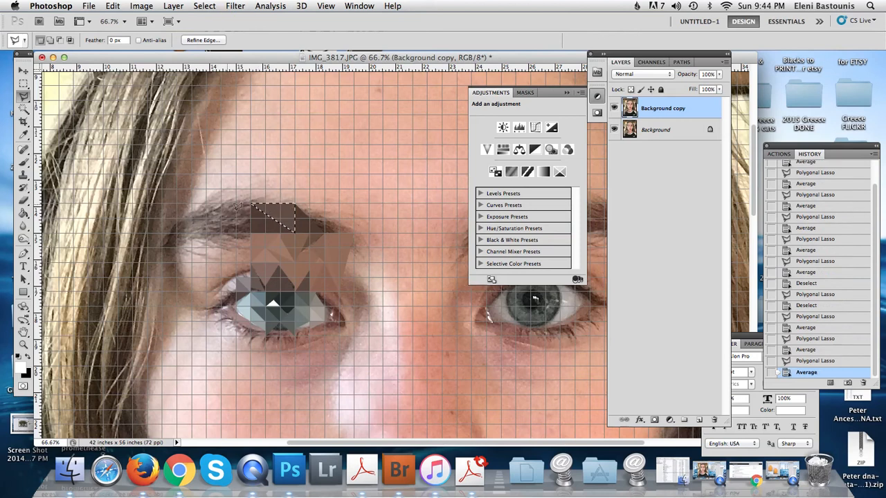
{"action": "key", "text": "super+d"}
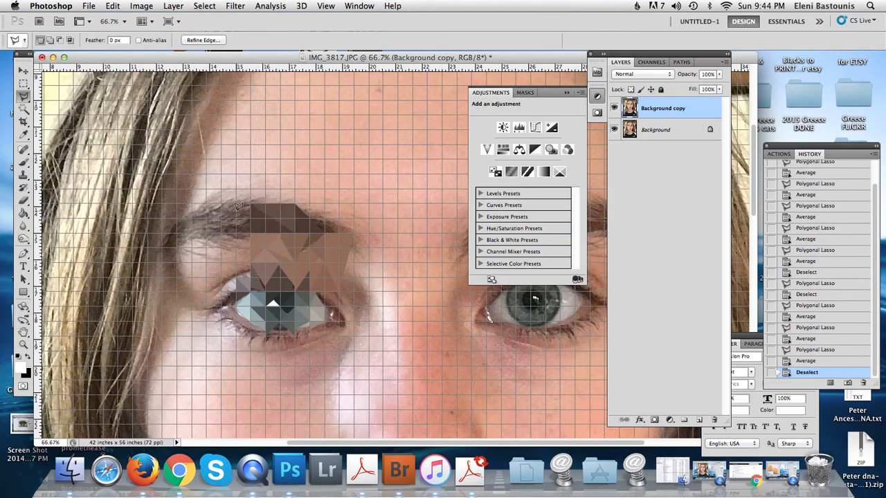
- Outline and average a triangle on the lower half of the eyebrow's outer part and the small facet at its outer tip
{"action": "left_click", "coordinate": [206, 230]}
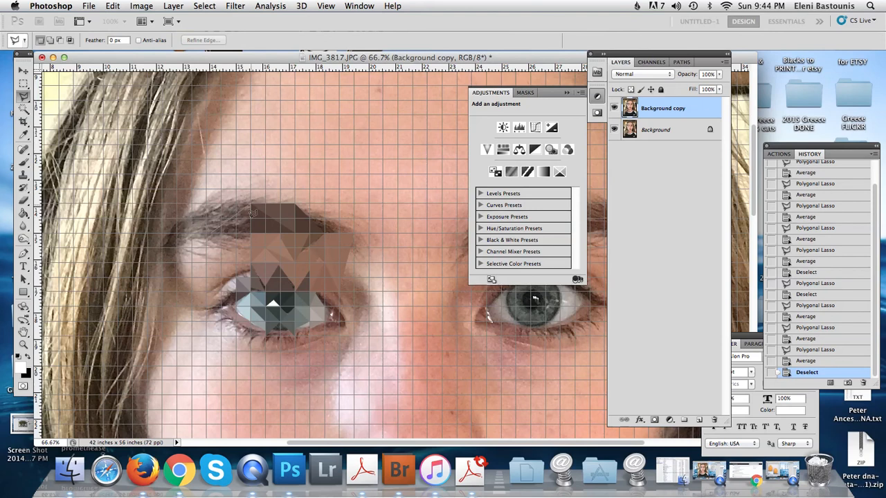
{"action": "left_click", "coordinate": [213, 229]}
{"action": "key", "text": "super+f"}
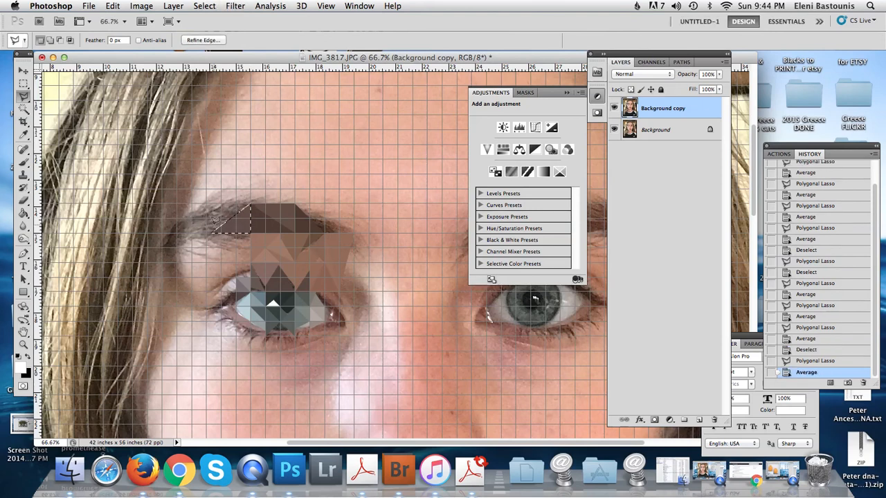
{"action": "left_click", "coordinate": [213, 220]}
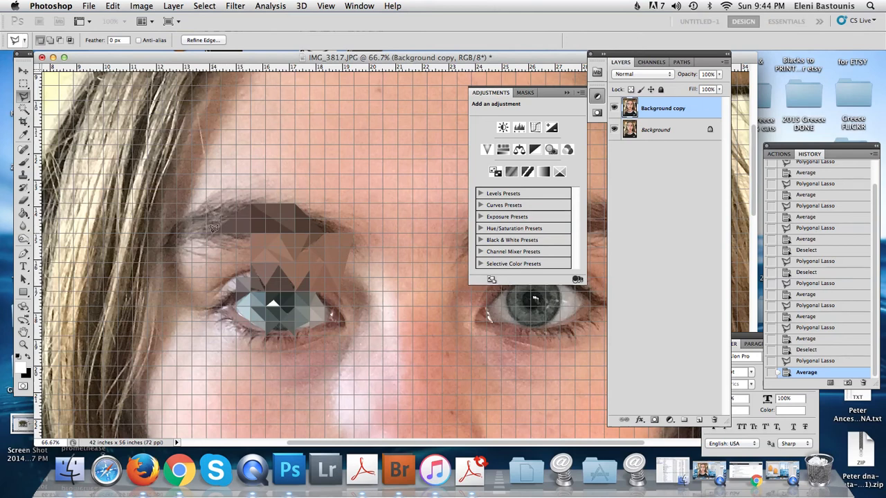
{"action": "key", "text": "super+f"}
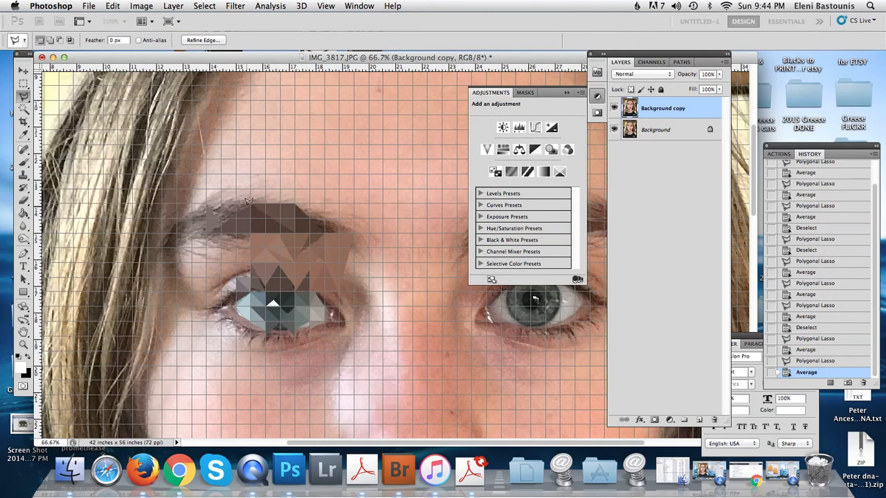
- Outline and average a downward-pointing triangle along the outer eyebrow's upper edge and a right triangle sloping down to the tail
{"action": "left_click", "coordinate": [208, 203]}
{"action": "key", "text": "super+f"}
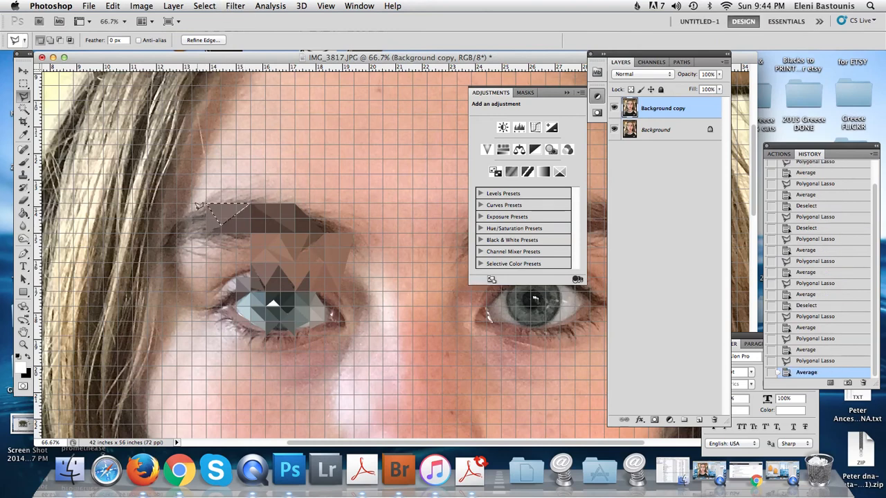
{"action": "left_click", "coordinate": [207, 203]}
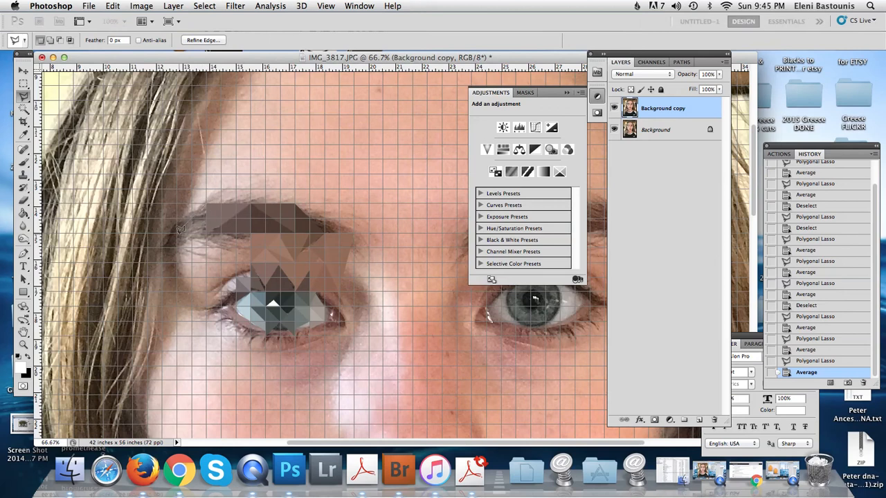
{"action": "left_click", "coordinate": [207, 203]}
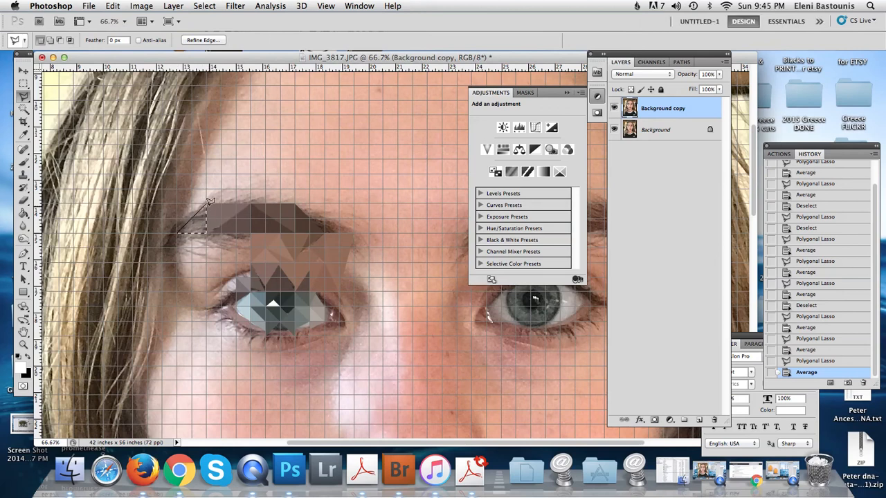
{"action": "key", "text": "super+f"}
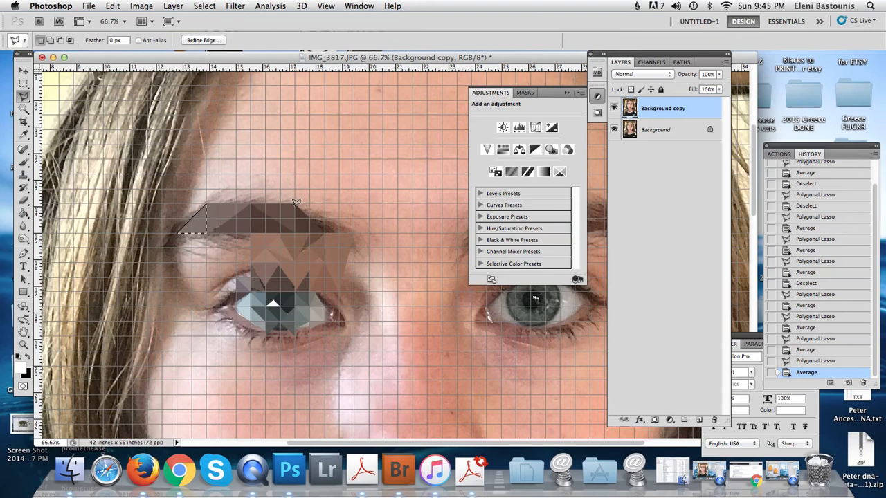
- Outline and average a narrow slanted triangle along the upper edge of the eyebrow's inner end, then deselect it
{"action": "left_click", "coordinate": [296, 199]}
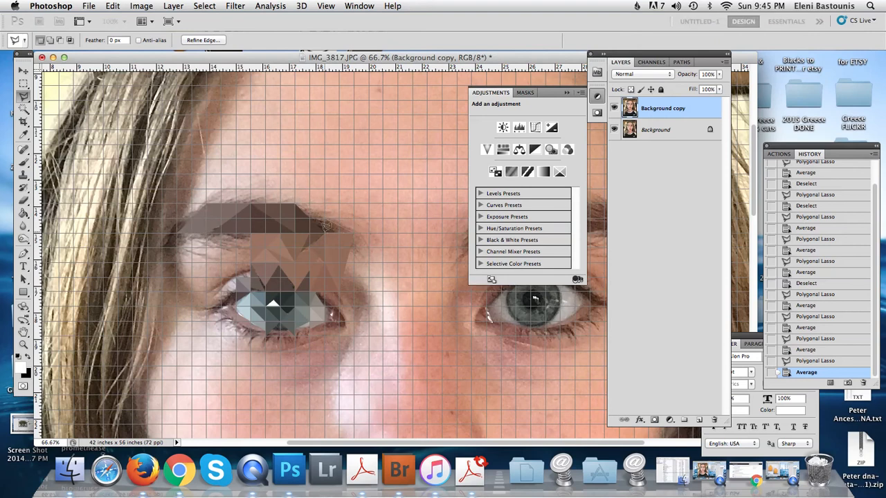
{"action": "left_click", "coordinate": [298, 207]}
{"action": "key", "text": "super+f"}
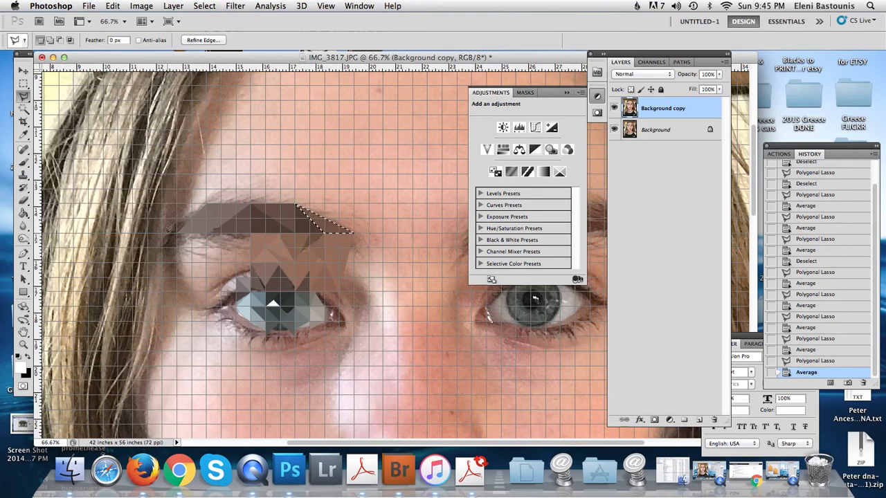
{"action": "key", "text": "super+d"}
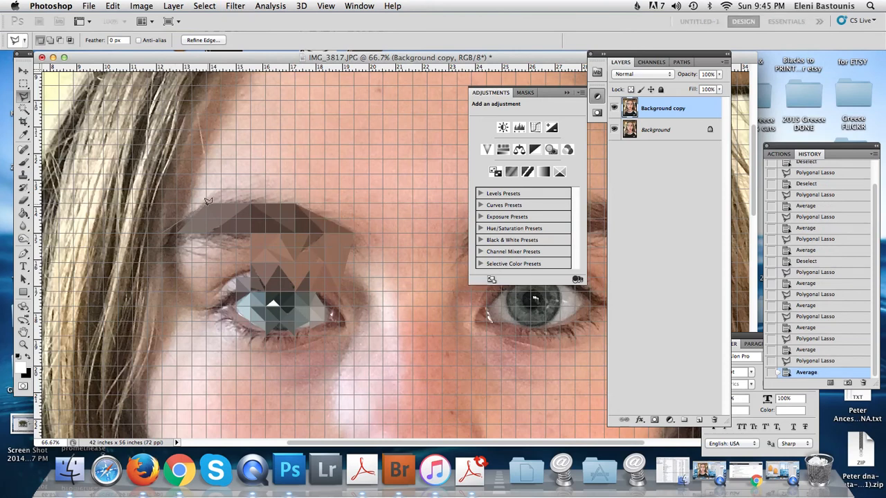
- Outline and average a thin sliver along the upper edge of the eyebrow's tail and a narrow triangle just below the tip
{"action": "left_click", "coordinate": [164, 231]}
{"action": "left_click", "coordinate": [206, 206]}
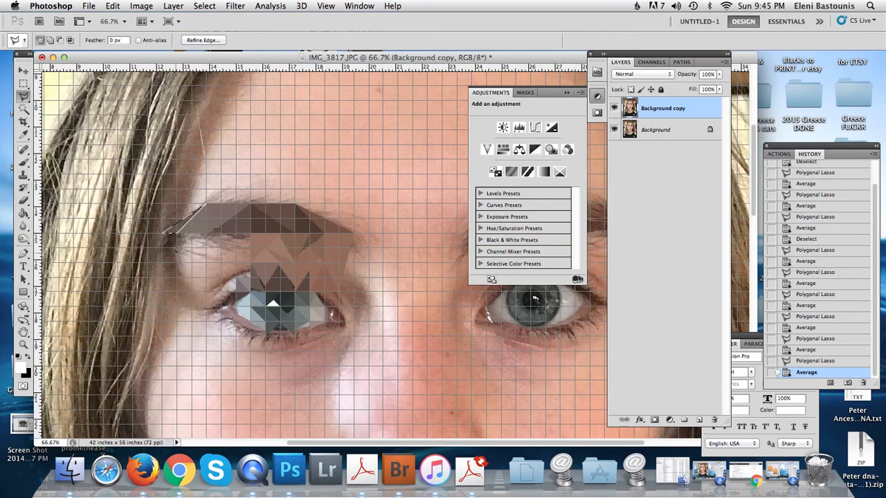
{"action": "left_click", "coordinate": [164, 233]}
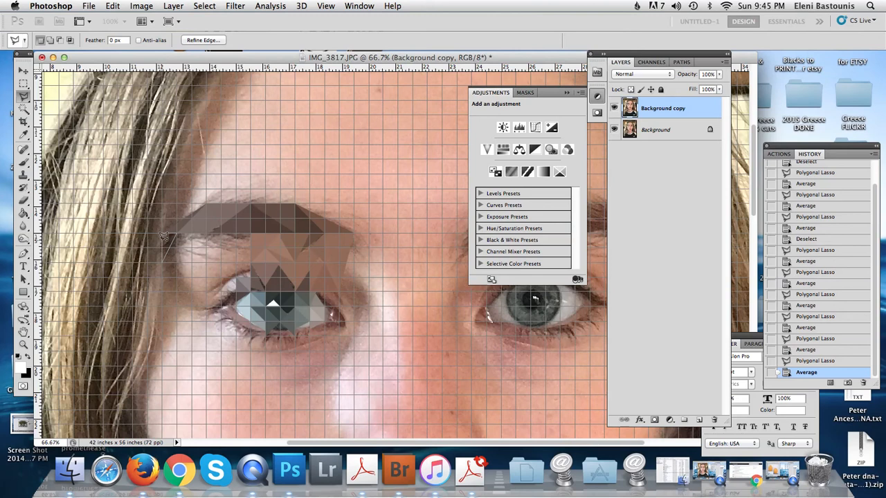
{"action": "left_click", "coordinate": [164, 235]}
{"action": "left_click", "coordinate": [164, 231]}
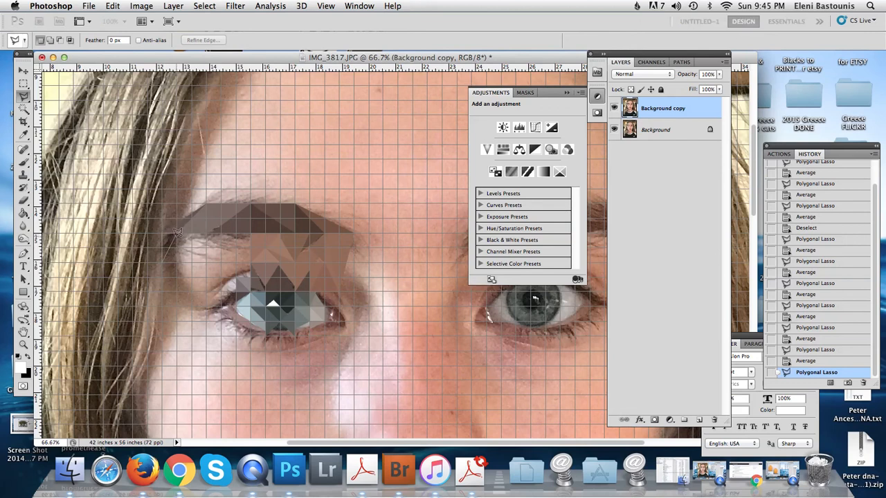
{"action": "double_click", "coordinate": [177, 234]}
{"action": "key", "text": "super+f"}
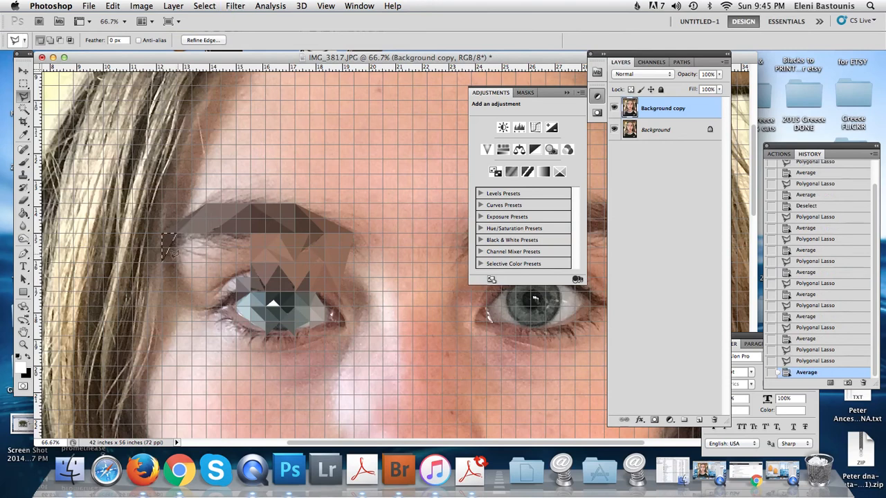
- Outline and average an upright triangle below the eyebrow's tail and the adjoining downward-pointing triangle toward the nose
{"action": "left_click", "coordinate": [173, 253]}
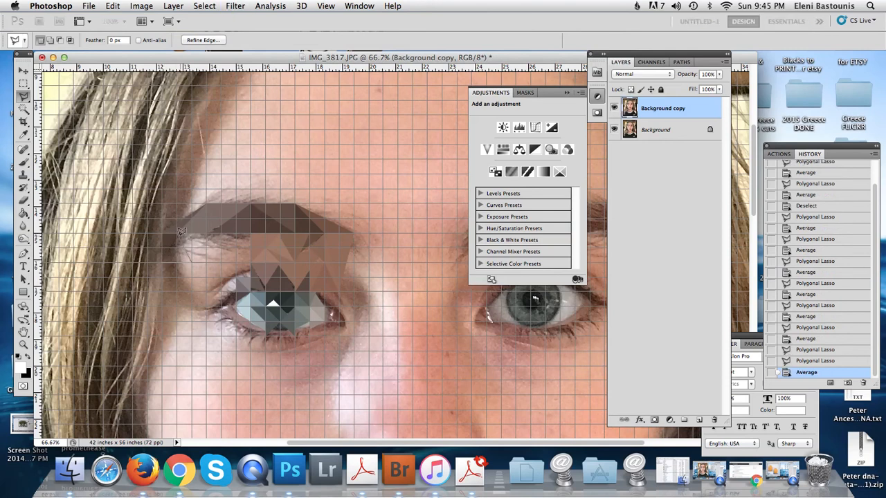
{"action": "double_click", "coordinate": [164, 260]}
{"action": "key", "text": "super+f"}
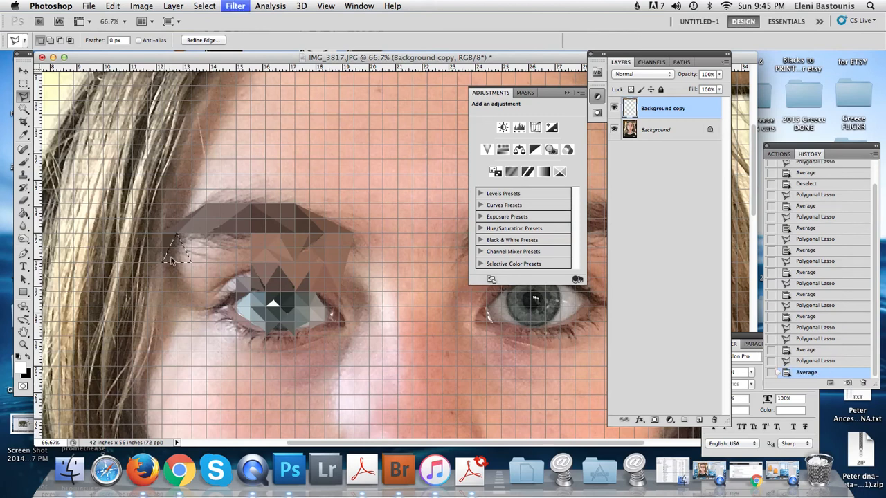
{"action": "left_click", "coordinate": [193, 257]}
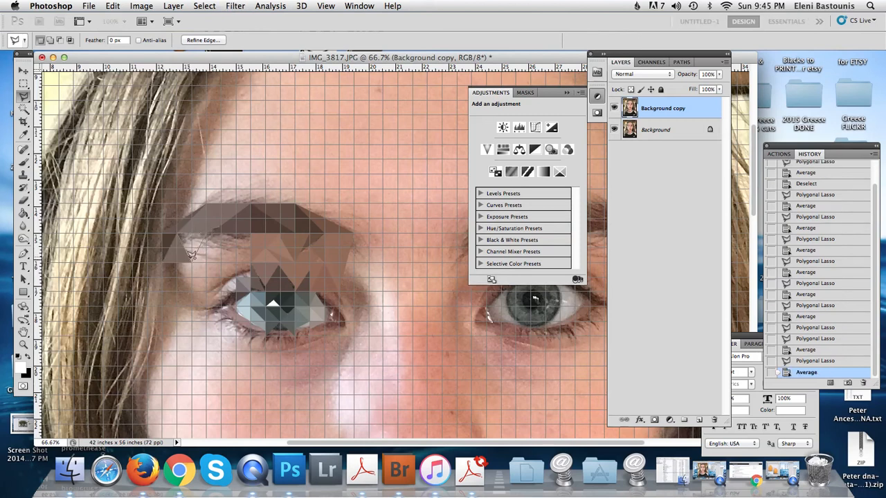
{"action": "double_click", "coordinate": [193, 258]}
{"action": "key", "text": "super+f"}
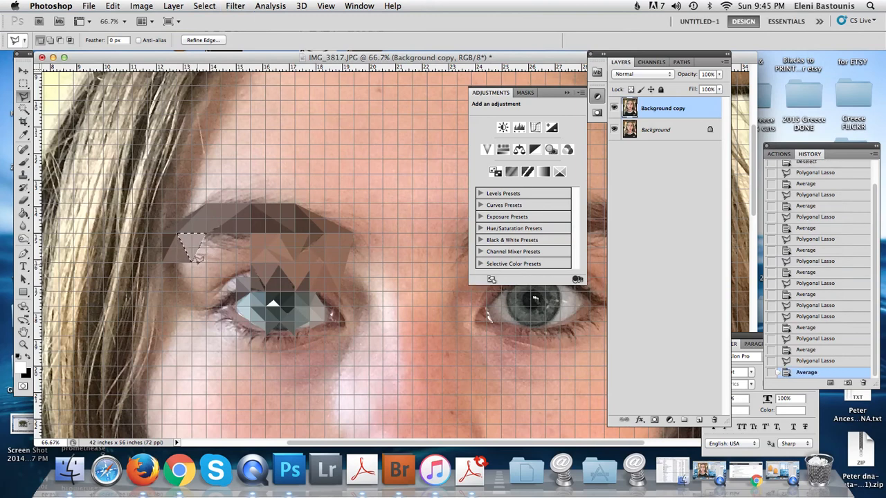
- Continue the row under the outer eyebrow by outlining and averaging the next upright triangle and its downward-pointing neighbor
{"action": "left_click", "coordinate": [209, 255]}
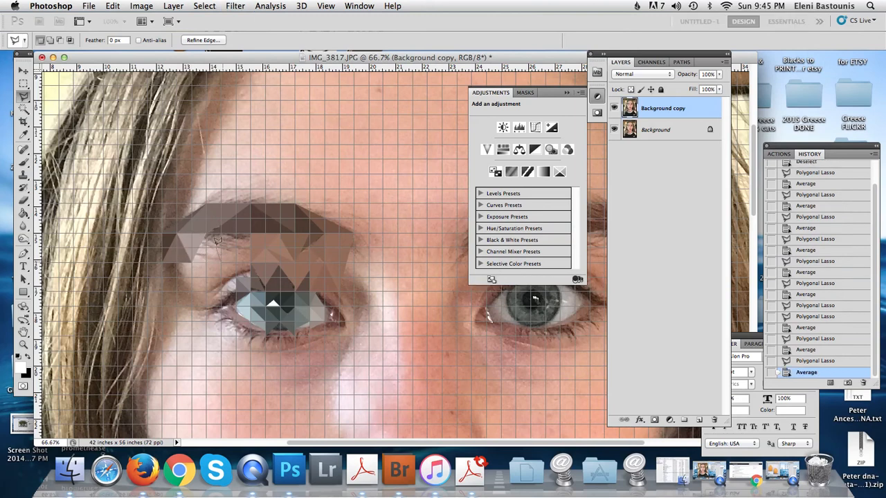
{"action": "left_click", "coordinate": [207, 234]}
{"action": "double_click", "coordinate": [193, 261]}
{"action": "key", "text": "super+f"}
{"action": "left_click", "coordinate": [234, 239]}
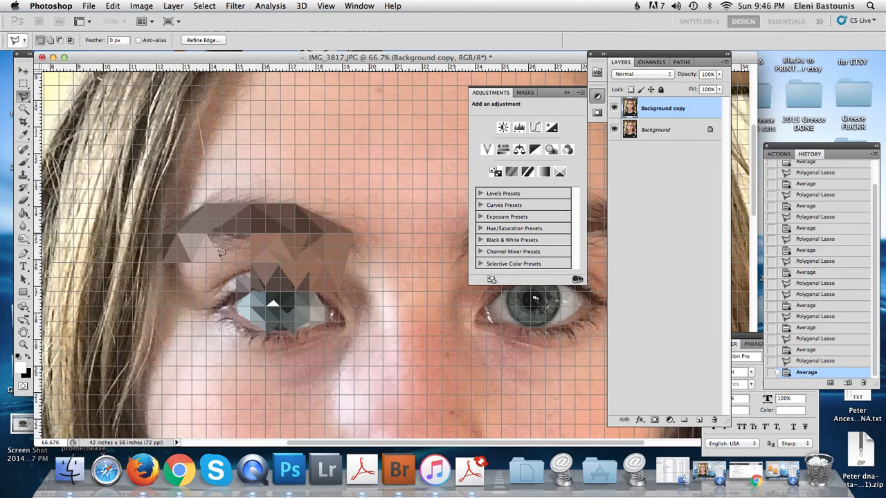
{"action": "double_click", "coordinate": [222, 260]}
{"action": "key", "text": "super+f"}
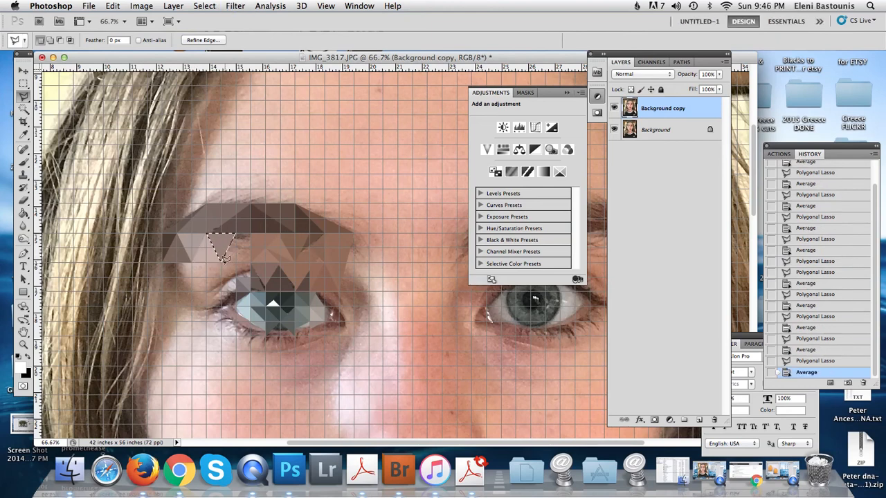
- Outline and average an upright triangle and a narrow right triangle to close the gap to the facets under the eyebrow's middle
{"action": "left_click", "coordinate": [223, 259]}
{"action": "left_click", "coordinate": [236, 236]}
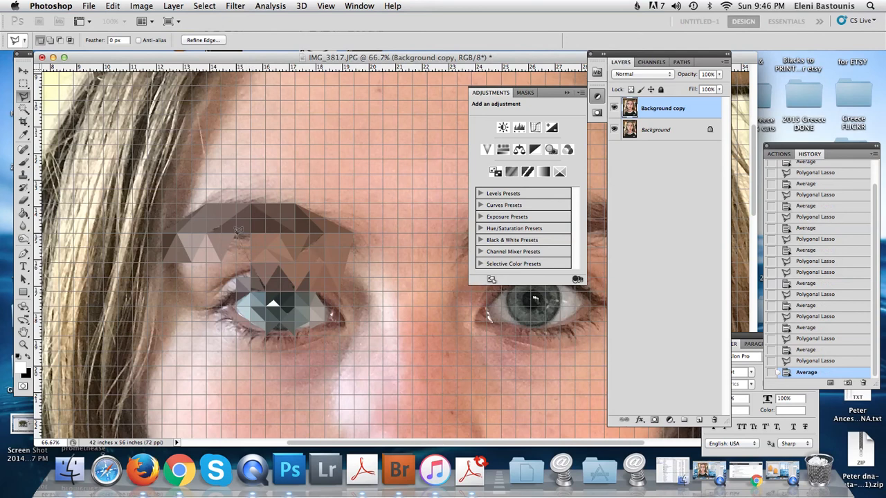
{"action": "double_click", "coordinate": [226, 261]}
{"action": "key", "text": "super+f"}
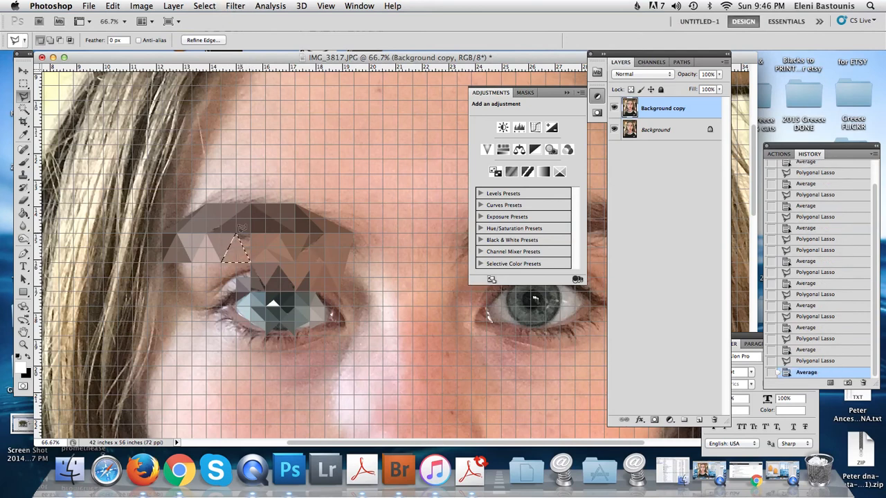
{"action": "left_click", "coordinate": [248, 231]}
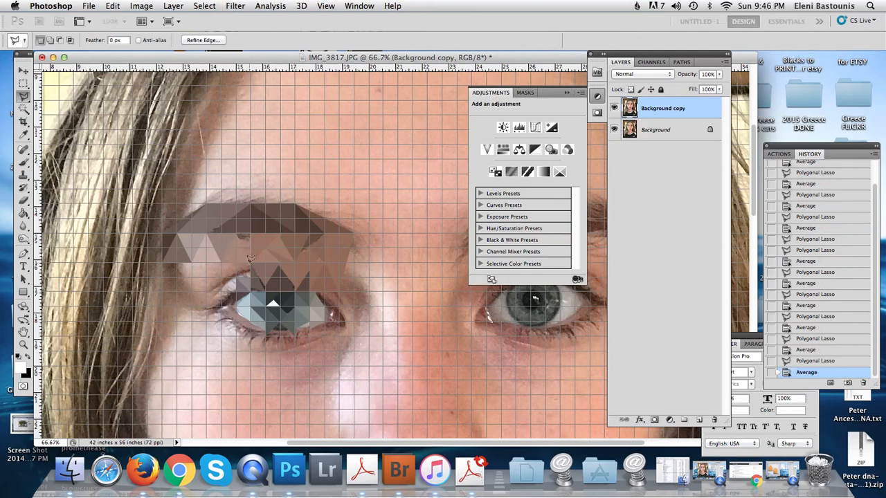
{"action": "double_click", "coordinate": [237, 234]}
{"action": "key", "text": "super+f"}
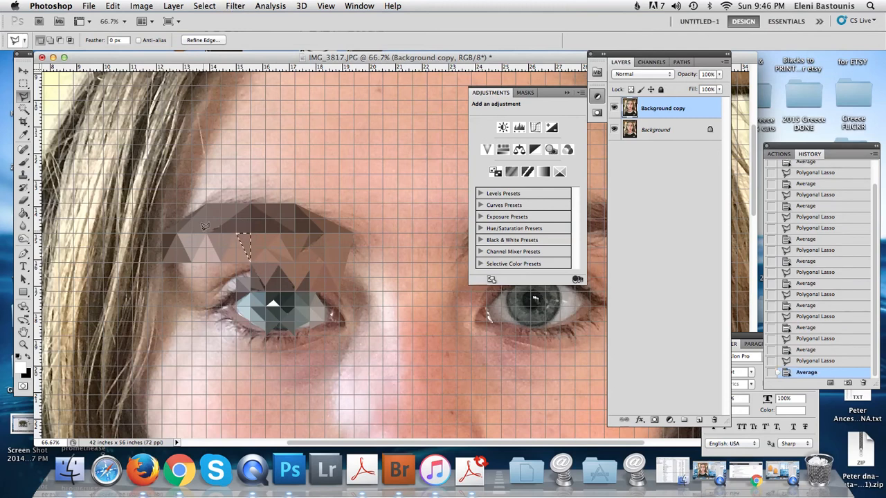
- Outline and average two small facets in the crease above the outer upper lid, directly beneath the eyebrow's lower row of triangles
{"action": "left_click", "coordinate": [240, 260]}
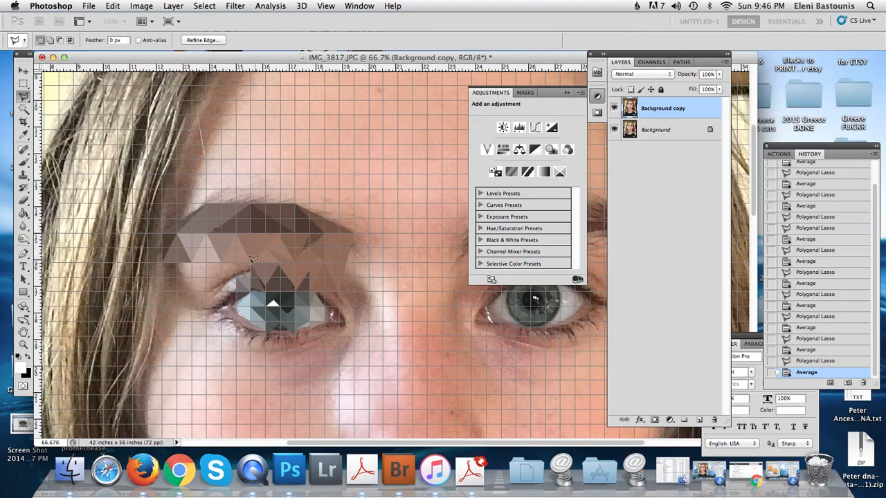
{"action": "left_click", "coordinate": [237, 260]}
{"action": "key", "text": "super+f"}
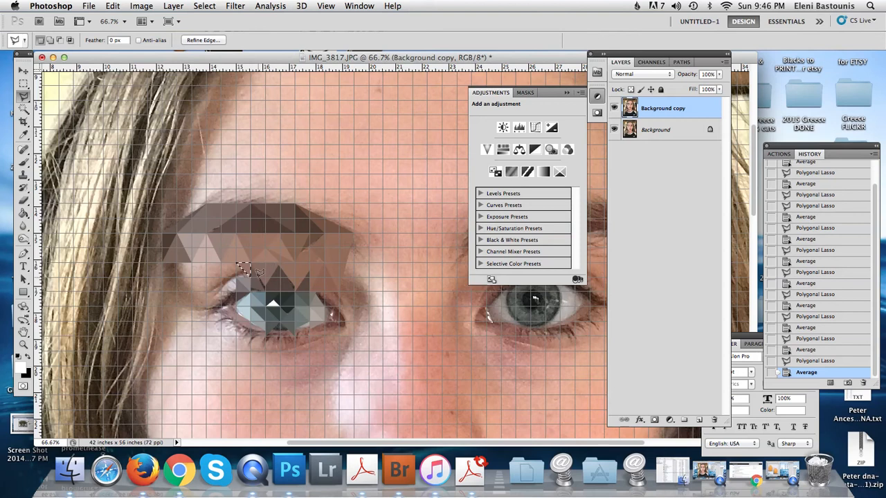
{"action": "left_click", "coordinate": [250, 276]}
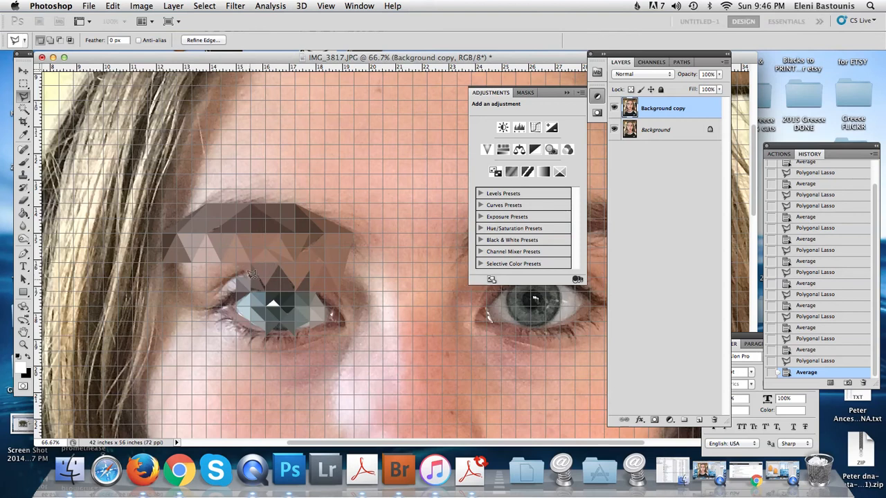
{"action": "key", "text": "Escape"}
{"action": "left_click", "coordinate": [223, 273]}
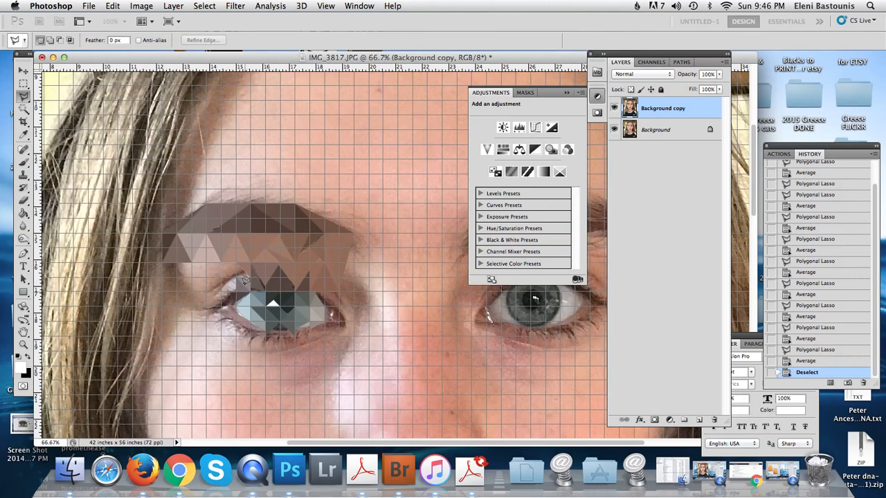
{"action": "left_click", "coordinate": [223, 272]}
{"action": "key", "text": "super+f"}
- Outline and average two narrow facets along the outer upper lid, running down to the eye's outer corner
{"action": "left_click", "coordinate": [216, 292]}
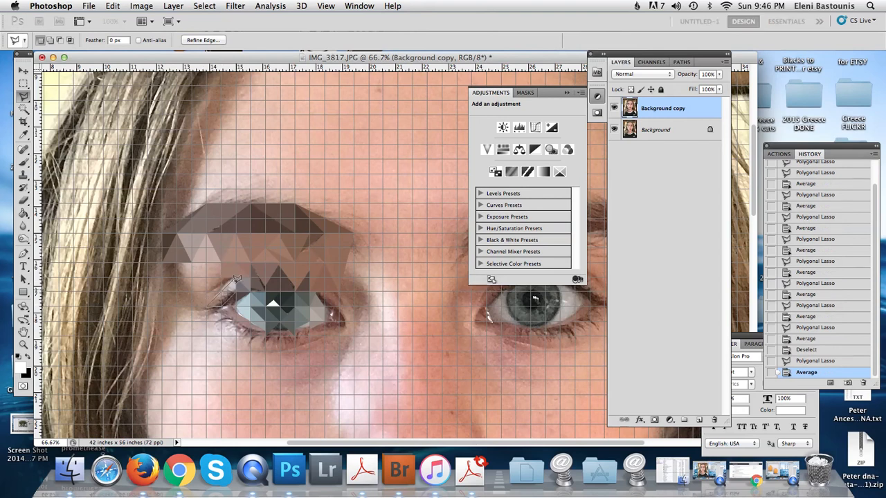
{"action": "left_click", "coordinate": [235, 276]}
{"action": "key", "text": "super+f"}
{"action": "left_click", "coordinate": [237, 296]}
{"action": "left_click", "coordinate": [222, 307]}
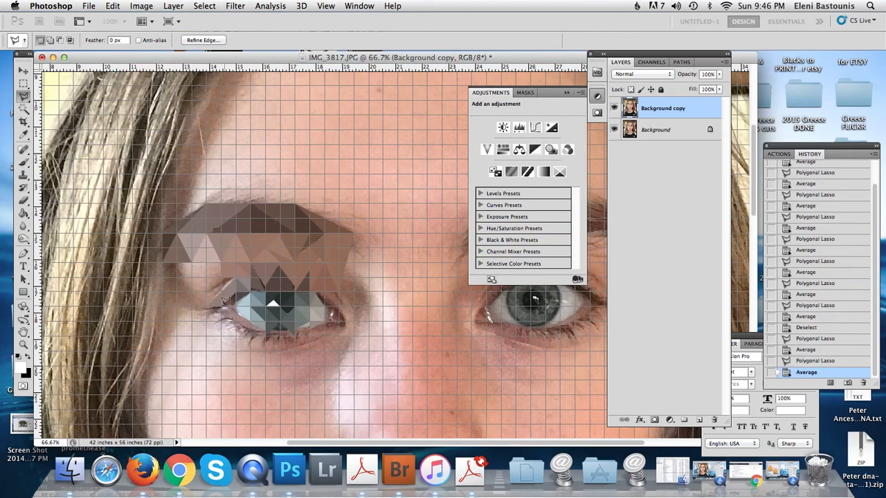
{"action": "left_click", "coordinate": [236, 292]}
{"action": "key", "text": "super+f"}
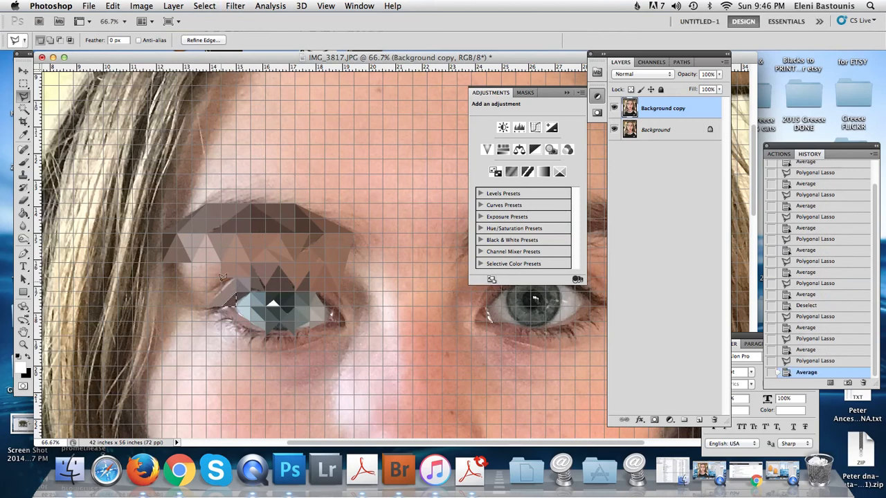
- Fill the gap between the eyebrow facets and the outer upper lid with averaged triangular selections, and clear the selection
{"action": "left_click", "coordinate": [236, 277]}
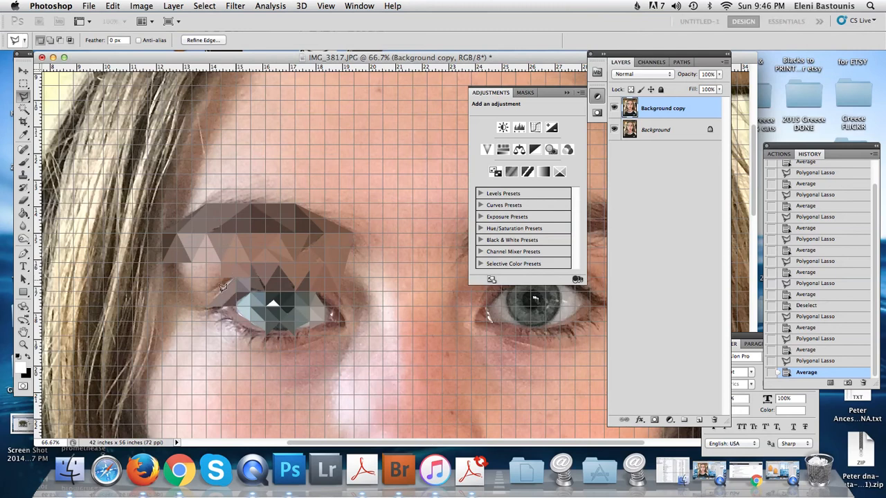
{"action": "left_click", "coordinate": [206, 306]}
{"action": "left_click", "coordinate": [208, 260]}
{"action": "left_click", "coordinate": [235, 278]}
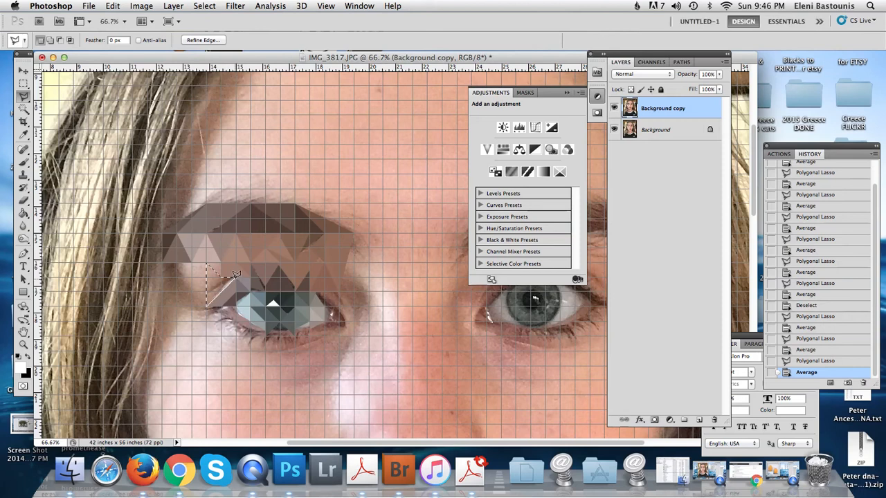
{"action": "key", "text": "super+f"}
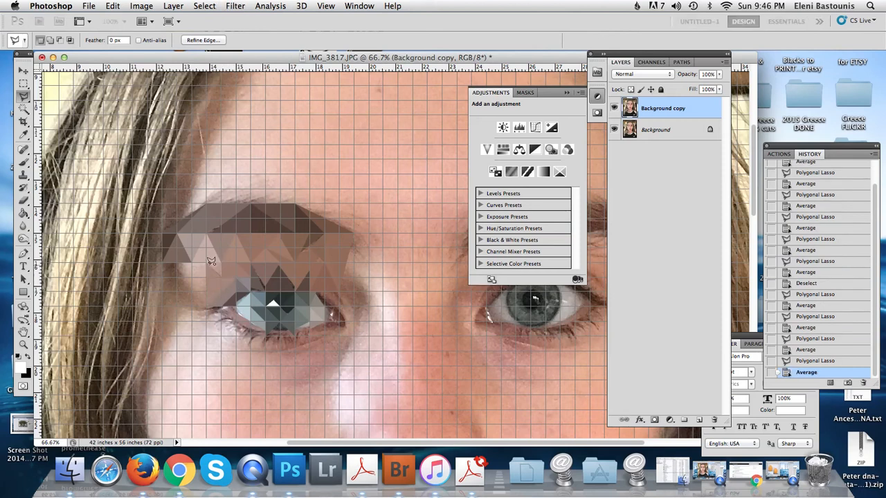
{"action": "left_click", "coordinate": [207, 263]}
{"action": "key", "text": "super+f"}
{"action": "left_click", "coordinate": [207, 264]}
{"action": "key", "text": "super+d"}
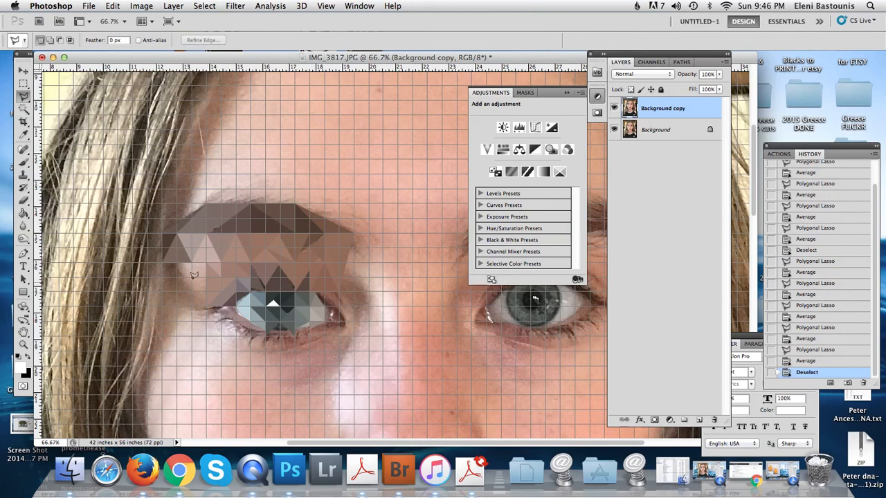
- Outline and average a right triangle beside the eye's outer corner and the adjoining downward-pointing triangle reaching into the hair
{"action": "left_click", "coordinate": [207, 261]}
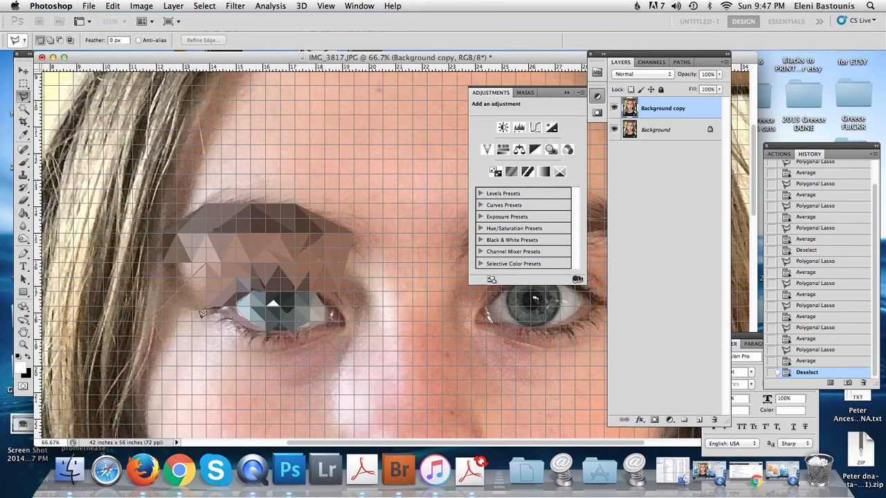
{"action": "left_click", "coordinate": [207, 261]}
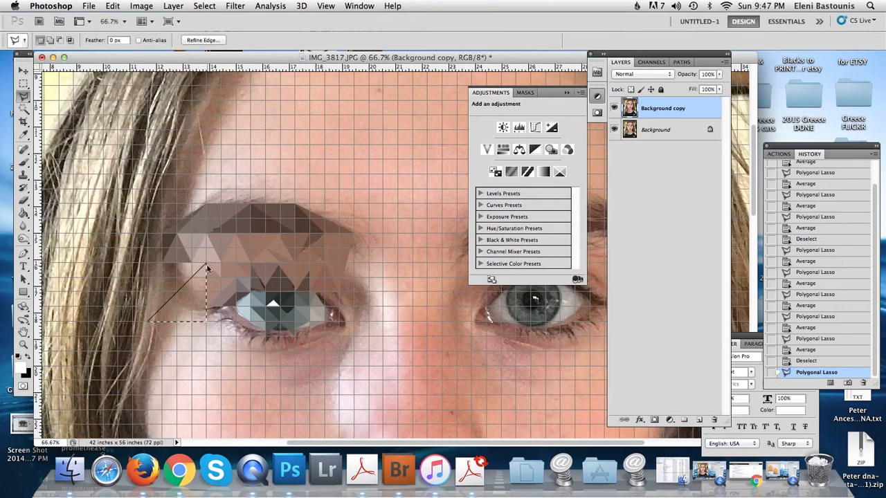
{"action": "key", "text": "super+f"}
{"action": "left_click", "coordinate": [206, 258]}
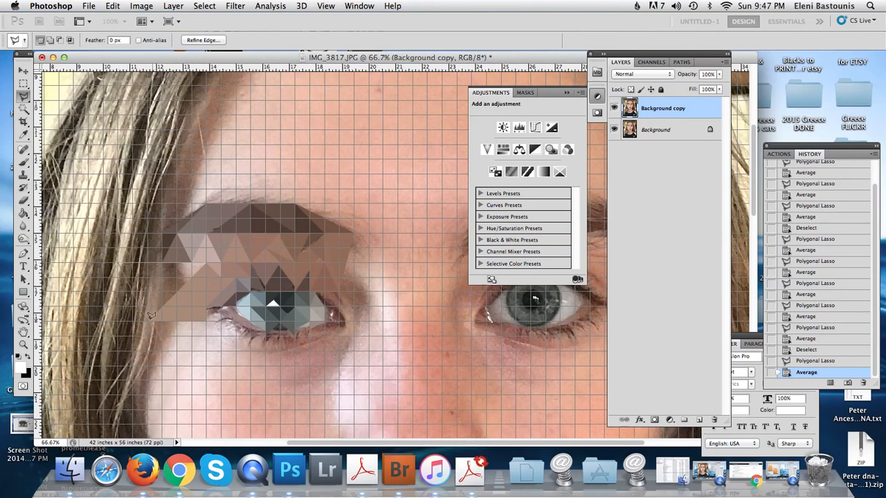
{"action": "left_click", "coordinate": [207, 265]}
{"action": "key", "text": "super+f"}
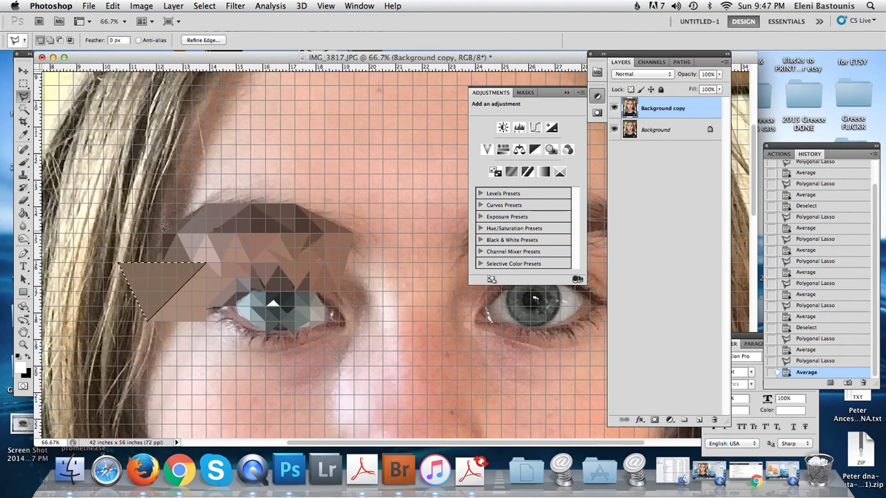
- Outline and average two large adjoining triangles over the hair beside the eyebrow's tail, forming a tall four-sided block
{"action": "left_click", "coordinate": [161, 256]}
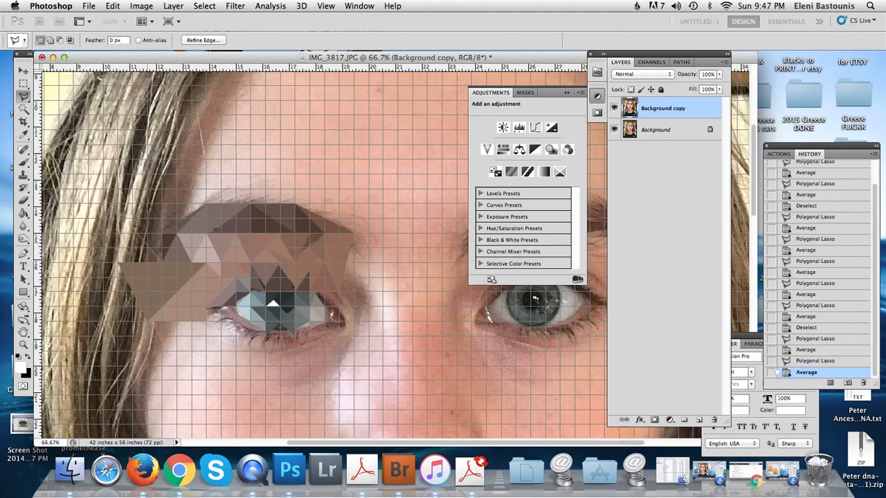
{"action": "double_click", "coordinate": [73, 264]}
{"action": "key", "text": "super+f"}
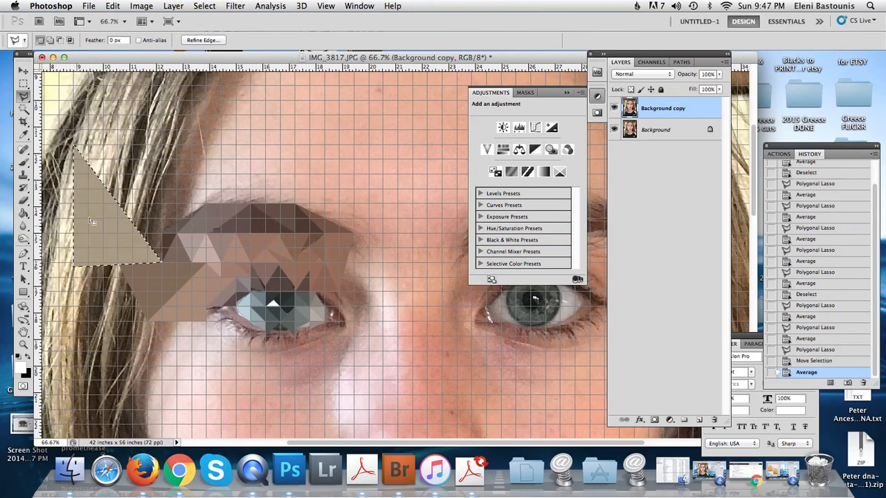
{"action": "left_click", "coordinate": [75, 143]}
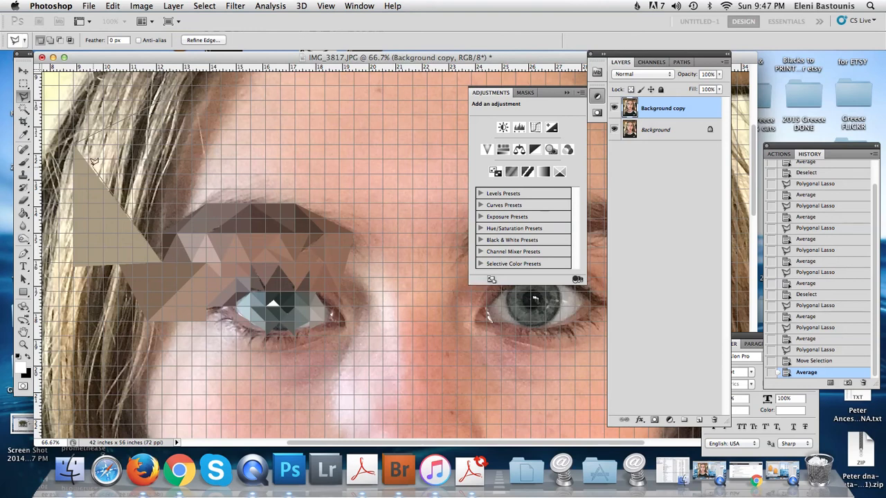
{"action": "left_click", "coordinate": [76, 144]}
{"action": "key", "text": "super+f"}
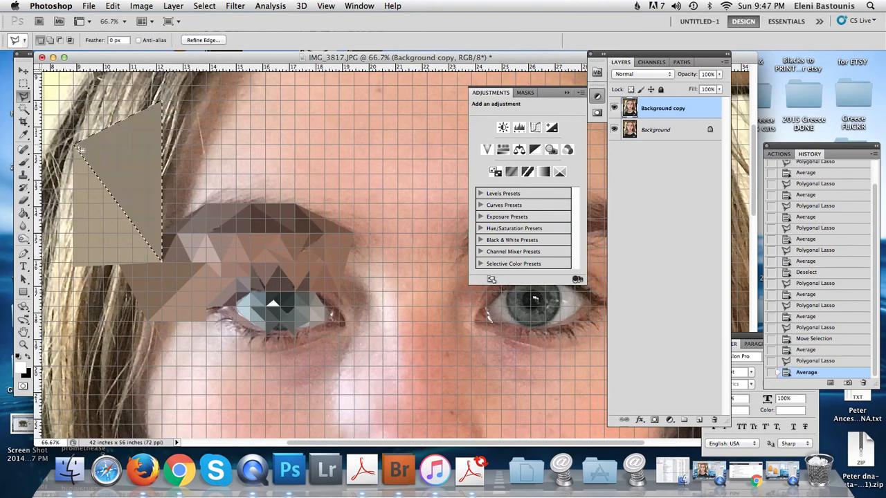
- Outline and average a tall triangle over the hair below the large block and the upright dark triangle next to it
{"action": "left_click", "coordinate": [118, 265]}
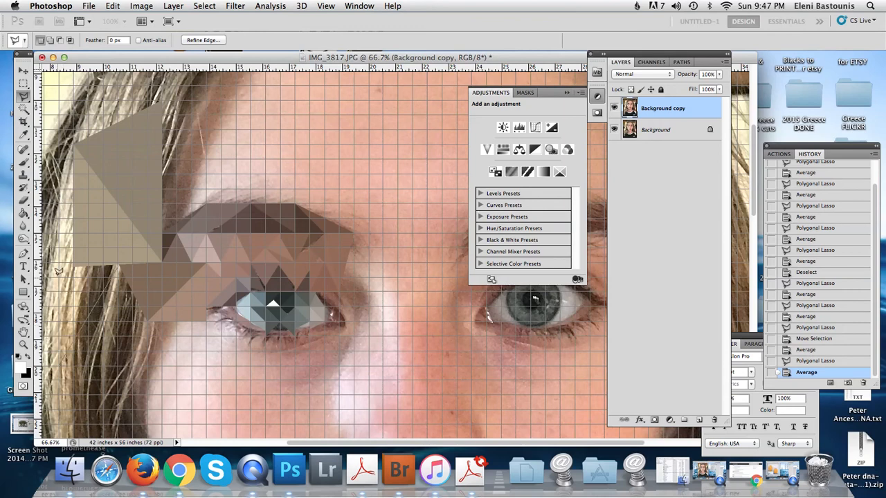
{"action": "left_click", "coordinate": [121, 265]}
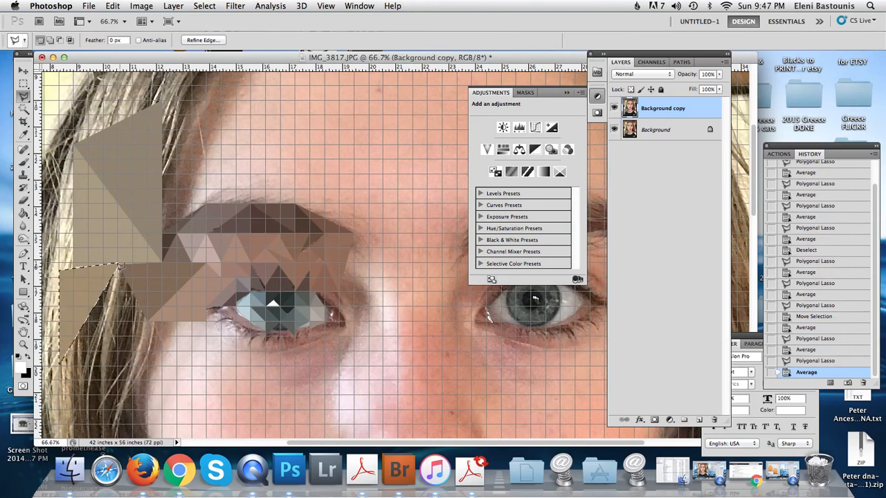
{"action": "key", "text": "super+f"}
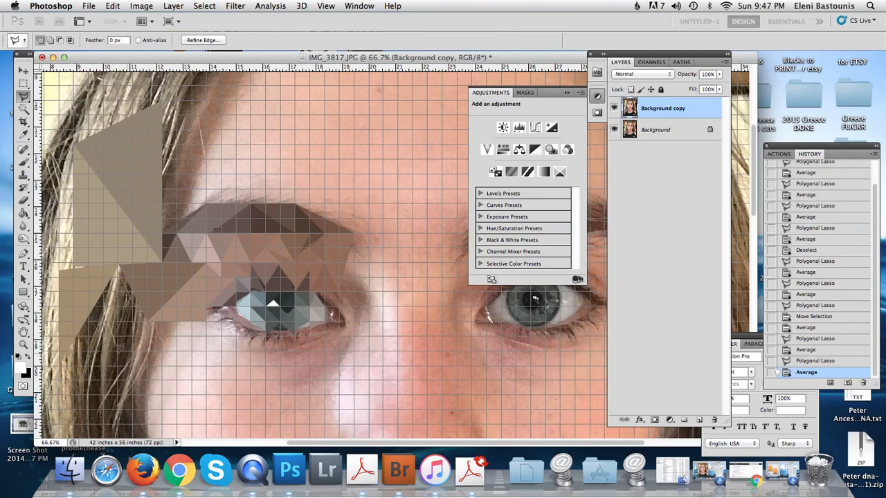
{"action": "left_click", "coordinate": [120, 269]}
{"action": "key", "text": "super+f"}
- Outline and average the slanted strips on both sides of the upright hair triangle, extending one onto the cheek, and deselect
{"action": "left_click", "coordinate": [116, 268]}
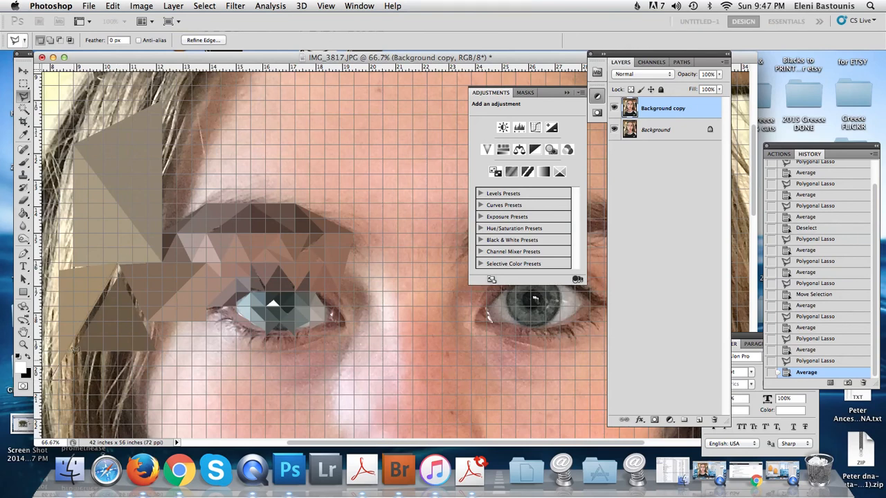
{"action": "left_click", "coordinate": [118, 267]}
{"action": "key", "text": "super+f"}
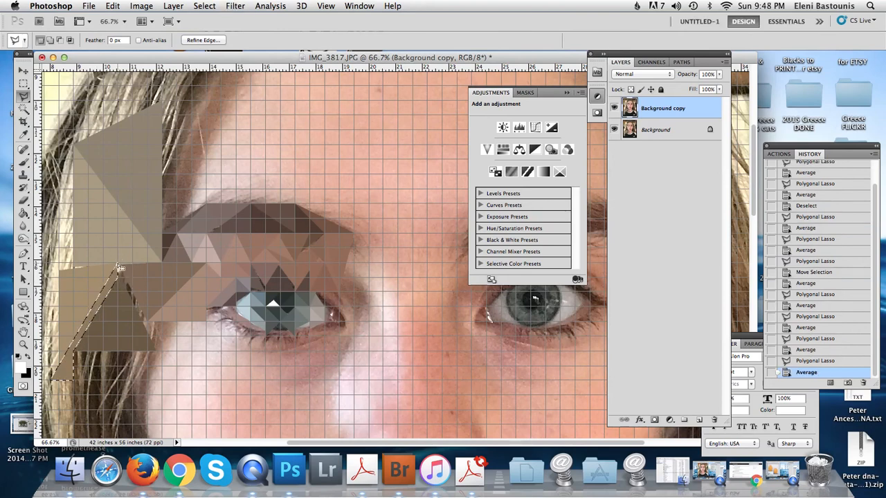
{"action": "left_click", "coordinate": [164, 348]}
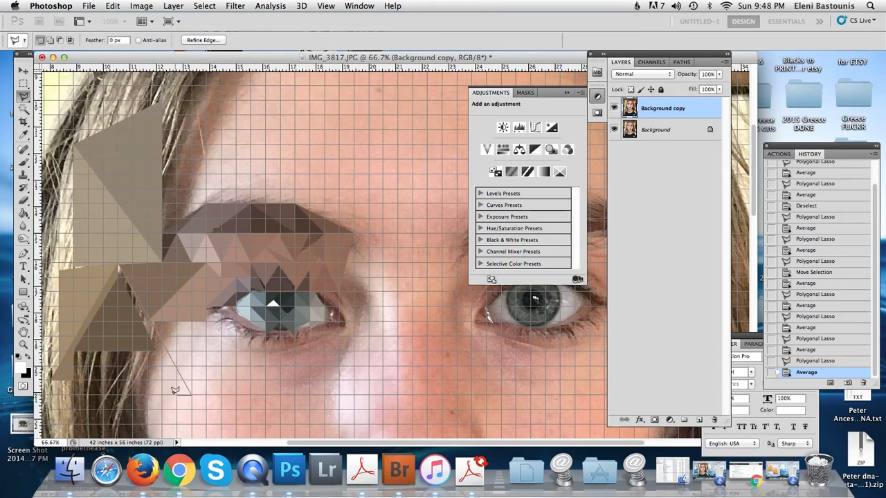
{"action": "left_click", "coordinate": [177, 393]}
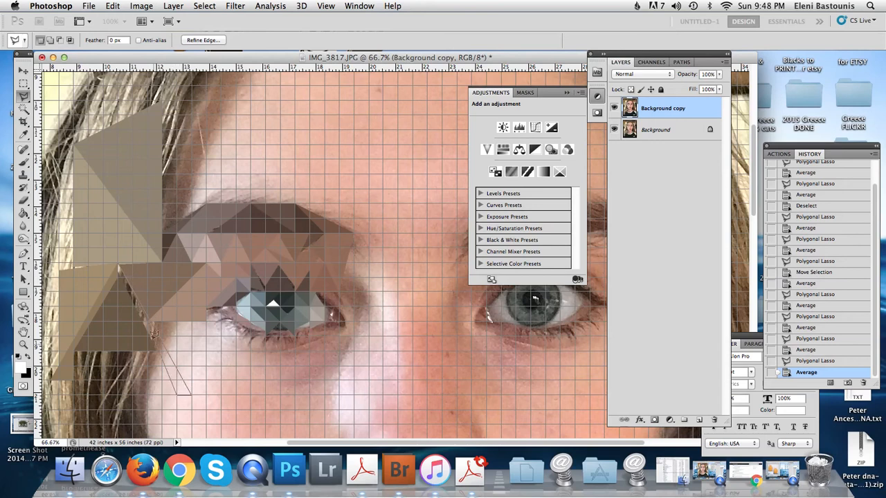
{"action": "left_click", "coordinate": [119, 264]}
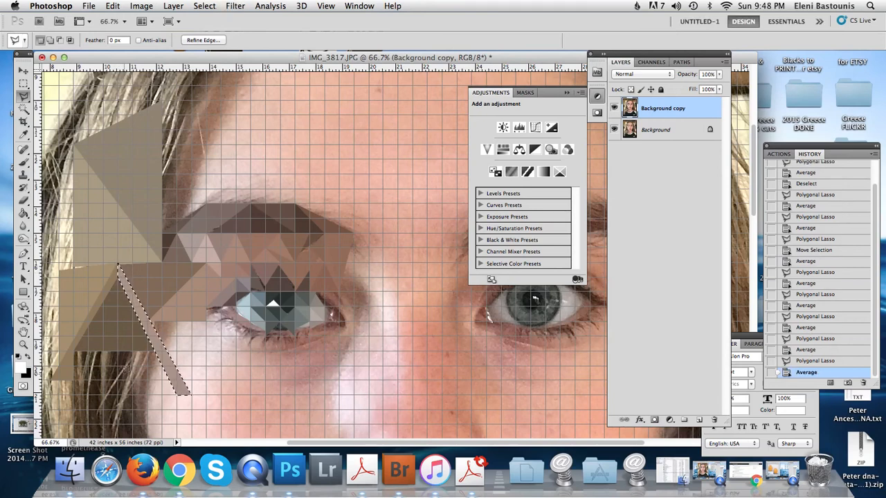
{"action": "key", "text": "super+d"}
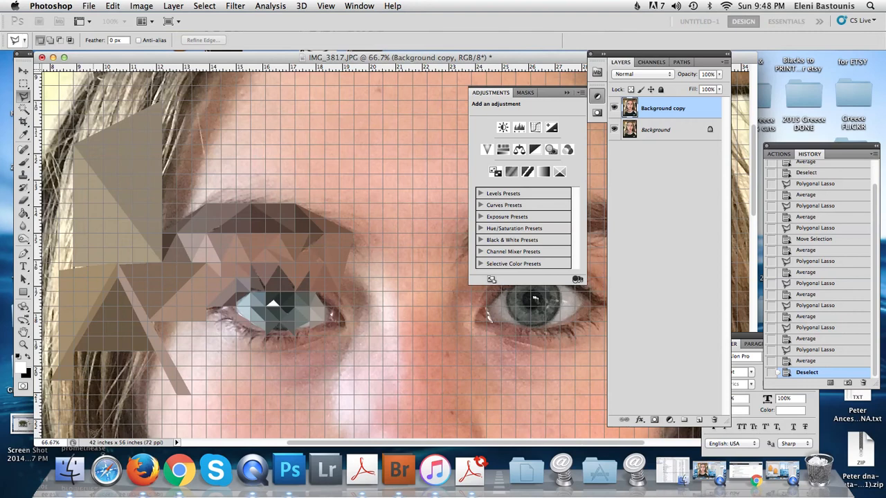
- Outline and average two adjoining triangles in the dark hair directly below the upright triangle's base
{"action": "left_click", "coordinate": [90, 431]}
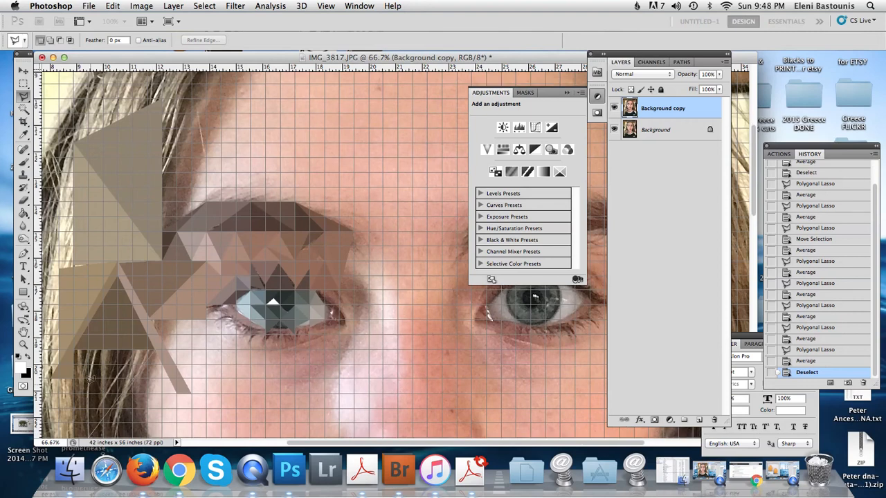
{"action": "left_click", "coordinate": [96, 376]}
{"action": "double_click", "coordinate": [153, 355]}
{"action": "key", "text": "super+f"}
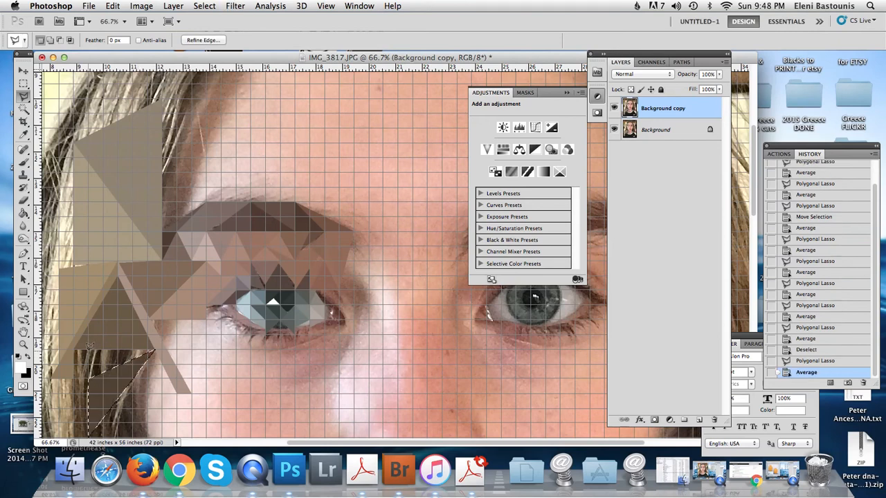
{"action": "left_click", "coordinate": [90, 376]}
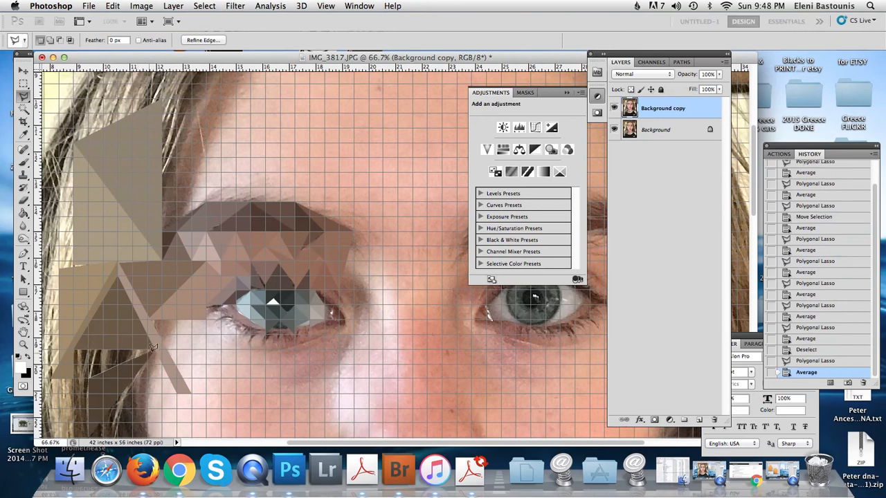
{"action": "left_click", "coordinate": [88, 349]}
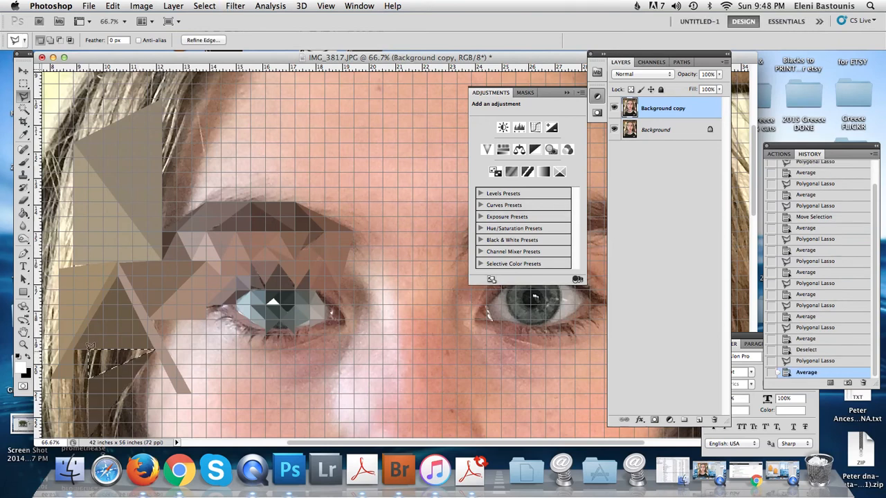
{"action": "double_click", "coordinate": [153, 350]}
{"action": "key", "text": "super+f"}
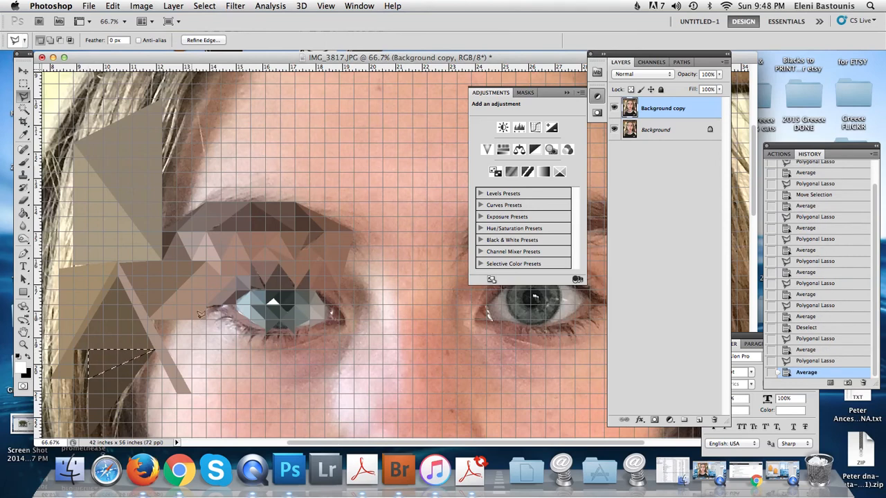
- Outline and average a large triangle from the eyebrow's tail up across the hairline and outer forehead, and deselect
{"action": "left_click", "coordinate": [193, 202]}
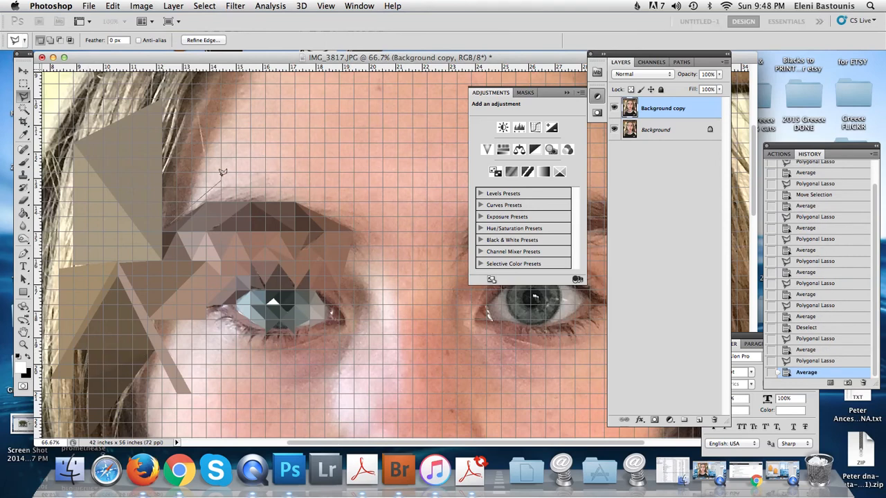
{"action": "left_click", "coordinate": [312, 82]}
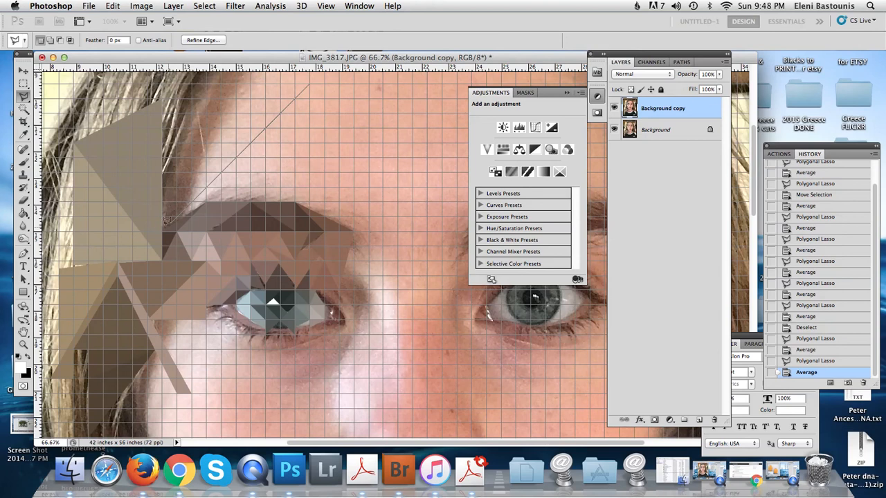
{"action": "left_click", "coordinate": [163, 229]}
{"action": "key", "text": "super+f"}
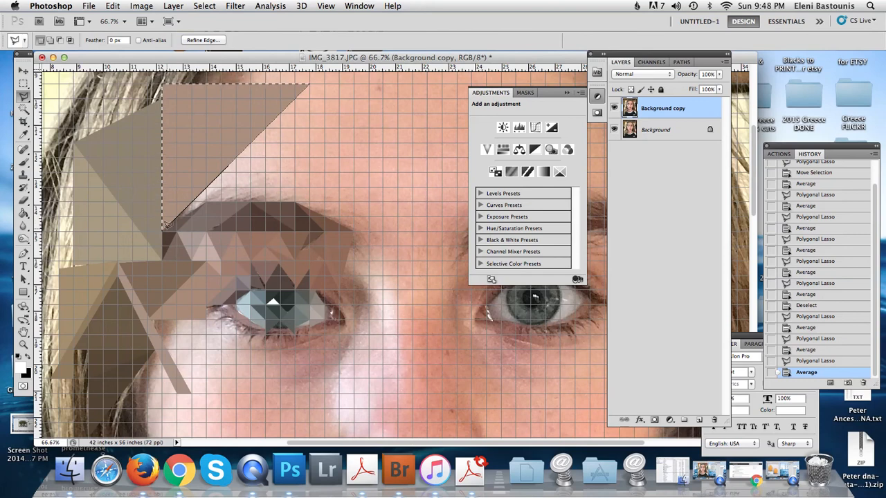
{"action": "key", "text": "super+d"}
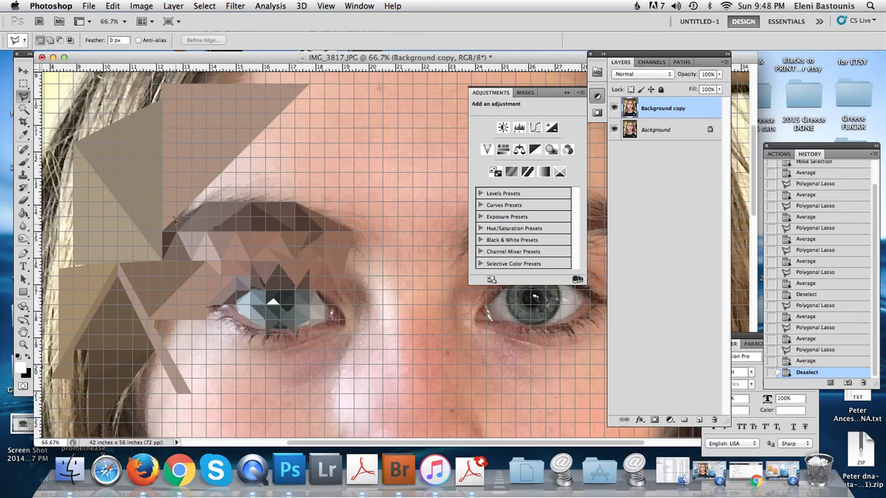
{"action": "left_click", "coordinate": [167, 223]}
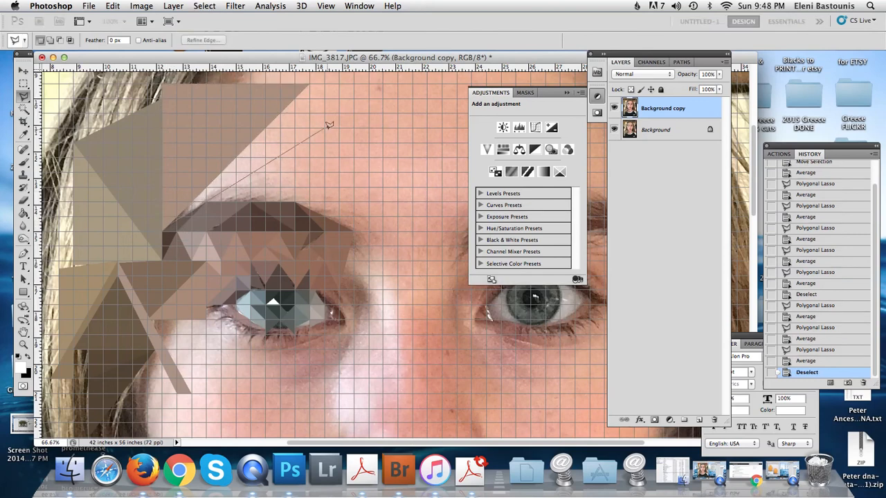
{"action": "left_click", "coordinate": [354, 103]}
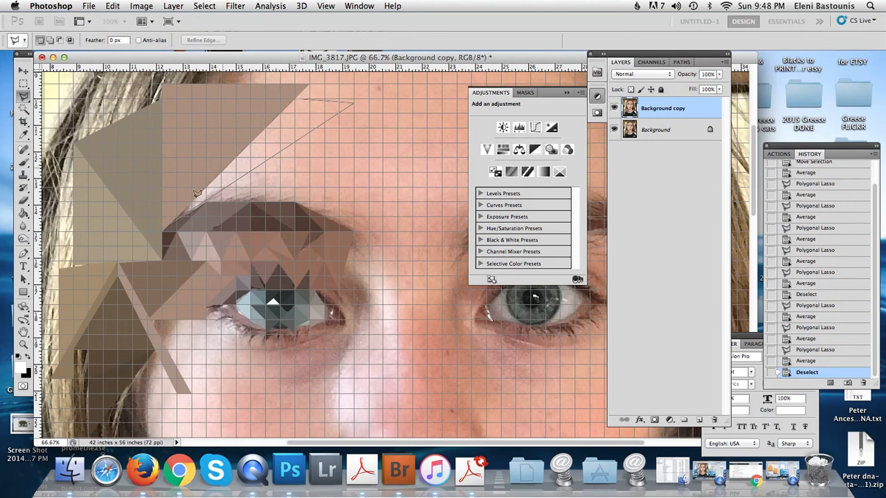
{"action": "left_click", "coordinate": [180, 223]}
{"action": "key", "text": "super+d"}
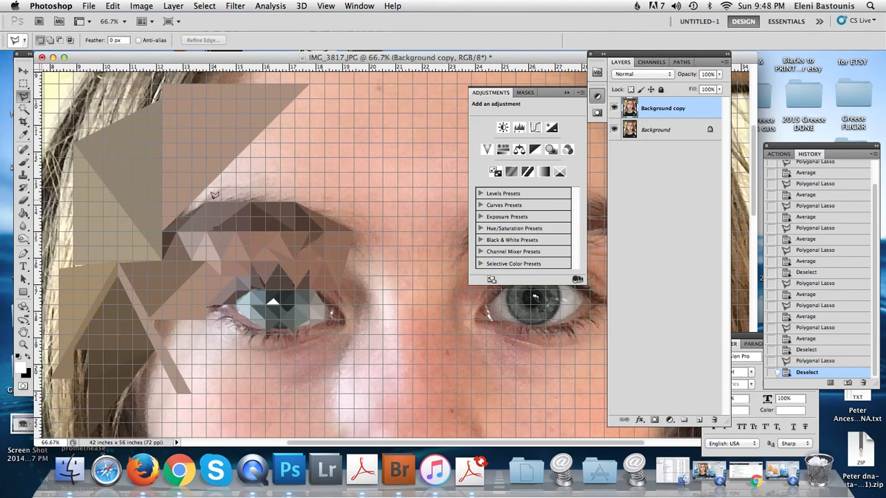
- Outline and average a narrow forehead triangle fanning from the eyebrow's tail along the large hairline triangle's slanted edge, and deselect
{"action": "left_click", "coordinate": [185, 208]}
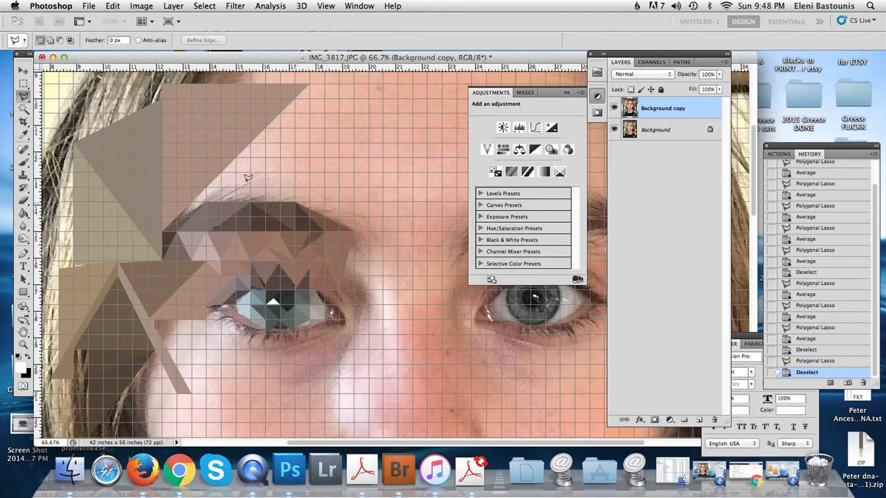
{"action": "left_click", "coordinate": [370, 82]}
{"action": "double_click", "coordinate": [169, 223]}
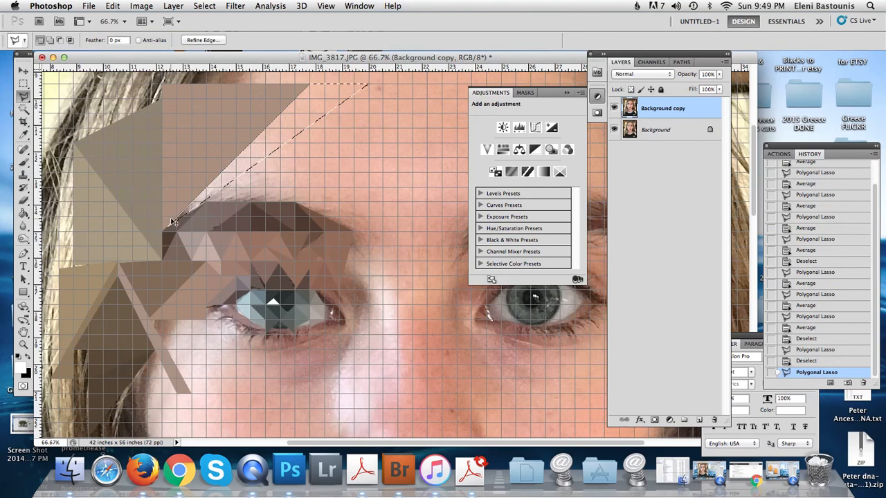
{"action": "key", "text": "super+f"}
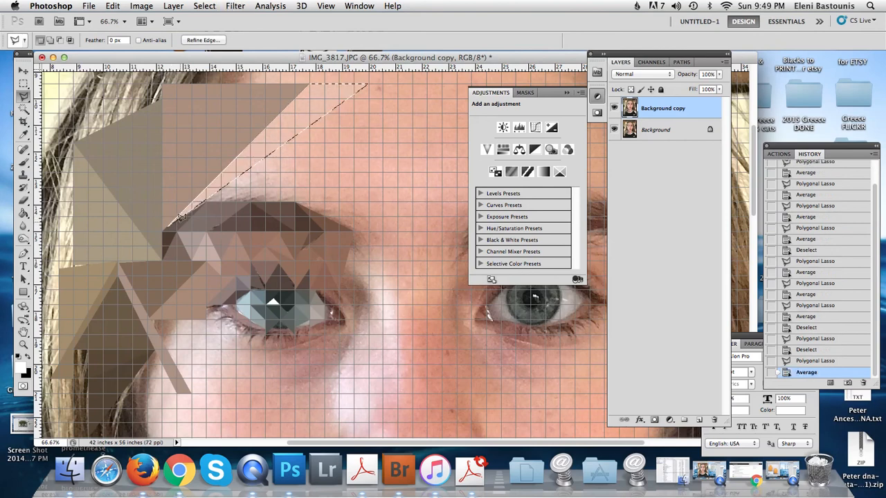
{"action": "key", "text": "super+d"}
- Outline and average the triangle resting on the eyebrow's upper edge and the wedge between it and the narrow forehead facet
{"action": "left_click", "coordinate": [209, 198]}
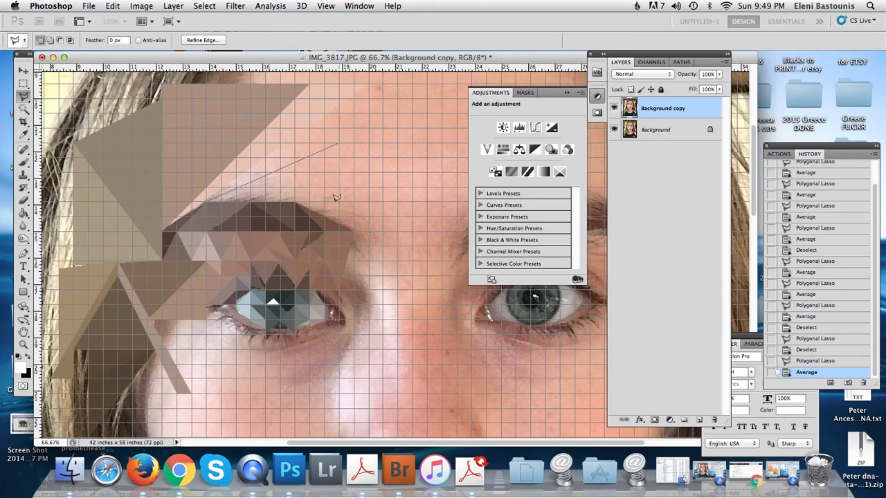
{"action": "left_click", "coordinate": [209, 198]}
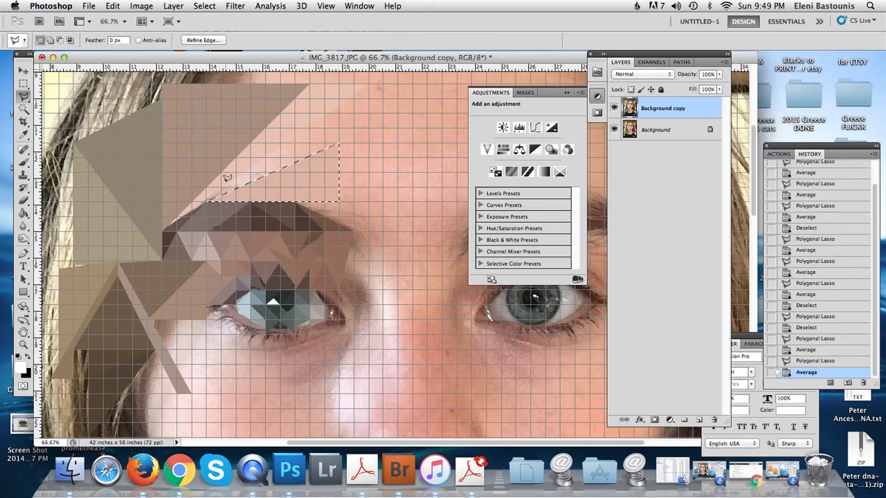
{"action": "left_click", "coordinate": [196, 206]}
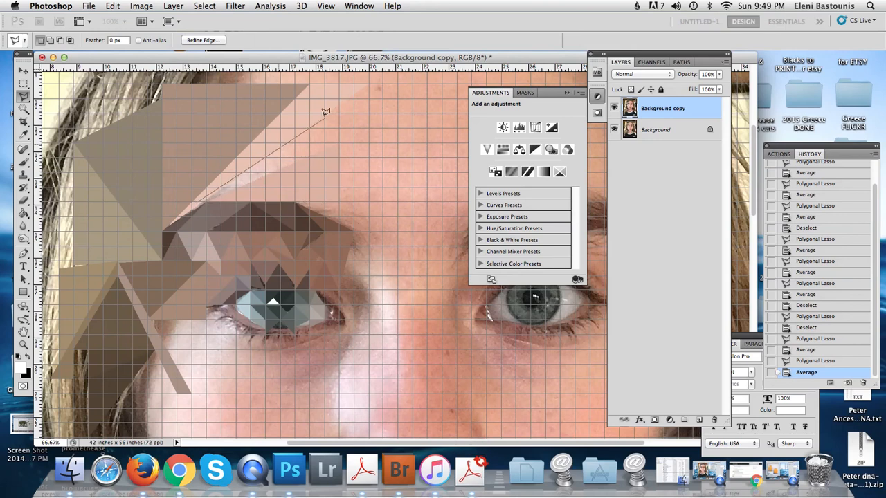
{"action": "left_click", "coordinate": [368, 142]}
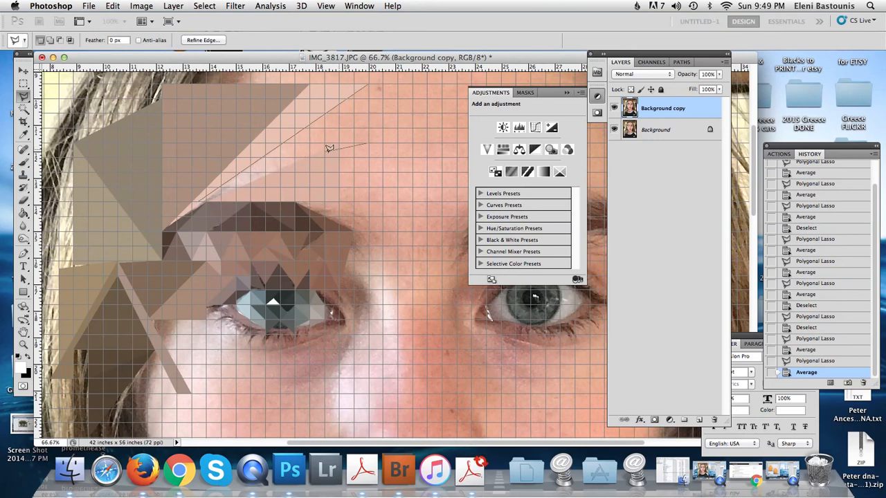
{"action": "left_click", "coordinate": [199, 198]}
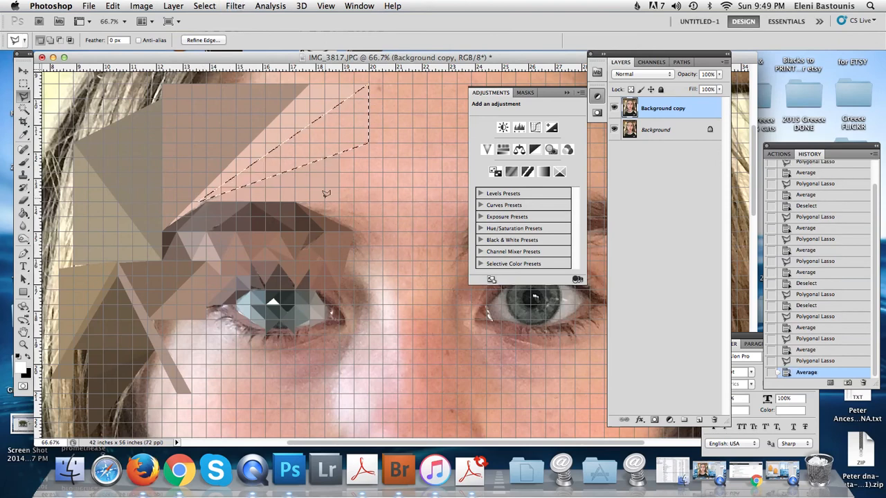
- Outline and average two adjoining triangles fanning from the eyebrow's arch past its inner end toward the nose bridge, and deselect
{"action": "left_click", "coordinate": [297, 198]}
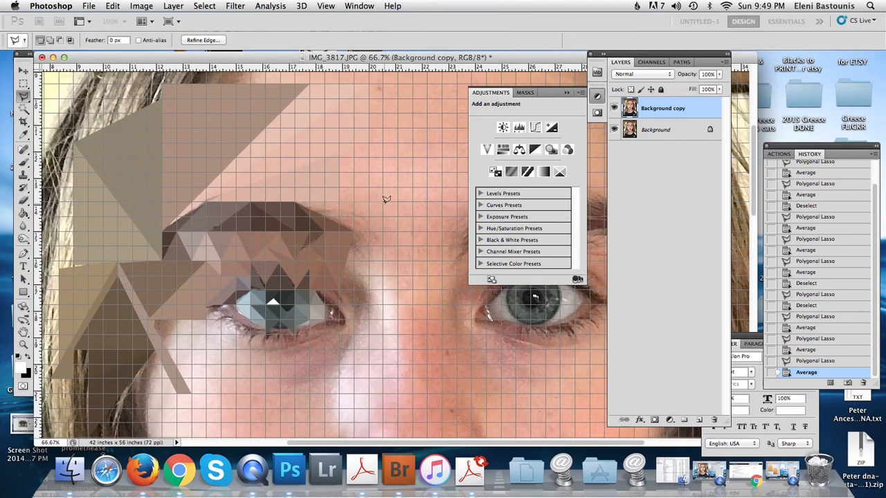
{"action": "left_click", "coordinate": [299, 201]}
{"action": "key", "text": "super+f"}
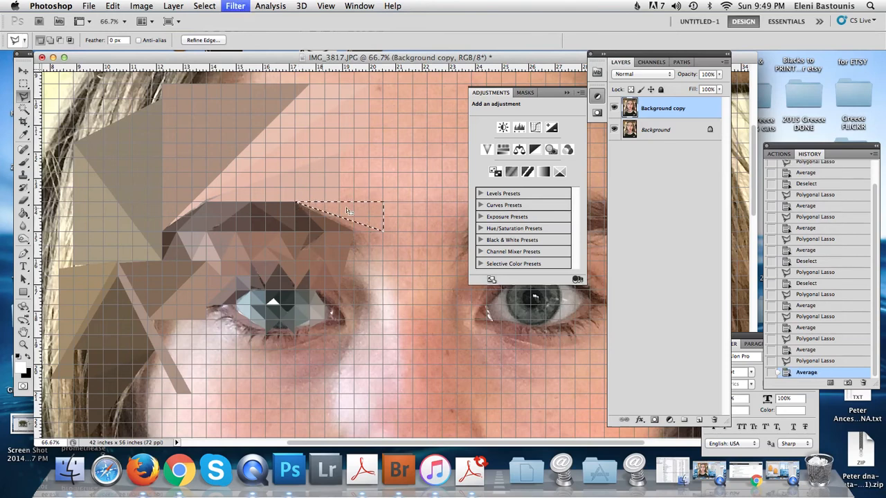
{"action": "left_click", "coordinate": [300, 203]}
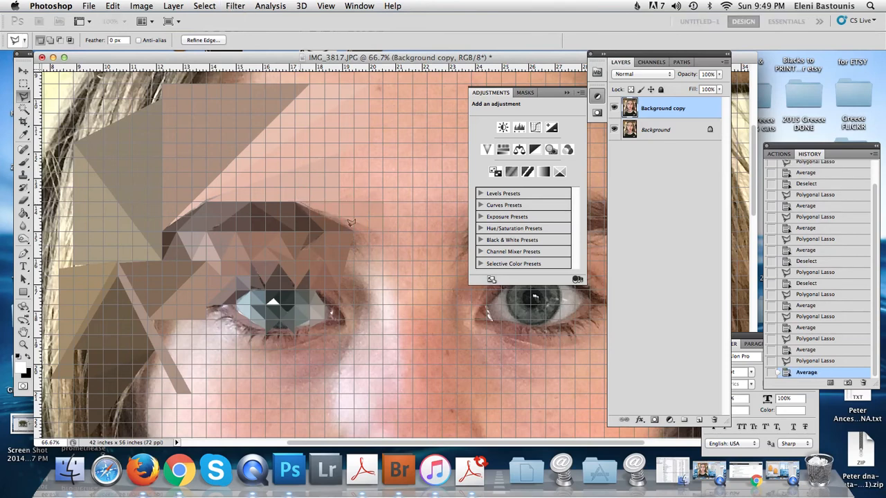
{"action": "left_click", "coordinate": [384, 260]}
{"action": "left_click", "coordinate": [384, 231]}
{"action": "left_click", "coordinate": [300, 205]}
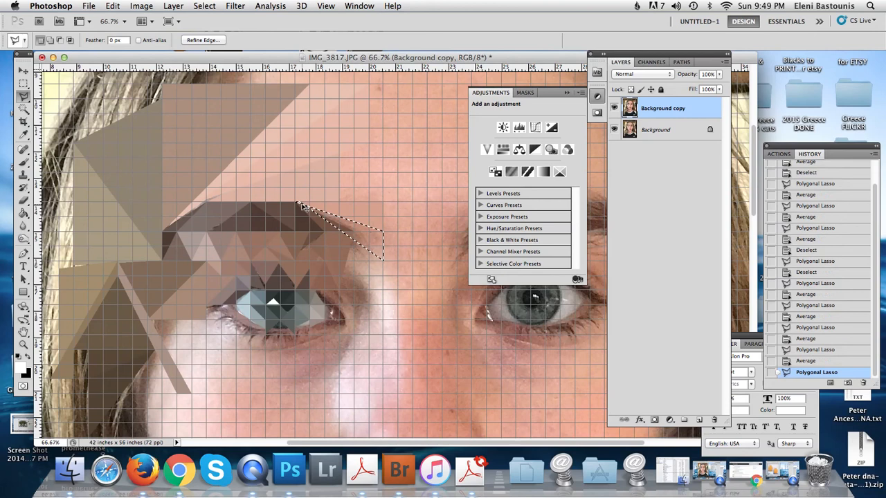
{"action": "key", "text": "super+f"}
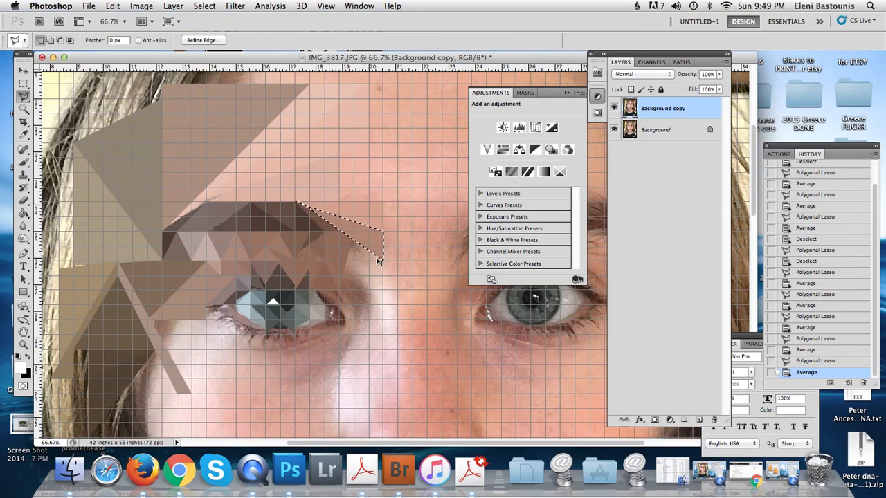
{"action": "key", "text": "super+minus"}
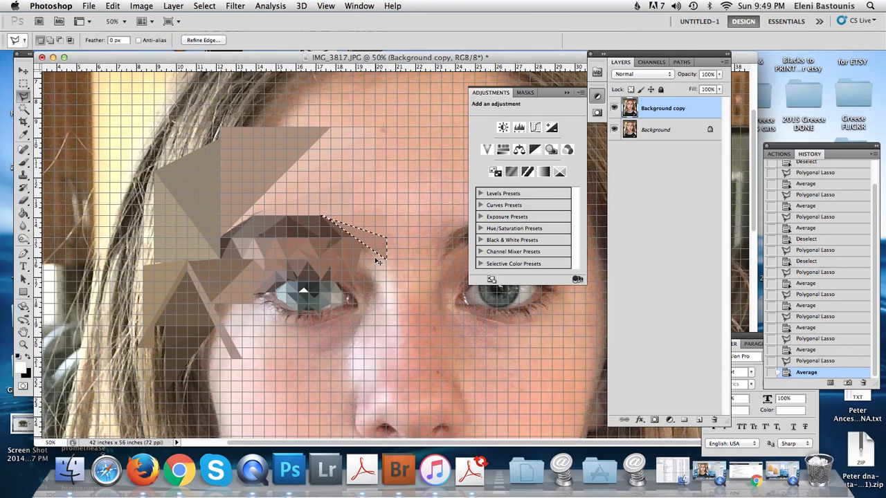
{"action": "key", "text": "super+minus"}
{"action": "key", "text": "super+minus"}
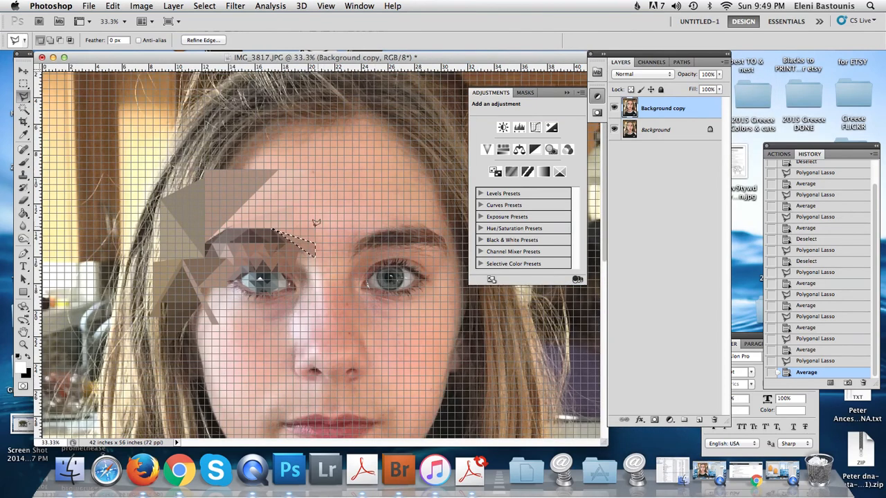
{"action": "key", "text": "super+d"}
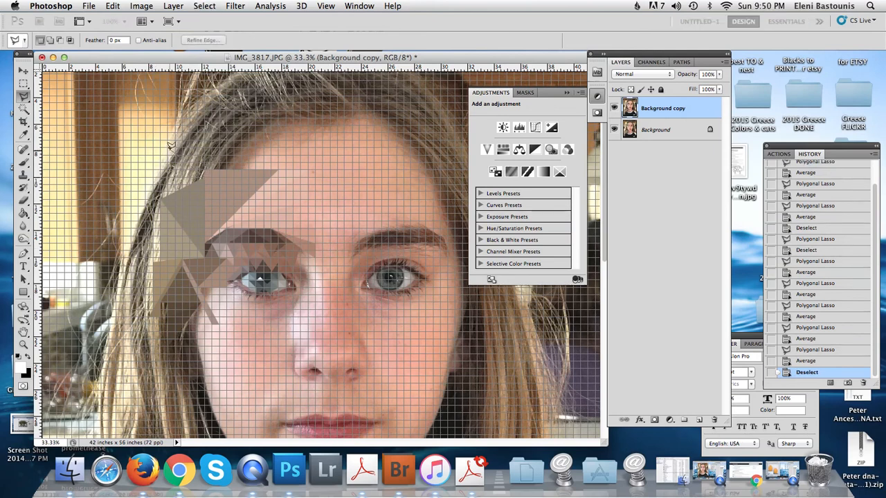
- Outline and average a triangle over the outer hair directly above the large block beside the temple
{"action": "left_click", "coordinate": [170, 147]}
{"action": "double_click", "coordinate": [205, 178]}
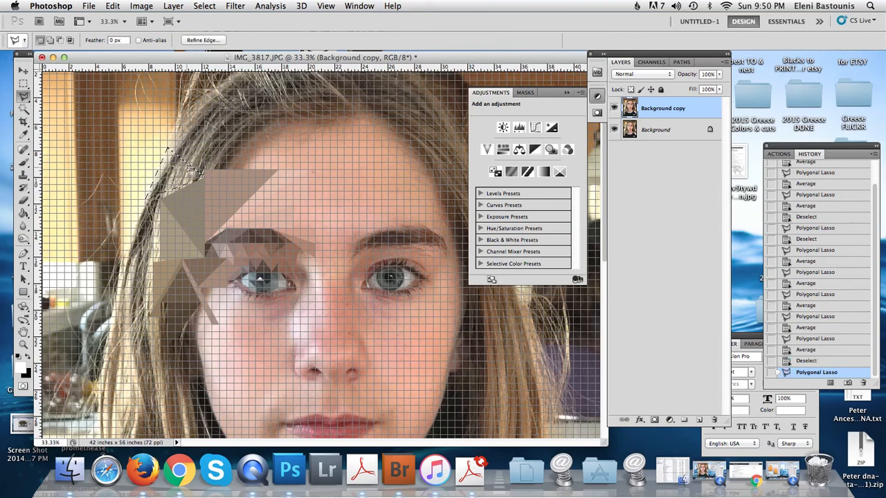
{"action": "key", "text": "super+f"}
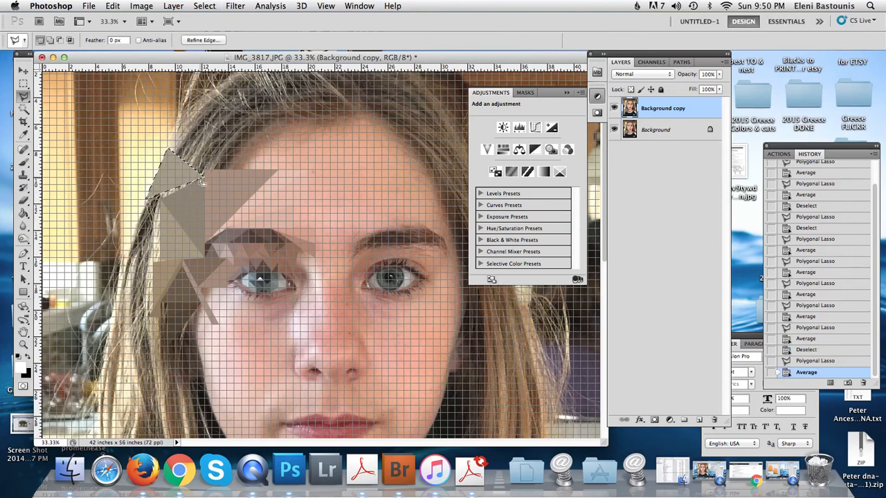
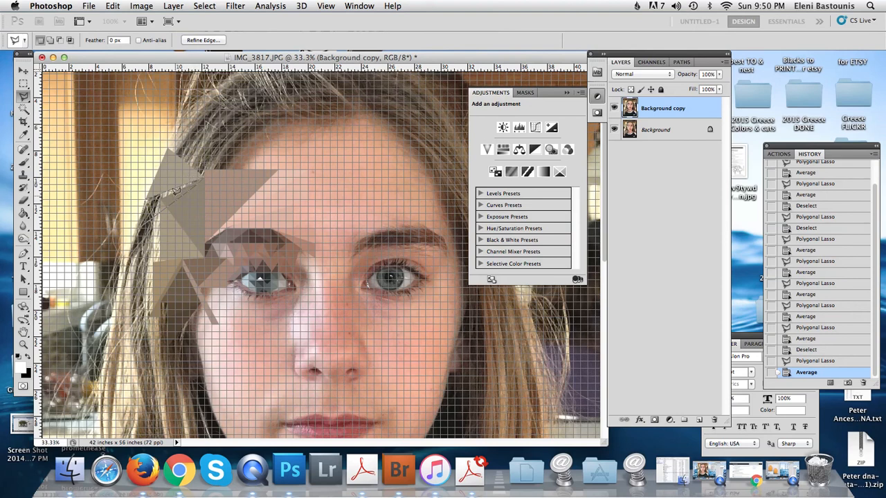
- Clear the selected outer-hair triangle, try to average the same area again, and deselect
{"action": "left_click", "coordinate": [173, 185]}
{"action": "key", "text": "BackSpace"}
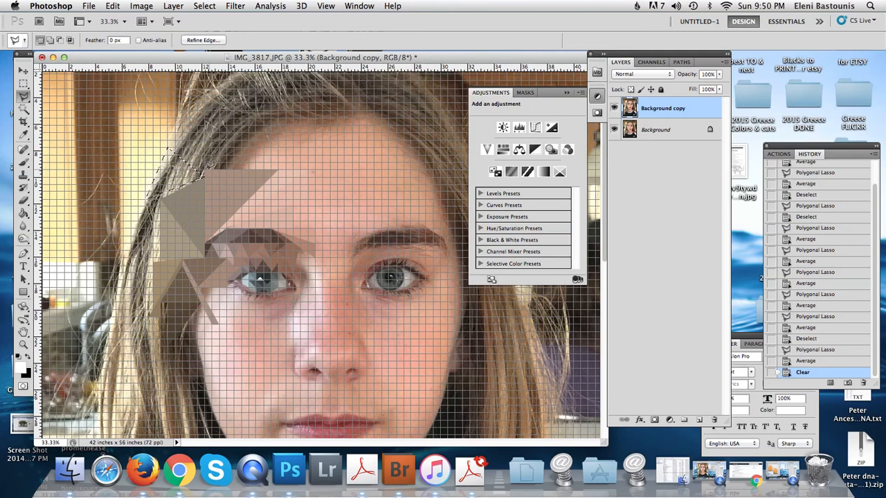
{"action": "key", "text": "super+f"}
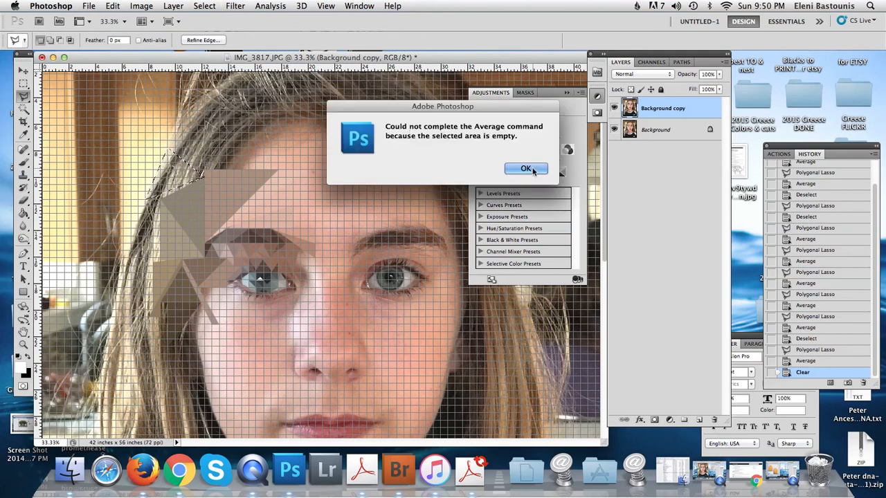
{"action": "left_click", "coordinate": [512, 171]}
{"action": "key", "text": "super+f"}
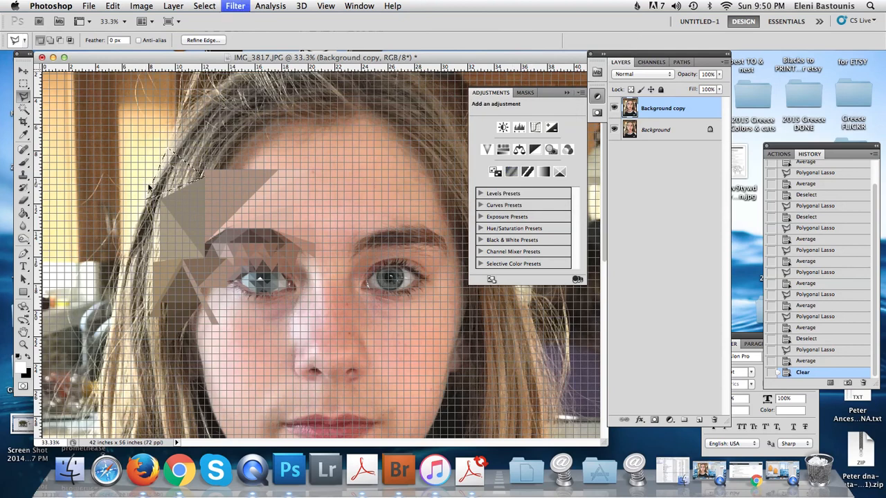
{"action": "left_click", "coordinate": [526, 168]}
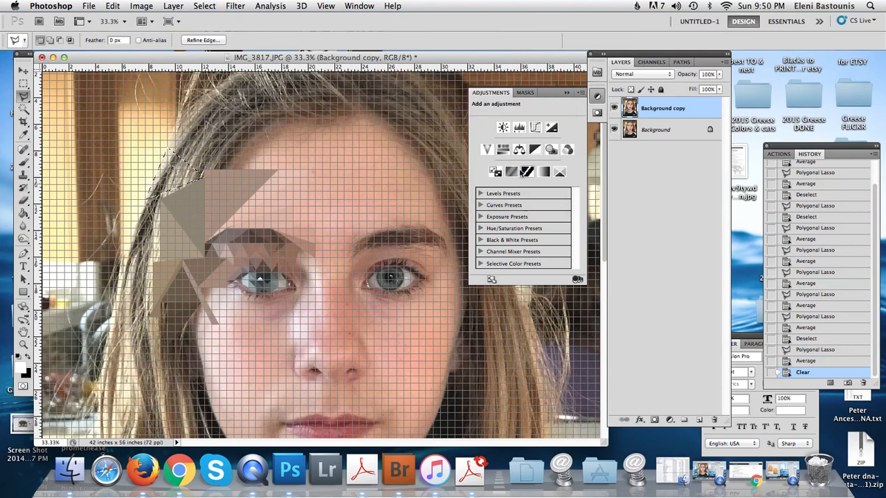
{"action": "key", "text": "super+d"}
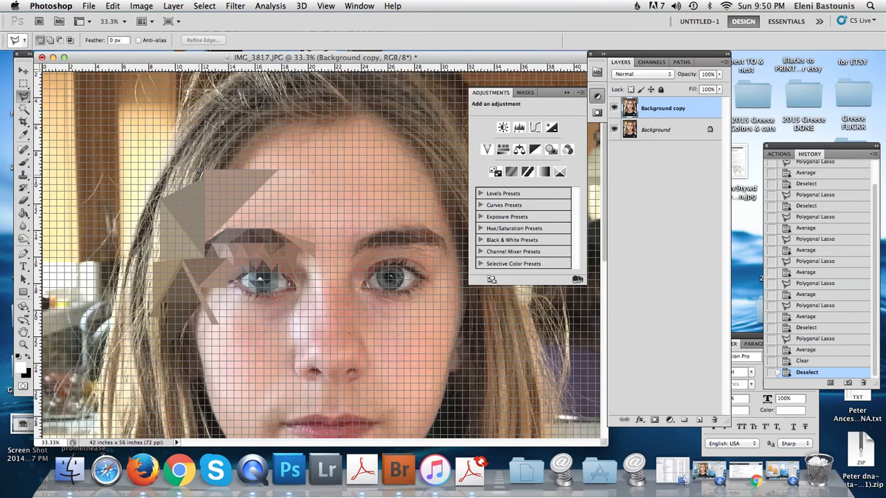
- Outline a smaller triangle over the outer hair along the large block's slanted upper edge, apply Average twice and deselect
{"action": "left_click", "coordinate": [206, 173]}
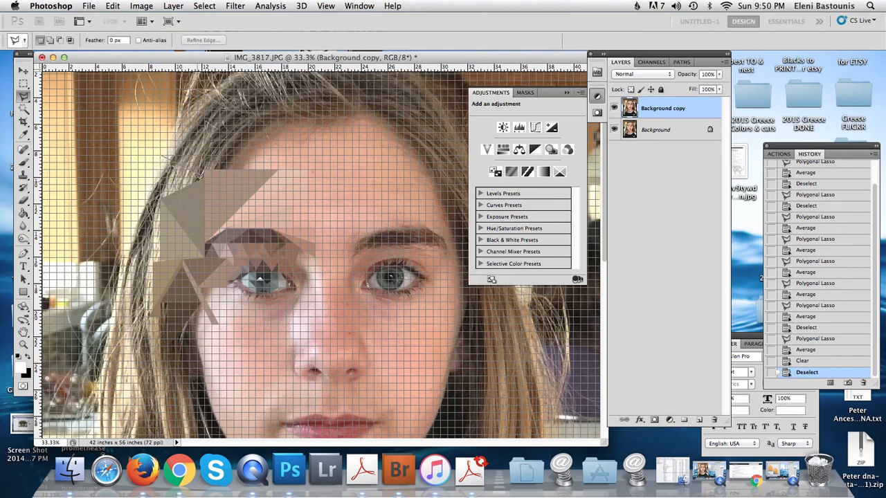
{"action": "double_click", "coordinate": [207, 177]}
{"action": "key", "text": "super+f"}
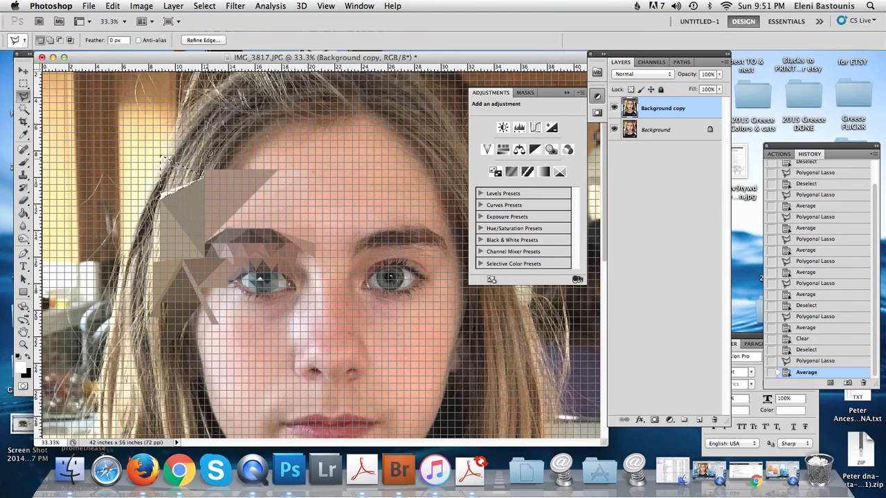
{"action": "key", "text": "super+f"}
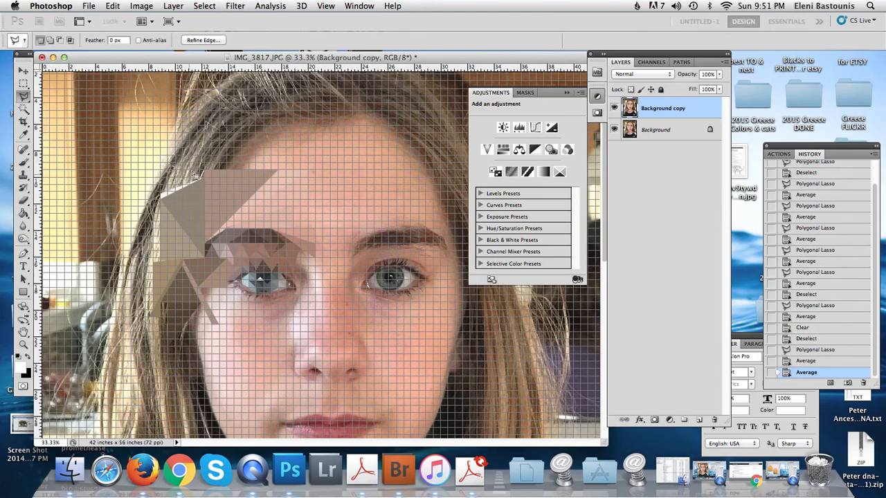
{"action": "key", "text": "super+d"}
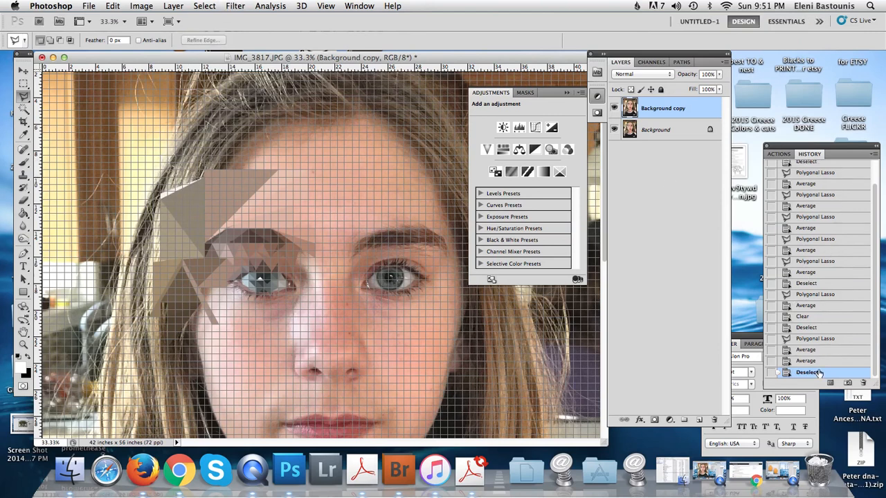
- Revert the history to the Average applied to the larger outer-hair triangle, before it was cleared, and deselect
{"action": "key", "text": "super+z"}
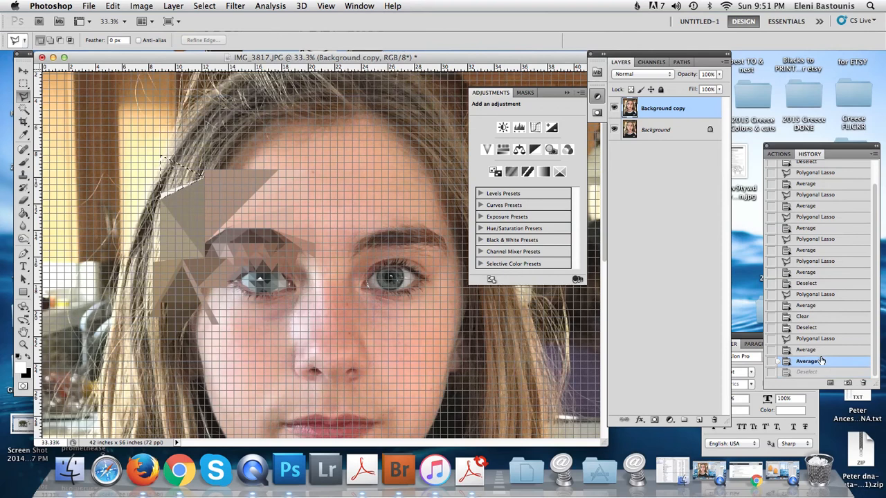
{"action": "key", "text": "super+d"}
{"action": "left_click", "coordinate": [842, 350]}
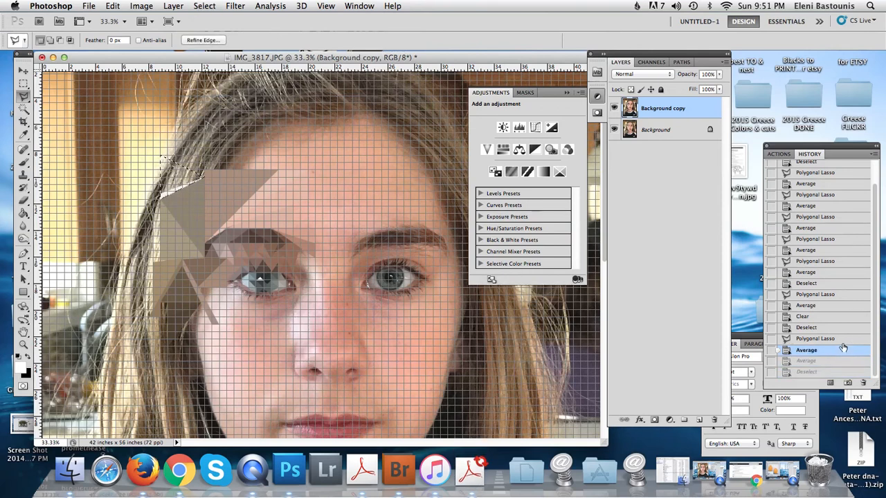
{"action": "left_click", "coordinate": [845, 339]}
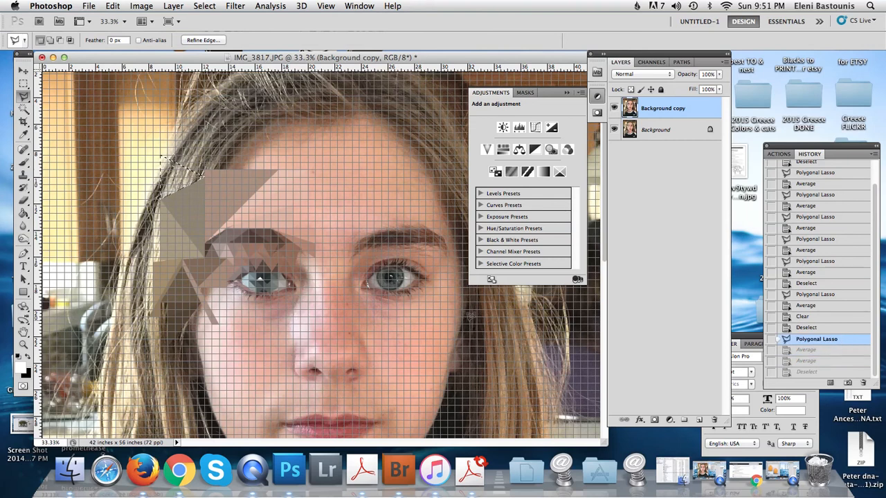
{"action": "key", "text": "super+f"}
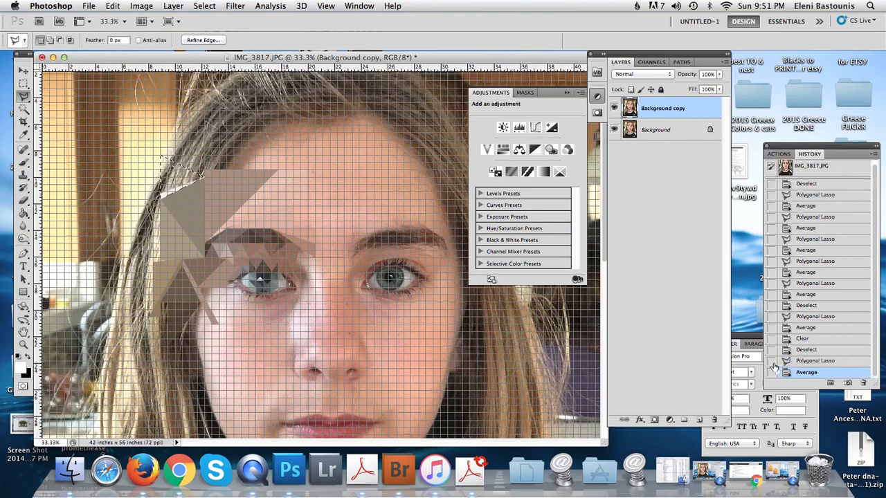
{"action": "left_click", "coordinate": [820, 350]}
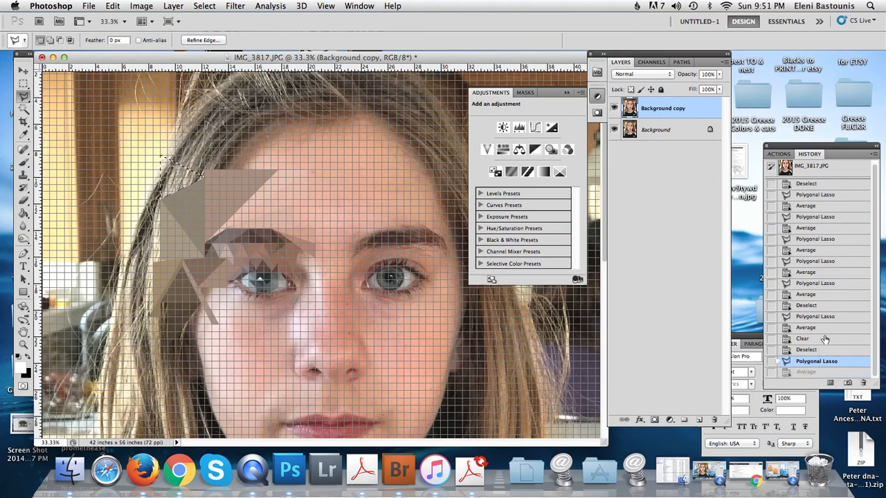
{"action": "left_click", "coordinate": [808, 339]}
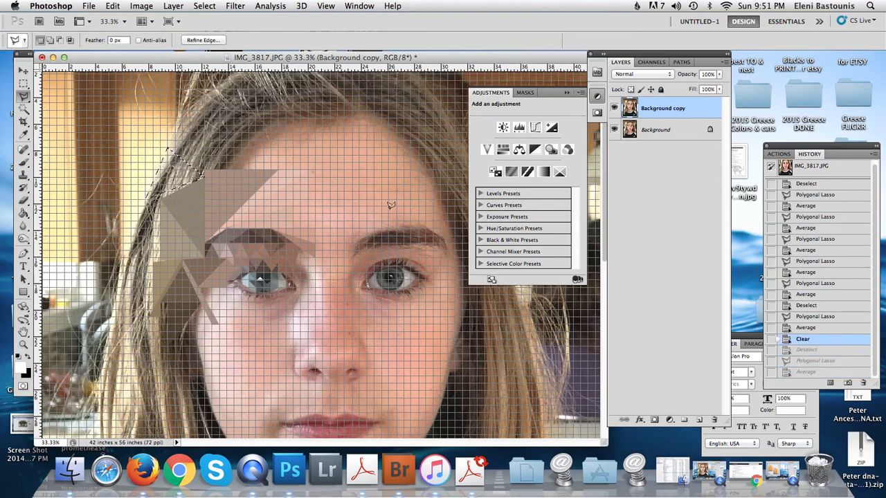
{"action": "left_click", "coordinate": [827, 329]}
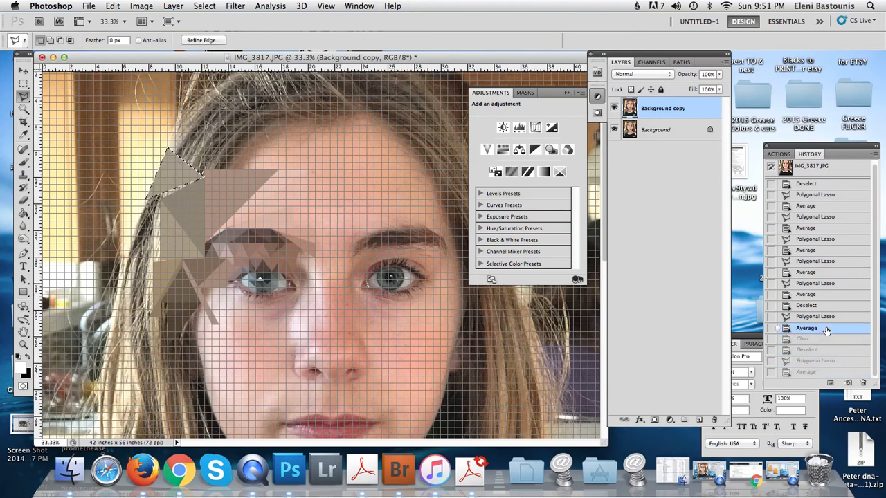
{"action": "key", "text": "super+d"}
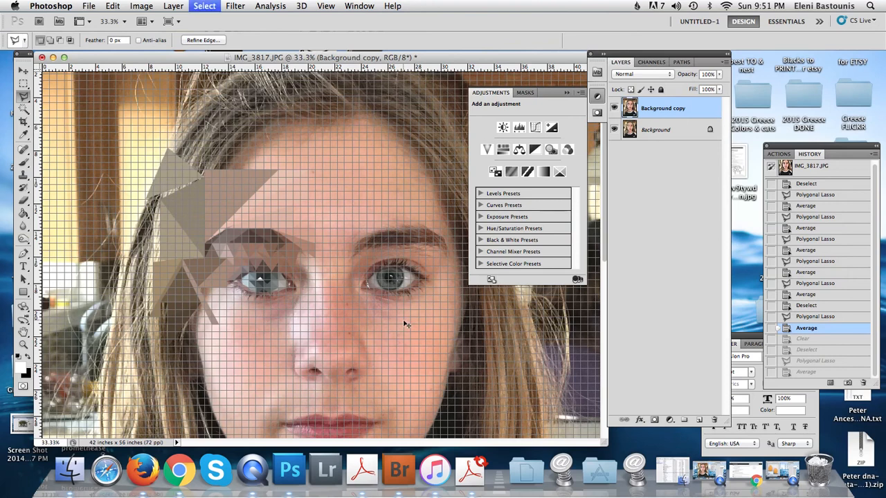
- Outline the outer hair from the grey triangle's upper edge up toward the crown and average it into one elongated facet
{"action": "left_click", "coordinate": [206, 168]}
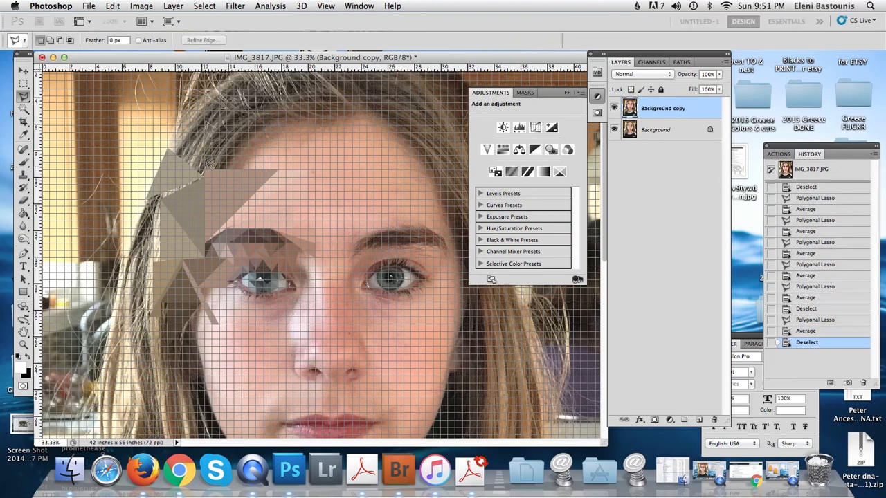
{"action": "left_click", "coordinate": [250, 74]}
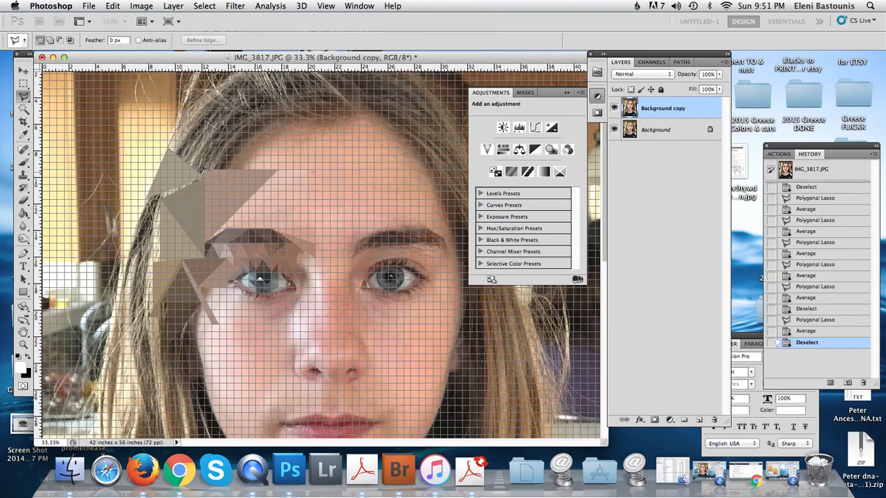
{"action": "double_click", "coordinate": [207, 164]}
{"action": "key", "text": "super+f"}
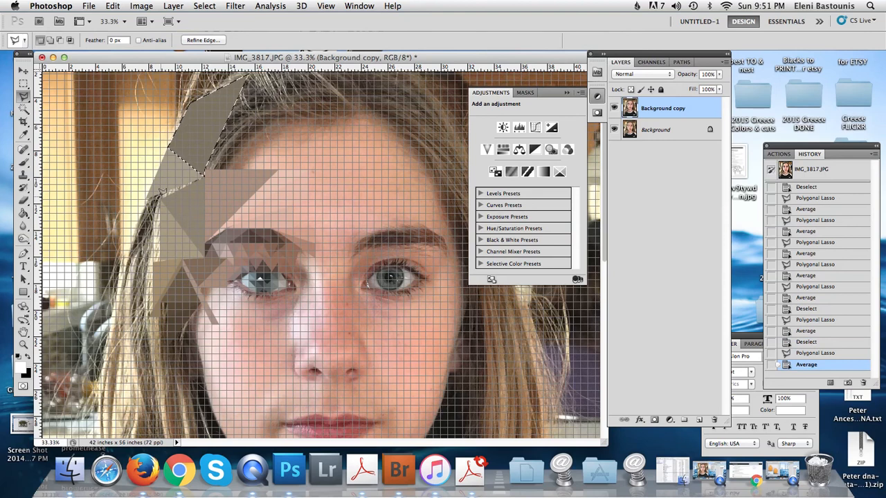
- Outline and average a tall right triangle over the side of the nose, from the bridge down to nostril level
{"action": "left_click", "coordinate": [332, 254]}
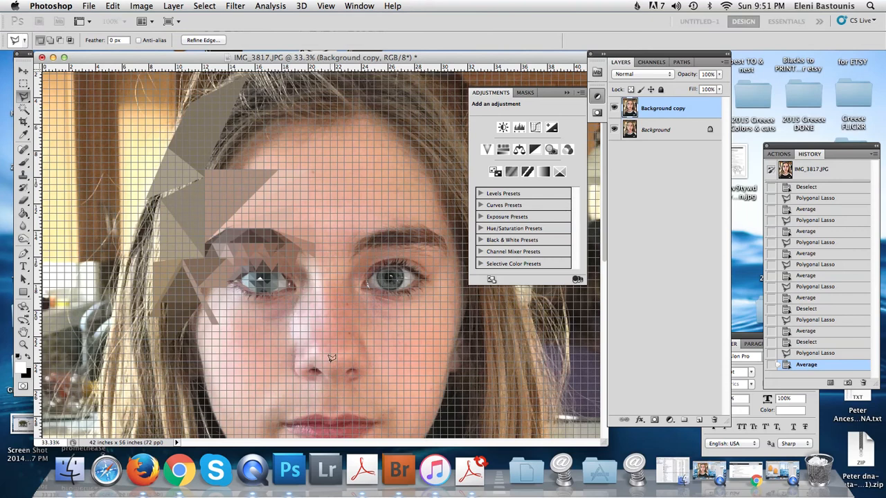
{"action": "left_click", "coordinate": [274, 359]}
{"action": "left_click", "coordinate": [331, 254]}
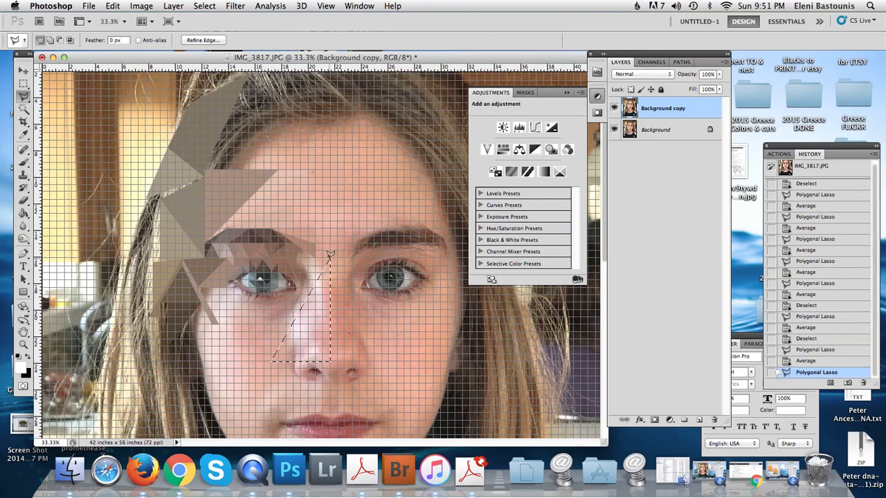
{"action": "key", "text": "super+f"}
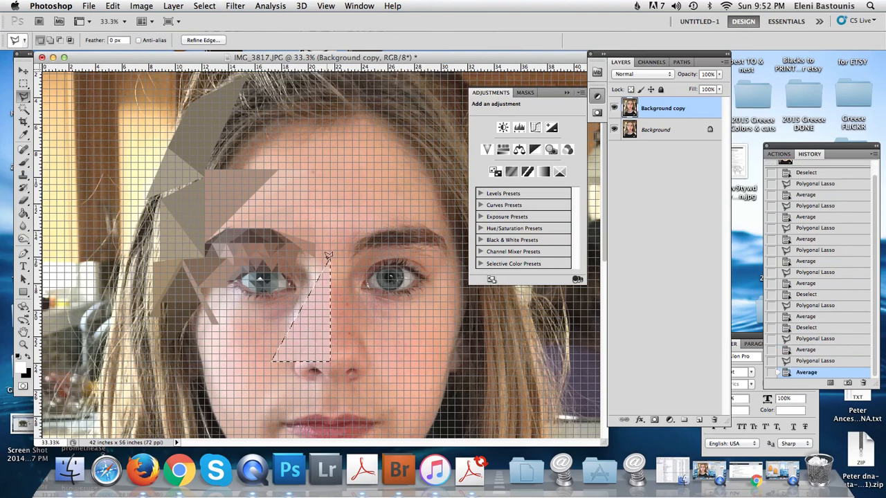
- Outline and average a narrow facet below the eyebrow's inner end and a downward-pointing facet between the inner eye corner and nose bridge
{"action": "key", "text": "super+d"}
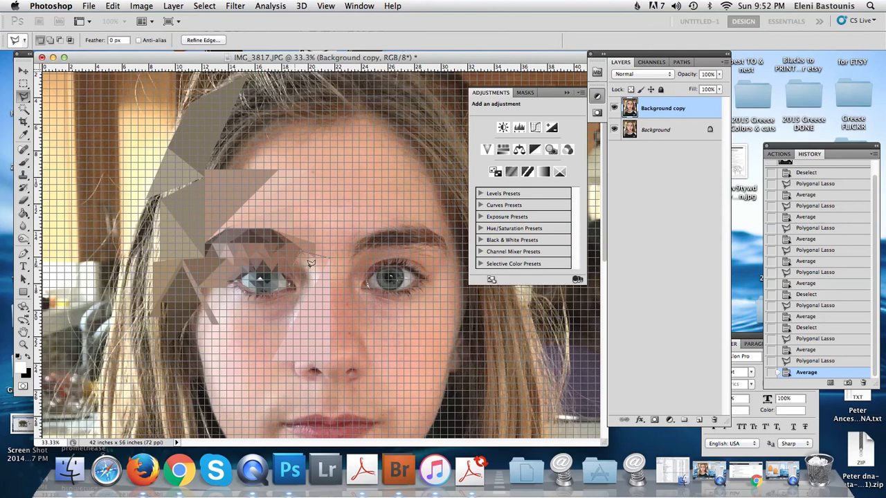
{"action": "left_click", "coordinate": [329, 258]}
{"action": "key", "text": "super+f"}
{"action": "left_click", "coordinate": [329, 261]}
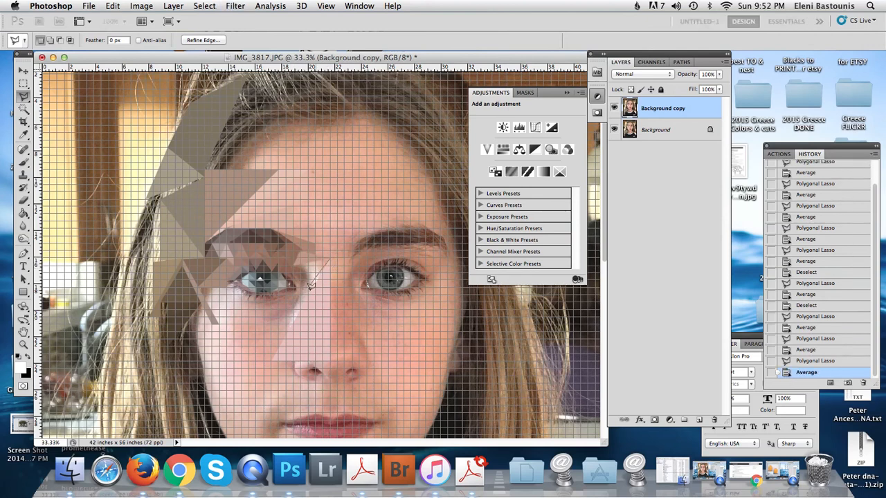
{"action": "left_click", "coordinate": [301, 306]}
{"action": "left_click", "coordinate": [330, 257]}
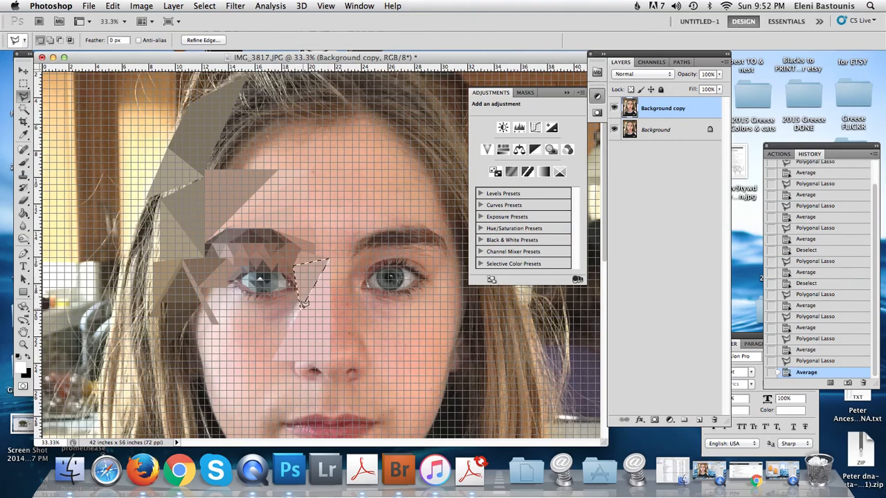
{"action": "key", "text": "super+f"}
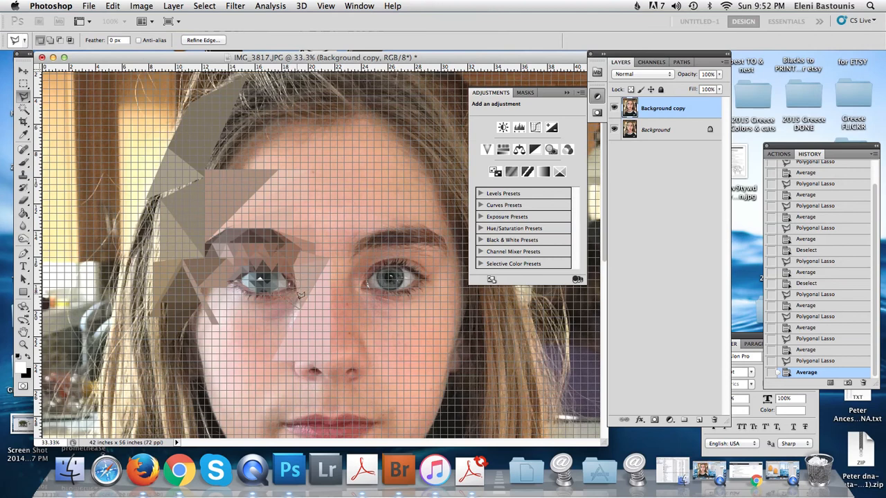
- Outline and average a small triangle just below the inner eye corner and a thin sliver along the corner itself
{"action": "left_click", "coordinate": [301, 308]}
{"action": "key", "text": "super+f"}
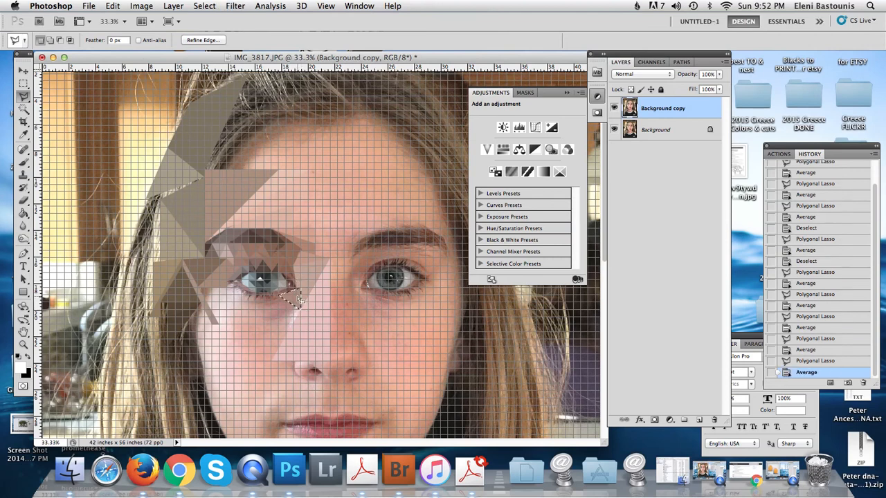
{"action": "key", "text": "super+f"}
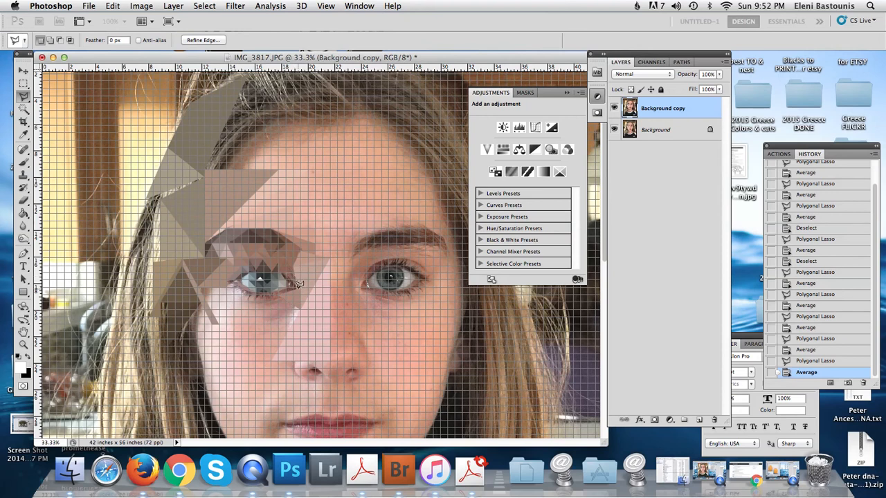
{"action": "left_click", "coordinate": [296, 284]}
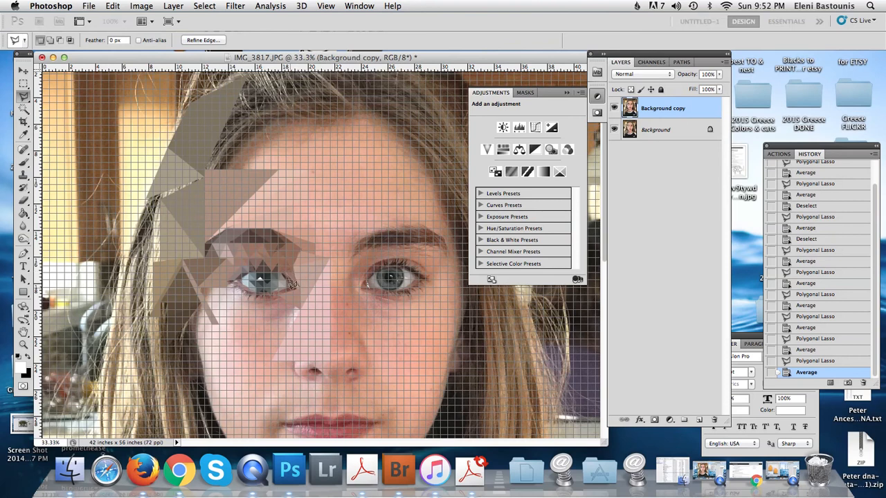
{"action": "double_click", "coordinate": [299, 286]}
{"action": "key", "text": "super+f"}
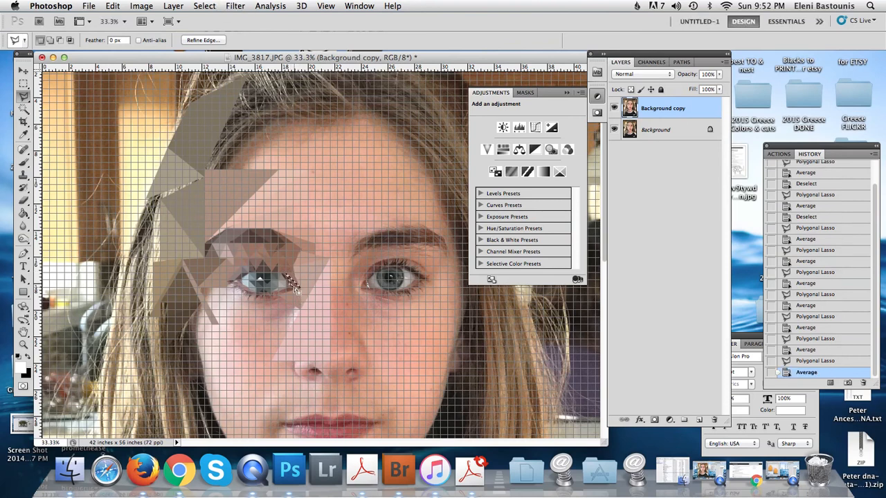
- Select a small sliver at the inner corner of the image's left eye with the Polygonal Lasso and fill it with its average colour
{"action": "left_click", "coordinate": [294, 286]}
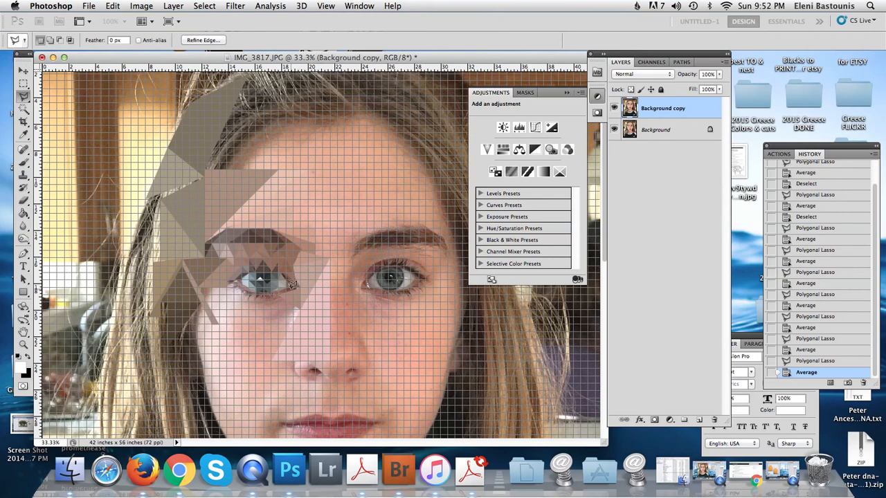
{"action": "left_click", "coordinate": [292, 284]}
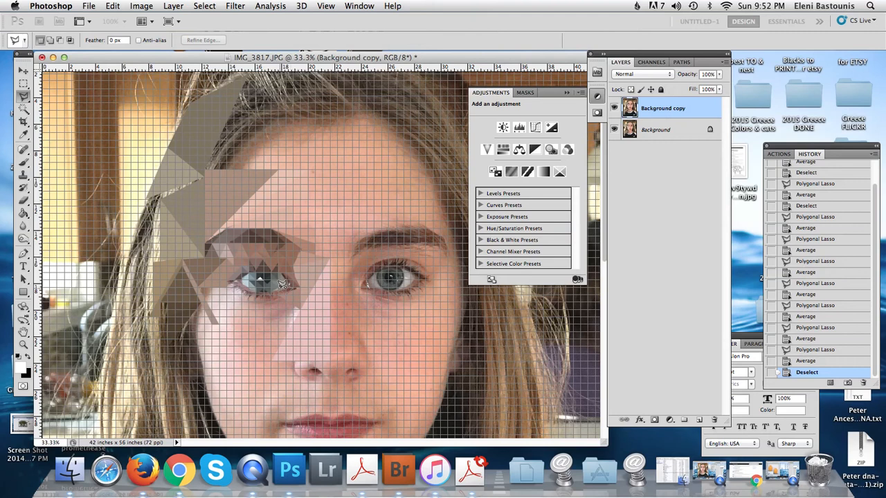
{"action": "left_click", "coordinate": [281, 283]}
{"action": "key", "text": "super+f"}
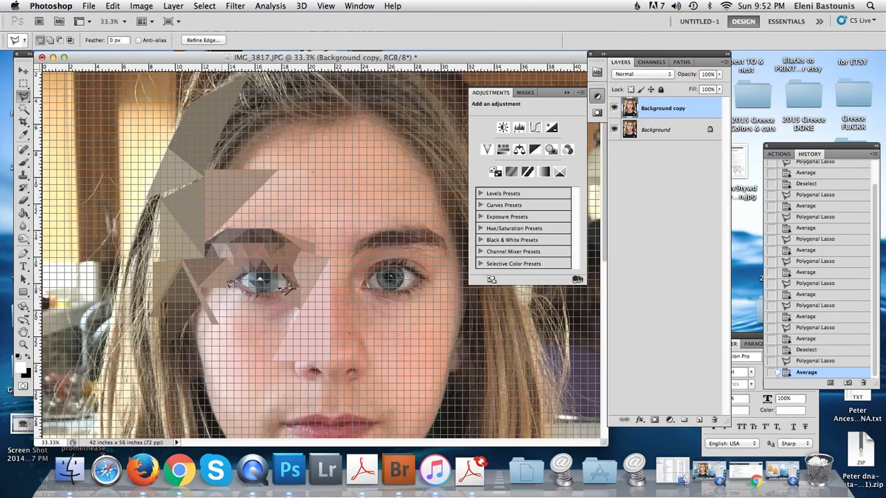
- Select the small triangle between the left eye's outer corner and the temple, and apply the Average blur to it
{"action": "left_click", "coordinate": [229, 287]}
{"action": "left_click", "coordinate": [218, 319]}
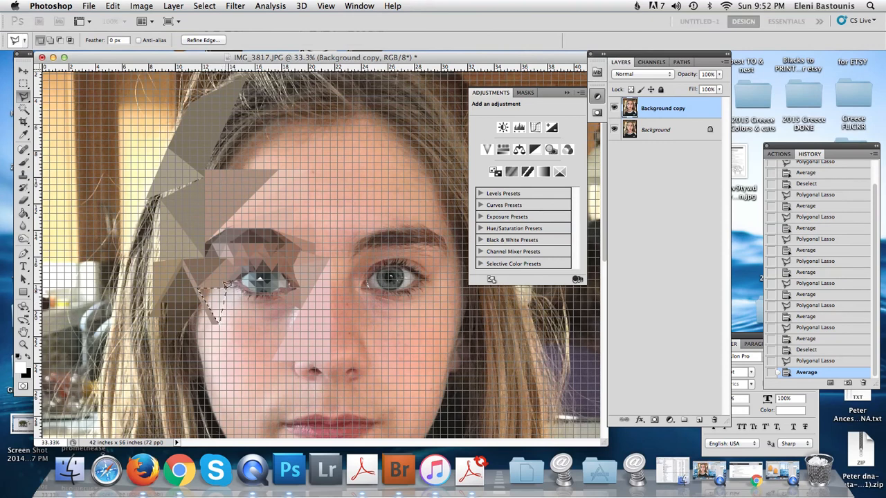
{"action": "left_click", "coordinate": [229, 287]}
{"action": "key", "text": "super+f"}
- Lasso a tall right-angled triangle on the left cheek, starting at the eye's outer corner, and average its colour
{"action": "left_click", "coordinate": [229, 287]}
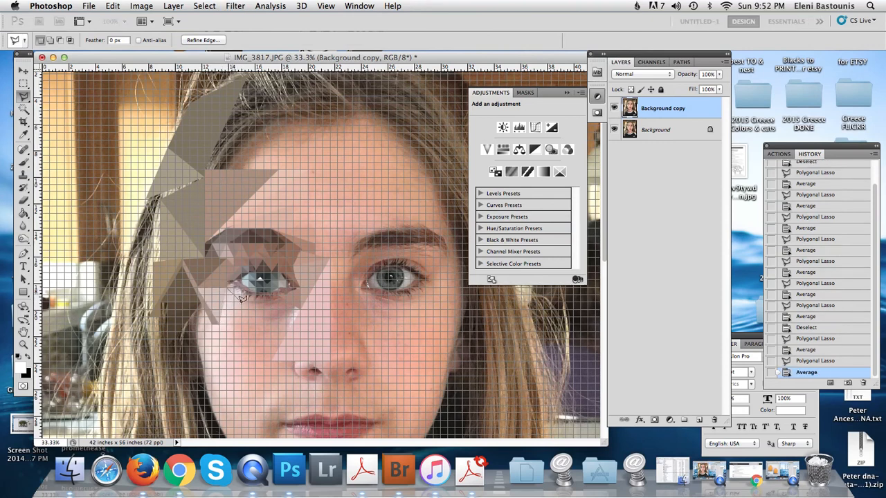
{"action": "left_click", "coordinate": [271, 359]}
{"action": "left_click", "coordinate": [226, 358]}
{"action": "left_click", "coordinate": [228, 287]}
{"action": "key", "text": "super+f"}
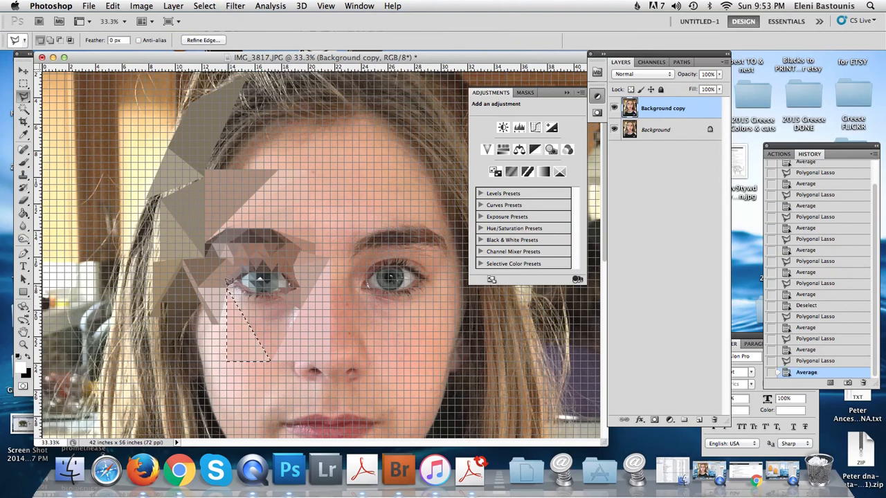
- Average a downward-pointing triangle directly under the left eye, sharing its long edge with the cheek triangle
{"action": "left_click", "coordinate": [229, 287]}
{"action": "left_click", "coordinate": [272, 355]}
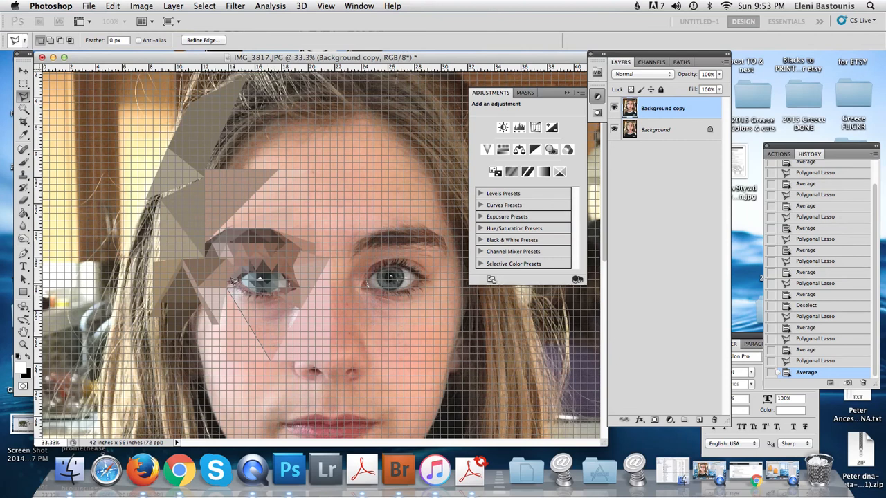
{"action": "left_click", "coordinate": [229, 286]}
{"action": "key", "text": "super+f"}
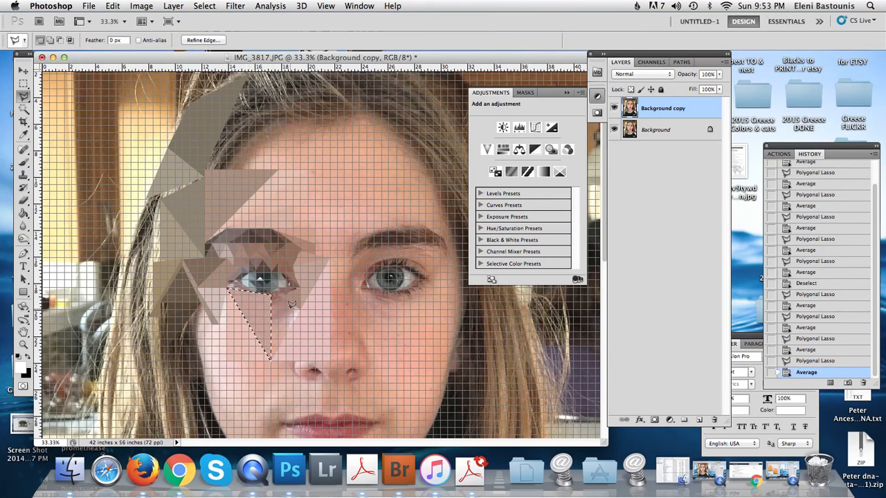
- Average the adjoining triangle between the under-eye facet and the side of the nose
{"action": "left_click", "coordinate": [288, 301]}
{"action": "left_click", "coordinate": [299, 310]}
{"action": "left_click", "coordinate": [272, 357]}
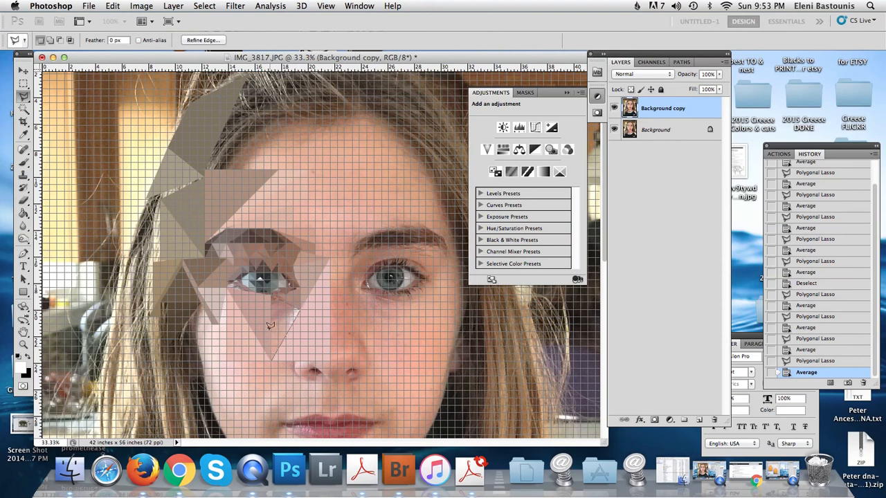
{"action": "left_click", "coordinate": [272, 295]}
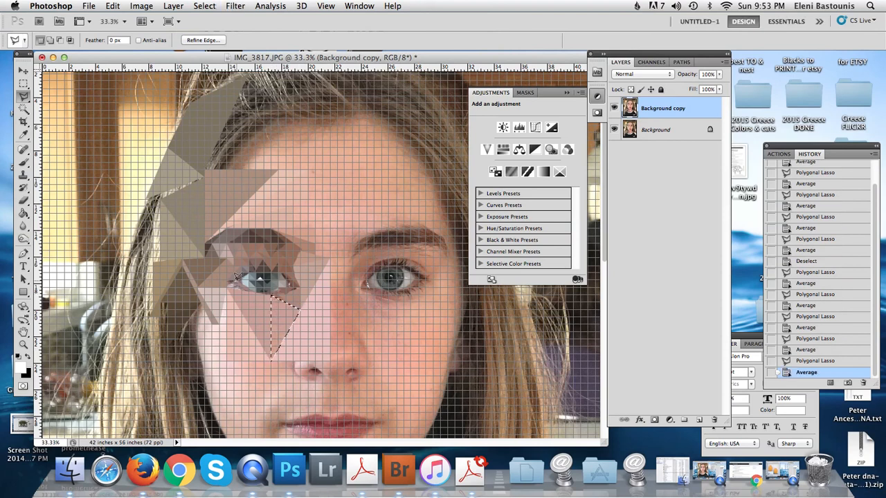
{"action": "key", "text": "super+f"}
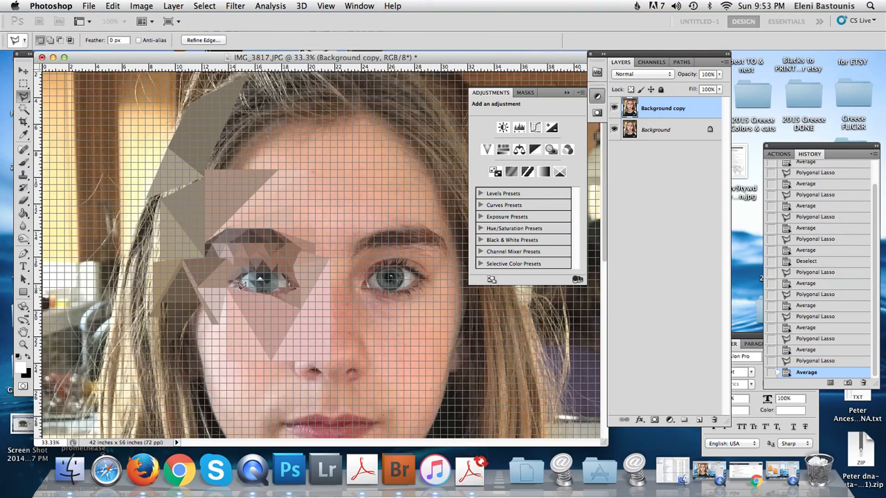
- Average two thin slivers along the left eye's lower lid, one at the outer half and one at the inner half
{"action": "left_click", "coordinate": [257, 293]}
{"action": "key", "text": "super+f"}
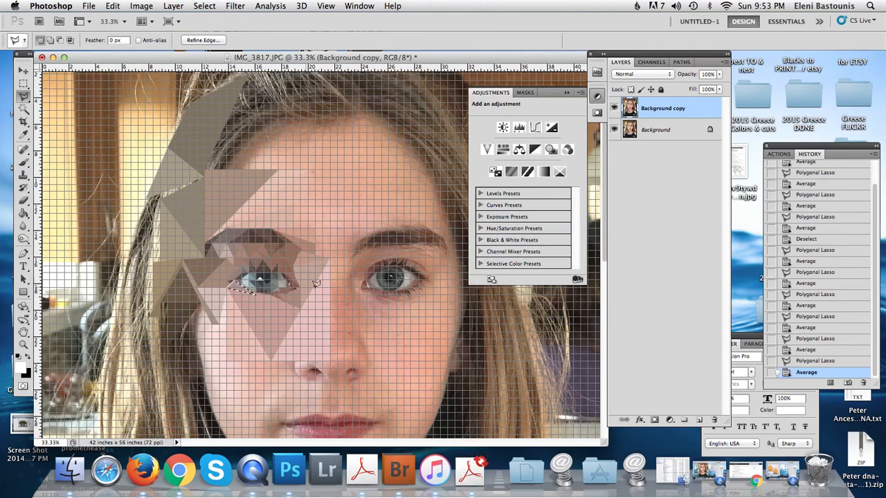
{"action": "left_click", "coordinate": [279, 289]}
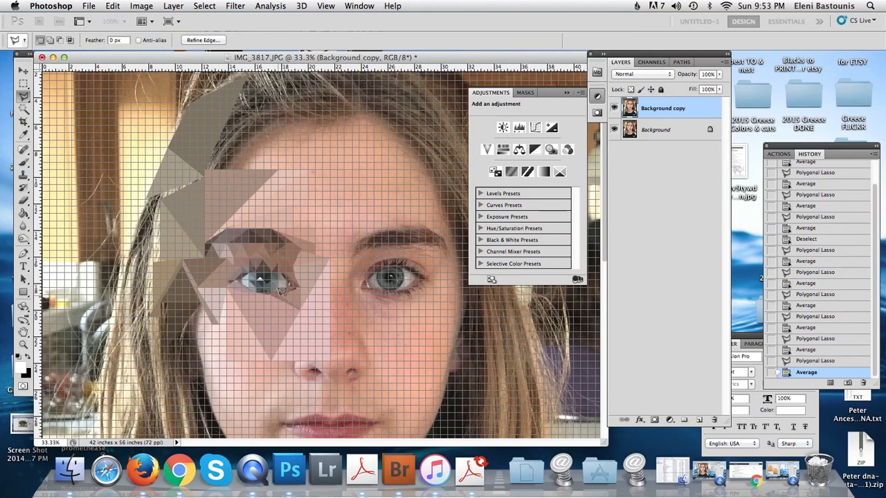
{"action": "left_click", "coordinate": [290, 300]}
{"action": "key", "text": "super+f"}
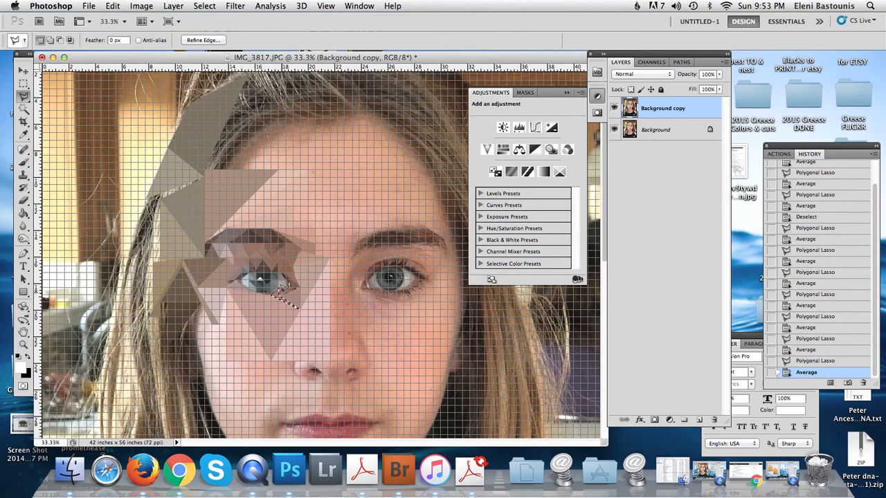
- Average a long facet along the left edge of the cheek down to the jaw, nudge the selection up, and deselect it
{"action": "left_click", "coordinate": [227, 293]}
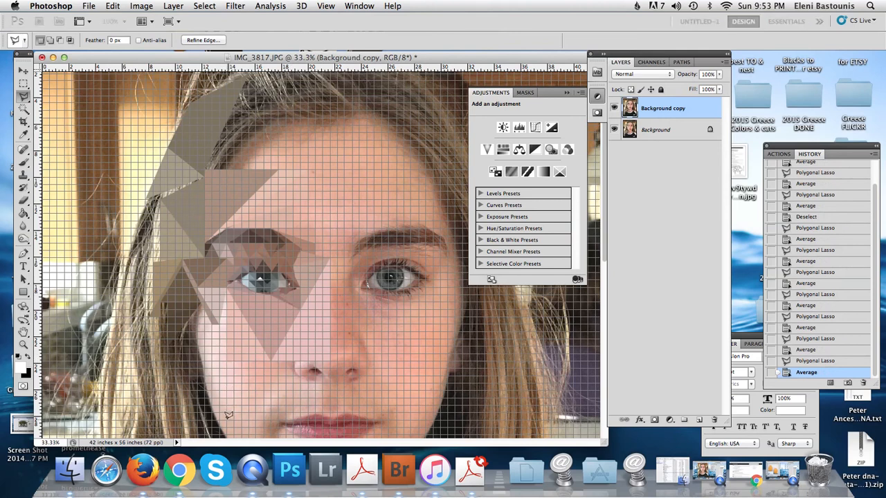
{"action": "left_click", "coordinate": [199, 409]}
{"action": "left_click", "coordinate": [230, 296]}
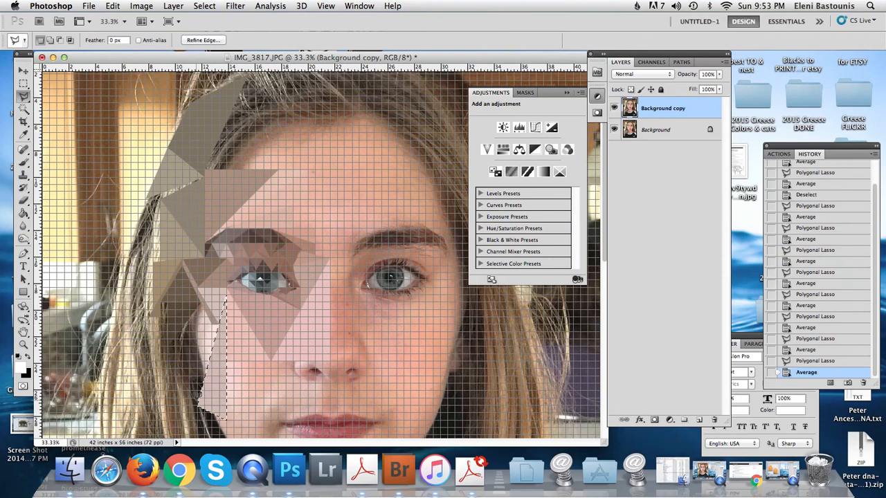
{"action": "left_click", "coordinate": [200, 385]}
{"action": "key", "text": "shift+Up"}
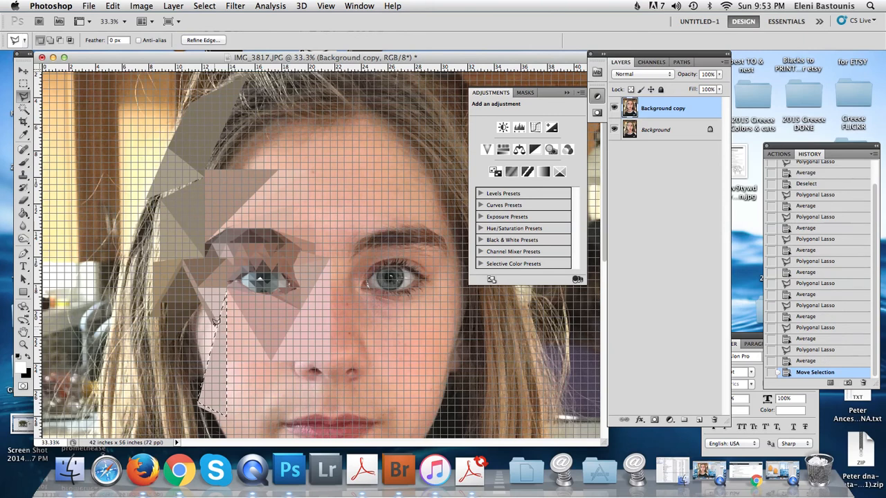
{"action": "key", "text": "super+d"}
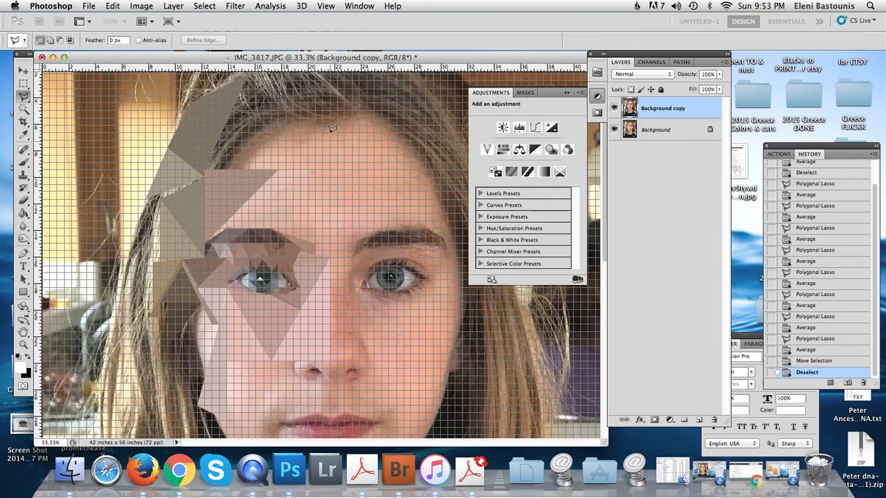
- Select a tall facet in the middle of the forehead, from the hairline to the nose bridge, and average its colour
{"action": "left_click", "coordinate": [322, 133]}
{"action": "left_click", "coordinate": [332, 253]}
{"action": "left_click", "coordinate": [330, 126]}
{"action": "left_click", "coordinate": [332, 252]}
{"action": "key", "text": "super+f"}
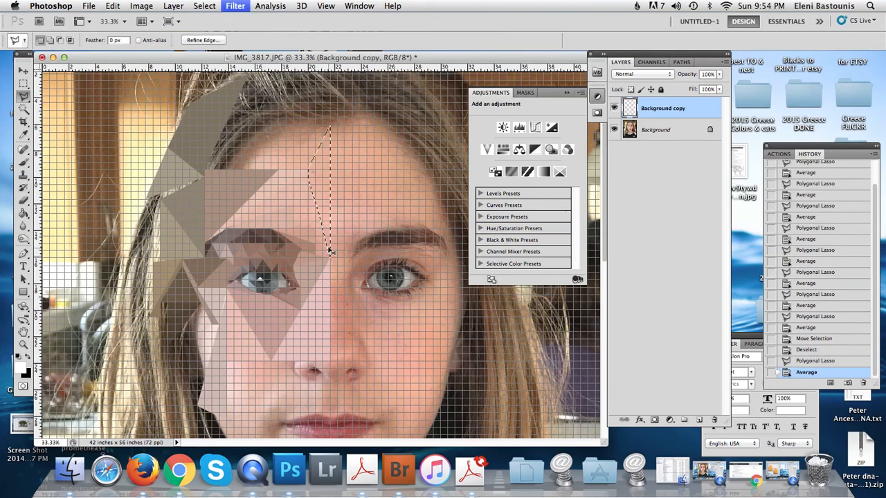
- Average the triangle between the central forehead facet and the inner end of the left eyebrow
{"action": "left_click", "coordinate": [309, 185]}
{"action": "left_click", "coordinate": [331, 255]}
{"action": "left_click", "coordinate": [293, 222]}
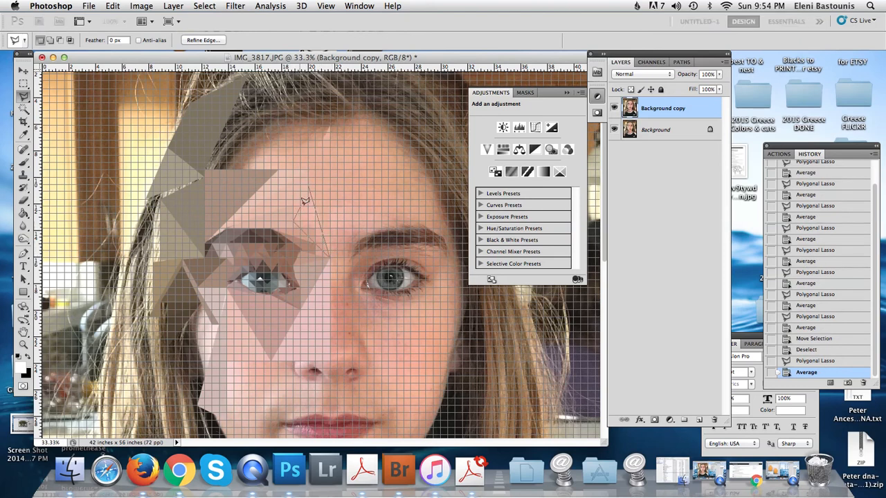
{"action": "left_click", "coordinate": [310, 185]}
{"action": "key", "text": "super+f"}
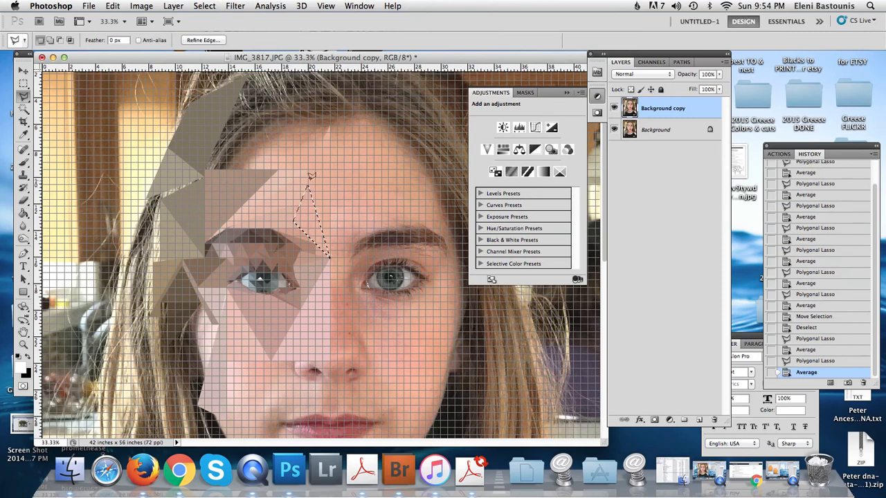
- Average a downward-pointing triangle at the hairline, next to the top of the central forehead facet
{"action": "left_click", "coordinate": [321, 131]}
{"action": "left_click", "coordinate": [329, 126]}
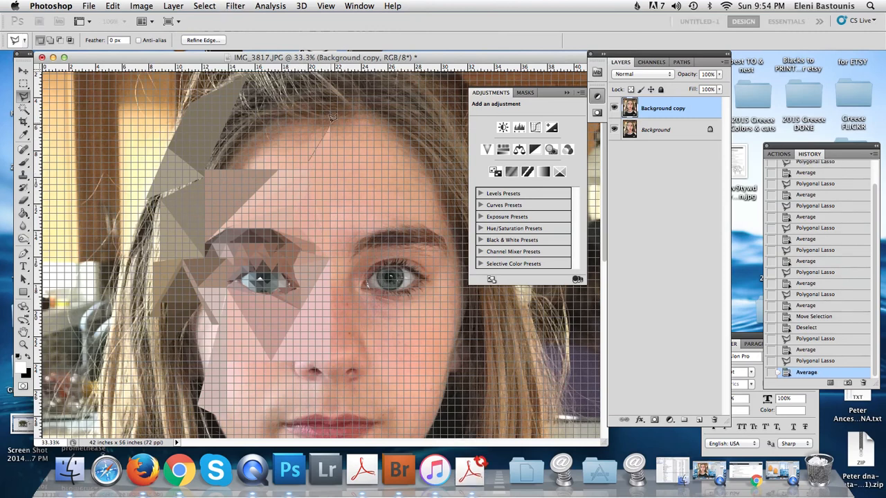
{"action": "left_click", "coordinate": [287, 111]}
{"action": "left_click", "coordinate": [308, 161]}
{"action": "key", "text": "super+f"}
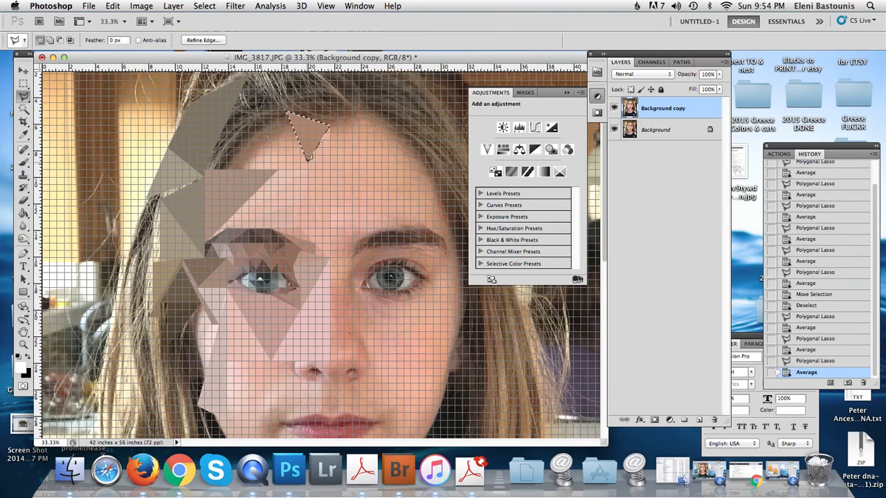
- Average the upward-pointing forehead triangle adjoining the left side of the hairline triangle
{"action": "left_click", "coordinate": [308, 164]}
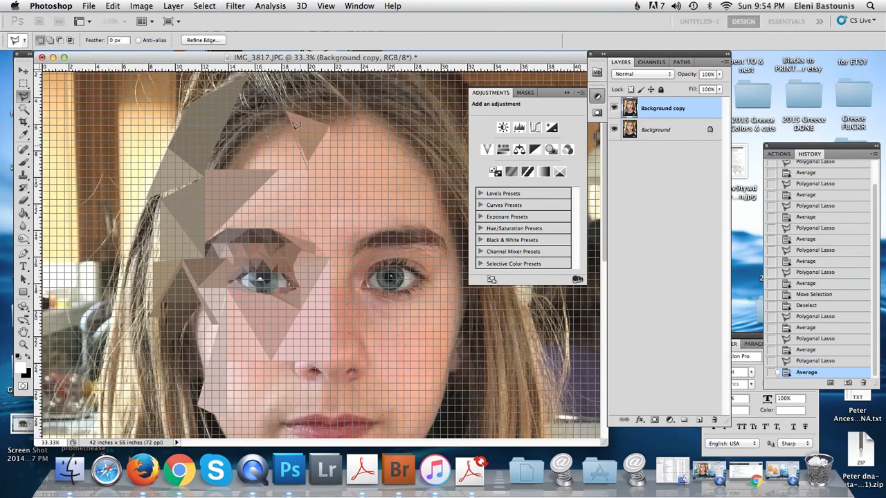
{"action": "left_click", "coordinate": [260, 168]}
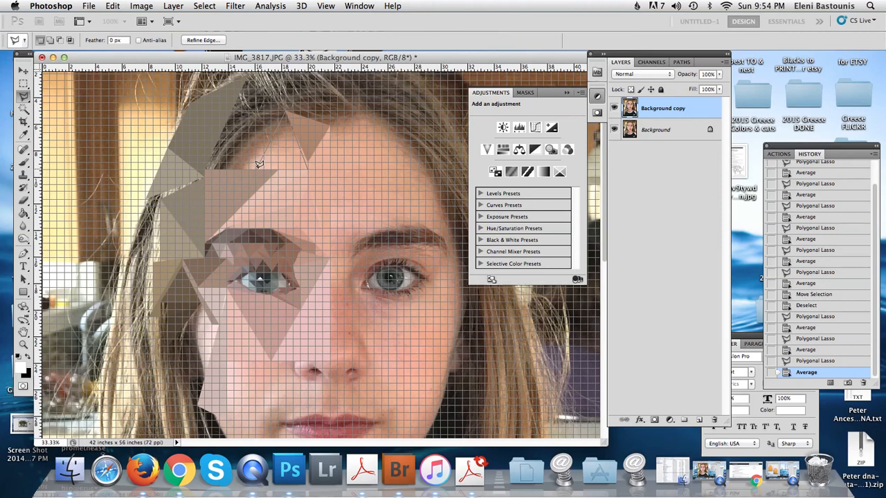
{"action": "left_click", "coordinate": [310, 166]}
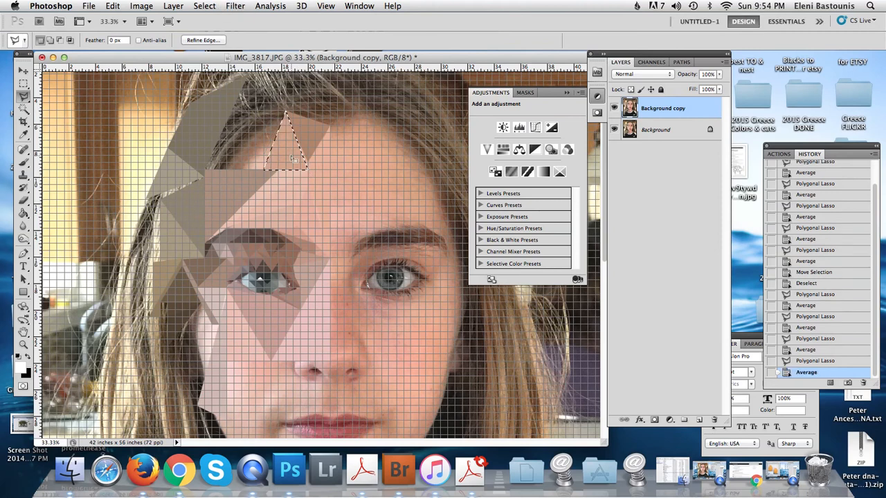
{"action": "key", "text": "super+f"}
- Average the large hair triangle above the left temple, with its base along the top of the temple facet
{"action": "left_click", "coordinate": [263, 164]}
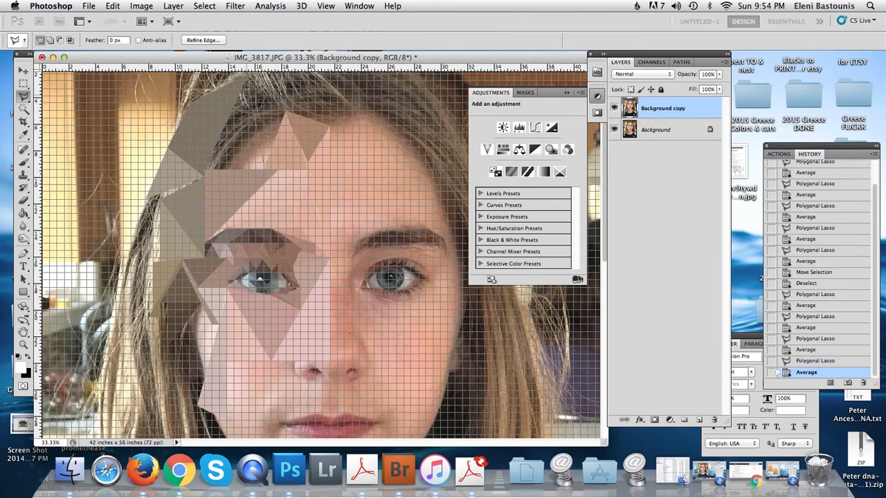
{"action": "left_click", "coordinate": [204, 170]}
{"action": "left_click", "coordinate": [265, 160]}
{"action": "key", "text": "super+f"}
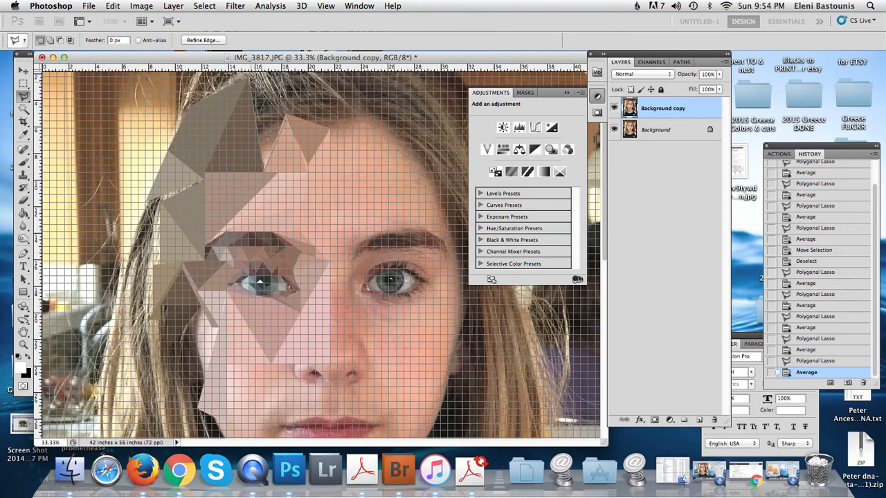
{"action": "left_click", "coordinate": [287, 118]}
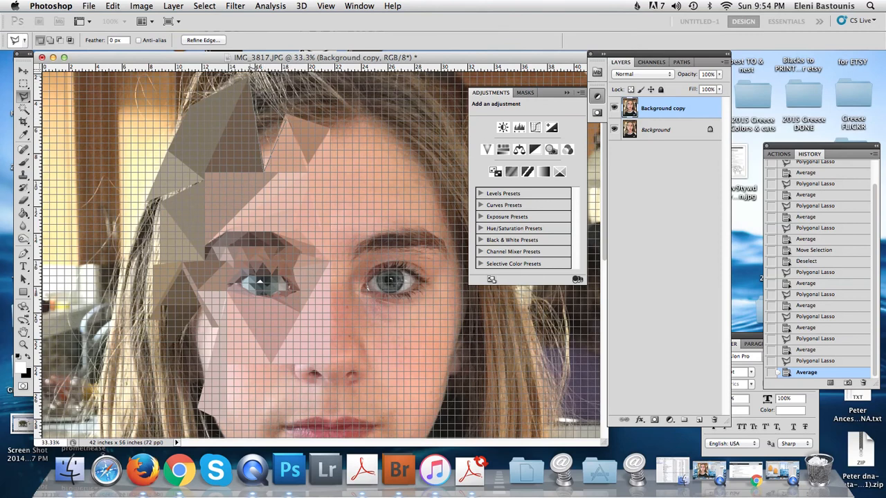
{"action": "double_click", "coordinate": [266, 114]}
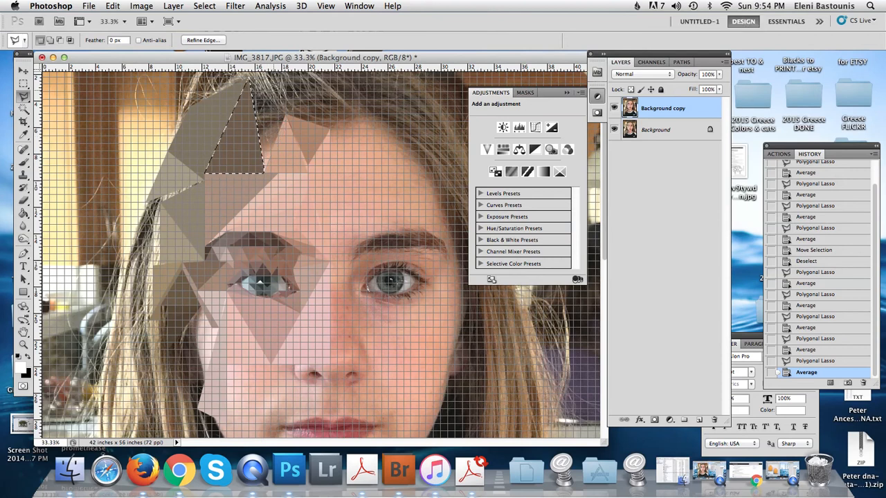
{"action": "key", "text": "super+d"}
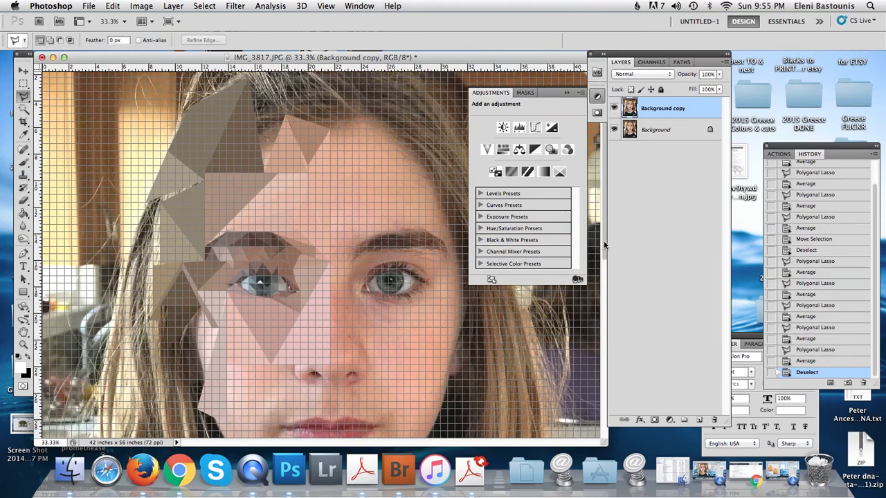
{"action": "scroll", "coordinate": [254, 77], "scroll_direction": "up", "scroll_amount": 2}
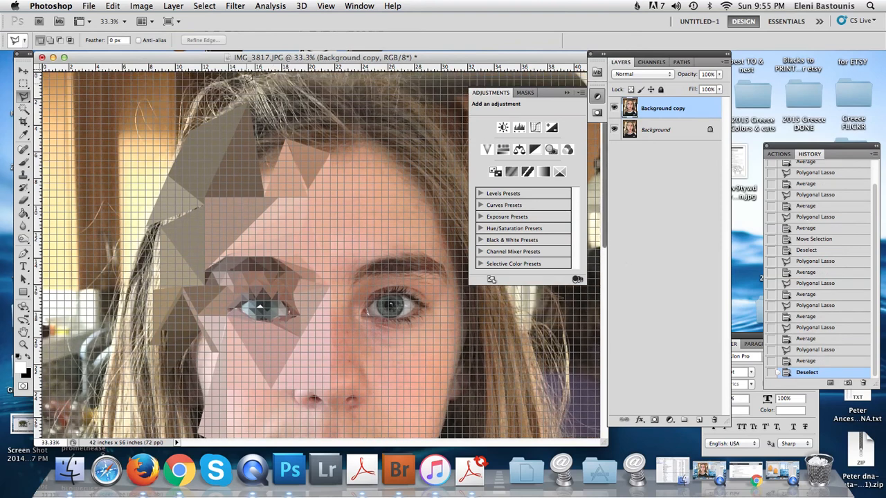
{"action": "left_click", "coordinate": [246, 102]}
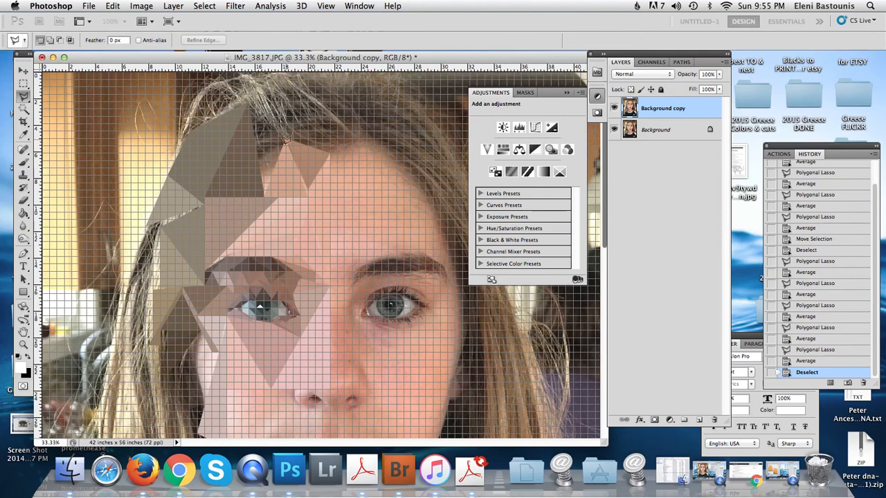
{"action": "left_click", "coordinate": [265, 195]}
{"action": "double_click", "coordinate": [247, 76]}
{"action": "key", "text": "super+d"}
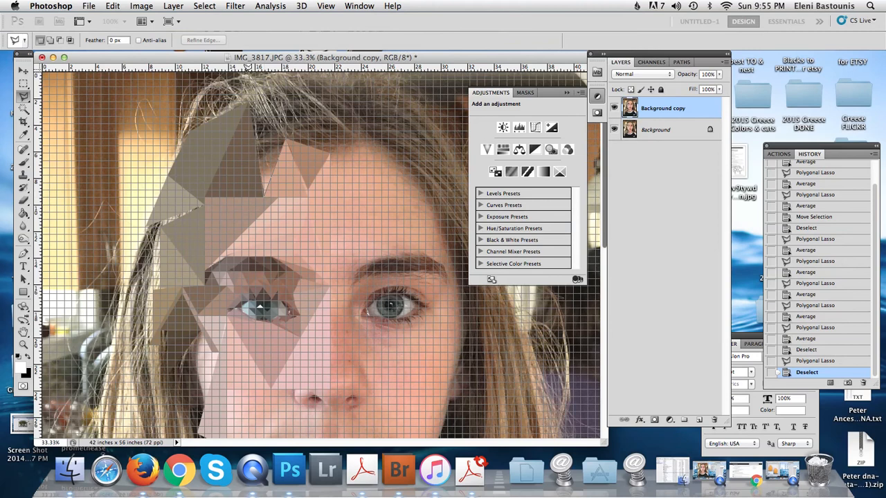
- Select the hair facet reaching from the image's top edge down between the dark hair triangle and the forehead, and average its colour
{"action": "left_click", "coordinate": [247, 73]}
{"action": "left_click", "coordinate": [285, 138]}
{"action": "left_click", "coordinate": [263, 196]}
{"action": "left_click", "coordinate": [248, 74]}
{"action": "key", "text": "super+f"}
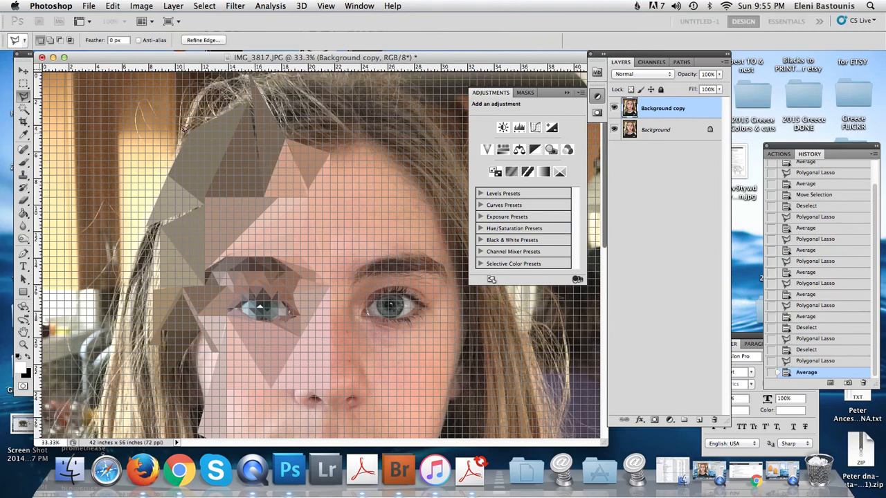
- Average the narrow hair facet at the top of the parting and the triangle running from there down along the hairline to the central forehead
{"action": "left_click", "coordinate": [249, 72]}
{"action": "key", "text": "super+f"}
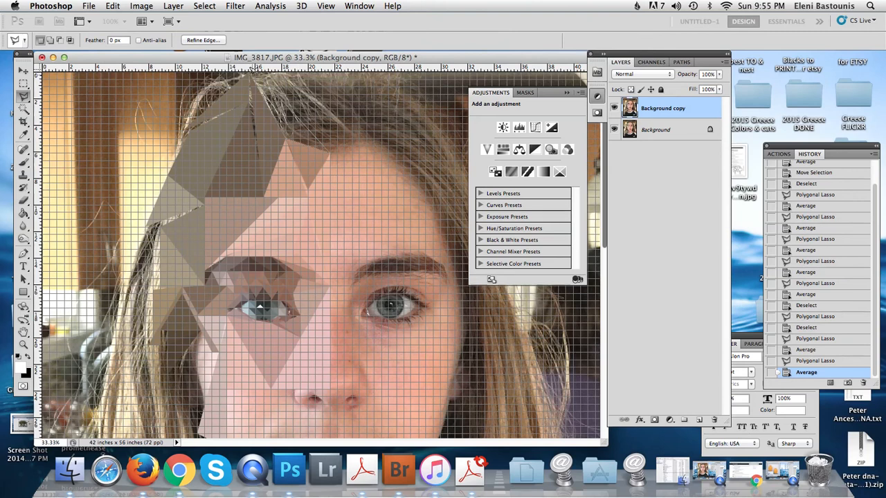
{"action": "left_click", "coordinate": [257, 78]}
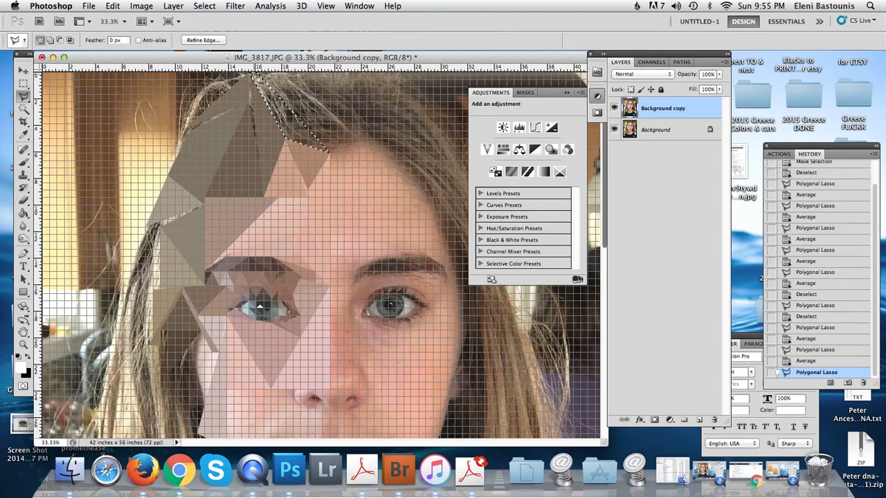
{"action": "key", "text": "super+f"}
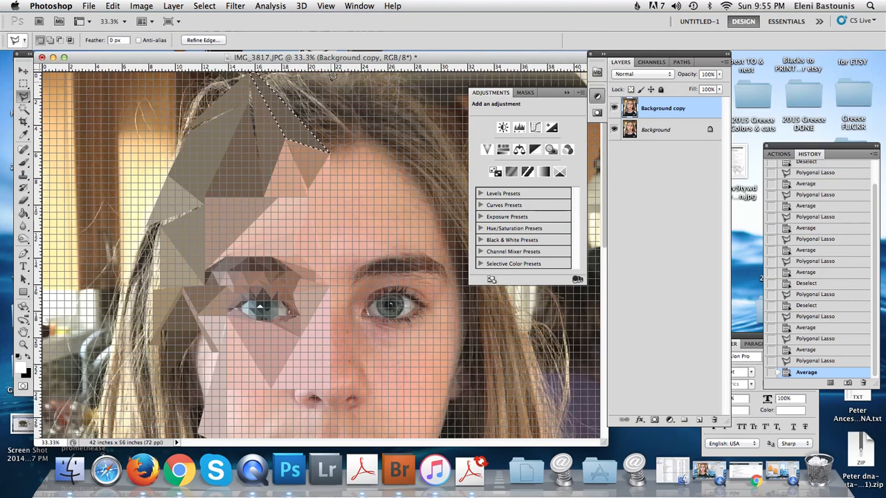
- Select the hair triangle between the image's top edge, the parting facet and the mid-forehead hairline with the Polygonal Lasso, and average its colour
{"action": "key", "text": "h"}
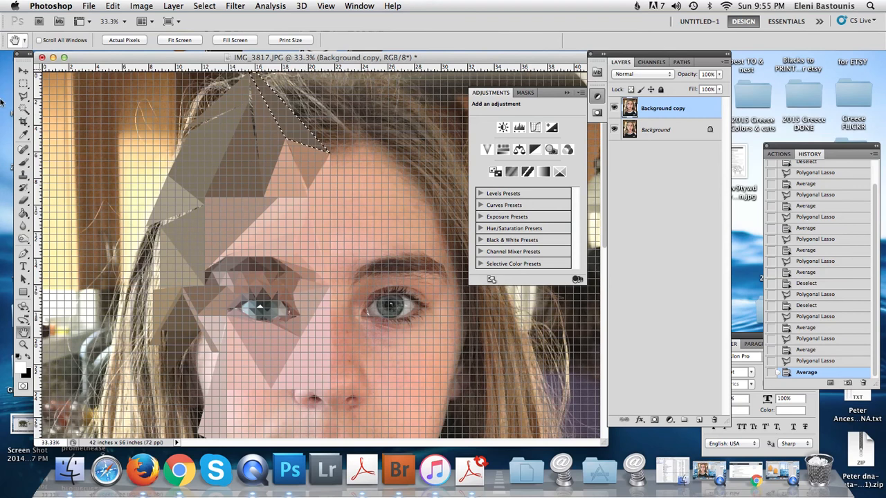
{"action": "left_click", "coordinate": [24, 96]}
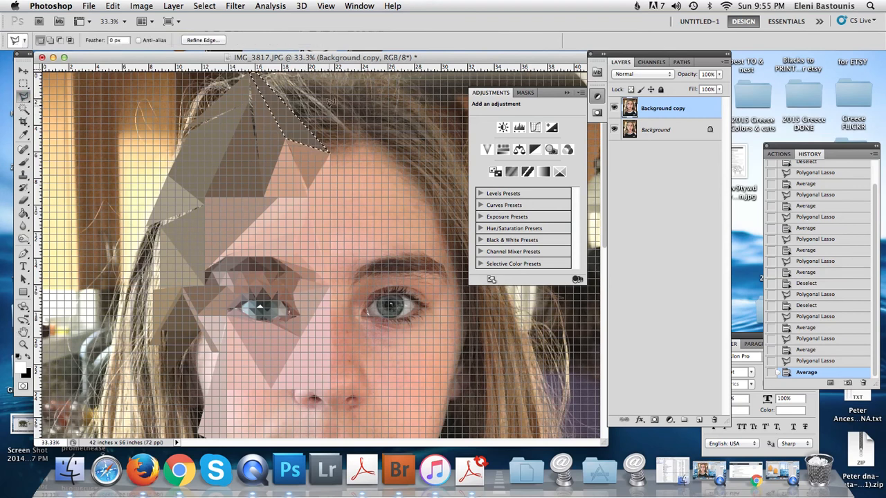
{"action": "left_click", "coordinate": [331, 148]}
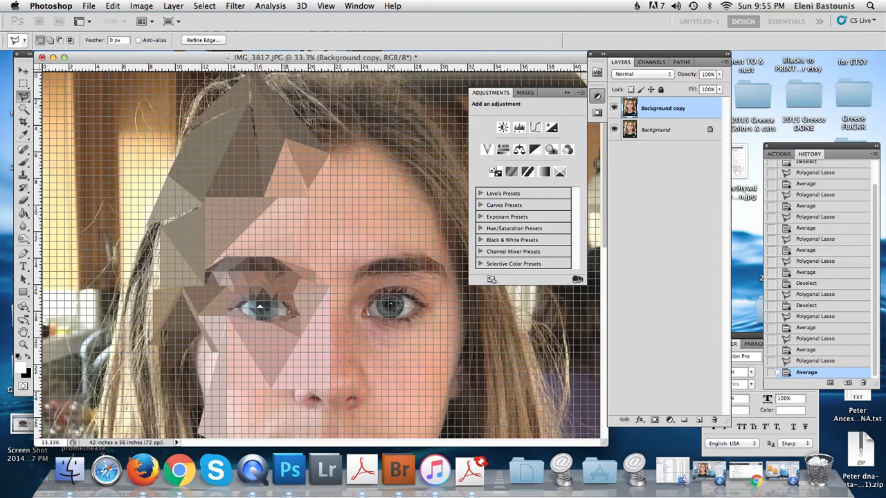
{"action": "left_click", "coordinate": [331, 148]}
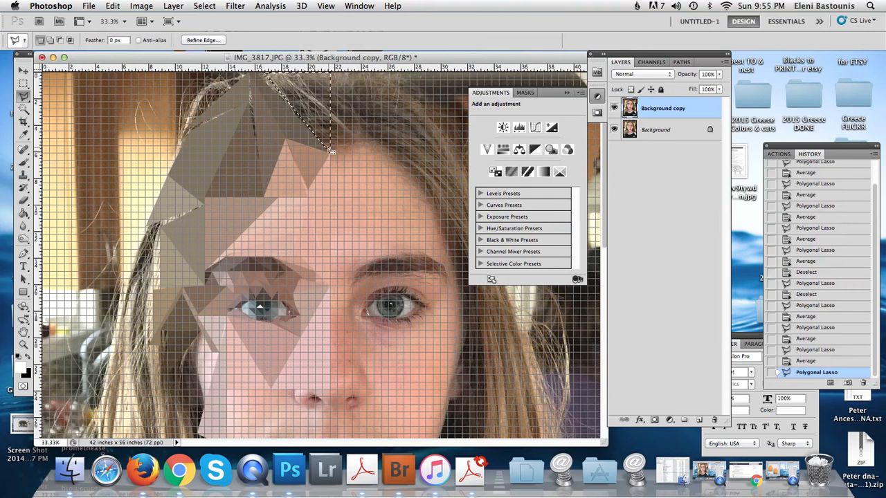
{"action": "key", "text": "super+f"}
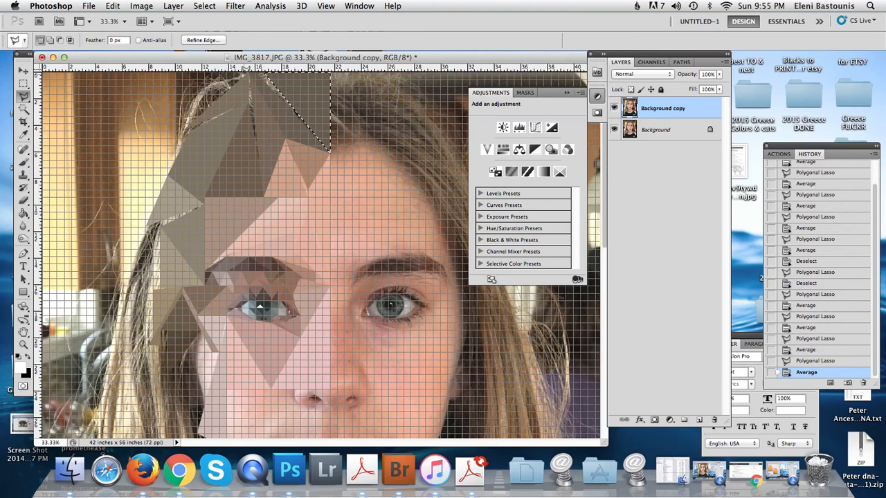
- Average the facet between the image's top edge and the outer edge of the upper-left hair facets
{"action": "left_click", "coordinate": [248, 73]}
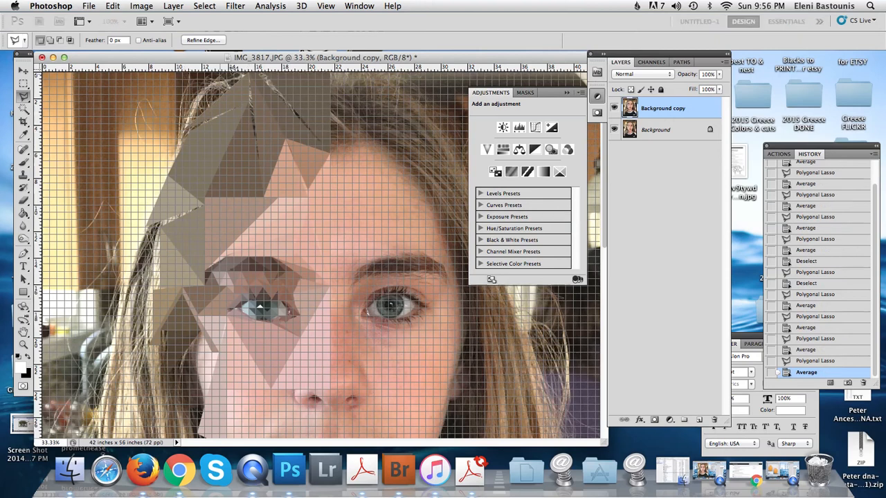
{"action": "left_click", "coordinate": [249, 72]}
{"action": "key", "text": "super+f"}
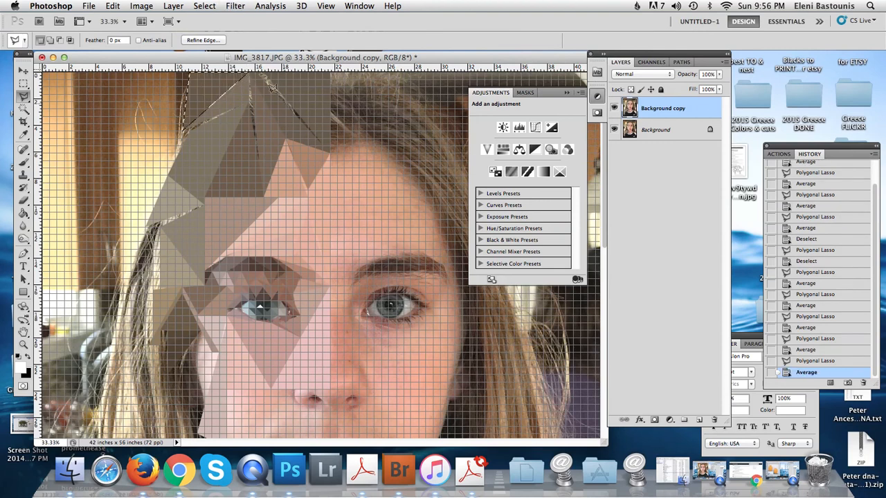
- Average the right-angled triangle at the outer edge of the hair beside the left temple, with its base level with the eyebrow
{"action": "left_click", "coordinate": [163, 217]}
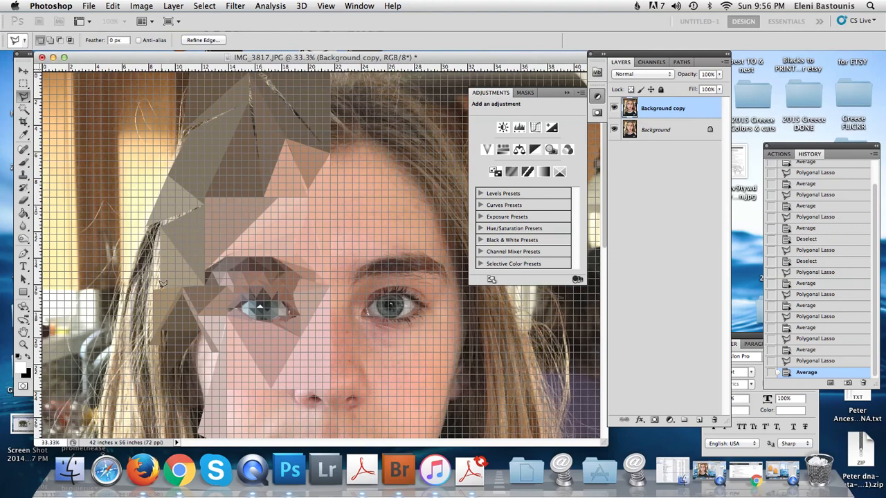
{"action": "left_click", "coordinate": [160, 219]}
{"action": "key", "text": "super+f"}
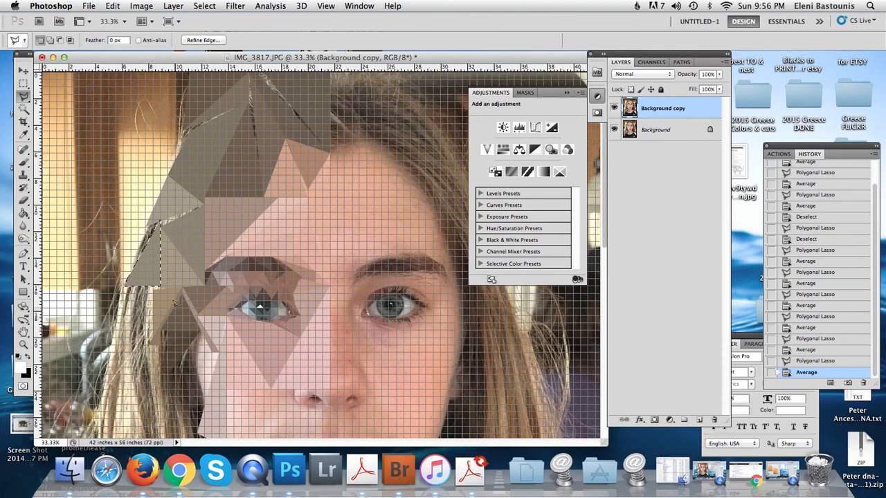
- Average the thin leftover sliver of hair between the upper and lower temple facets
{"action": "left_click", "coordinate": [202, 201]}
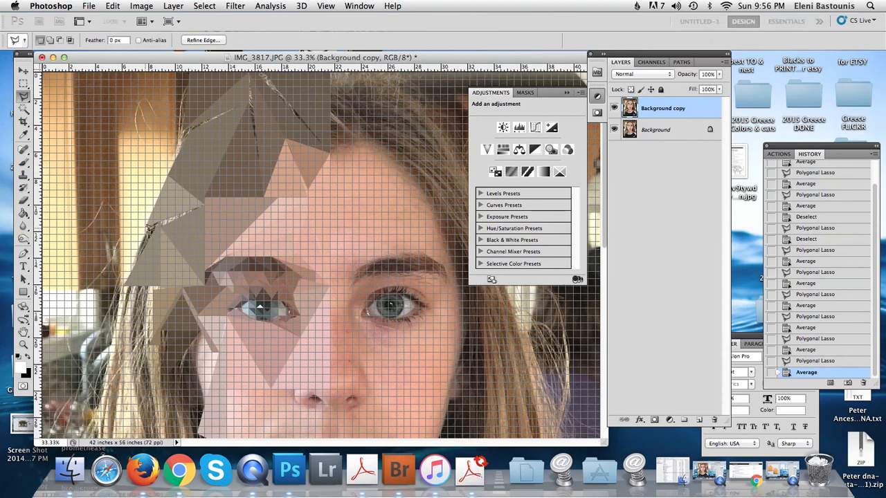
{"action": "left_click", "coordinate": [203, 207]}
{"action": "key", "text": "super+f"}
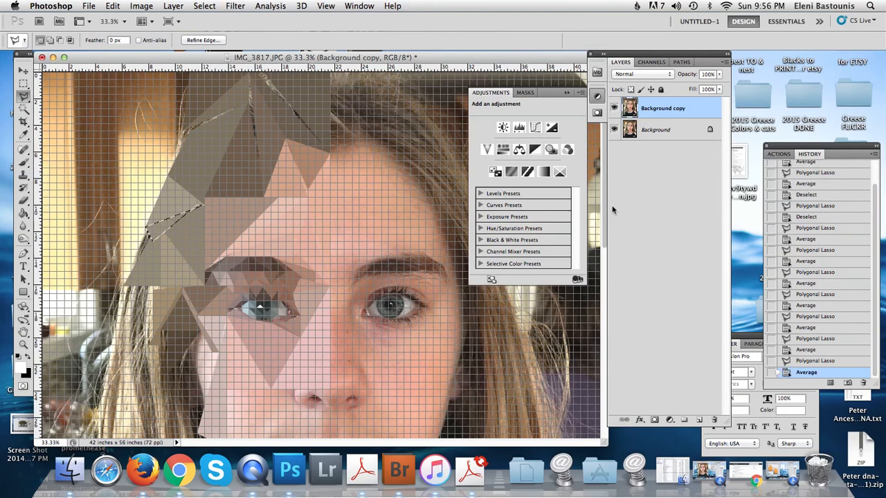
- Select the narrow facet along the outer edge of the left cheek with the Polygonal Lasso, and average its colour
{"action": "left_click_drag", "start_coordinate": [605, 211], "coordinate": [607, 275]}
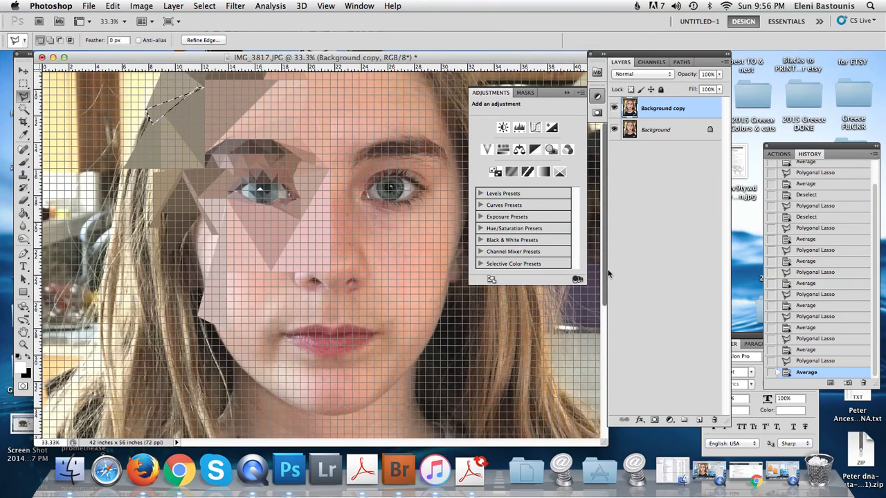
{"action": "scroll", "coordinate": [379, 286], "scroll_direction": "up", "scroll_amount": 5}
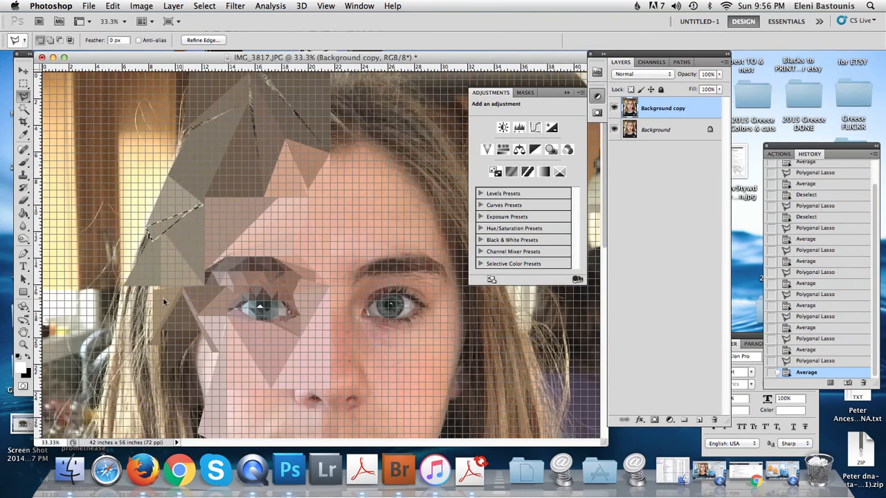
{"action": "key", "text": "space"}
{"action": "left_click_drag", "start_coordinate": [191, 321], "coordinate": [199, 203]}
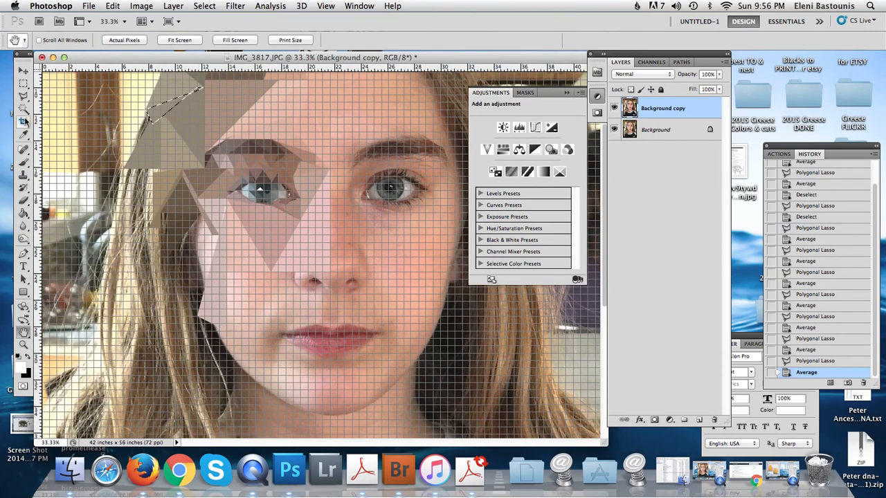
{"action": "left_click", "coordinate": [24, 97]}
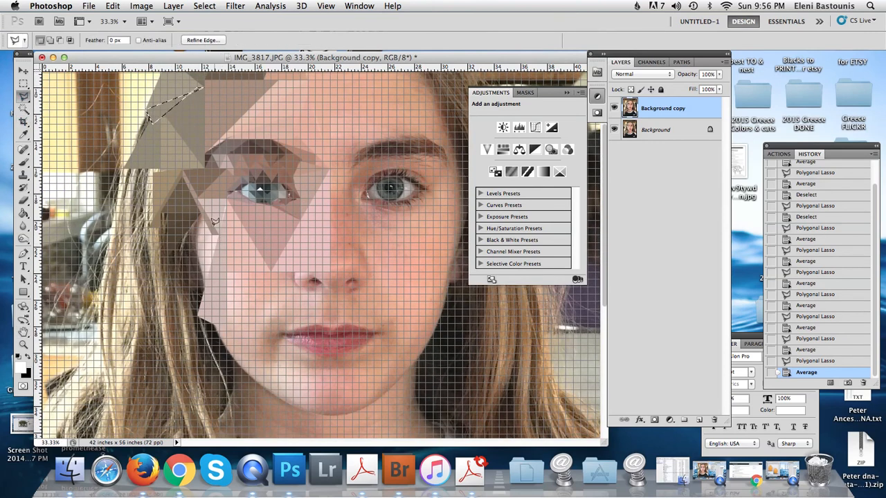
{"action": "left_click", "coordinate": [205, 212]}
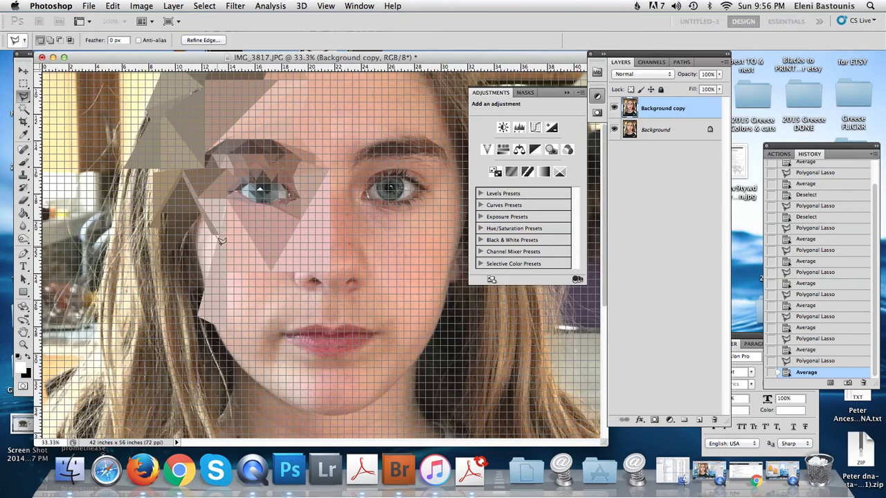
{"action": "left_click", "coordinate": [216, 249]}
{"action": "left_click", "coordinate": [205, 212]}
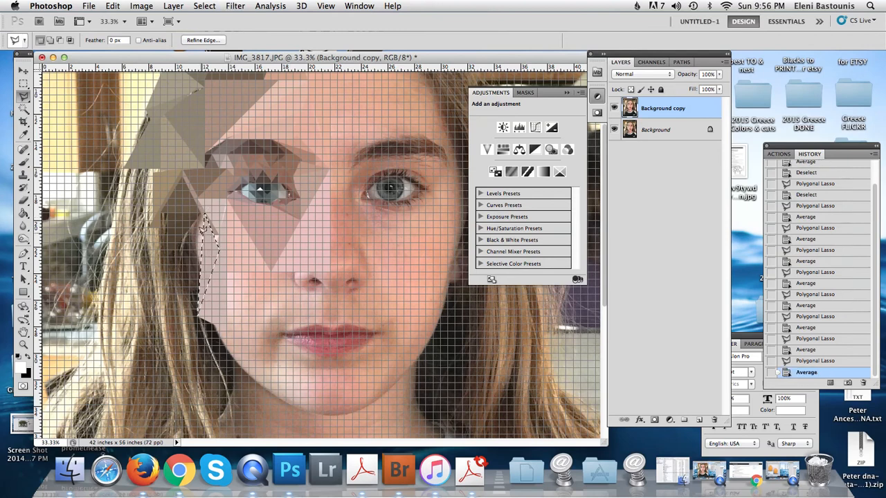
- Average the dark hair facet adjoining the outer edge of the left cheek, tapering down beside the jaw
{"action": "left_click", "coordinate": [204, 213]}
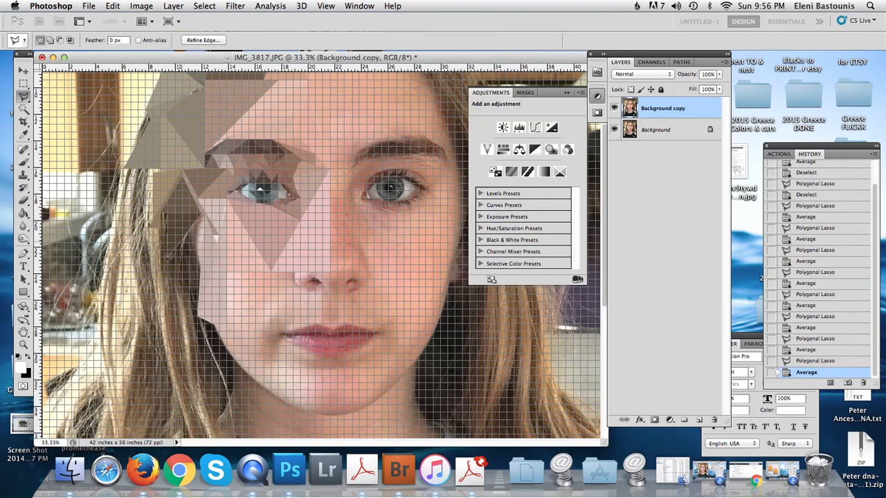
{"action": "left_click", "coordinate": [168, 266]}
{"action": "left_click", "coordinate": [195, 337]}
{"action": "left_click", "coordinate": [207, 211]}
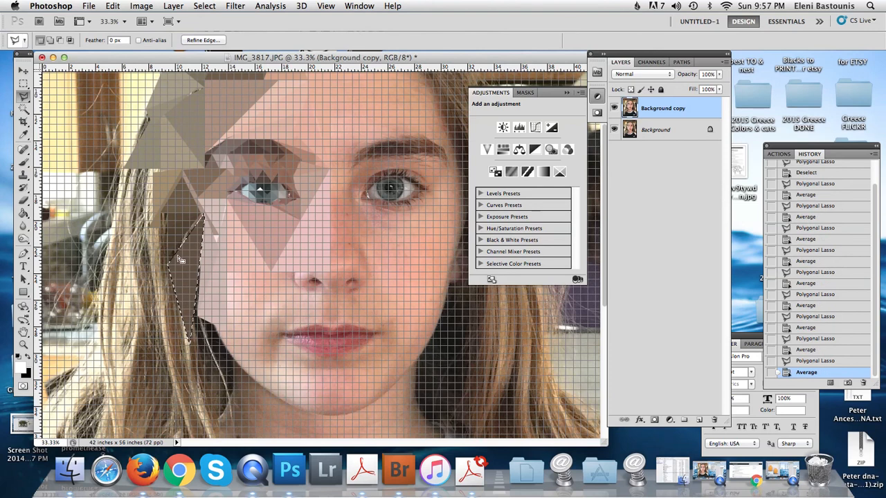
- Average the tall hair triangle below the left temple facets, from eye level down to its base at nose level
{"action": "left_click", "coordinate": [152, 168]}
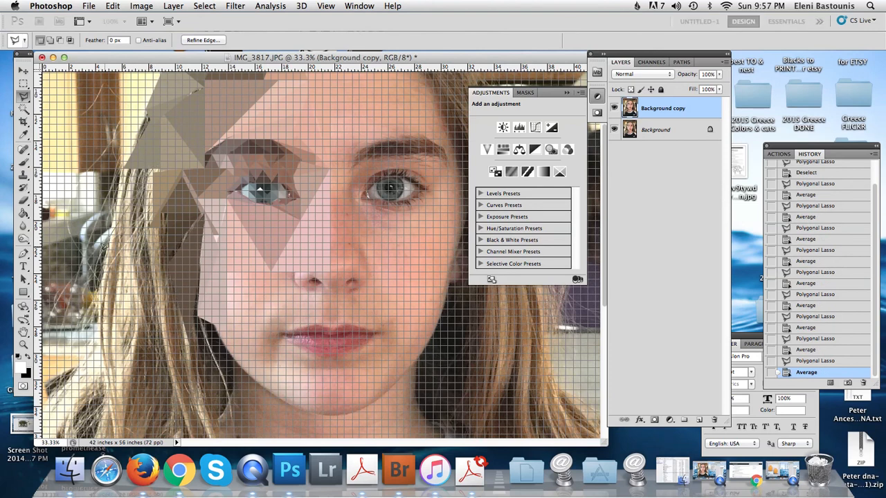
{"action": "left_click", "coordinate": [154, 168]}
{"action": "key", "text": "super+f"}
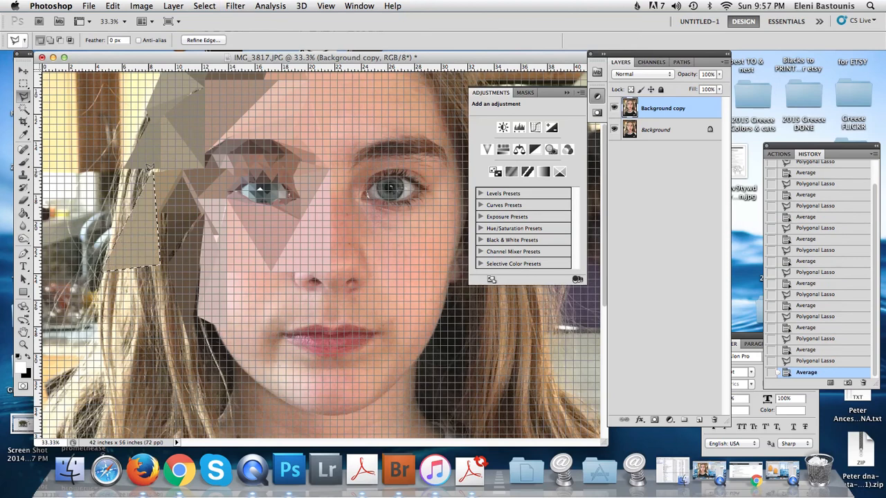
- Average the outer hair facet between the temple triangle's base and the outer side of the tall triangle below it
{"action": "left_click", "coordinate": [152, 162]}
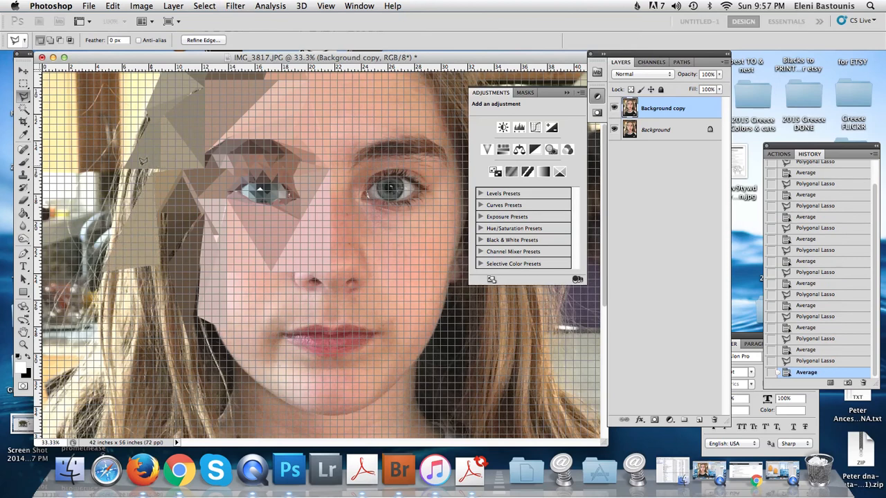
{"action": "left_click", "coordinate": [122, 165]}
{"action": "left_click", "coordinate": [103, 267]}
{"action": "left_click", "coordinate": [154, 168]}
{"action": "key", "text": "super+f"}
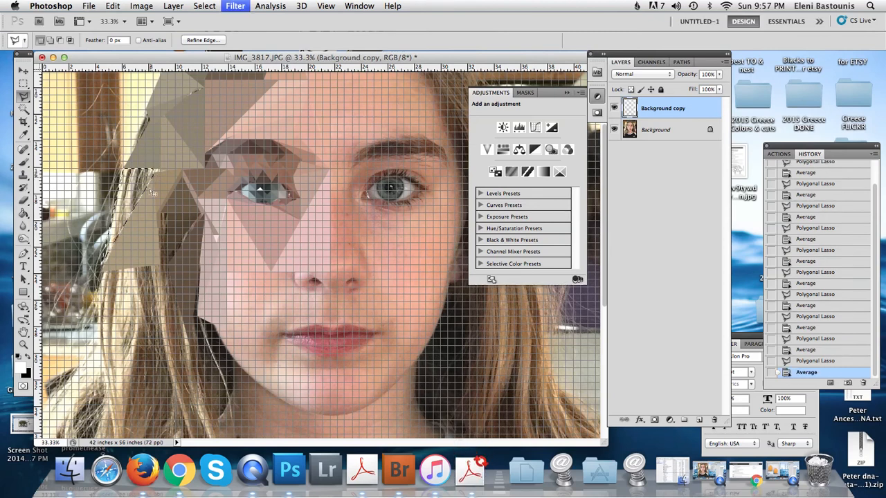
- Average a large upward-pointing hair triangle from nose level down to chin level, then deselect it
{"action": "left_click", "coordinate": [169, 256]}
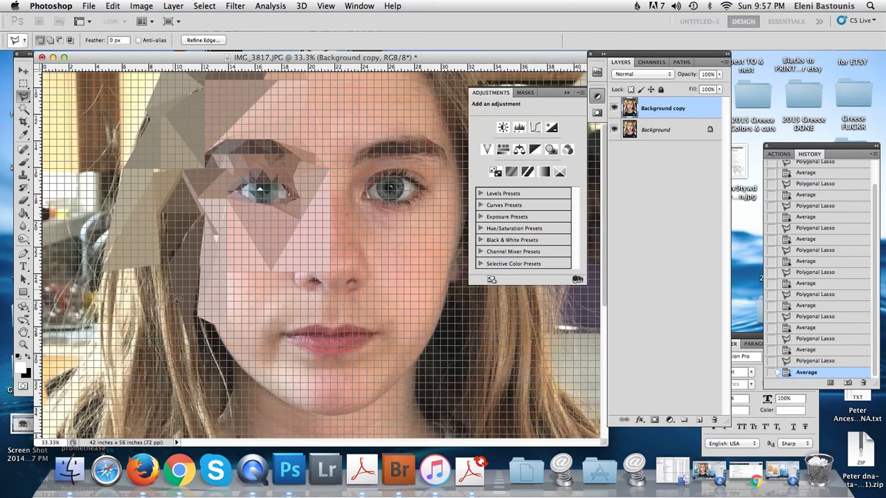
{"action": "left_click", "coordinate": [202, 379]}
{"action": "left_click", "coordinate": [111, 385]}
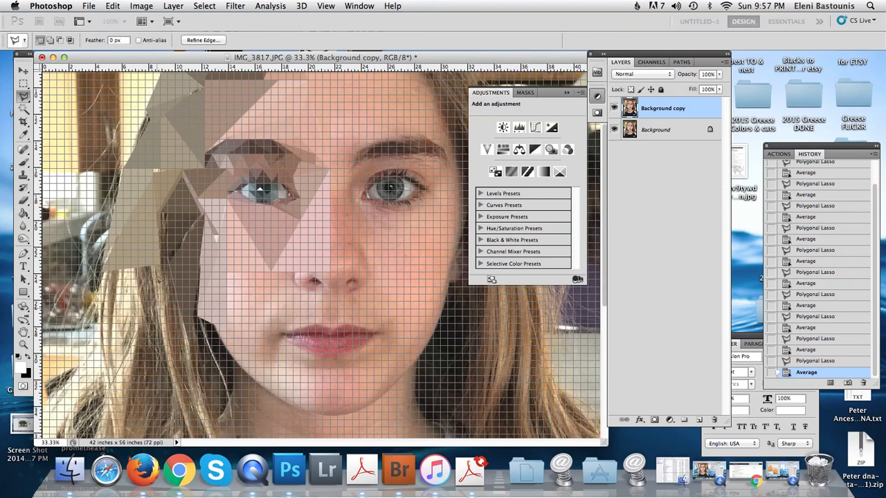
{"action": "left_click", "coordinate": [168, 260]}
{"action": "key", "text": "super+f"}
{"action": "key", "text": "super+d"}
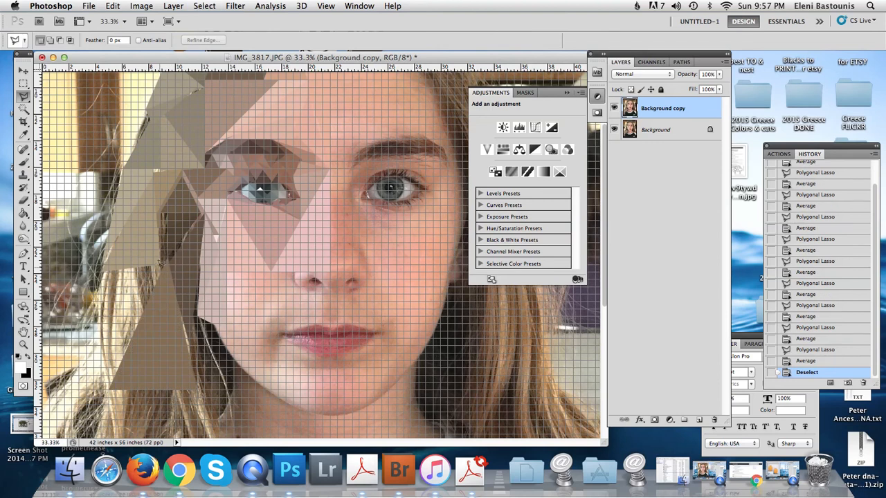
- Average the light hair facet along the outer side of the large upward-pointing triangle
{"action": "left_click", "coordinate": [160, 265]}
{"action": "left_click", "coordinate": [65, 360]}
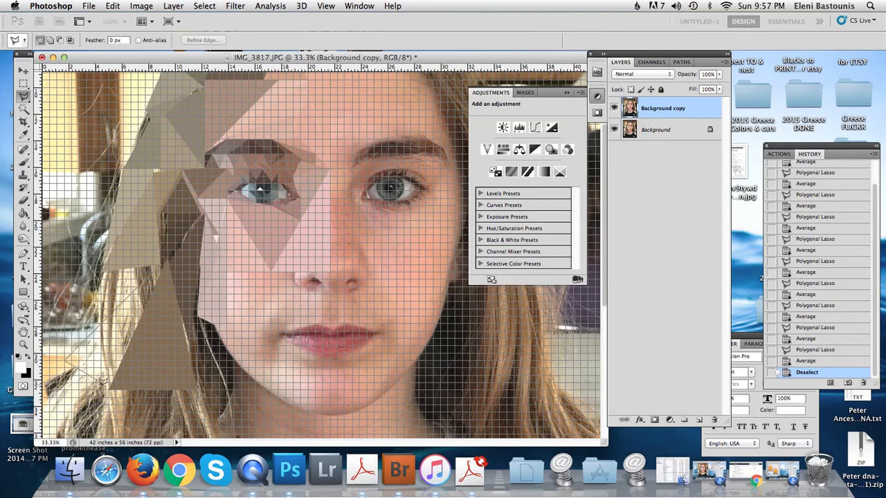
{"action": "left_click", "coordinate": [109, 386]}
{"action": "left_click", "coordinate": [162, 263]}
{"action": "key", "text": "super+f"}
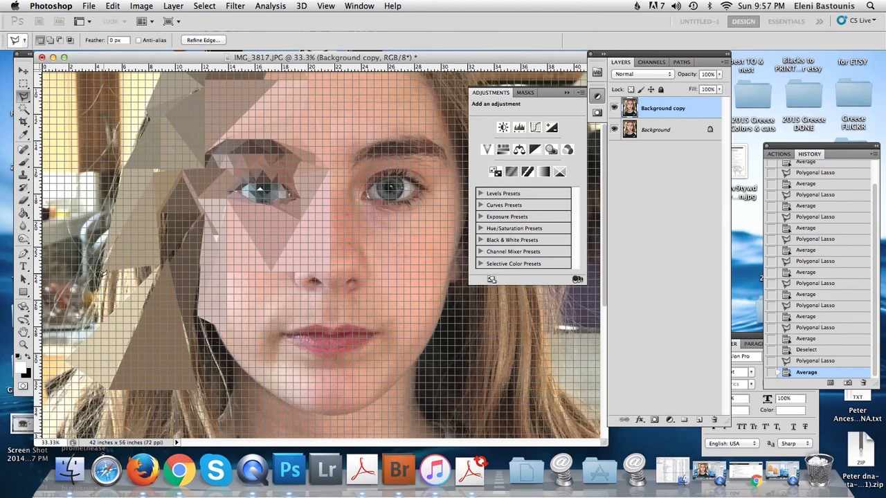
- Average the outer hair triangle between the base of the tall side facets and the light hair facet below
{"action": "left_click", "coordinate": [65, 360]}
{"action": "left_click", "coordinate": [103, 271]}
{"action": "left_click", "coordinate": [65, 360]}
{"action": "key", "text": "super+f"}
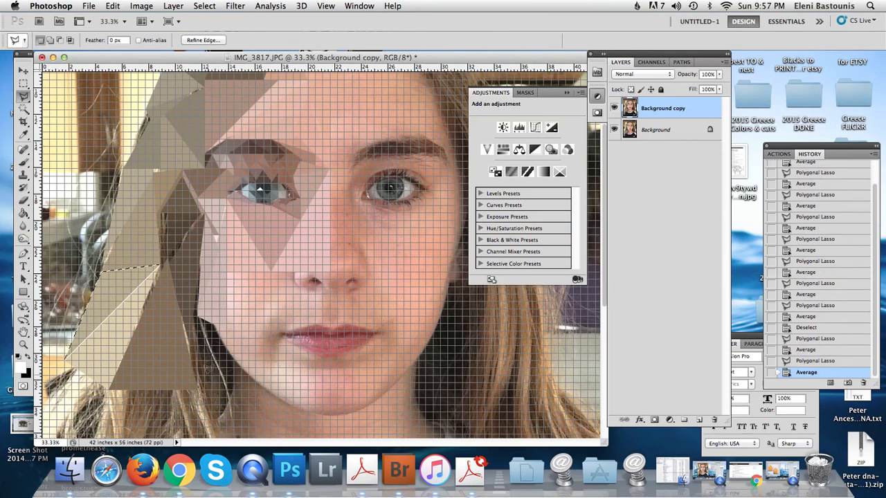
- Average the dark downward-pointing hair triangle beside the left side of the jaw
{"action": "left_click", "coordinate": [197, 313]}
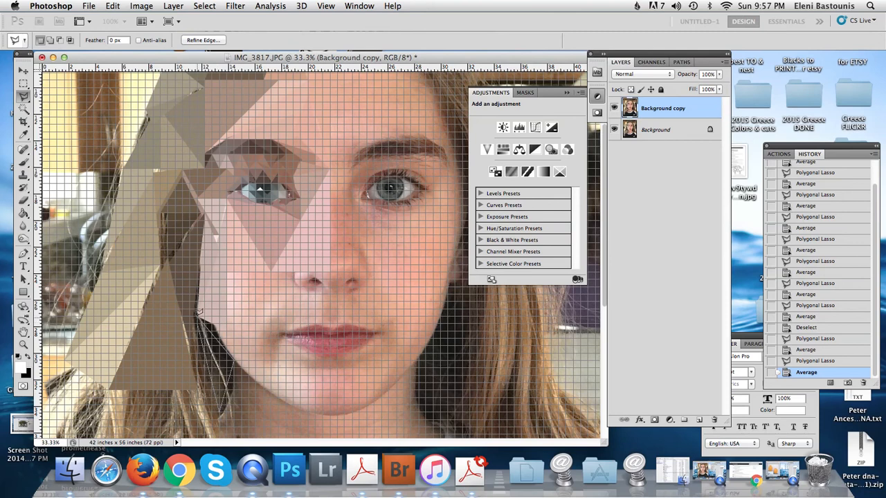
{"action": "left_click", "coordinate": [199, 313]}
{"action": "key", "text": "super+f"}
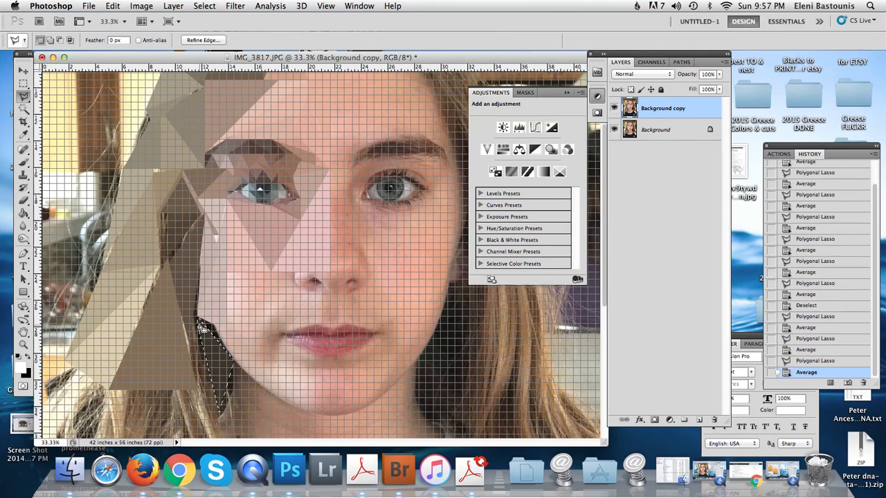
- Average the hair facet between the large upward-pointing triangle and the dark jaw triangle, plus the small hair facet just below the jaw
{"action": "left_click", "coordinate": [195, 321]}
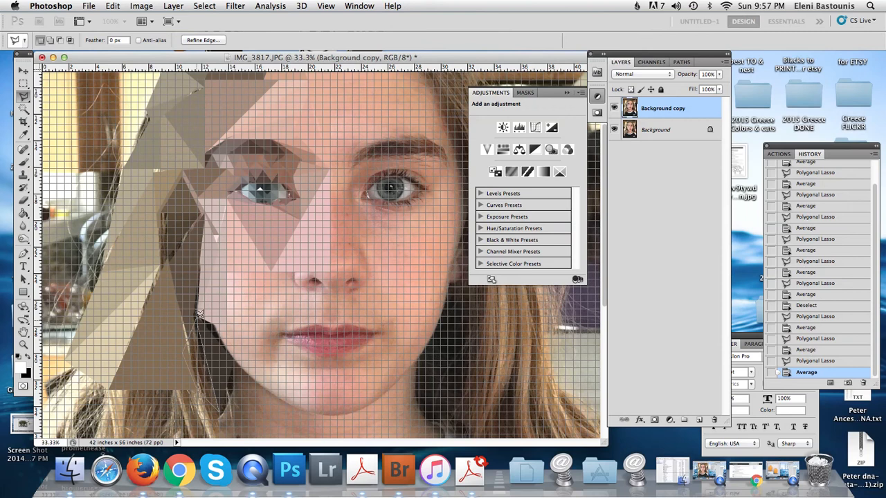
{"action": "left_click", "coordinate": [198, 316]}
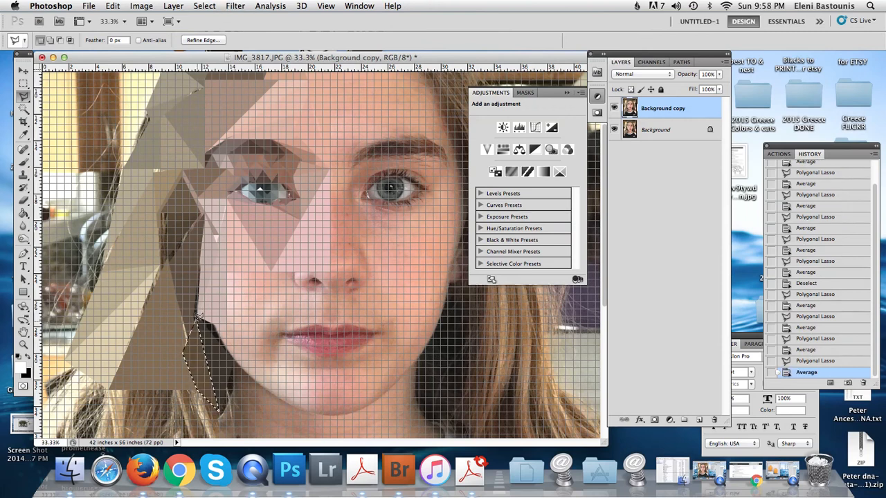
{"action": "key", "text": "super+f"}
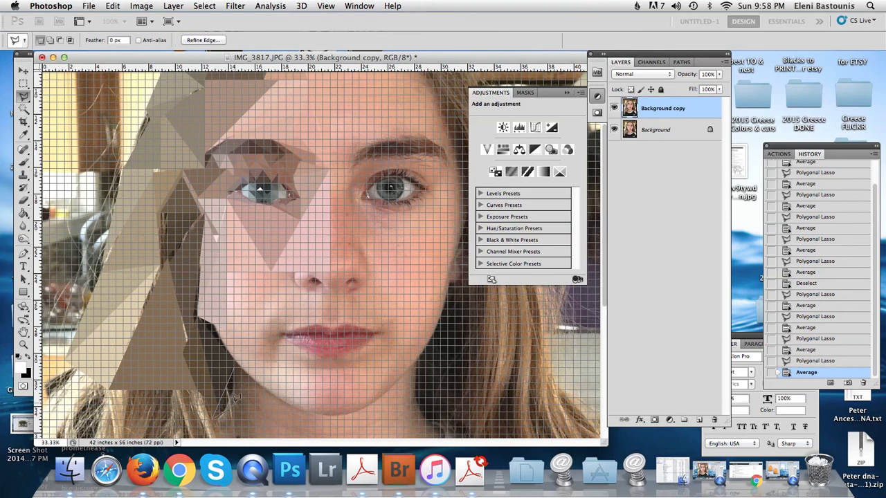
{"action": "left_click", "coordinate": [236, 367]}
{"action": "key", "text": "super+f"}
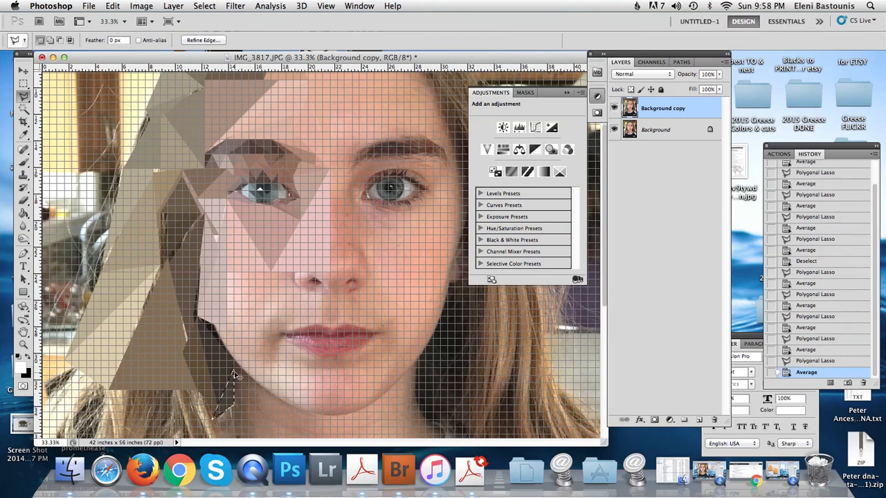
- Average an upward-pointing skin triangle running from the left cheek at nose level down to the jawline
{"action": "left_click", "coordinate": [231, 271]}
{"action": "left_click", "coordinate": [277, 365]}
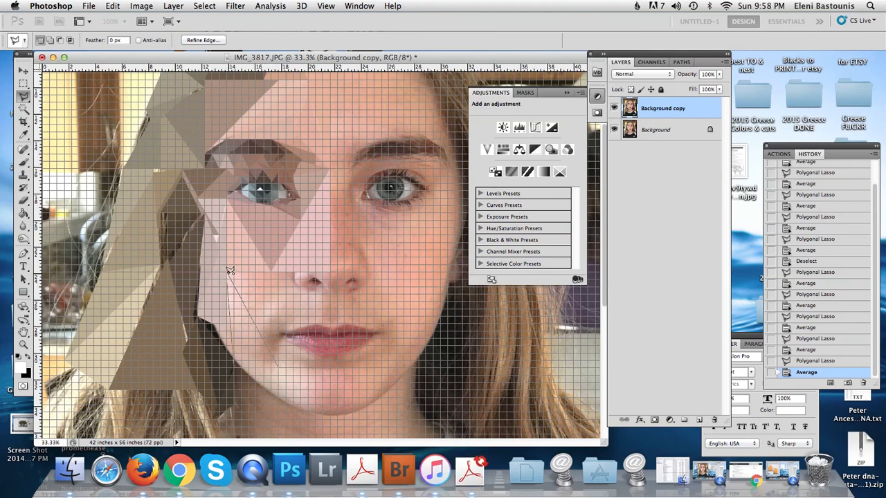
{"action": "key", "text": "super+f"}
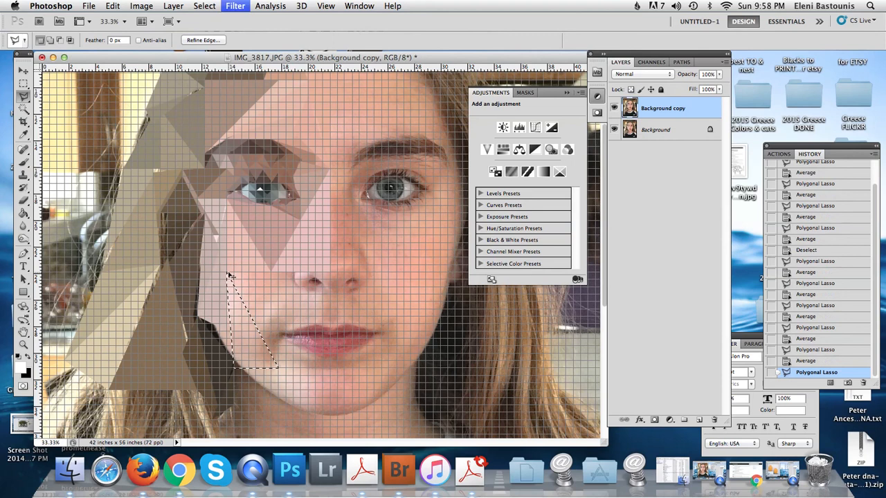
- Average the downward-pointing cheek triangle beside it, between nose level and the outer mouth area, and deselect it
{"action": "left_click", "coordinate": [231, 268]}
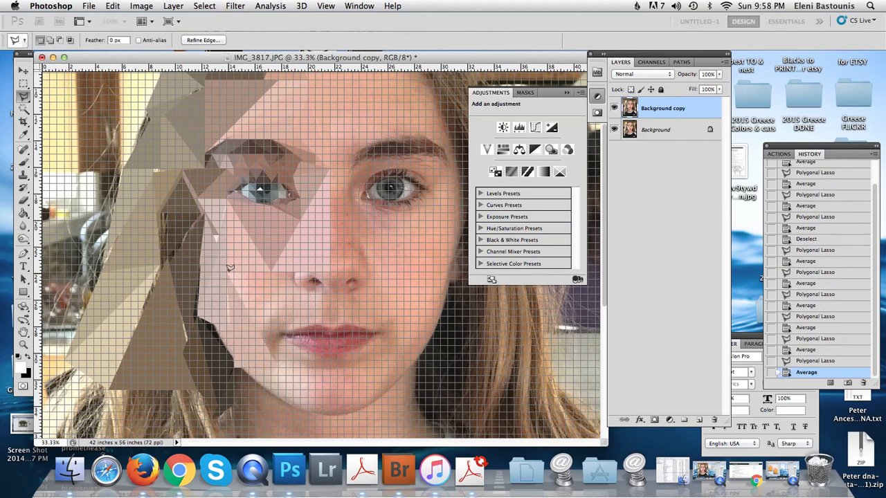
{"action": "left_click", "coordinate": [275, 267]}
{"action": "left_click", "coordinate": [278, 362]}
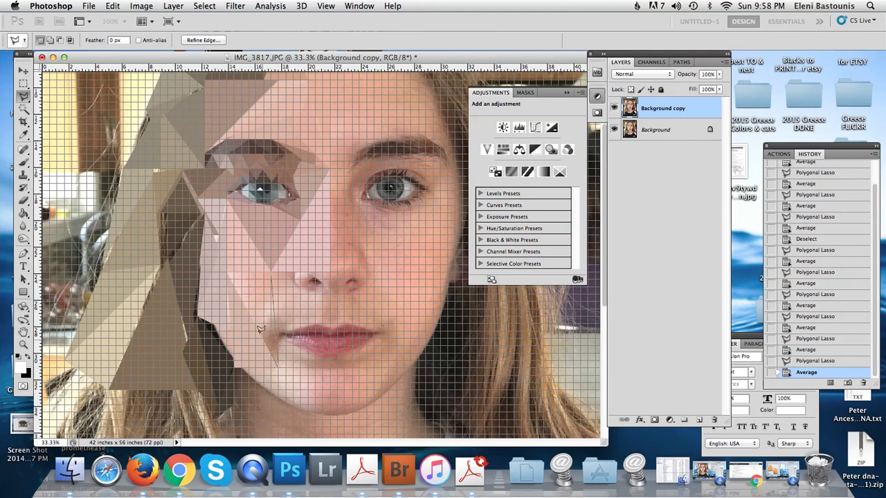
{"action": "left_click", "coordinate": [229, 271]}
{"action": "key", "text": "super+f"}
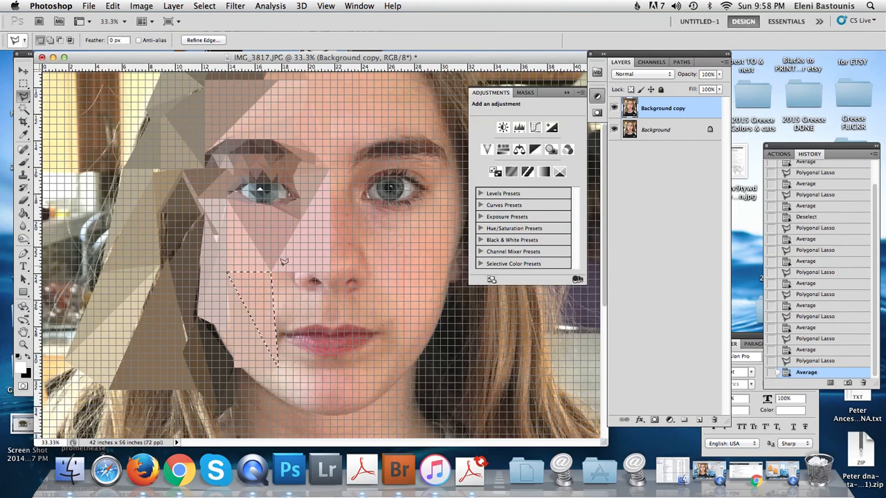
{"action": "key", "text": "super+d"}
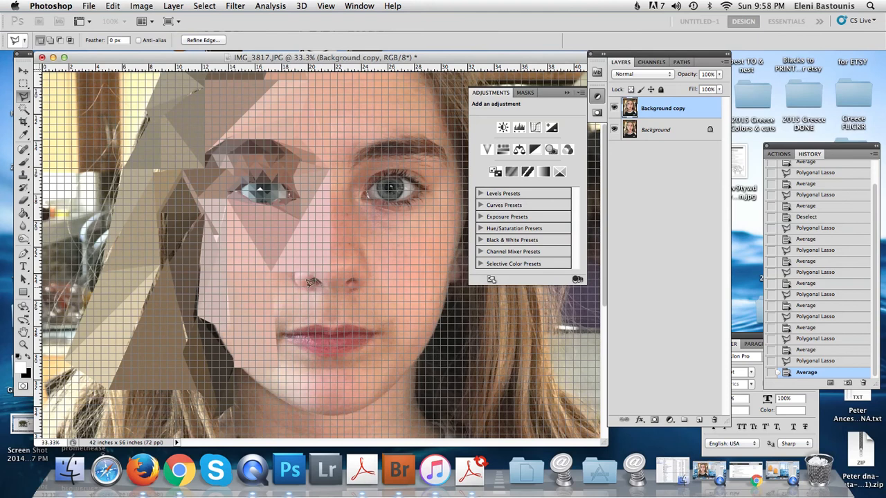
- Average three tiny adjoining facets in and around the left nostril
{"action": "double_click", "coordinate": [315, 280]}
{"action": "key", "text": "super+f"}
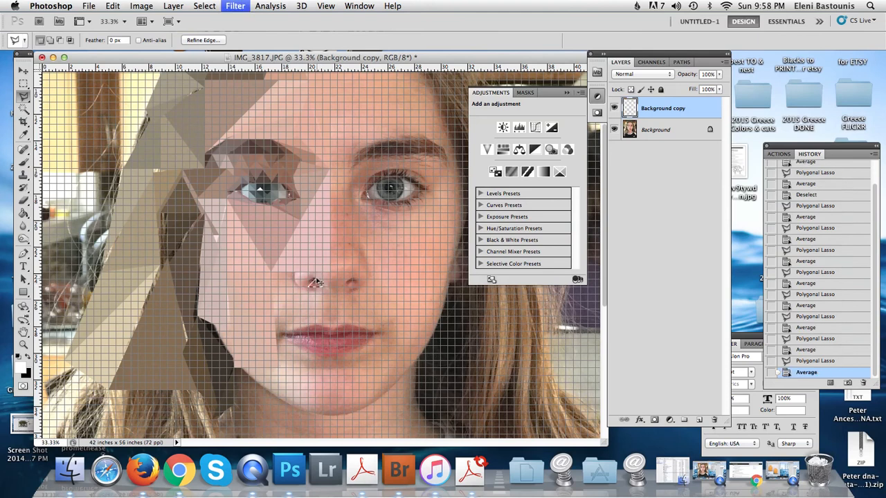
{"action": "left_click", "coordinate": [315, 280]}
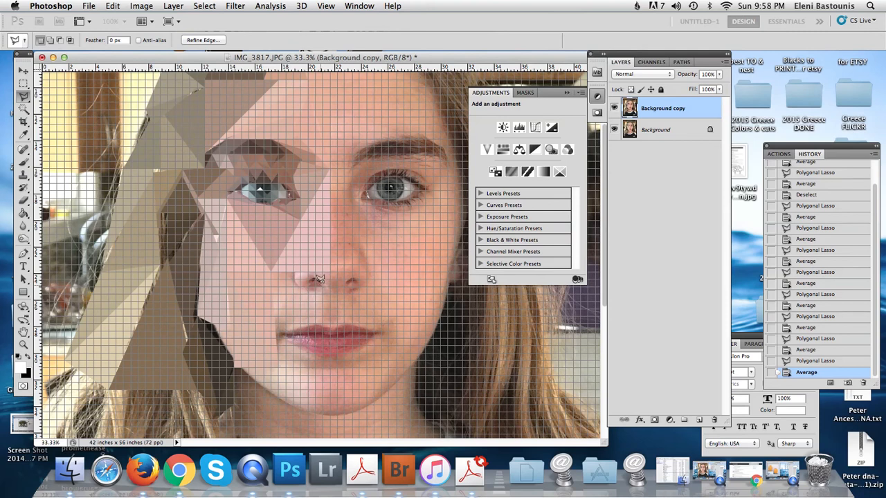
{"action": "double_click", "coordinate": [322, 273]}
{"action": "key", "text": "super+f"}
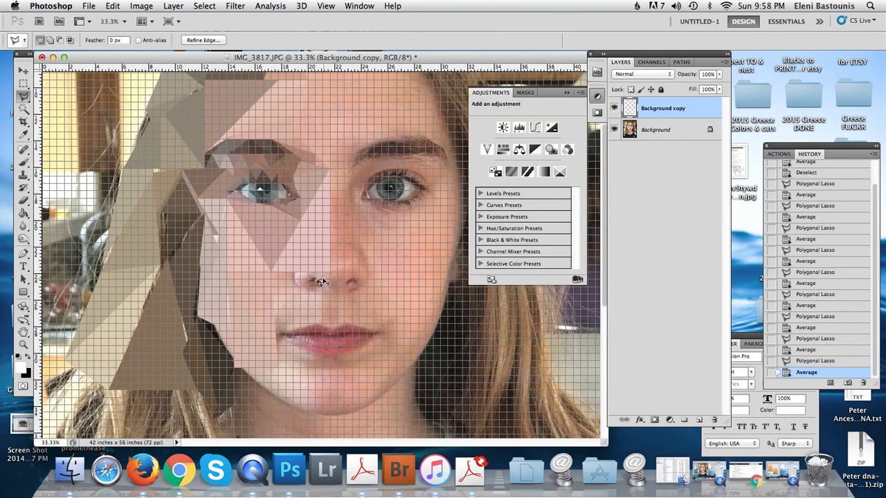
{"action": "left_click", "coordinate": [317, 276]}
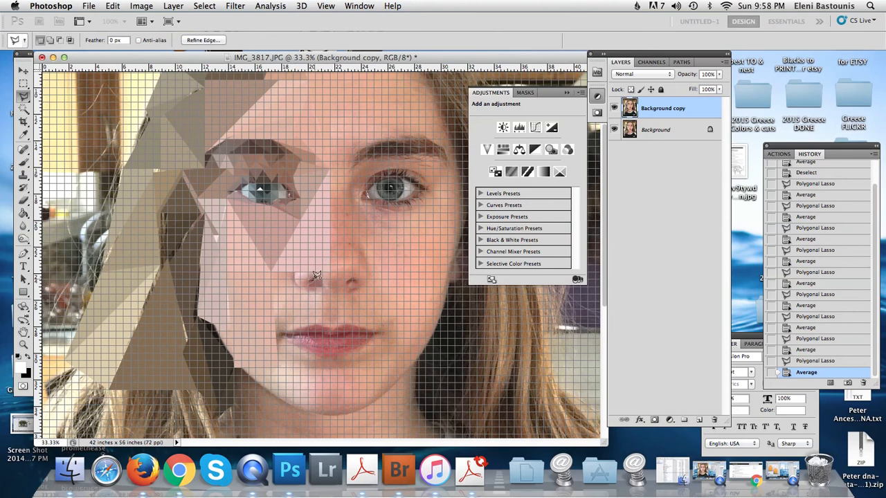
{"action": "double_click", "coordinate": [314, 276]}
{"action": "key", "text": "super+f"}
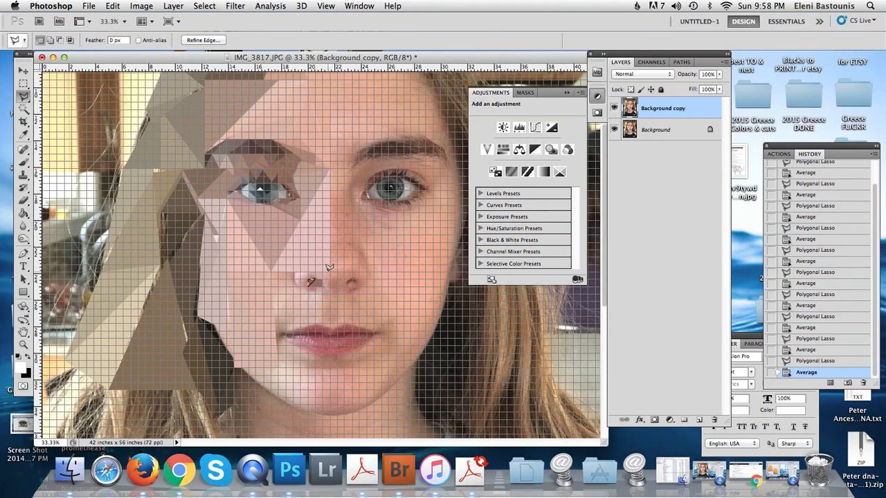
- Average a narrow triangle under the nose tip, between the left nostril and the centre line of the face
{"action": "left_click", "coordinate": [330, 268]}
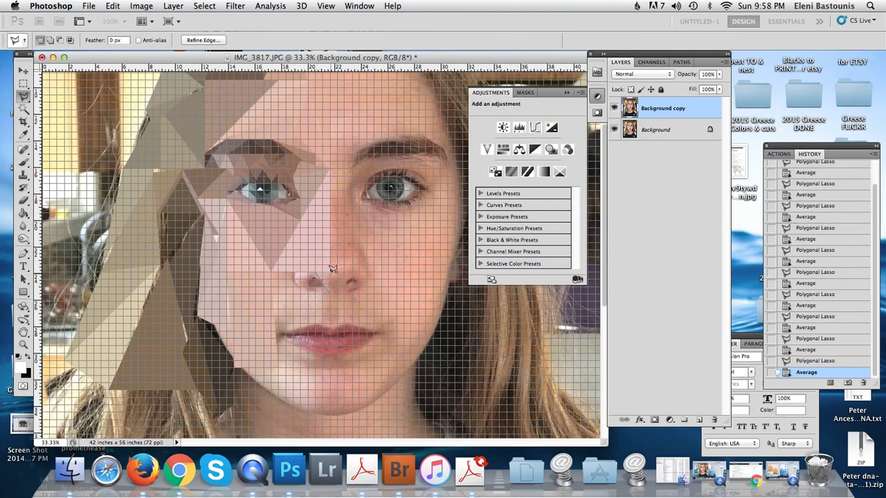
{"action": "left_click", "coordinate": [330, 292]}
{"action": "double_click", "coordinate": [319, 276]}
{"action": "key", "text": "super+f"}
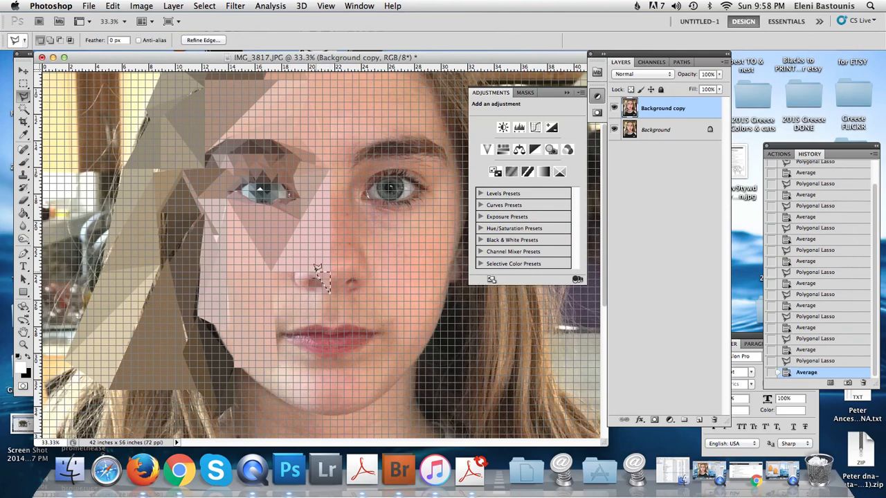
- Average the small facet above the left nostril and the thin sliver along the outer edge of the nose wing
{"action": "left_click", "coordinate": [317, 268]}
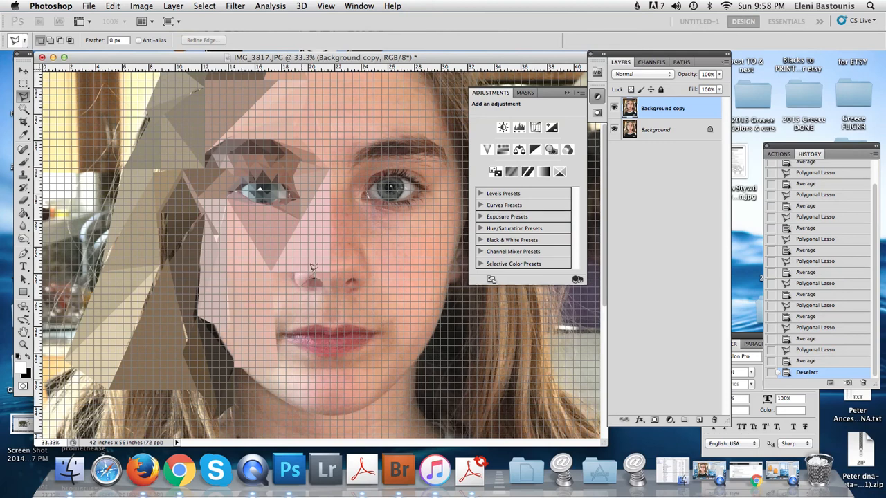
{"action": "double_click", "coordinate": [317, 270]}
{"action": "key", "text": "super+f"}
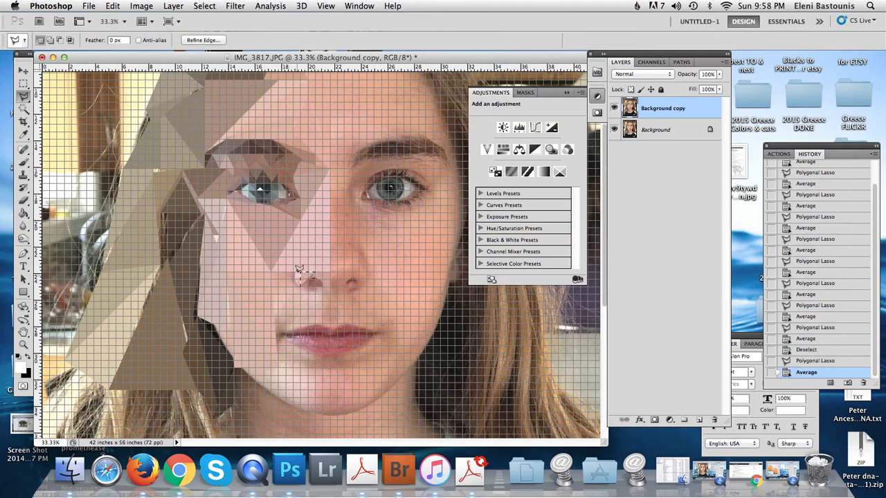
{"action": "left_click", "coordinate": [305, 277]}
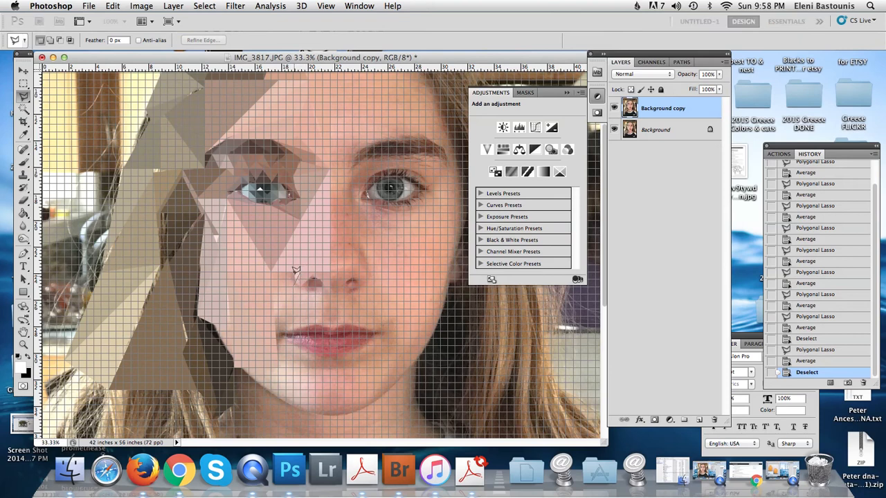
{"action": "double_click", "coordinate": [297, 279]}
{"action": "key", "text": "super+f"}
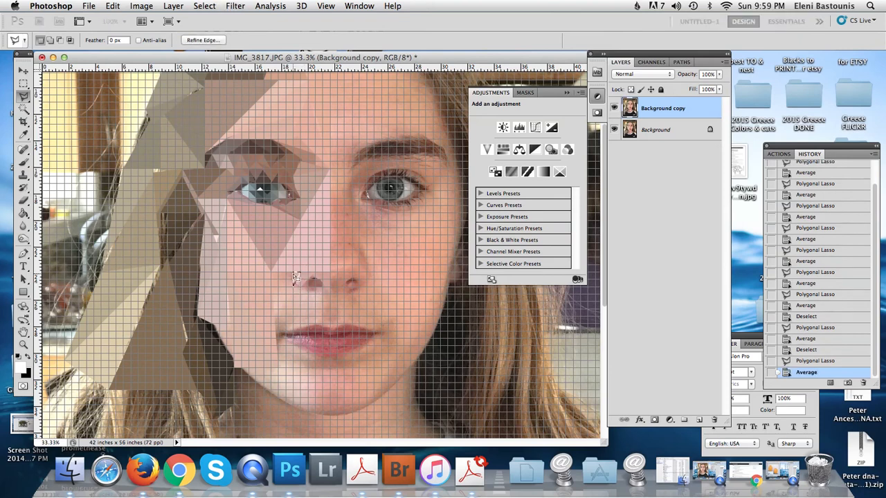
- Average a downward-pointing triangle between the left cheek facets and the nose wing, ending above the mouth corner, and deselect it
{"action": "left_click", "coordinate": [292, 275]}
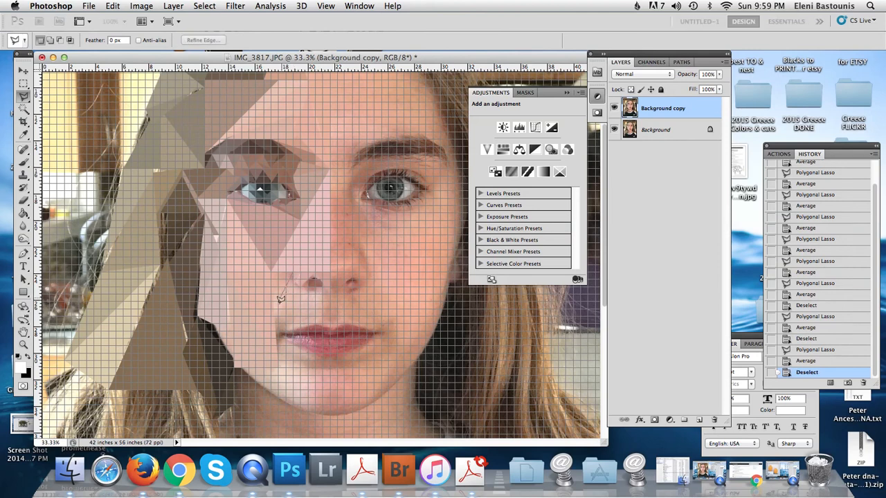
{"action": "left_click", "coordinate": [277, 315]}
{"action": "double_click", "coordinate": [292, 271]}
{"action": "key", "text": "super+f"}
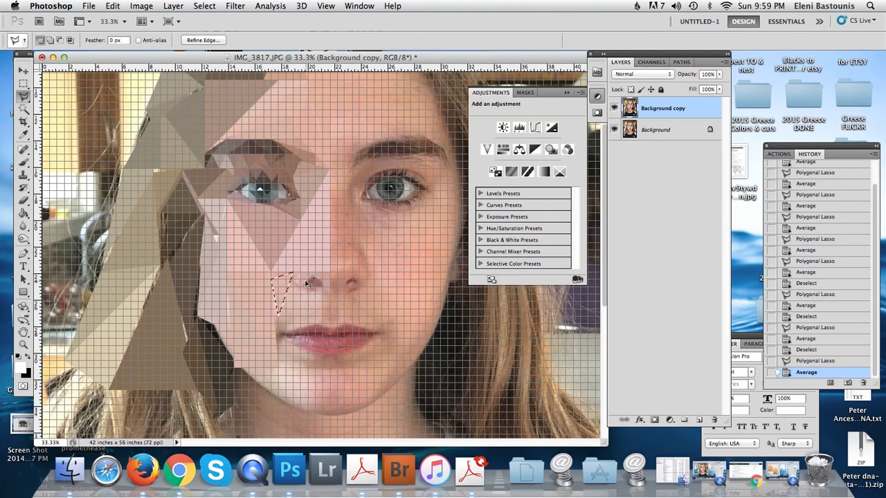
{"action": "key", "text": "super+d"}
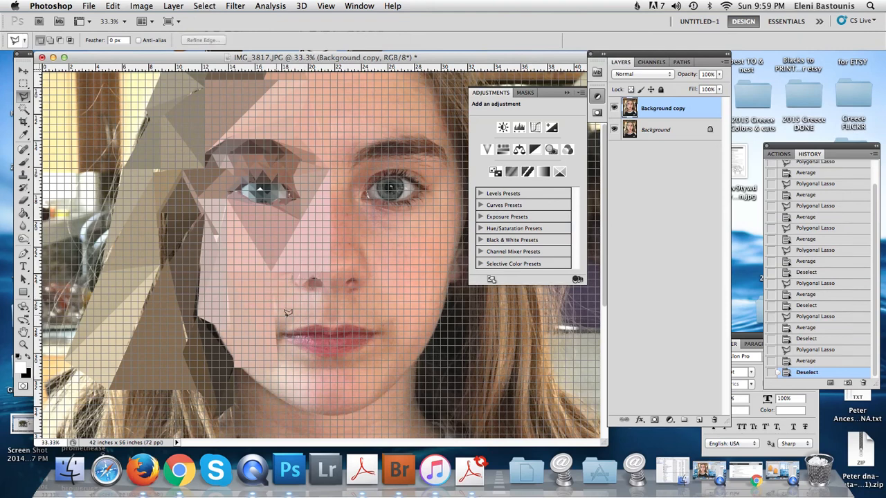
{"action": "left_click", "coordinate": [318, 319]}
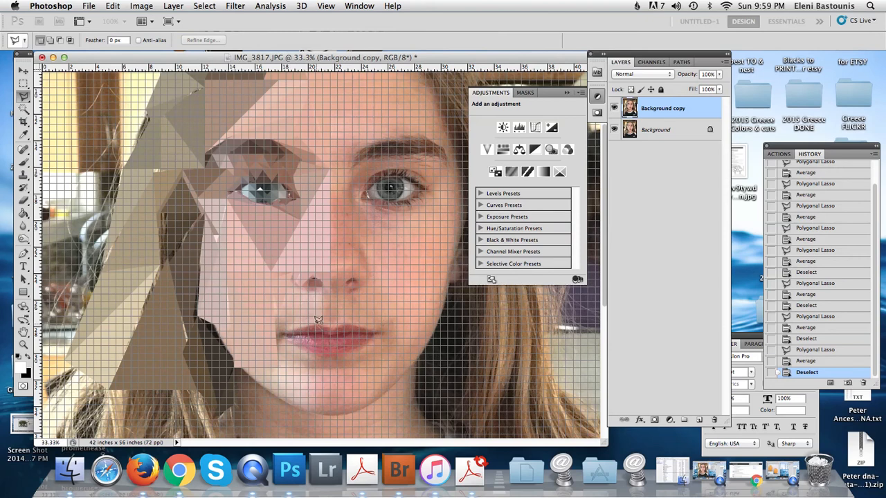
{"action": "left_click", "coordinate": [317, 319]}
{"action": "key", "text": "super+d"}
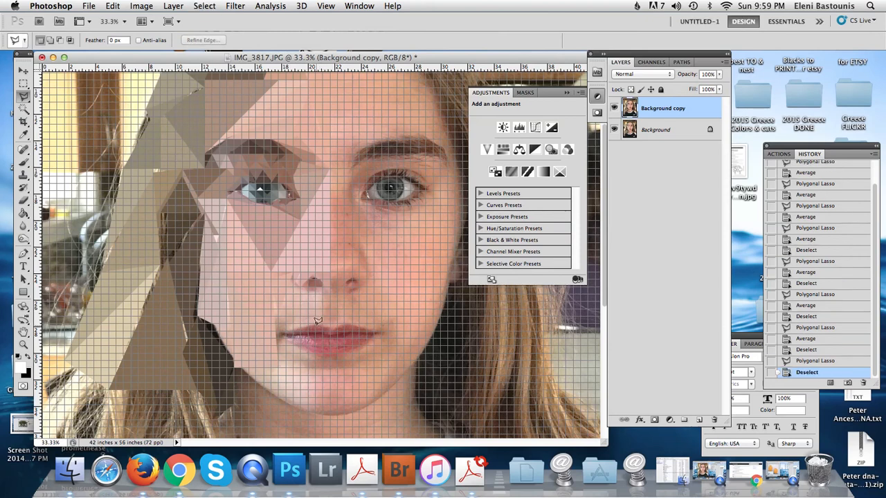
- Average a small facet on the left part of the upper lip and the triangle directly below it on the lower lip
{"action": "left_click", "coordinate": [316, 320]}
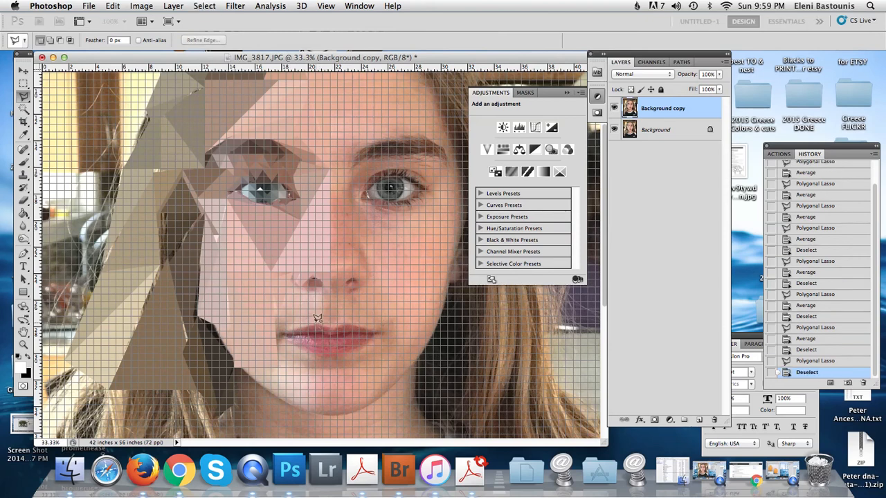
{"action": "left_click", "coordinate": [316, 325]}
{"action": "key", "text": "super+f"}
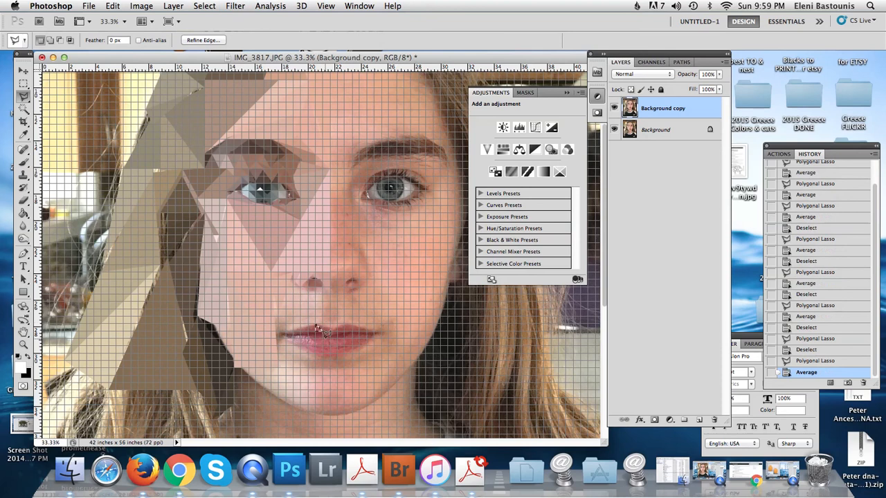
{"action": "left_click", "coordinate": [319, 332]}
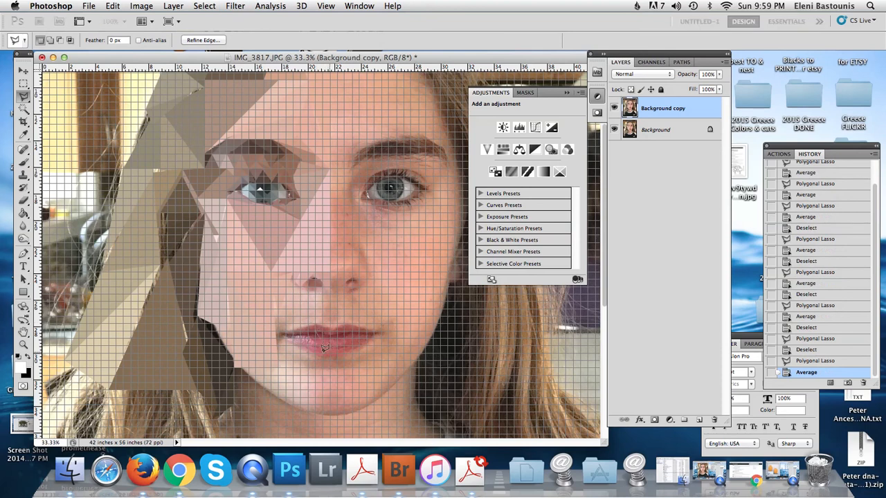
{"action": "left_click", "coordinate": [316, 352]}
{"action": "left_click", "coordinate": [316, 332]}
{"action": "key", "text": "super+f"}
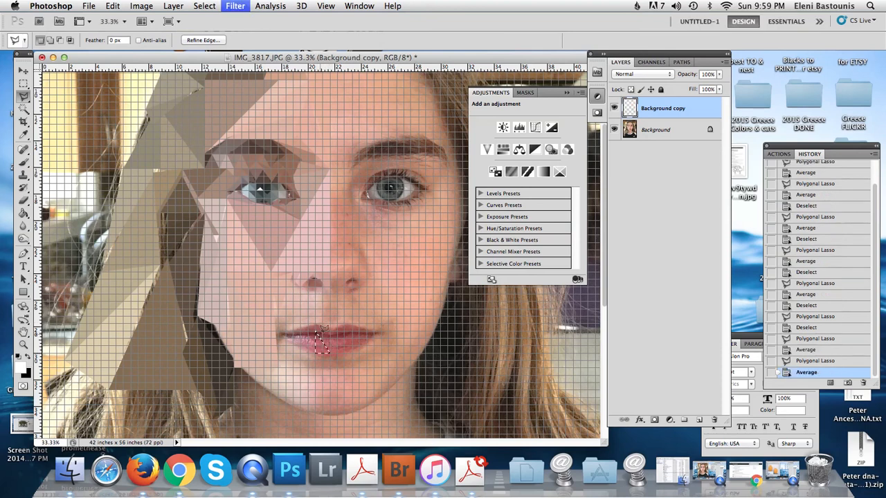
- Average the facet at the centre of the lips, extending down to the lower lip's edge
{"action": "left_click", "coordinate": [339, 332]}
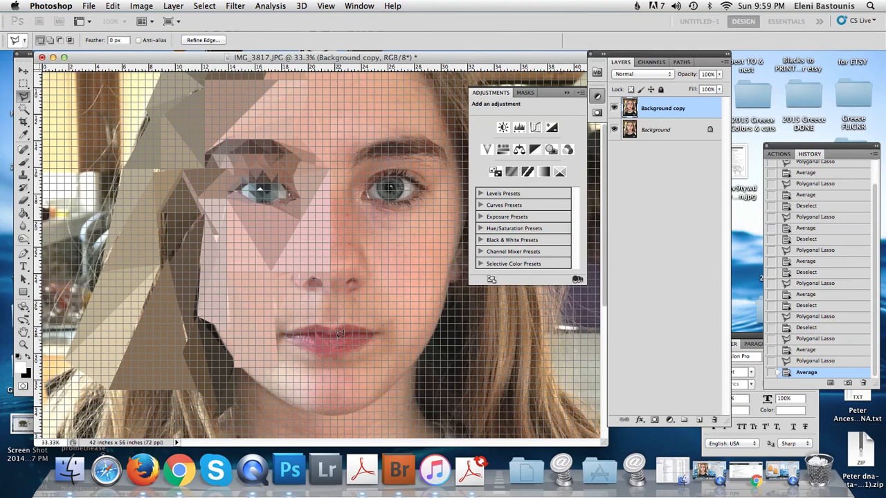
{"action": "left_click", "coordinate": [341, 350]}
{"action": "left_click", "coordinate": [331, 352]}
{"action": "left_click", "coordinate": [339, 332]}
{"action": "key", "text": "super+f"}
- Average a thin sliver on the upper lip just right of its centre
{"action": "left_click", "coordinate": [345, 326]}
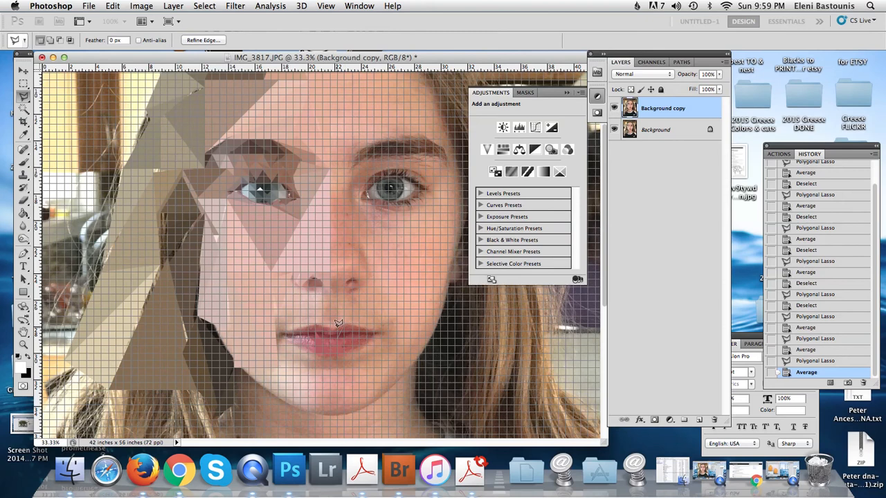
{"action": "double_click", "coordinate": [339, 336]}
{"action": "key", "text": "super+f"}
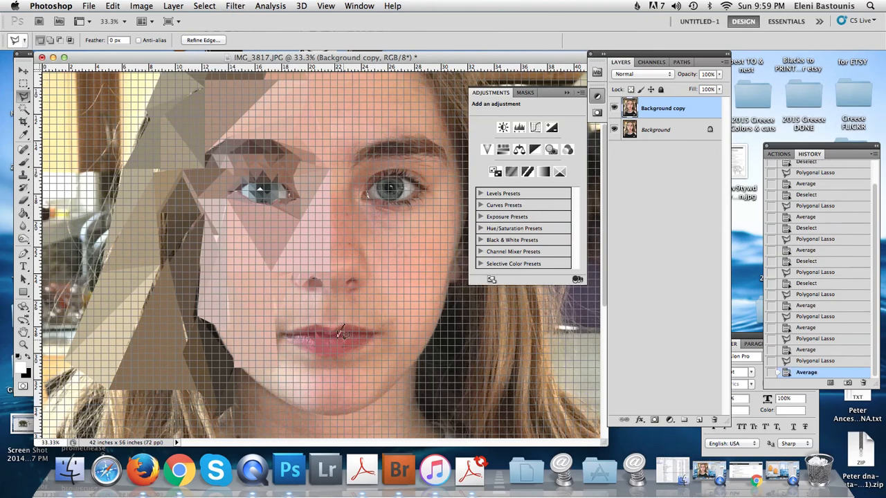
{"action": "key", "text": "super+f"}
{"action": "key", "text": "super+f"}
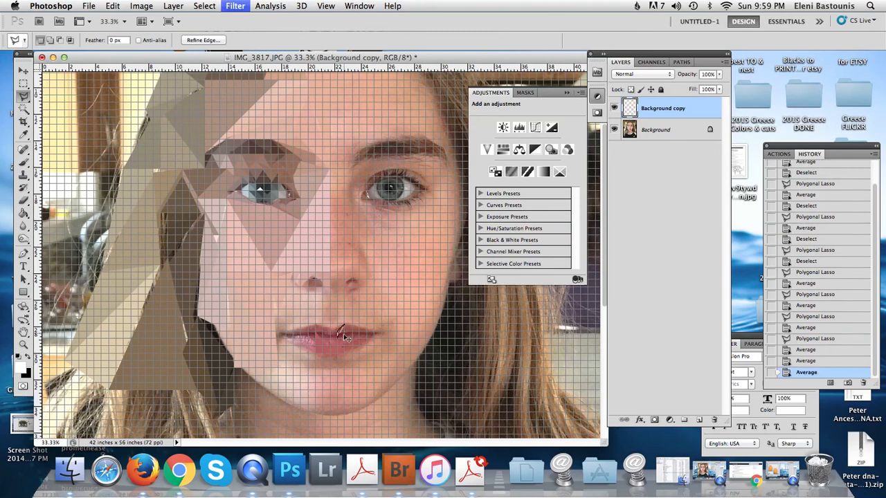
{"action": "left_click", "coordinate": [337, 330]}
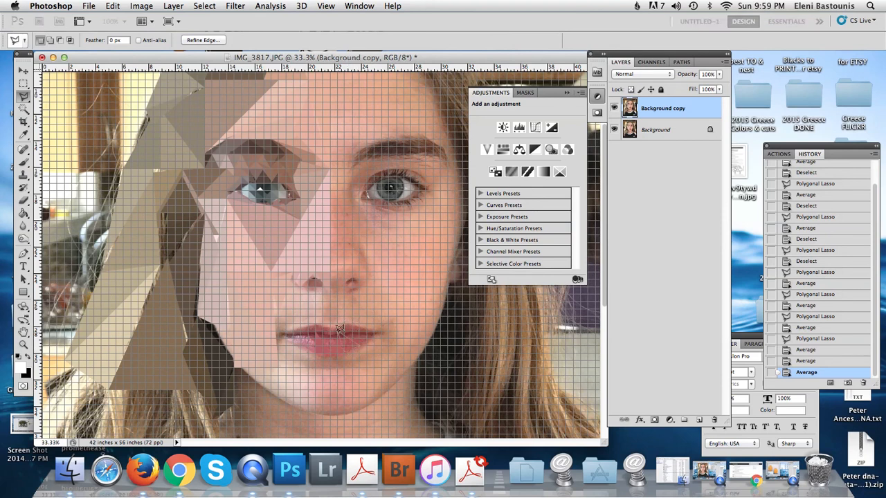
- Average a small facet on the lower lip just right of centre and the triangle at the right end of the lips
{"action": "left_click", "coordinate": [339, 330]}
{"action": "key", "text": "super+f"}
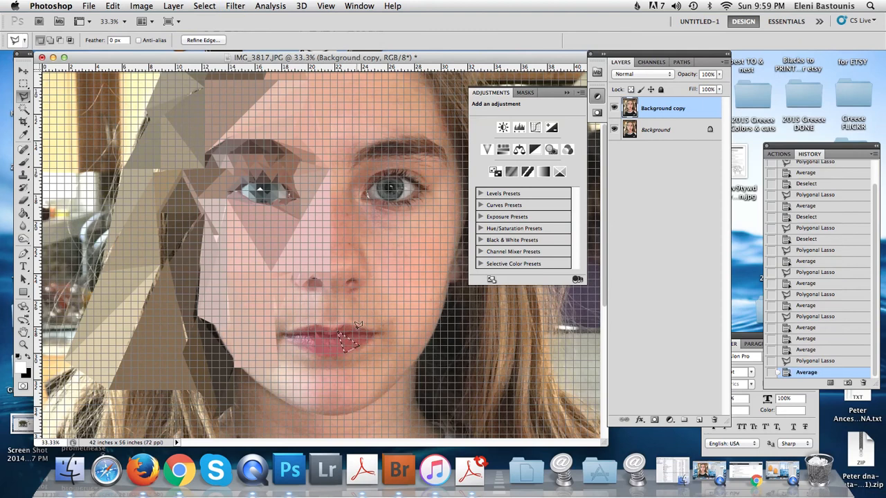
{"action": "left_click", "coordinate": [342, 329]}
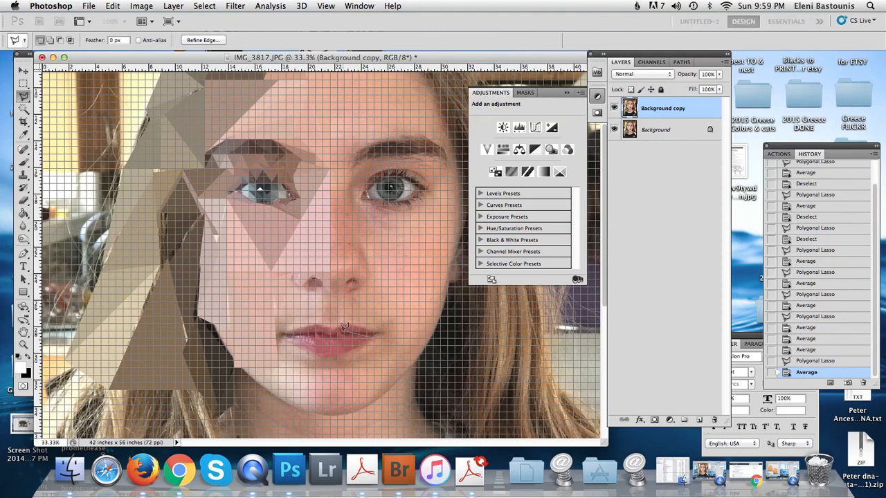
{"action": "left_click", "coordinate": [343, 327]}
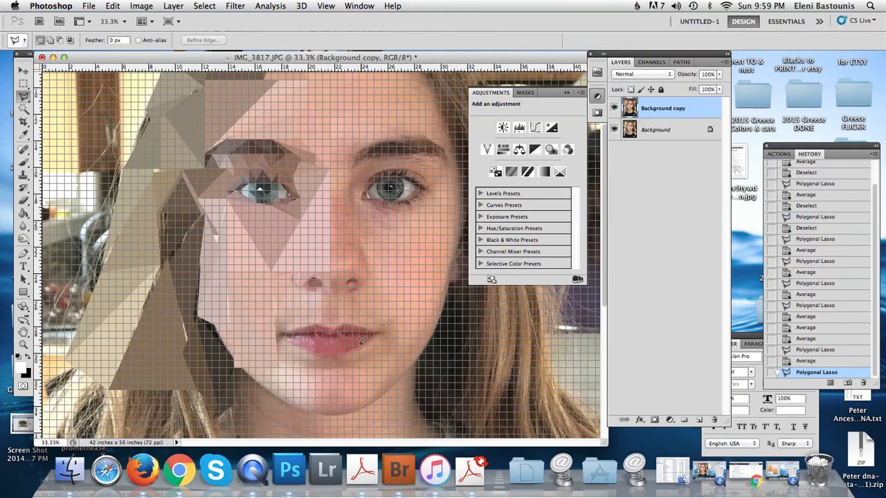
{"action": "left_click", "coordinate": [361, 341]}
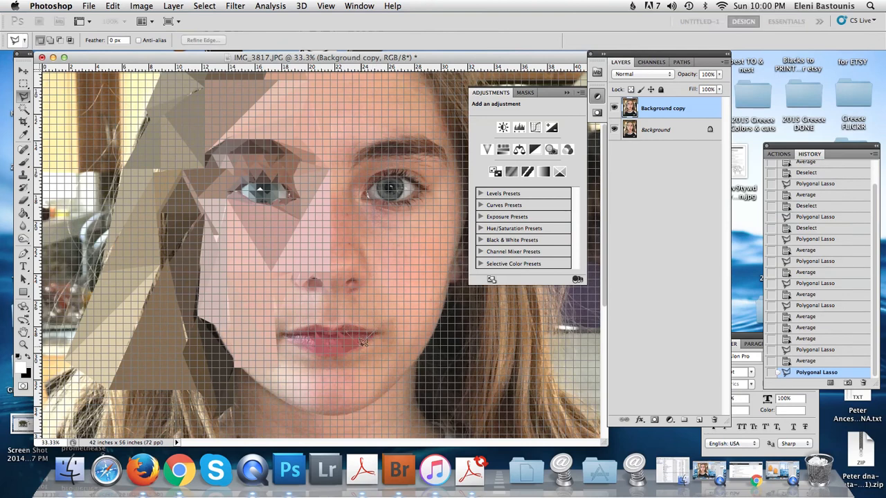
{"action": "left_click", "coordinate": [363, 341]}
{"action": "key", "text": "super+f"}
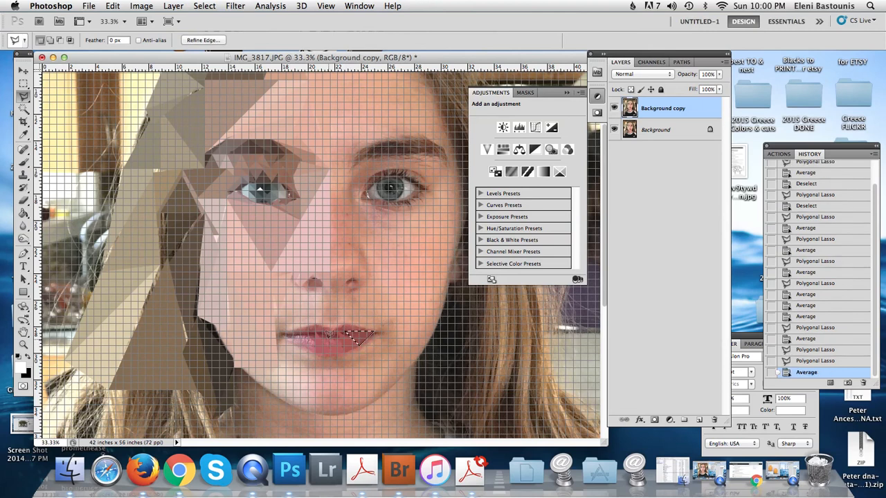
- Average the left part of the lower lip and the upper-lip facet above it, reaching out to the left mouth corner
{"action": "left_click", "coordinate": [294, 338]}
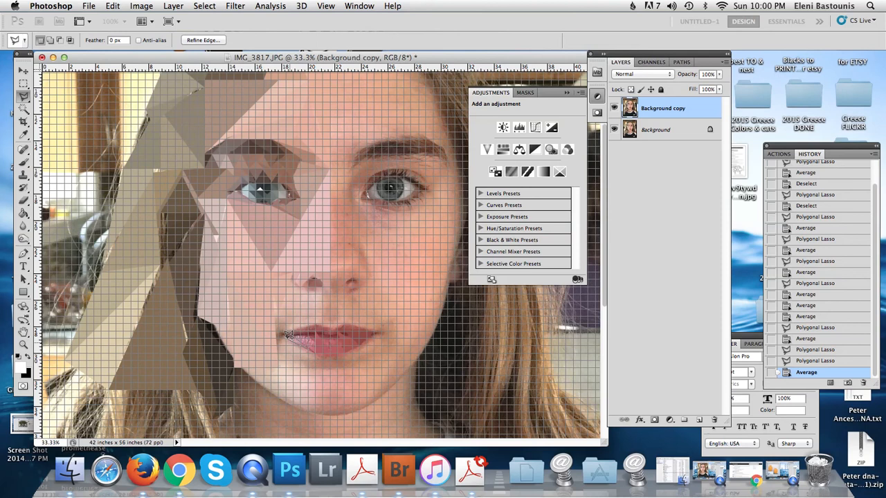
{"action": "left_click", "coordinate": [287, 332]}
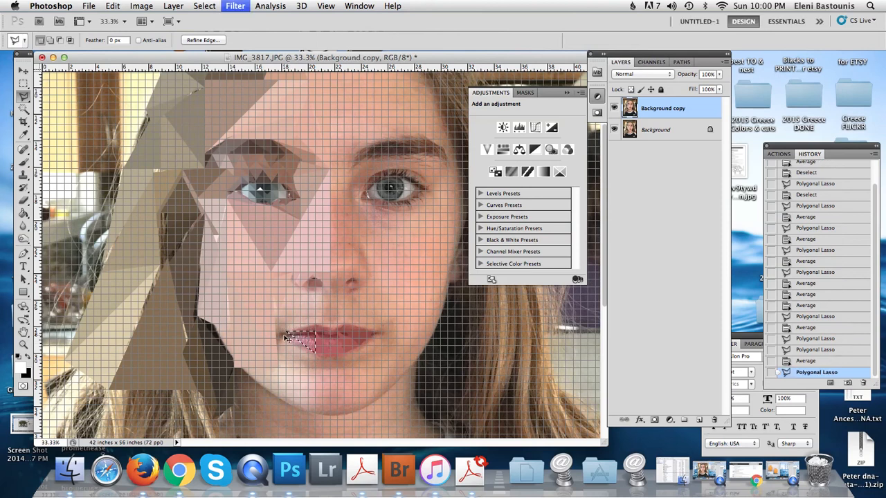
{"action": "key", "text": "super+f"}
{"action": "left_click", "coordinate": [285, 335]}
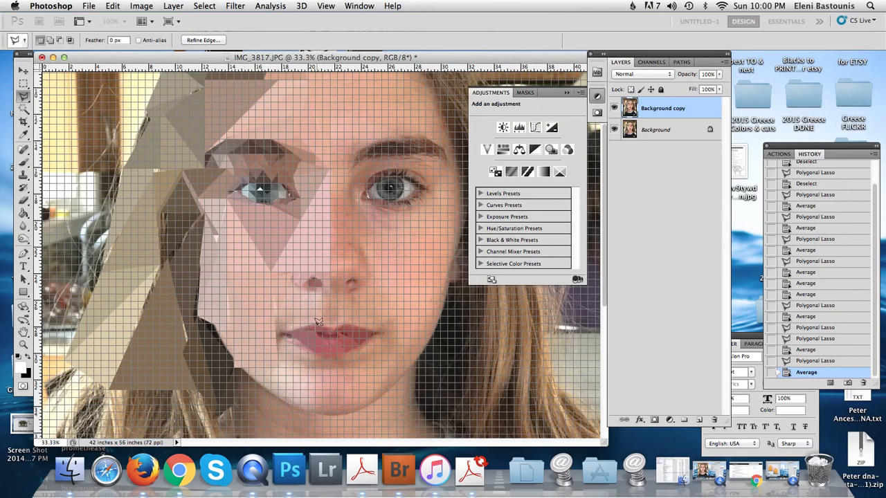
{"action": "left_click", "coordinate": [317, 320]}
{"action": "left_click", "coordinate": [314, 324]}
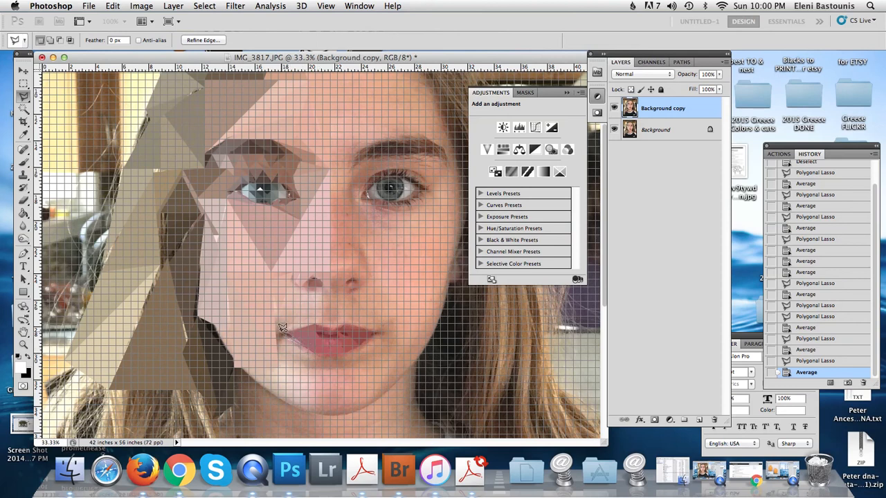
{"action": "left_click", "coordinate": [281, 331]}
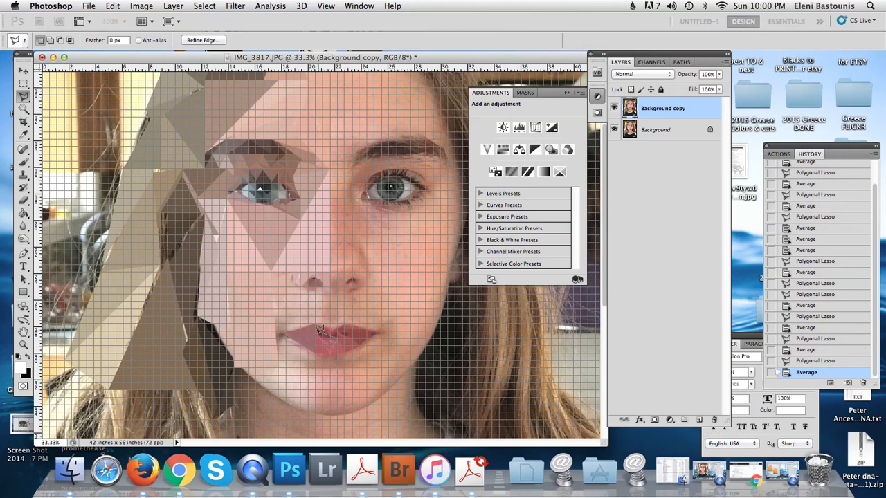
- Average a downward-pointing triangle at the centre of the lips and the small slivers along the upper lip's middle
{"action": "left_click", "coordinate": [317, 332]}
{"action": "key", "text": "super+f"}
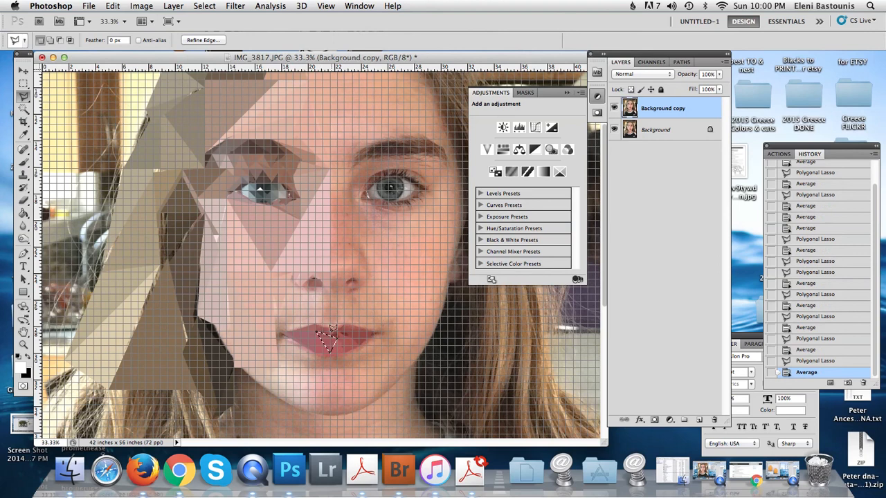
{"action": "left_click", "coordinate": [334, 327]}
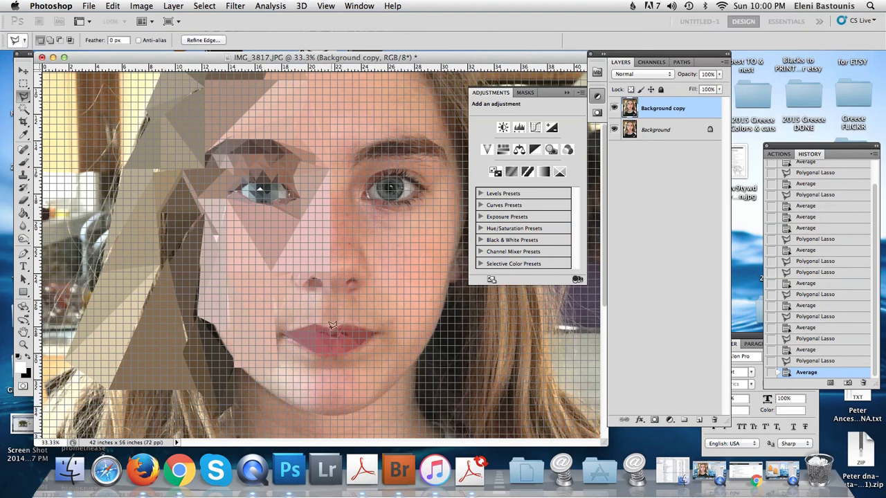
{"action": "left_click", "coordinate": [334, 328]}
{"action": "key", "text": "super+f"}
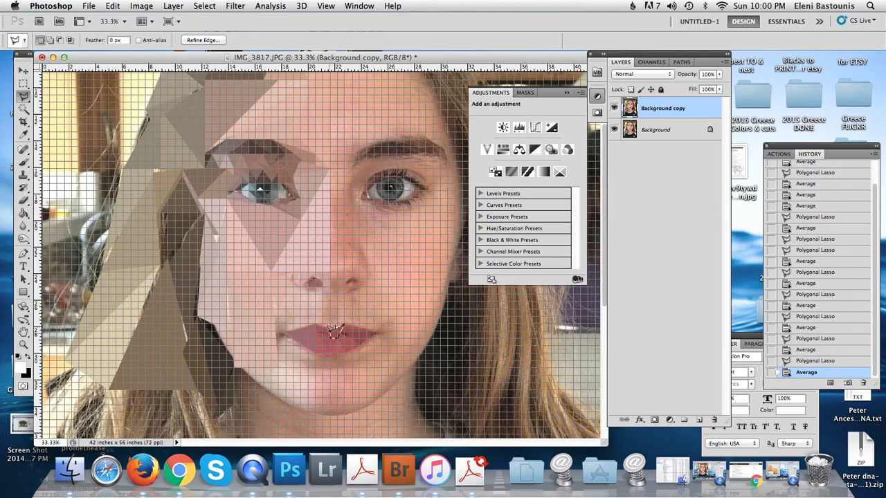
{"action": "left_click", "coordinate": [325, 324]}
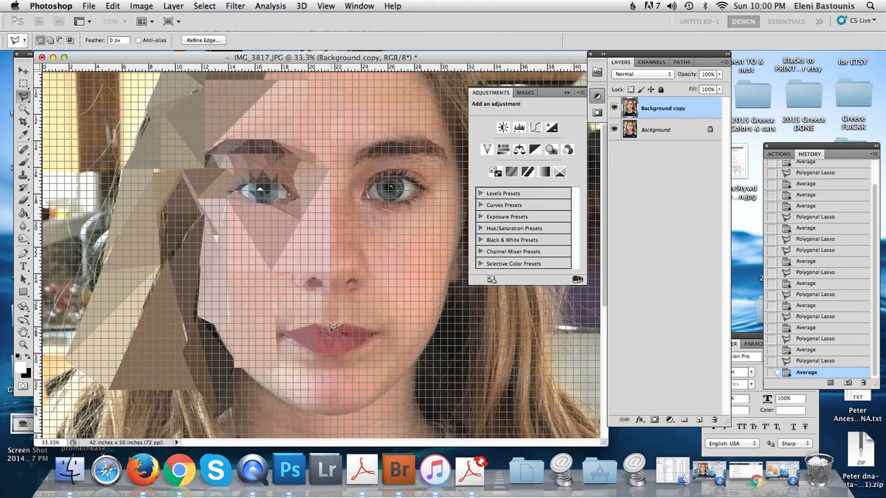
{"action": "double_click", "coordinate": [332, 328]}
{"action": "key", "text": "super+f"}
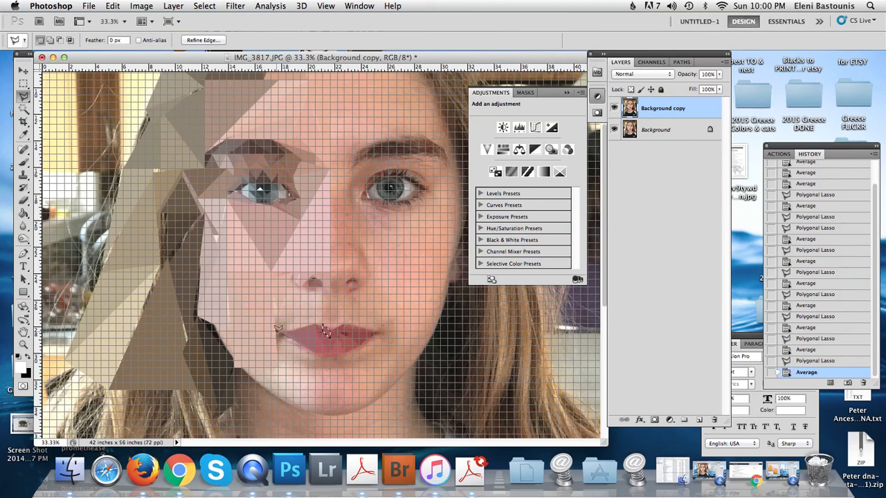
- Average a long facet running from the left mouth corner down to the jawline and the chin tip
{"action": "left_click", "coordinate": [279, 332]}
{"action": "left_click", "coordinate": [339, 409]}
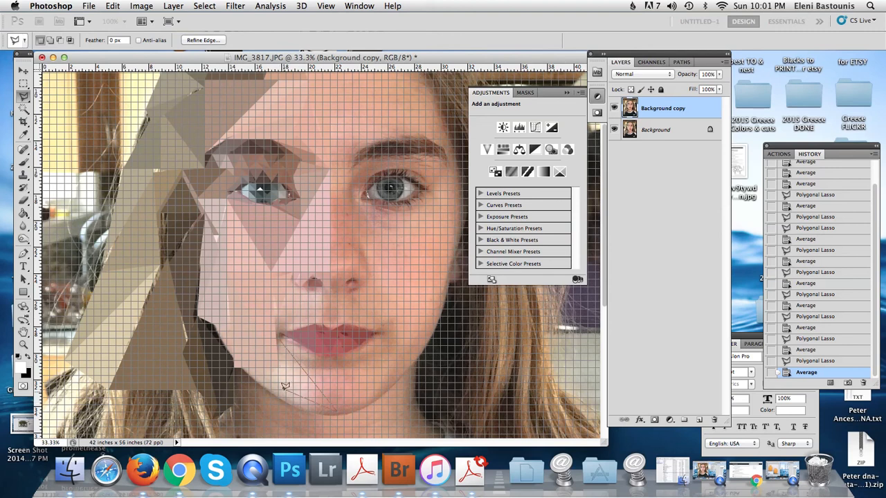
{"action": "left_click", "coordinate": [278, 335]}
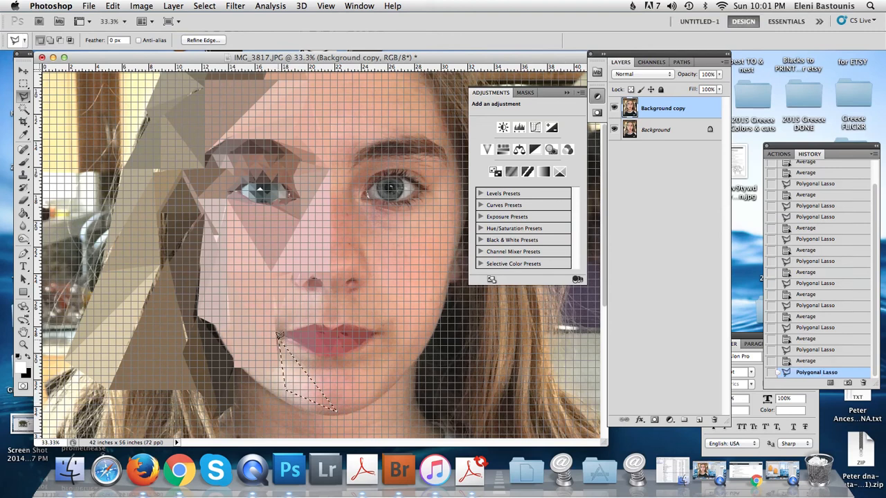
{"action": "key", "text": "super+f"}
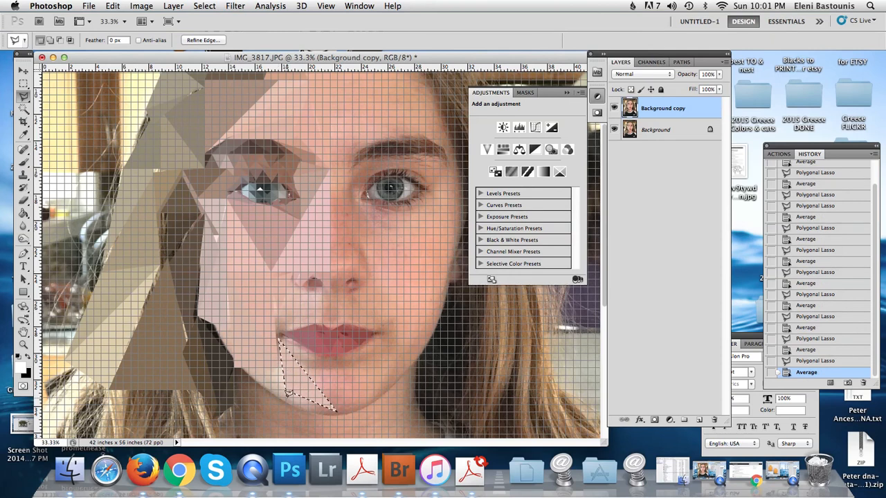
- Average two small adjacent triangles along the left jawline, below and left of the mouth corner
{"action": "left_click", "coordinate": [287, 393]}
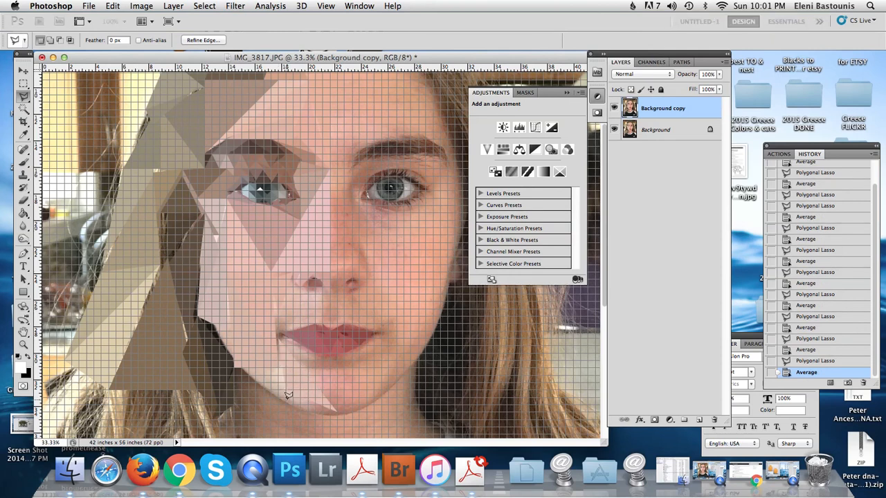
{"action": "left_click", "coordinate": [277, 337]}
{"action": "left_click", "coordinate": [288, 393]}
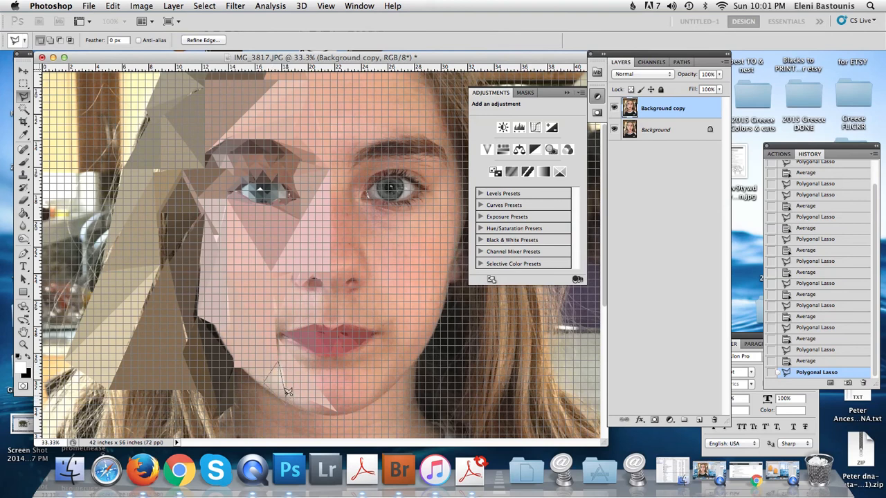
{"action": "key", "text": "super+f"}
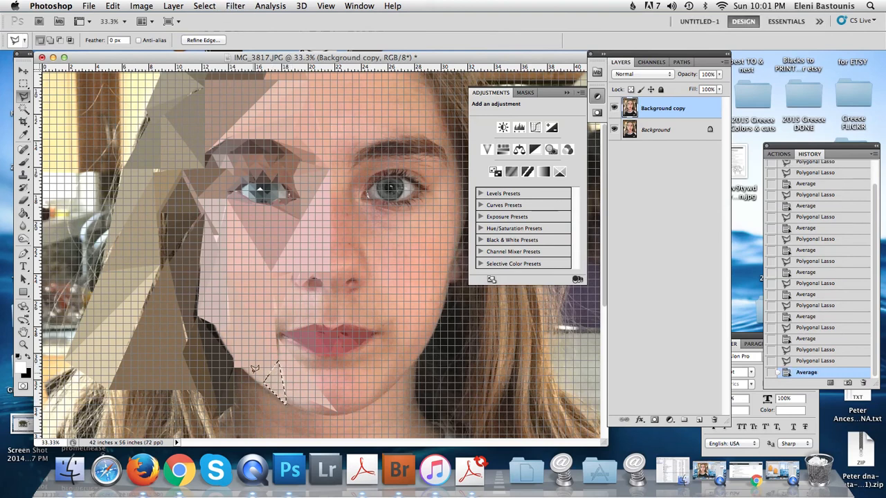
{"action": "left_click", "coordinate": [245, 372]}
{"action": "left_click", "coordinate": [263, 382]}
{"action": "left_click", "coordinate": [276, 366]}
{"action": "left_click", "coordinate": [246, 372]}
{"action": "key", "text": "super+f"}
- Average the two large facets under the lower lip, each spanning a mouth corner, the lip's bottom centre and the chin tip
{"action": "left_click", "coordinate": [279, 334]}
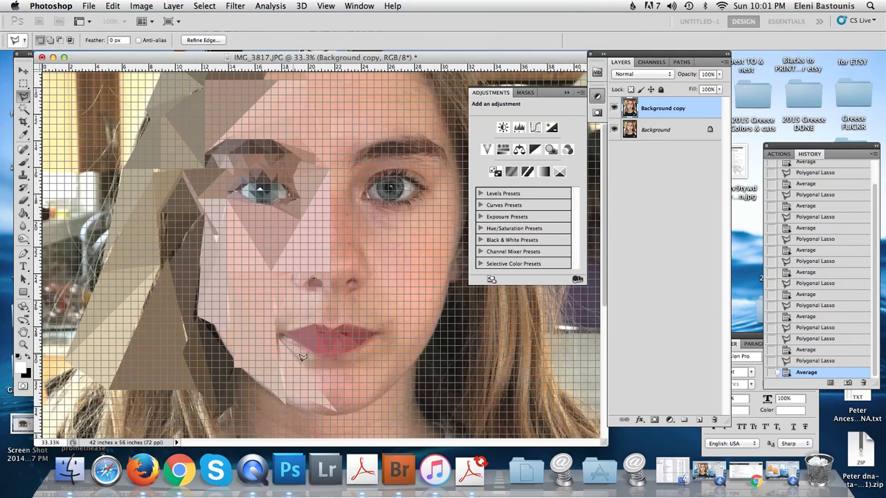
{"action": "left_click", "coordinate": [335, 410]}
{"action": "left_click", "coordinate": [280, 335]}
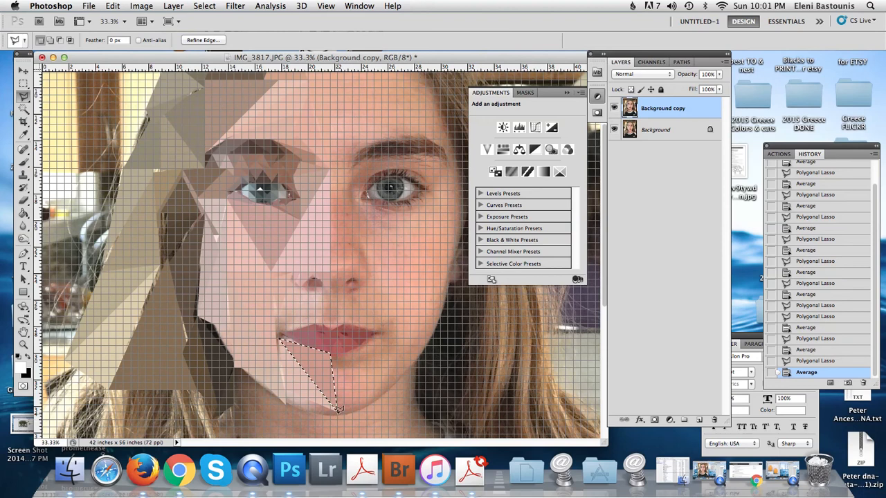
{"action": "key", "text": "super+f"}
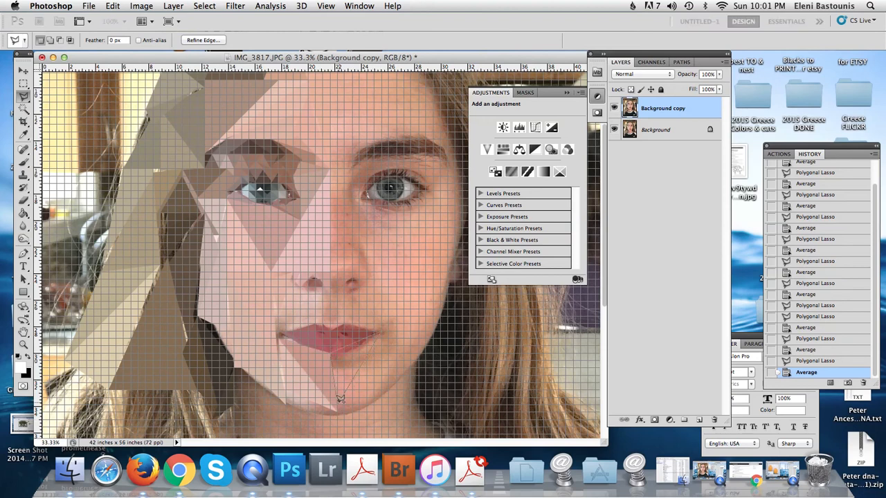
{"action": "double_click", "coordinate": [339, 401]}
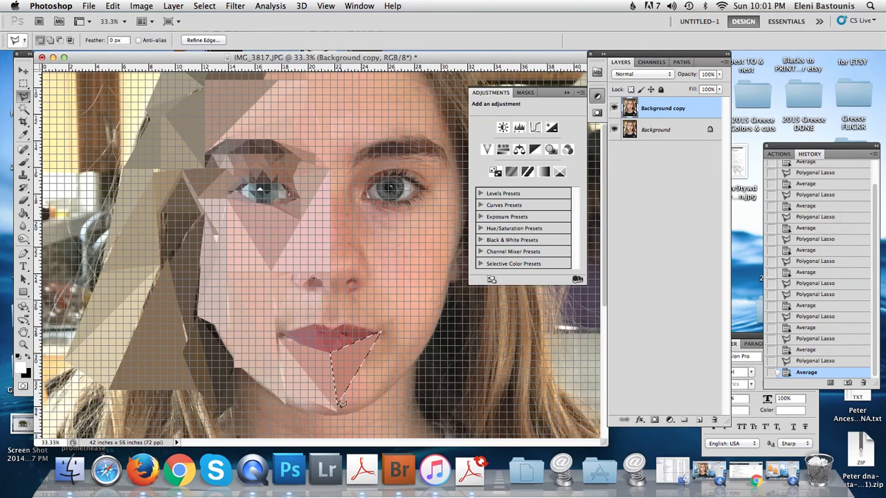
{"action": "key", "text": "ctrl+f"}
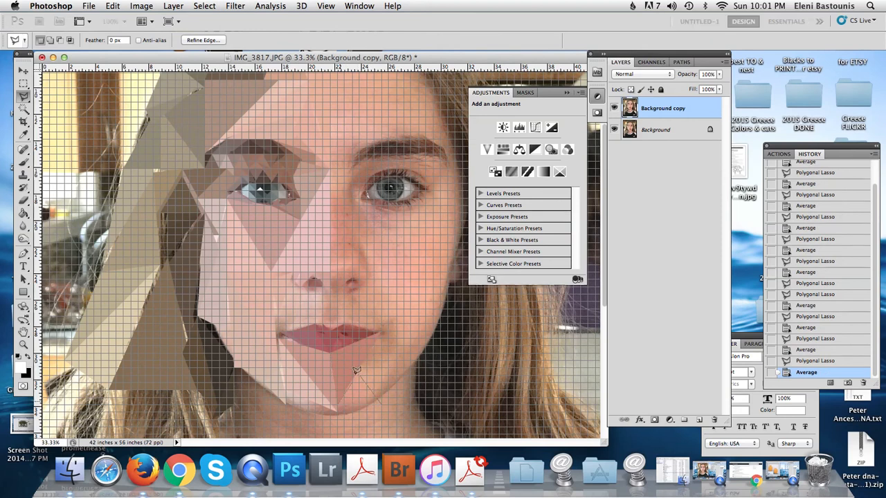
- Average a triangle on the right side of the chin and the narrow facet from the right mouth corner to the jaw
{"action": "left_click", "coordinate": [359, 375]}
{"action": "key", "text": "super+f"}
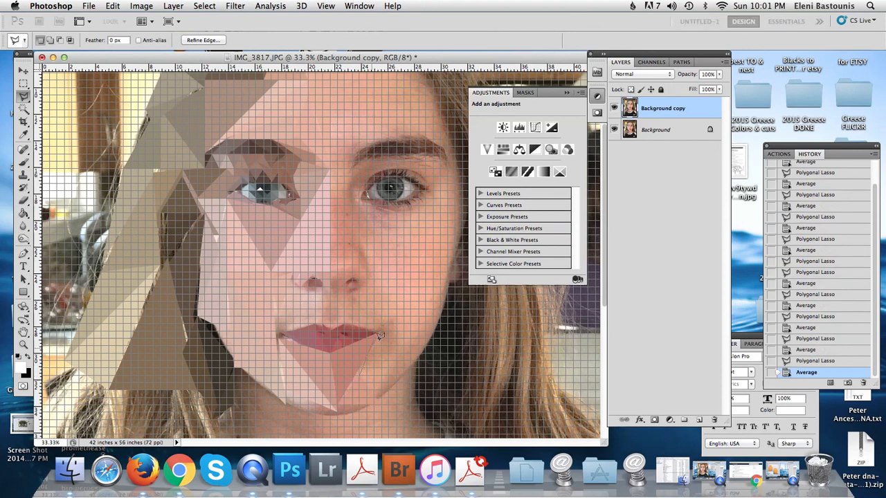
{"action": "left_click", "coordinate": [380, 333]}
{"action": "left_click", "coordinate": [374, 403]}
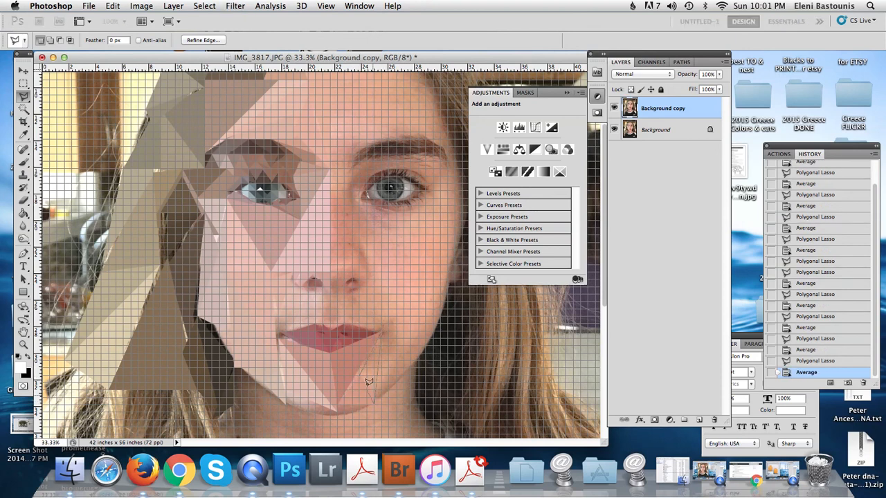
{"action": "double_click", "coordinate": [362, 371]}
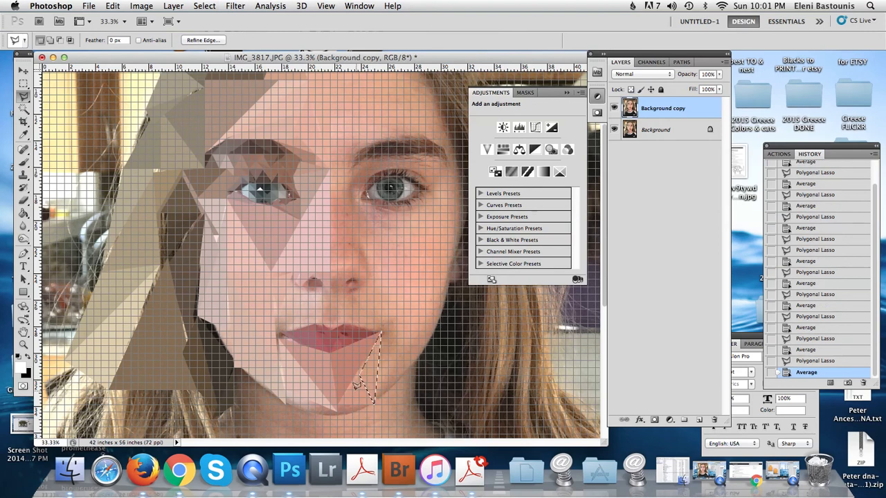
{"action": "key", "text": "super+f"}
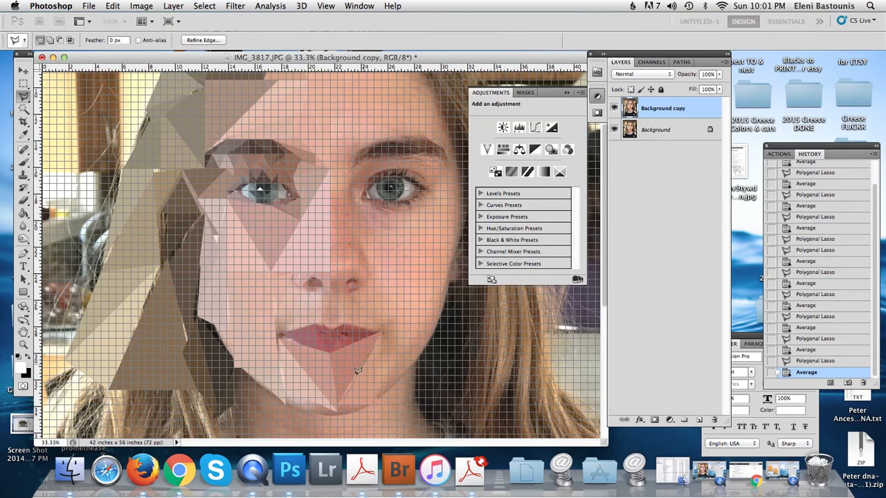
- Average a thin sliver along the right edge of the facet under the right half of the lower lip
{"action": "left_click", "coordinate": [345, 378]}
{"action": "double_click", "coordinate": [345, 398]}
{"action": "key", "text": "super+f"}
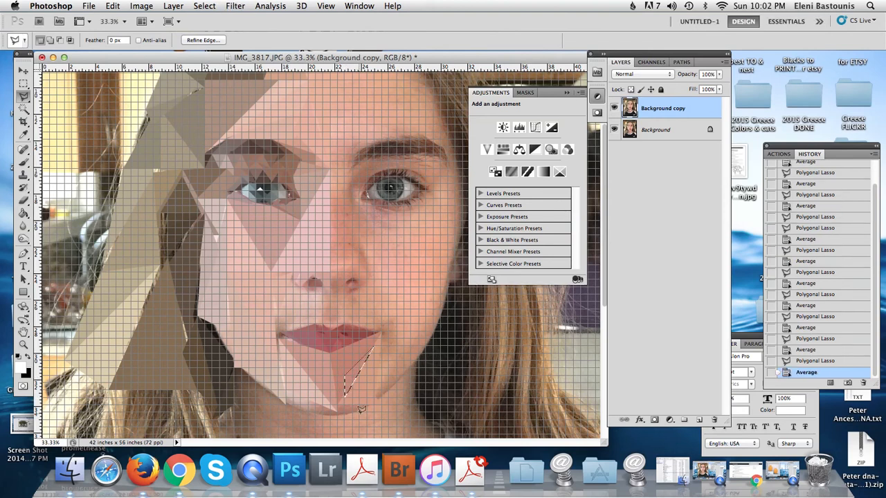
- Average a narrow strip along the chin's lower-left edge, from the jawline to the chin tip
{"action": "left_click", "coordinate": [321, 407]}
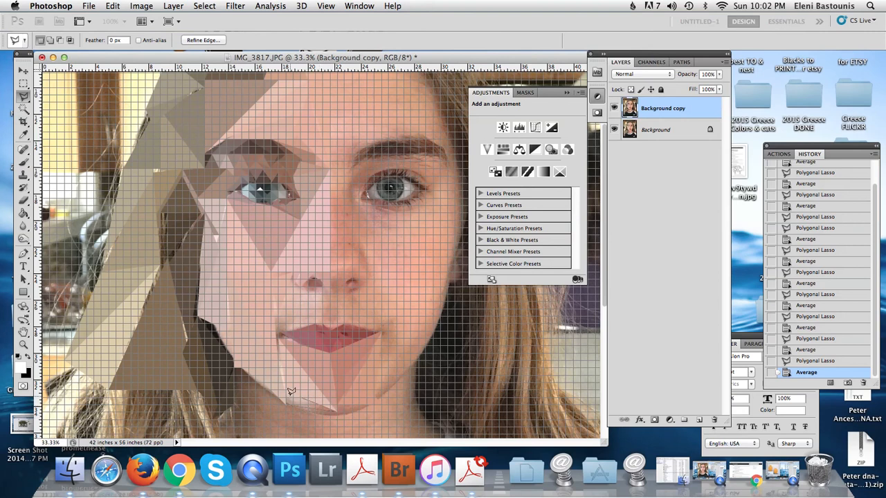
{"action": "left_click", "coordinate": [287, 391]}
{"action": "double_click", "coordinate": [286, 405]}
{"action": "key", "text": "super+f"}
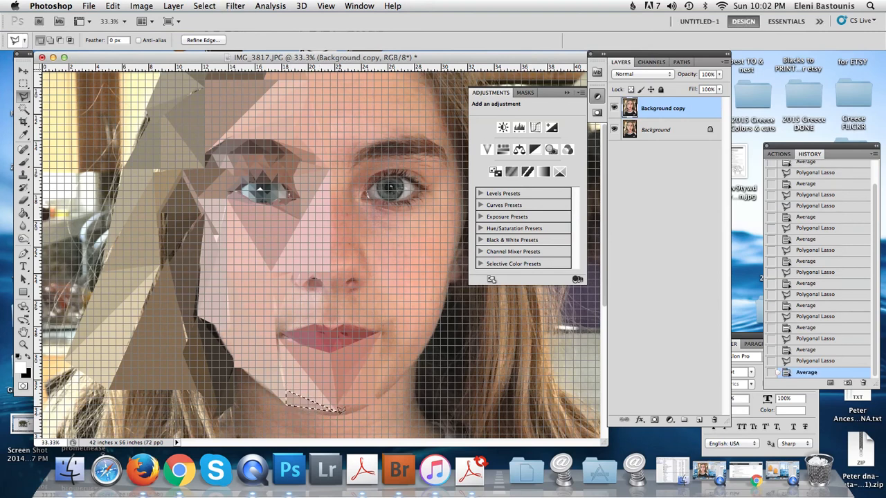
- Average a small facet at the chin tip and a thin sliver just below the chin's lower-left edge
{"action": "left_click", "coordinate": [339, 408]}
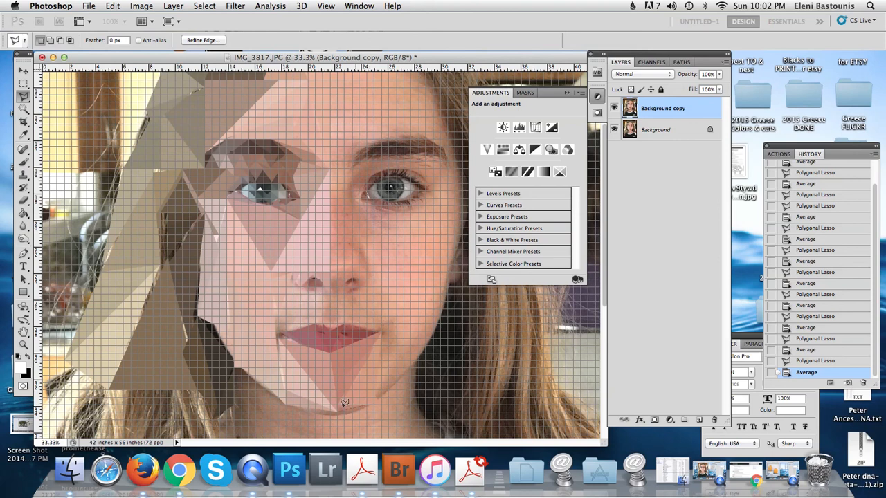
{"action": "left_click", "coordinate": [339, 411]}
{"action": "key", "text": "super+f"}
{"action": "left_click", "coordinate": [335, 412]}
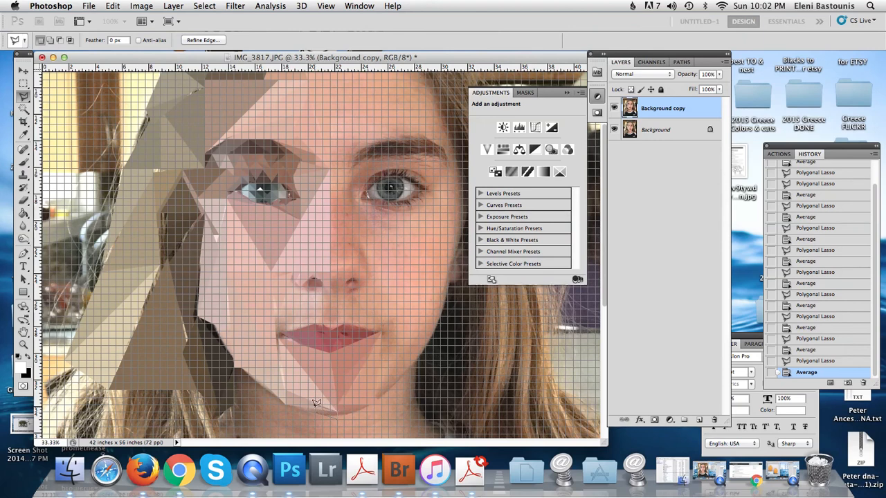
{"action": "left_click", "coordinate": [317, 408]}
{"action": "key", "text": "super+f"}
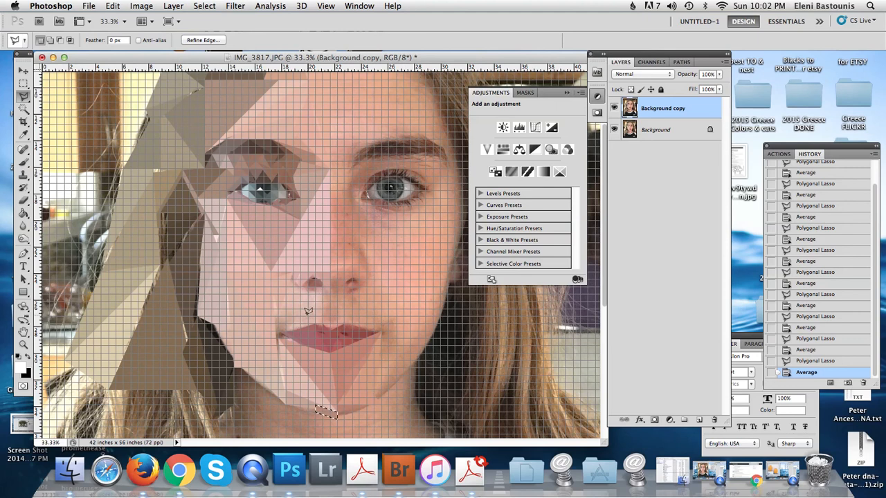
- Average two narrow triangles running from beside the left nostril down to the left half of the upper lip
{"action": "left_click", "coordinate": [296, 278]}
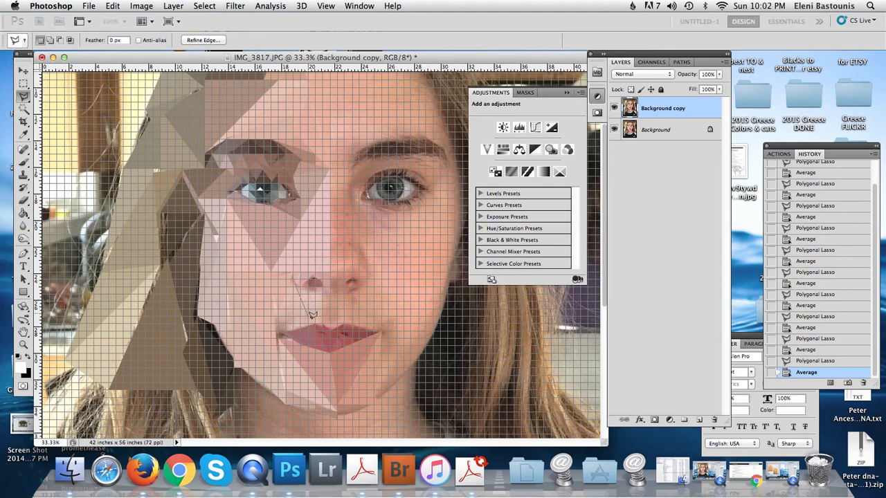
{"action": "left_click", "coordinate": [295, 276]}
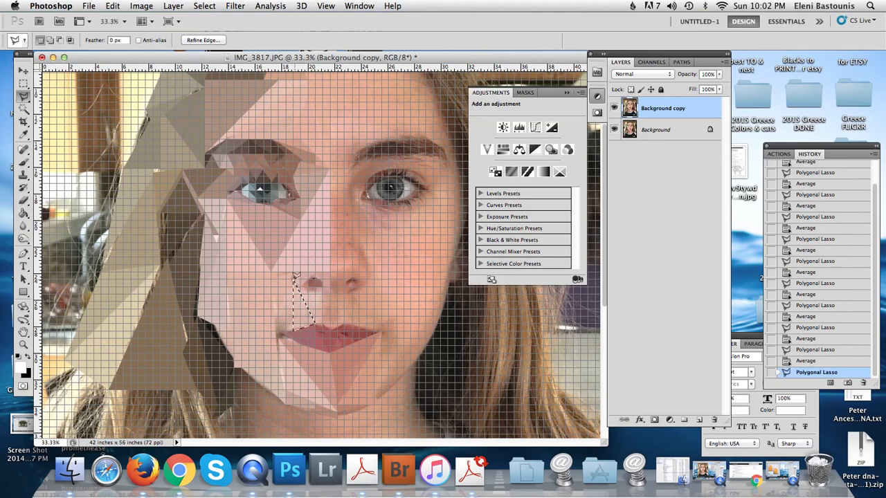
{"action": "key", "text": "super+f"}
{"action": "left_click", "coordinate": [292, 277]}
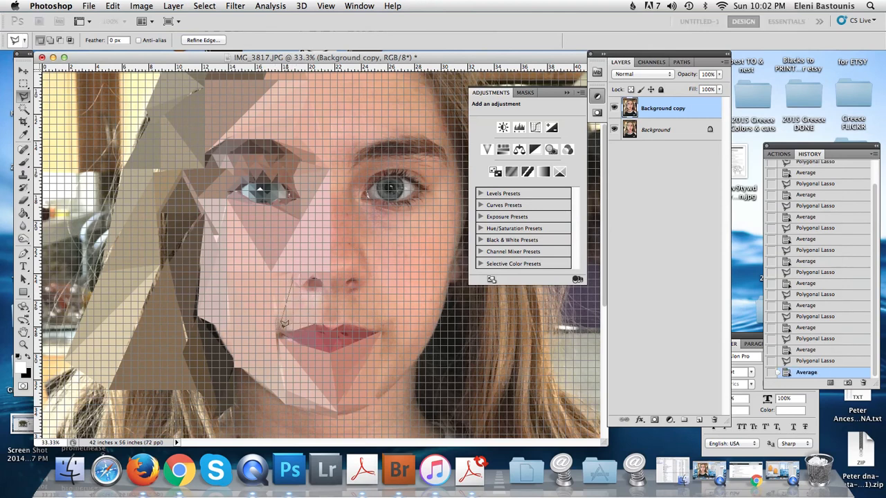
{"action": "left_click", "coordinate": [300, 326]}
{"action": "left_click", "coordinate": [296, 276]}
{"action": "key", "text": "super+f"}
- Average the cheek facet between the left nostril and left mouth corner, and a thin sliver at that mouth corner
{"action": "left_click", "coordinate": [279, 324]}
{"action": "left_click", "coordinate": [271, 300]}
{"action": "left_click", "coordinate": [280, 323]}
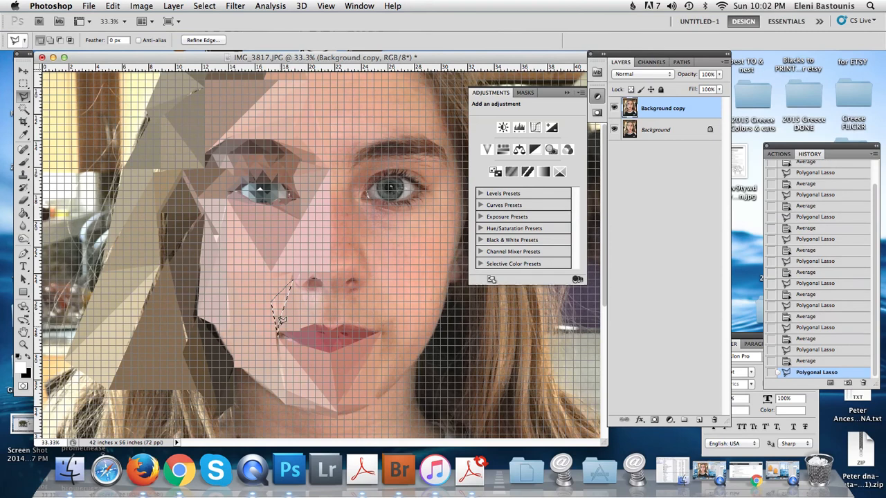
{"action": "left_click", "coordinate": [279, 325]}
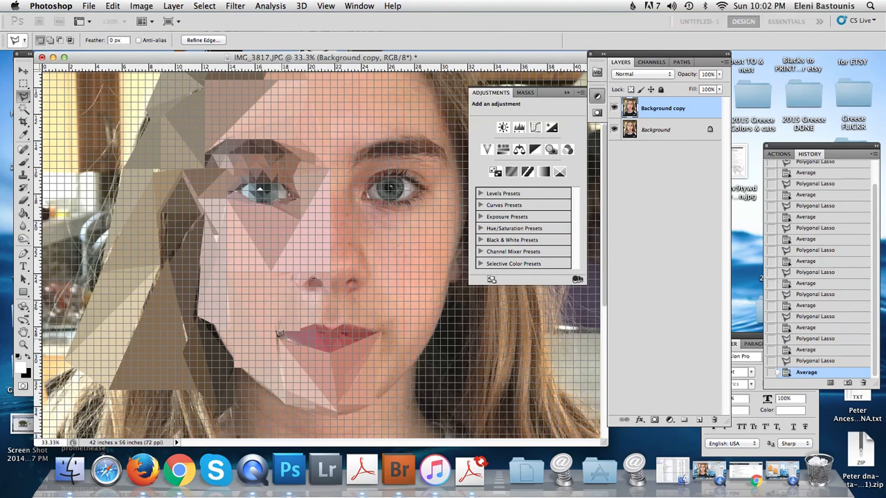
{"action": "left_click", "coordinate": [281, 326]}
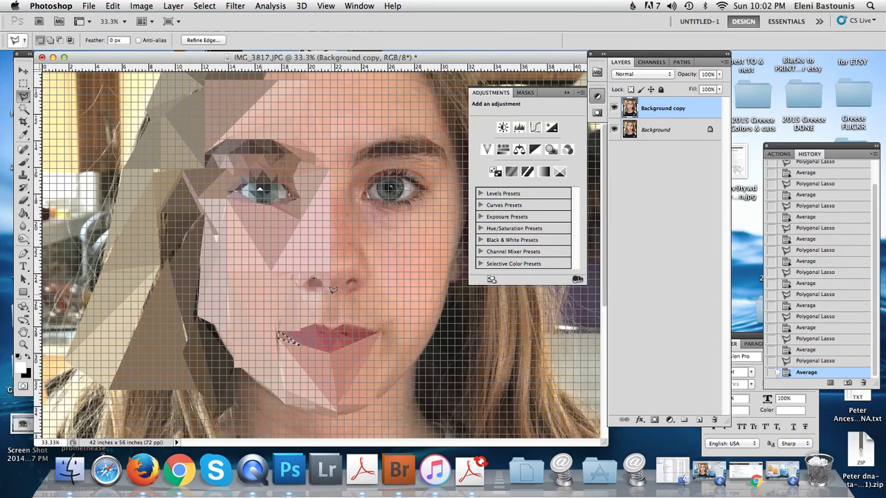
- Average the facets between the nose base and upper lip, including a triangle from beneath the left nostril to the lip's left peak
{"action": "left_click", "coordinate": [333, 294]}
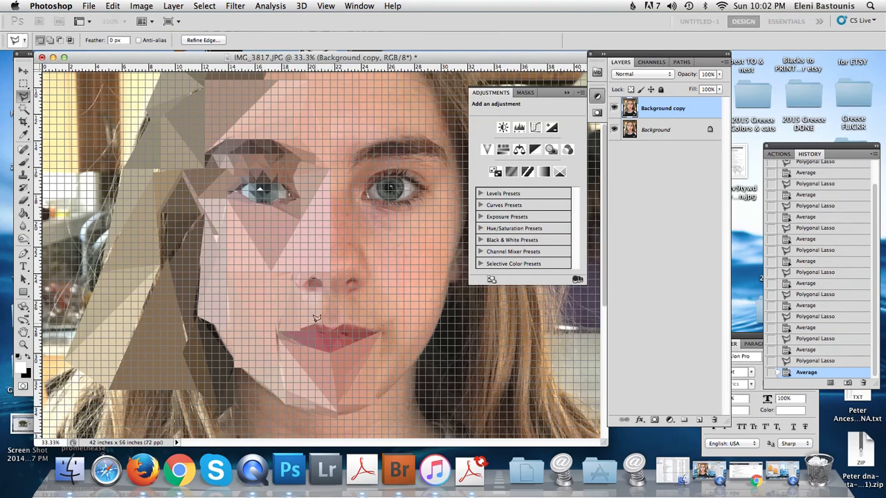
{"action": "left_click", "coordinate": [330, 294]}
{"action": "key", "text": "super+f"}
{"action": "left_click", "coordinate": [300, 295]}
{"action": "left_click", "coordinate": [315, 323]}
{"action": "left_click", "coordinate": [329, 291]}
{"action": "left_click", "coordinate": [303, 292]}
{"action": "key", "text": "super+f"}
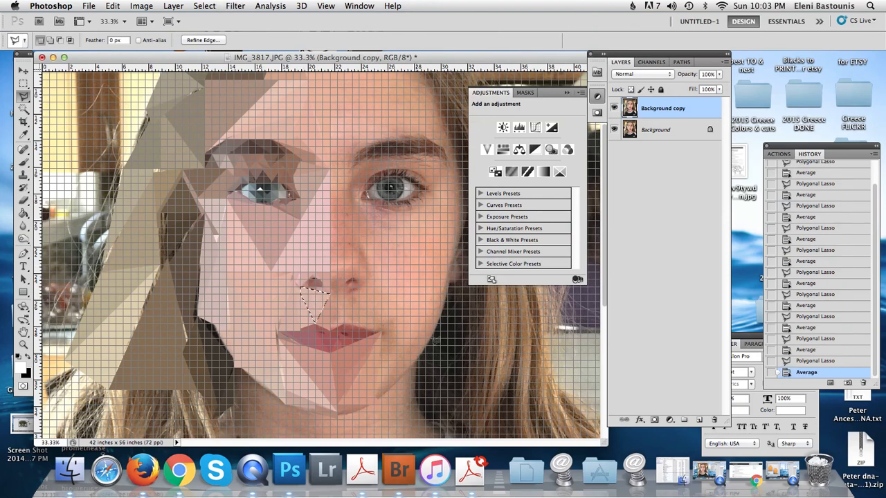
- Average two large neck triangles below the chin, one down to the collar's centre and one along the left jawline
{"action": "left_click_drag", "start_coordinate": [605, 269], "coordinate": [608, 350]}
{"action": "left_click", "coordinate": [332, 275]}
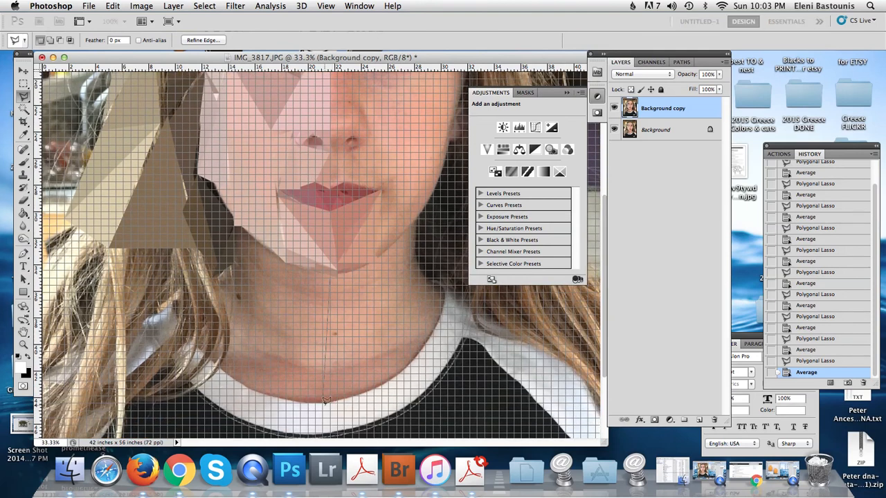
{"action": "left_click", "coordinate": [332, 275]}
{"action": "key", "text": "super+f"}
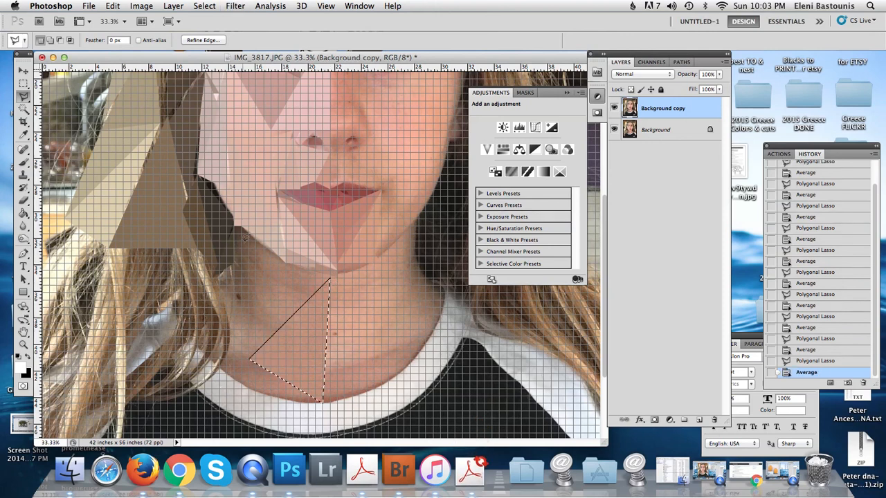
{"action": "left_click", "coordinate": [248, 233]}
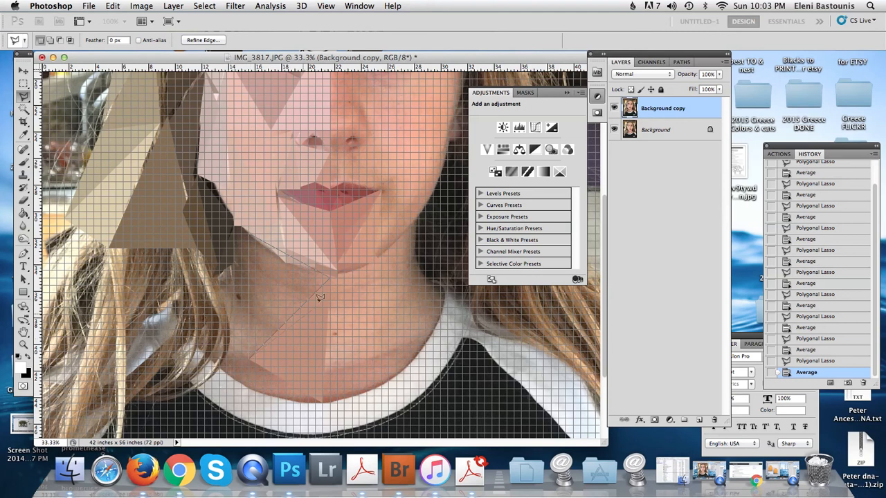
{"action": "left_click", "coordinate": [250, 238]}
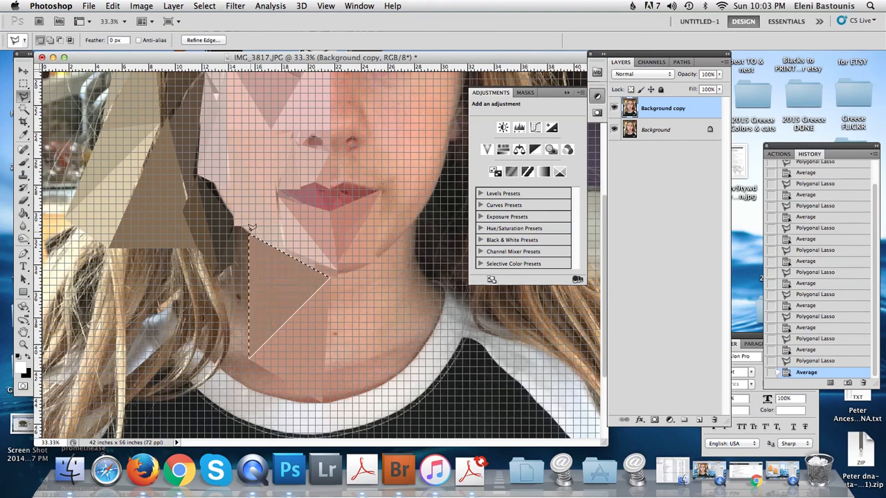
{"action": "key", "text": "super+f"}
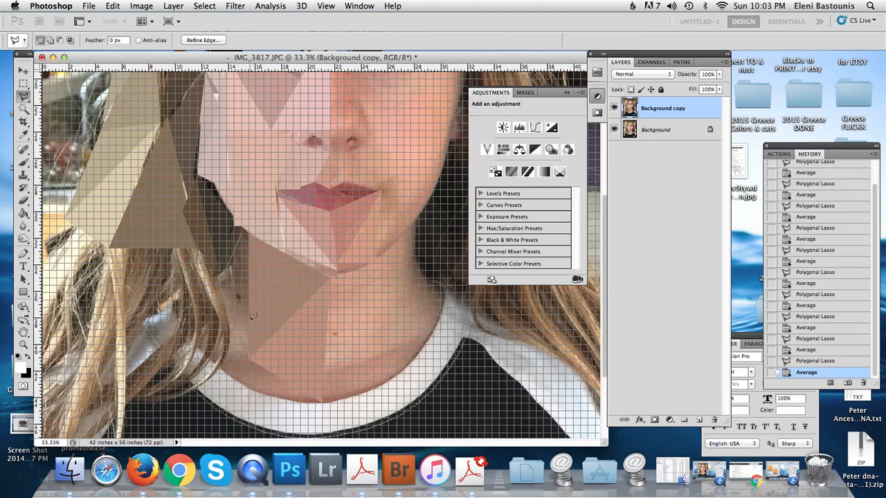
- Average a narrow facet along the neck's left edge and a triangle over the adjacent hair, and clear the selection
{"action": "left_click", "coordinate": [244, 228]}
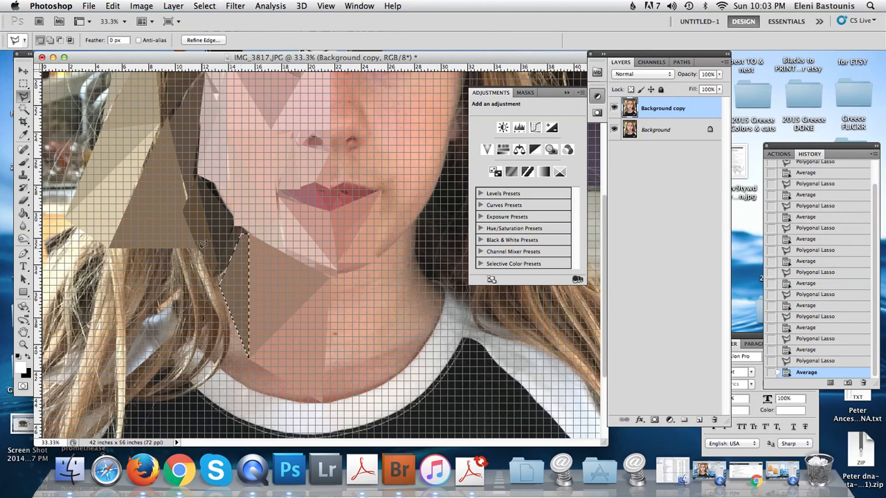
{"action": "key", "text": "super+f"}
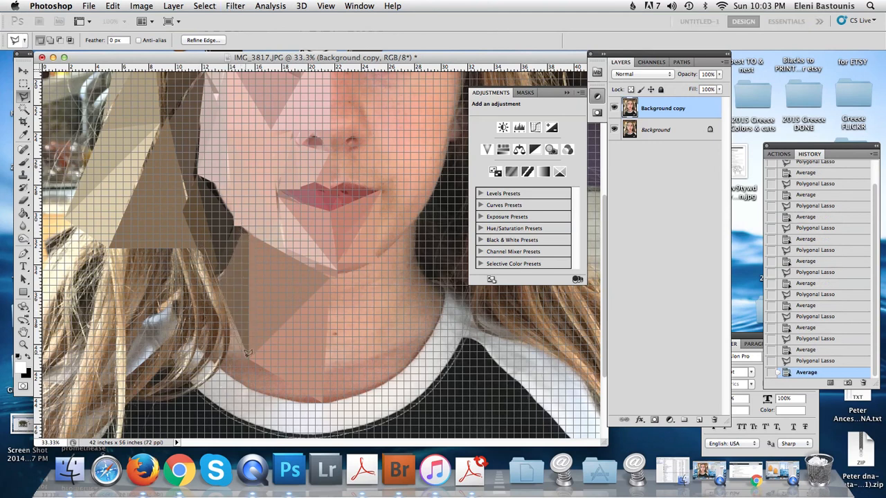
{"action": "left_click", "coordinate": [205, 248]}
{"action": "key", "text": "super+f"}
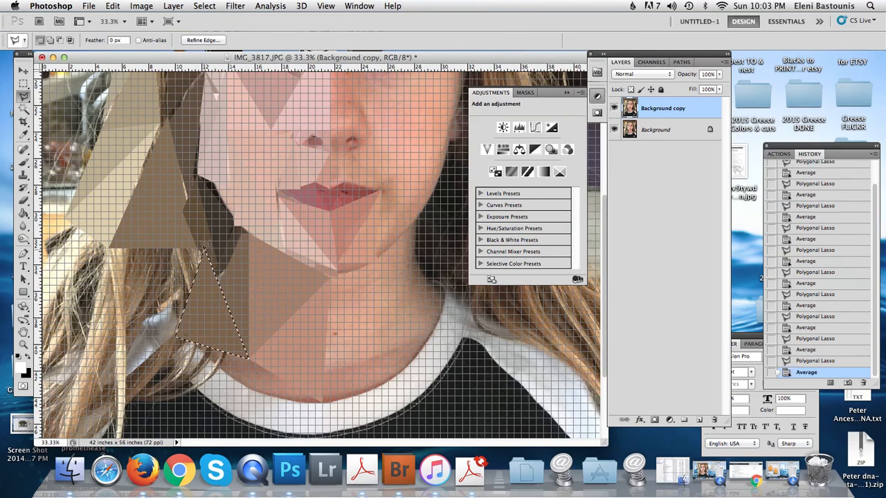
{"action": "left_click", "coordinate": [206, 246]}
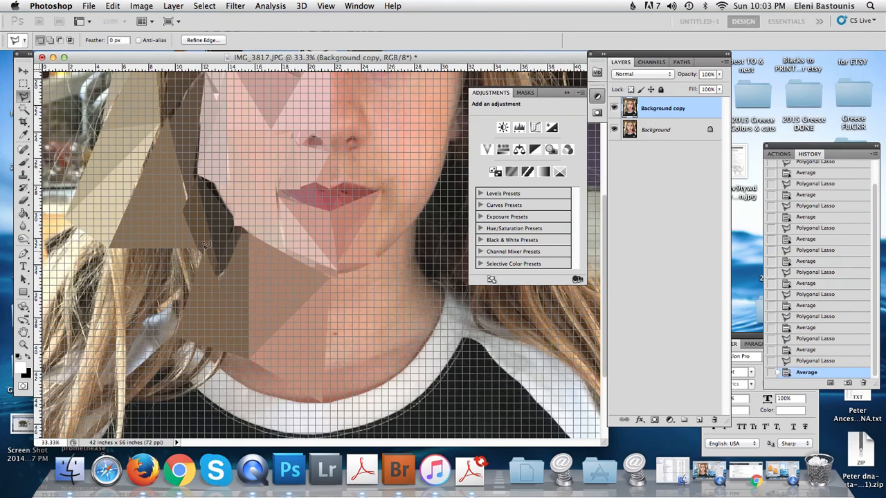
{"action": "key", "text": "super+d"}
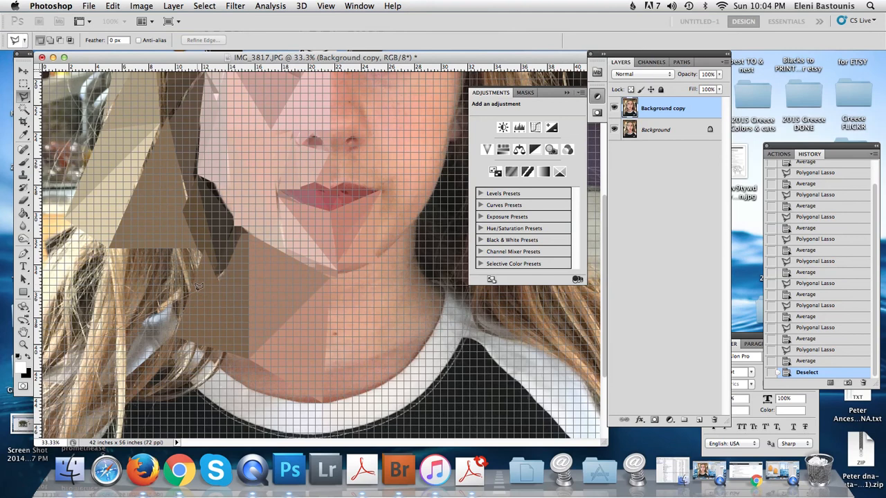
- Average two hair facets left of the neck, one above the shoulder and one directly under the large brown hair triangle
{"action": "left_click", "coordinate": [206, 244]}
{"action": "left_click", "coordinate": [204, 246]}
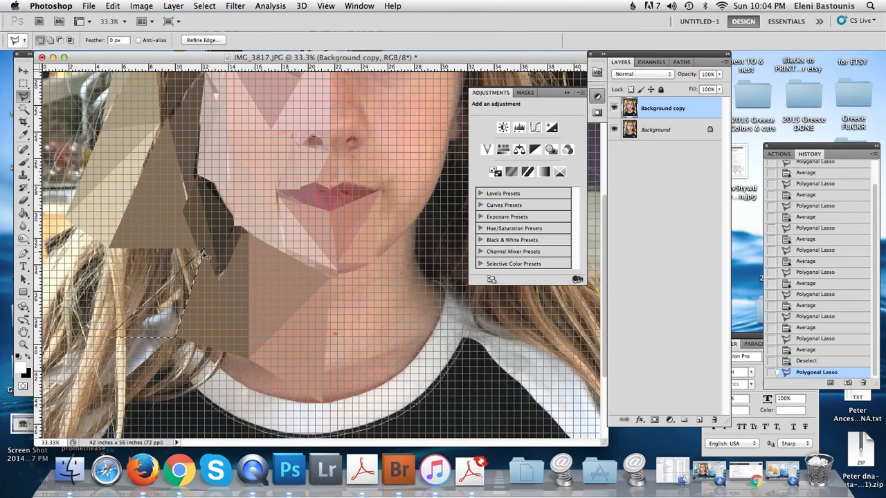
{"action": "key", "text": "super+f"}
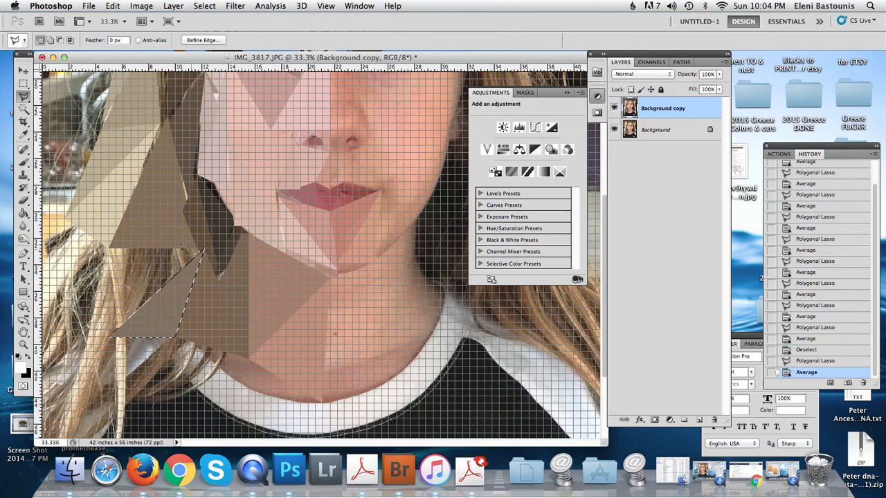
{"action": "left_click", "coordinate": [202, 249]}
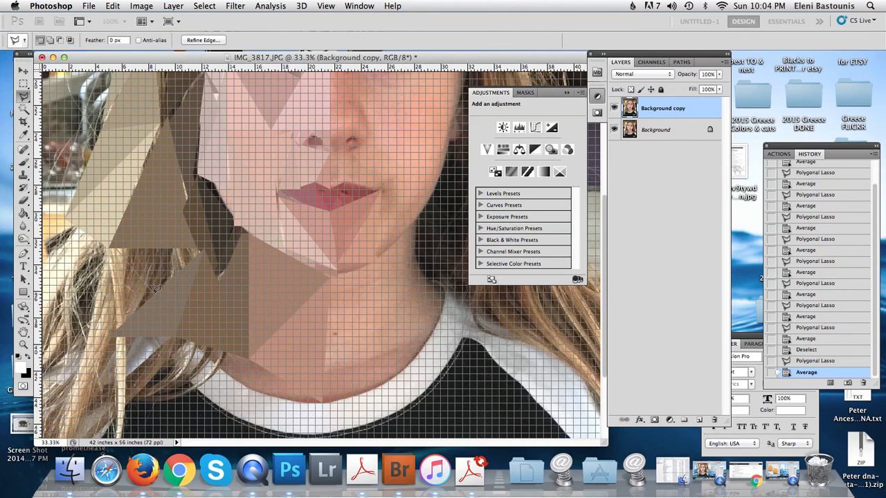
{"action": "double_click", "coordinate": [119, 243]}
{"action": "key", "text": "super+f"}
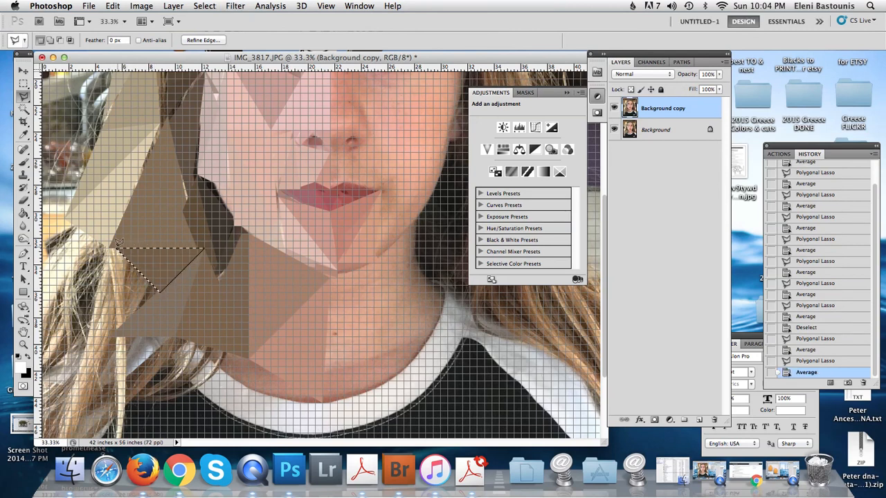
- Average two long hair facets at the portrait's left side, both narrowing down to the canvas's left edge
{"action": "left_click", "coordinate": [118, 245]}
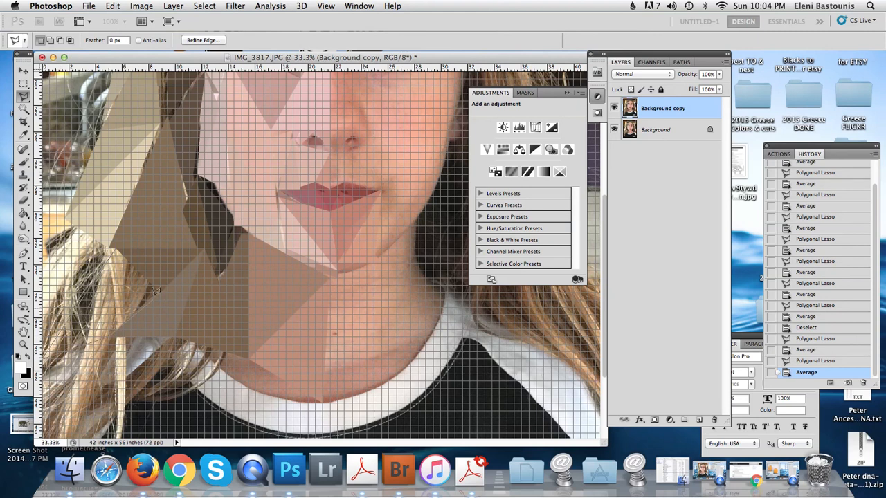
{"action": "double_click", "coordinate": [119, 243]}
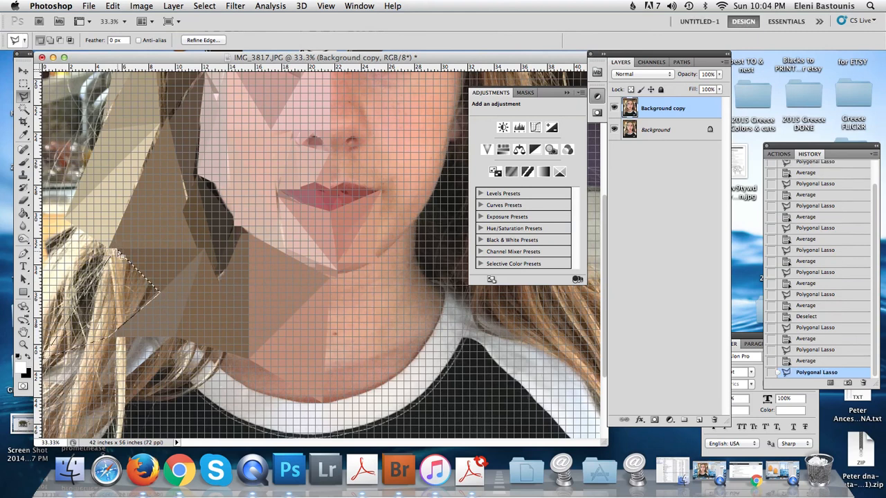
{"action": "key", "text": "super+f"}
{"action": "left_click", "coordinate": [69, 213]}
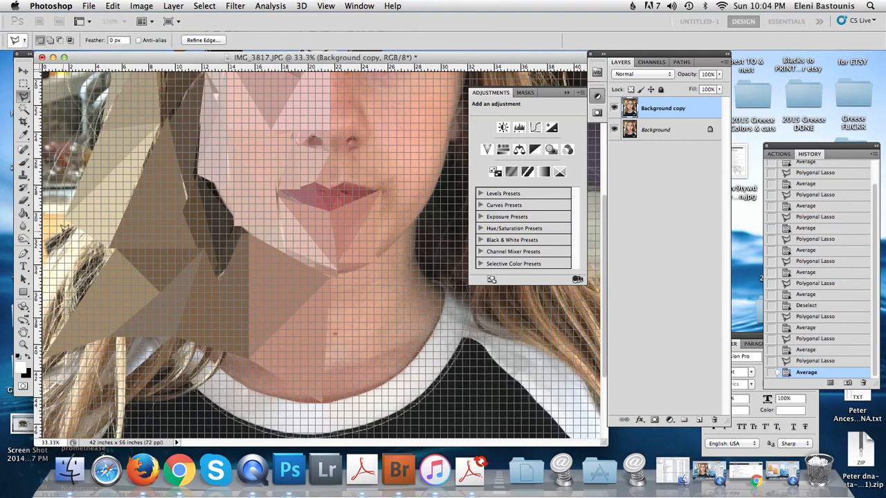
{"action": "left_click", "coordinate": [44, 346]}
{"action": "left_click", "coordinate": [111, 248]}
{"action": "left_click", "coordinate": [67, 216]}
{"action": "left_click_drag", "start_coordinate": [66, 226], "coordinate": [71, 217]}
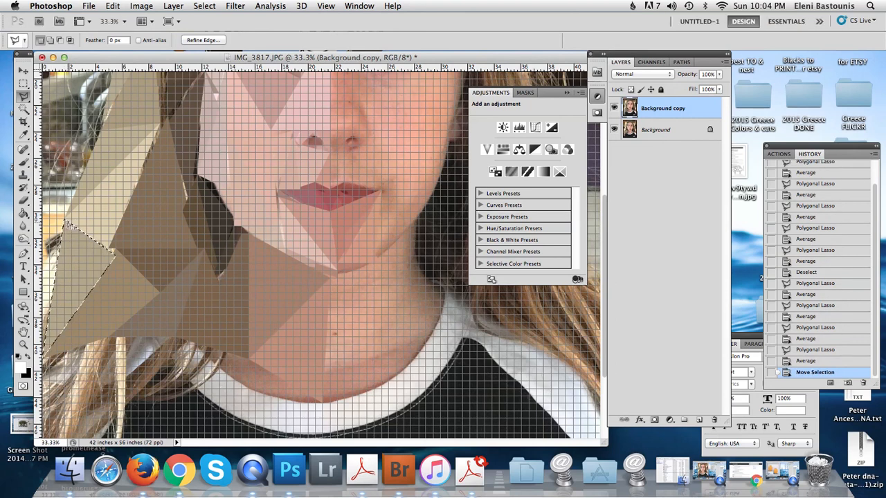
- Average a thin sliver along the outer edge of the leftmost hair facet and clear the selection
{"action": "left_click", "coordinate": [70, 219]}
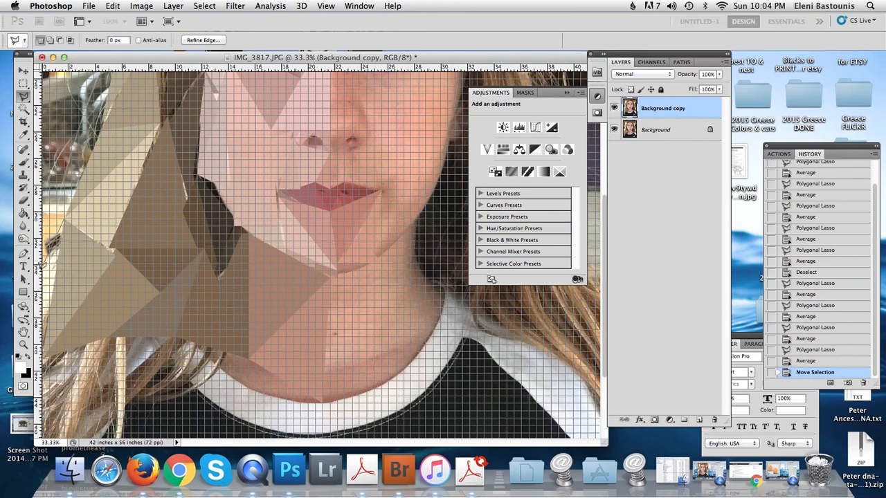
{"action": "left_click", "coordinate": [46, 344]}
{"action": "left_click", "coordinate": [67, 217]}
{"action": "key", "text": "super+f"}
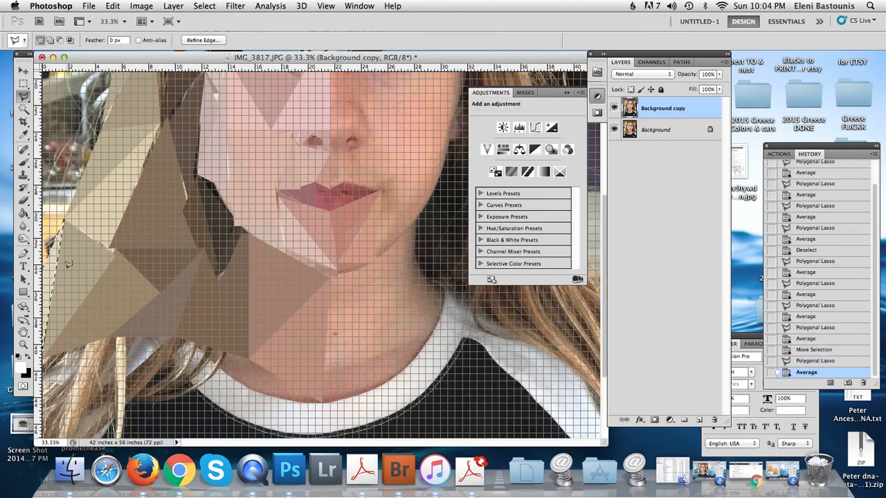
{"action": "left_click", "coordinate": [127, 334]}
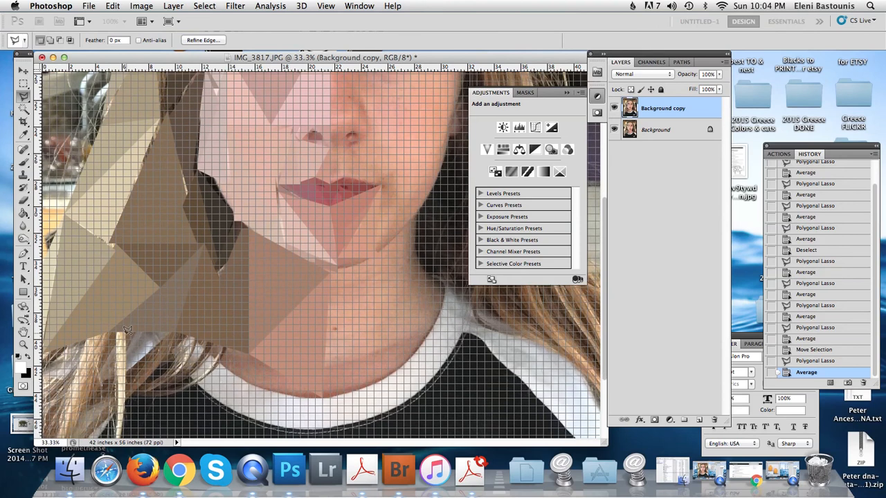
{"action": "key", "text": "super+d"}
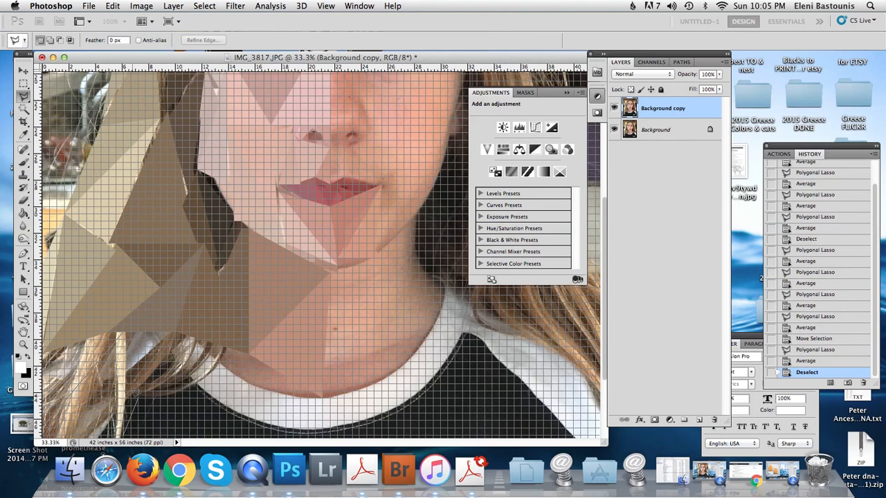
- Undo the layer deletion by returning the history to the Deselect state before it
{"action": "left_click", "coordinate": [133, 337]}
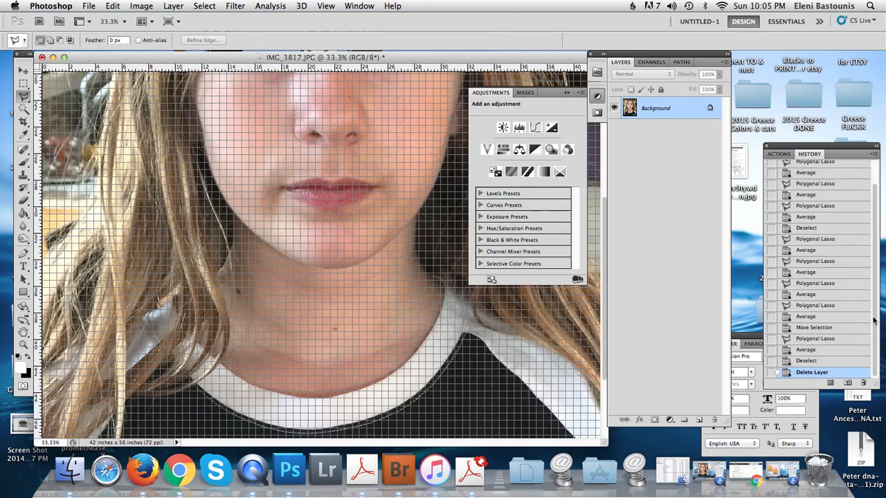
{"action": "scroll", "coordinate": [876, 335], "scroll_direction": "up", "scroll_amount": 3}
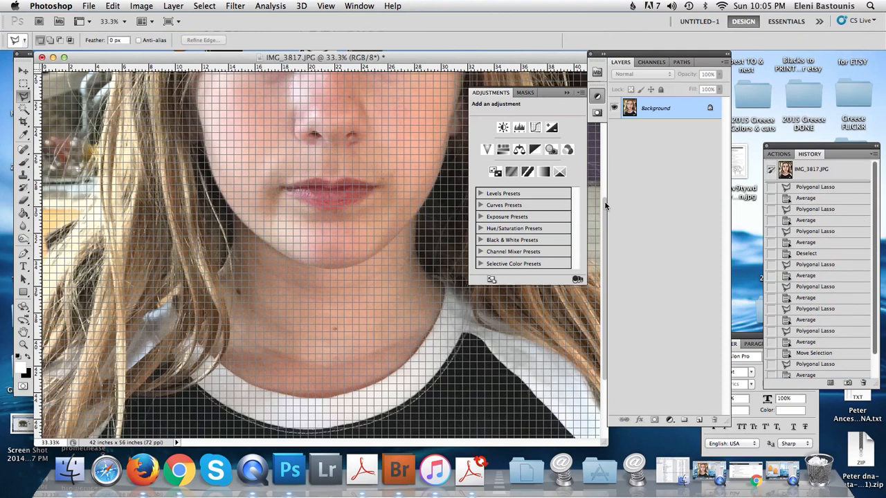
{"action": "scroll", "coordinate": [603, 182], "scroll_direction": "up", "scroll_amount": 3}
{"action": "left_click_drag", "start_coordinate": [603, 182], "coordinate": [608, 134]}
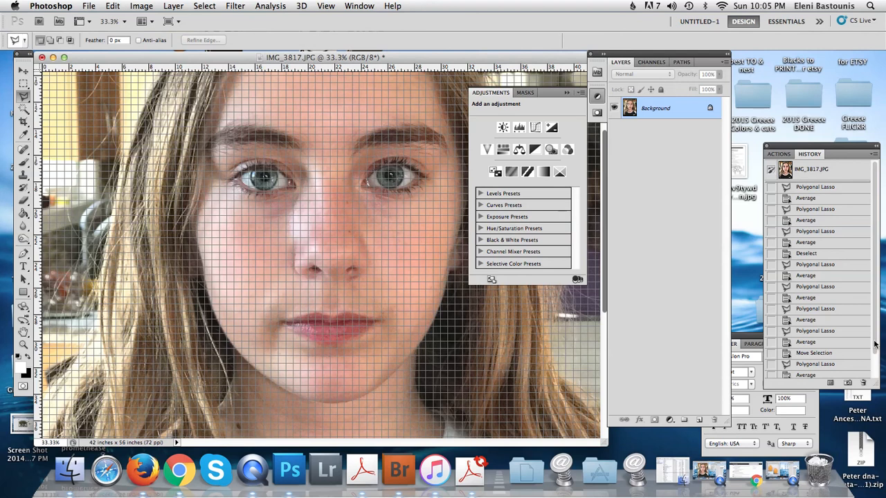
{"action": "scroll", "coordinate": [814, 361], "scroll_direction": "down", "scroll_amount": 2}
{"action": "left_click", "coordinate": [818, 361]}
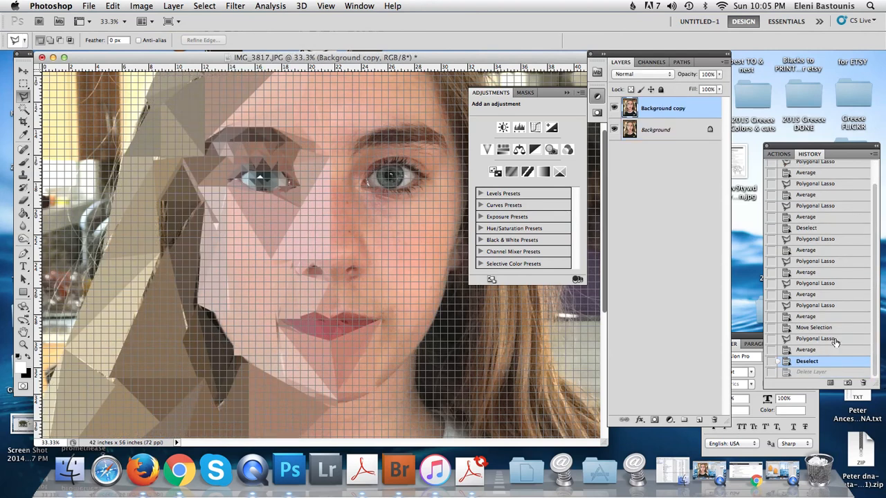
- Average the long hair facet hanging over the shoulder down the canvas's left edge, and the thin gap along its upper side
{"action": "left_click_drag", "start_coordinate": [604, 300], "coordinate": [601, 394]}
{"action": "left_click", "coordinate": [157, 252]}
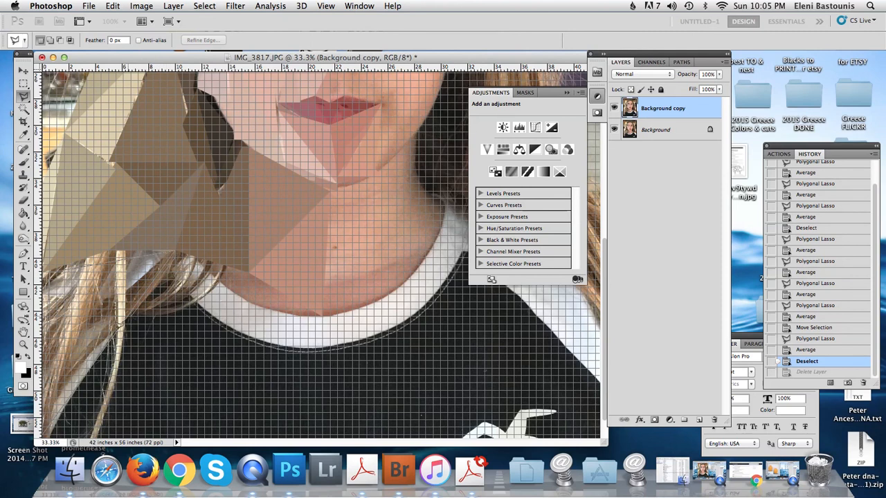
{"action": "scroll", "coordinate": [46, 429], "scroll_direction": "down", "scroll_amount": 1}
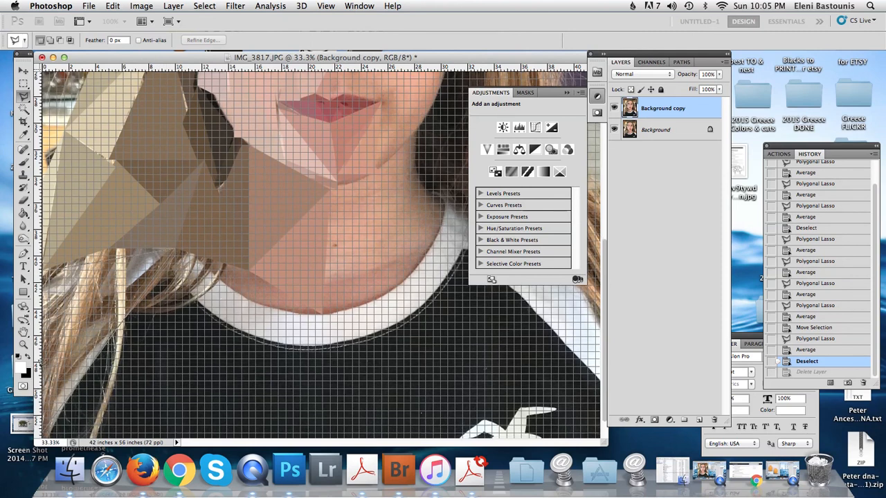
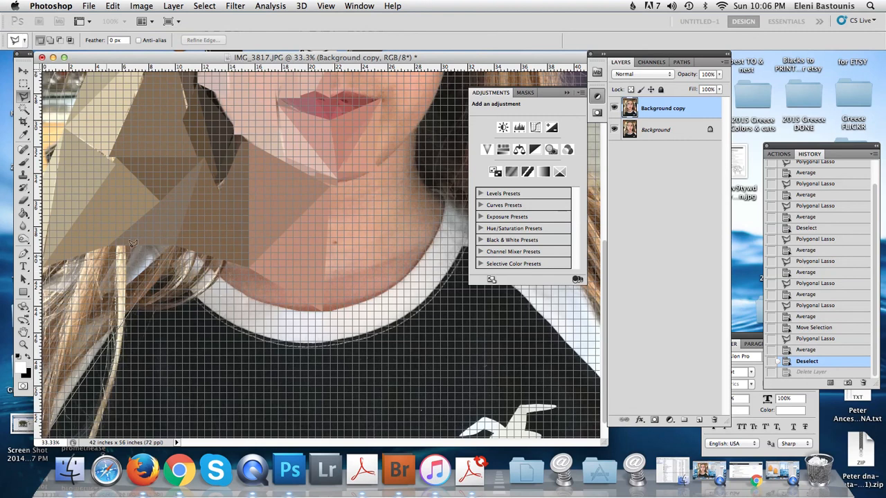
{"action": "left_click", "coordinate": [174, 245]}
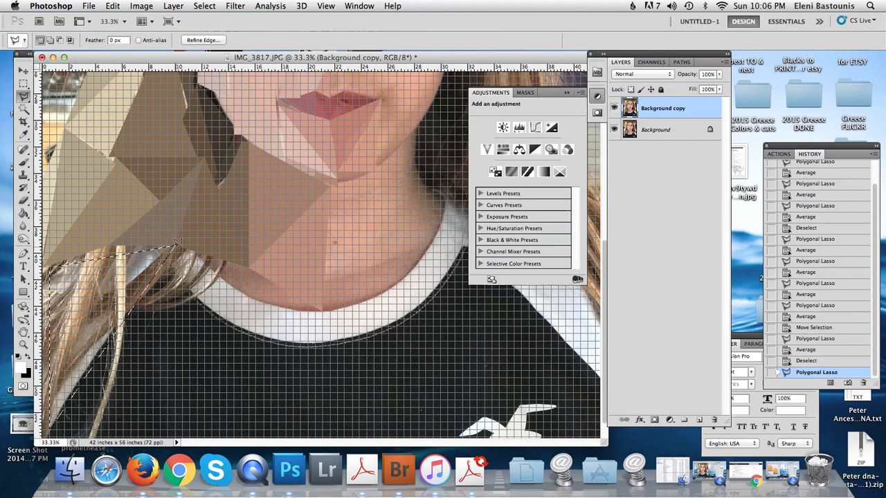
{"action": "key", "text": "super+f"}
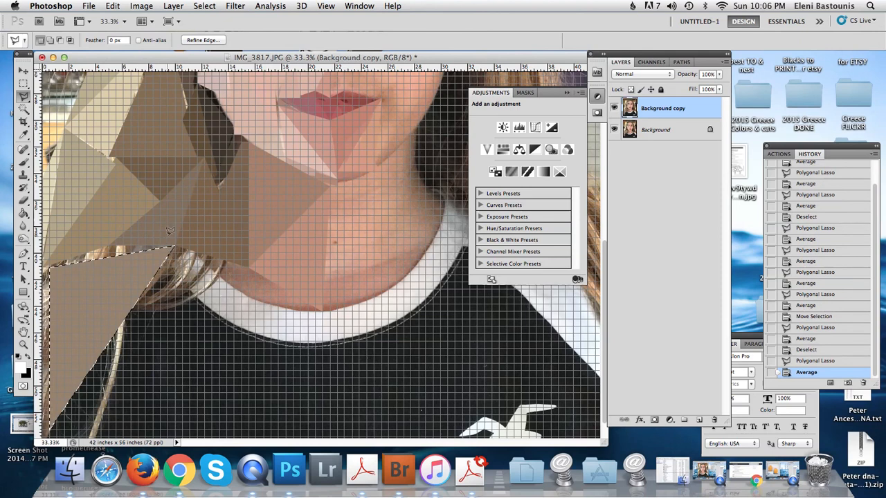
{"action": "key", "text": "super+d"}
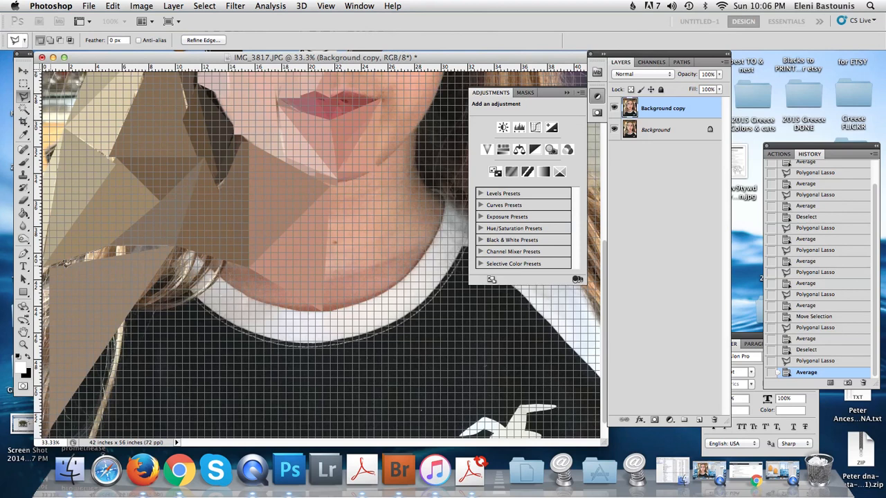
{"action": "left_click", "coordinate": [173, 245]}
{"action": "key", "text": "super+f"}
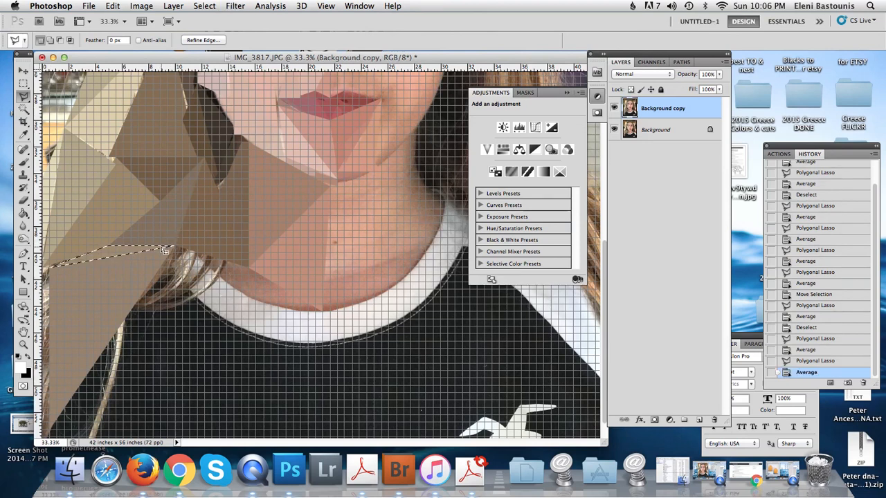
- Average the hair facet overlapping the left end of the shirt collar and the narrow neck triangle along the collar's inner edge
{"action": "left_click", "coordinate": [250, 264]}
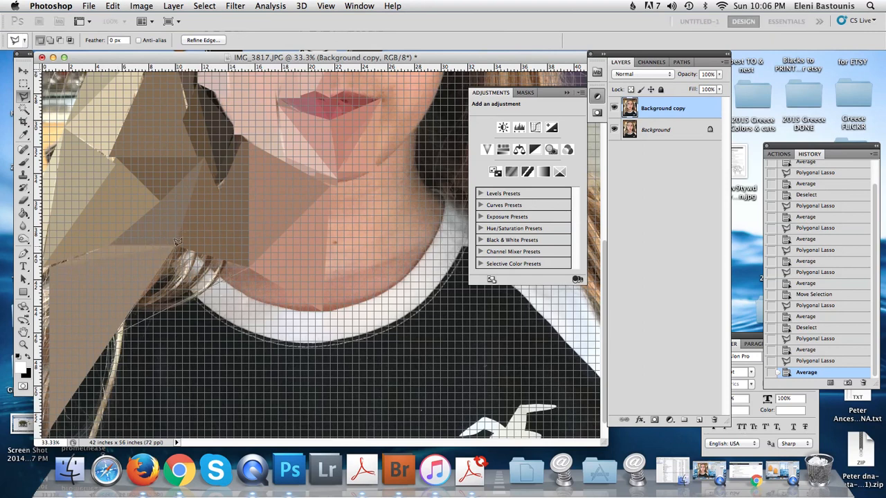
{"action": "left_click", "coordinate": [246, 266]}
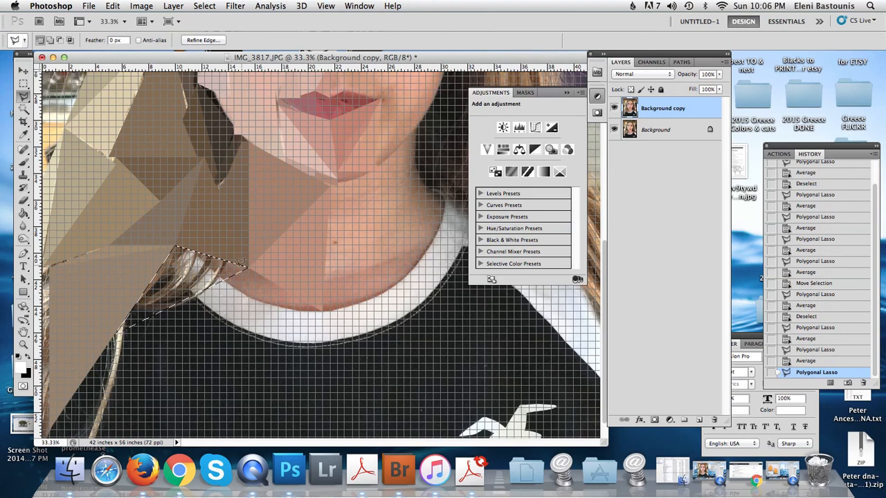
{"action": "key", "text": "super+f"}
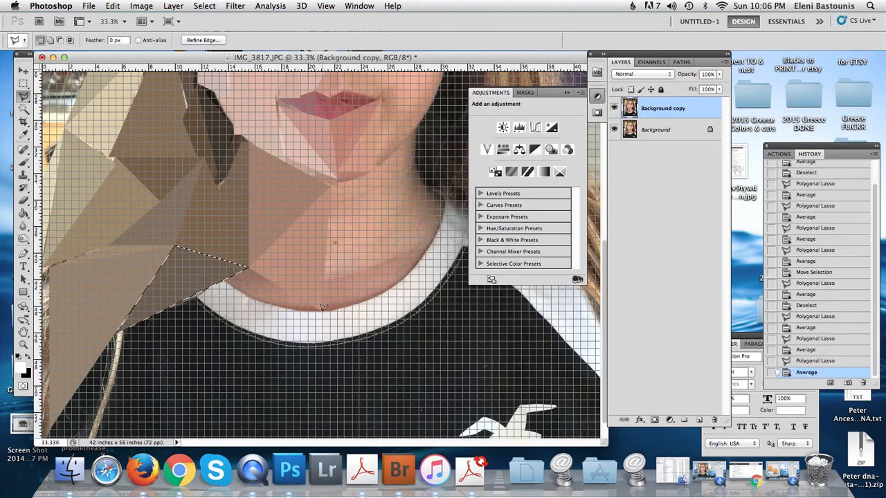
{"action": "key", "text": "super+d"}
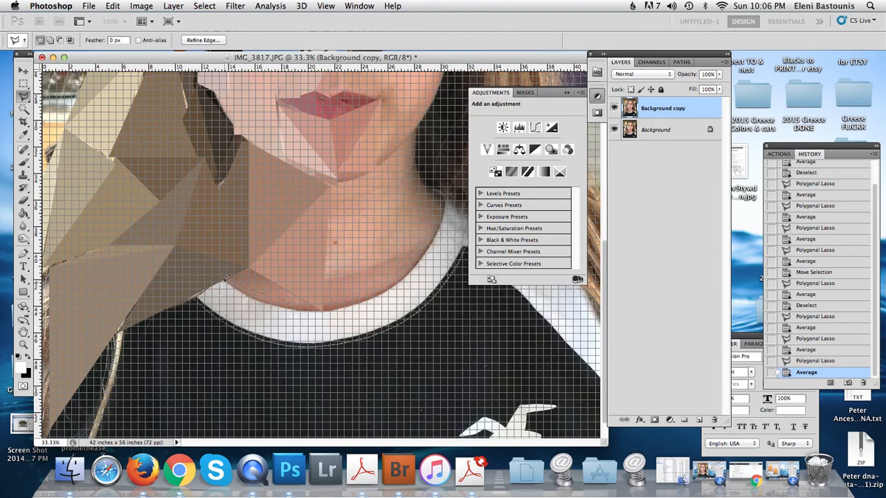
{"action": "double_click", "coordinate": [248, 268]}
{"action": "key", "text": "super+f"}
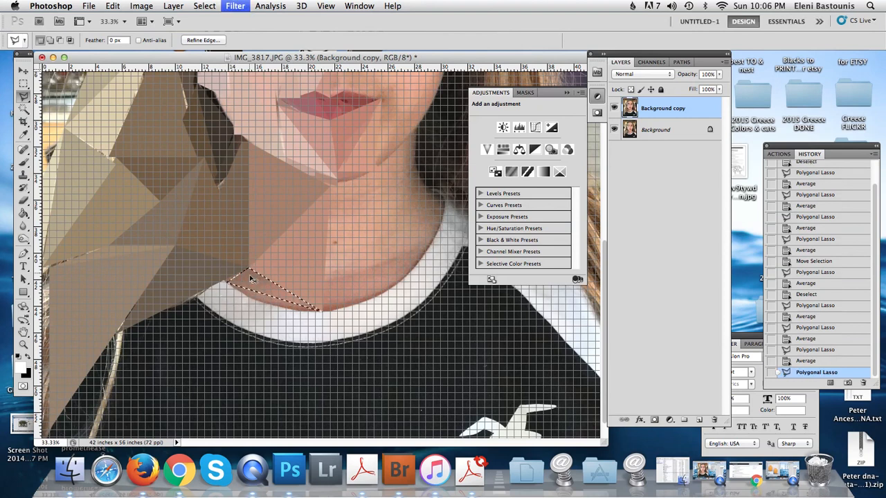
- Average a triangle of the white collar running from the hair to the collar's lowest point
{"action": "key", "text": "super+d"}
{"action": "left_click", "coordinate": [321, 311]}
{"action": "left_click", "coordinate": [315, 345]}
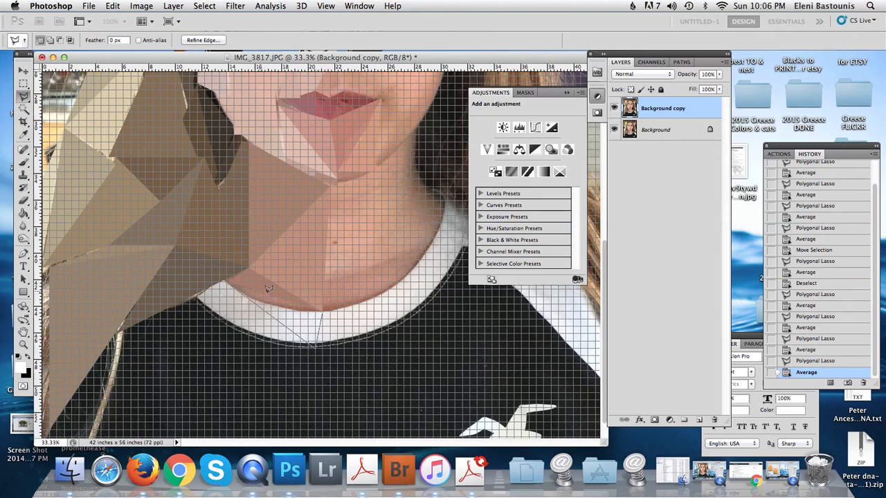
{"action": "left_click", "coordinate": [321, 311]}
{"action": "key", "text": "super+f"}
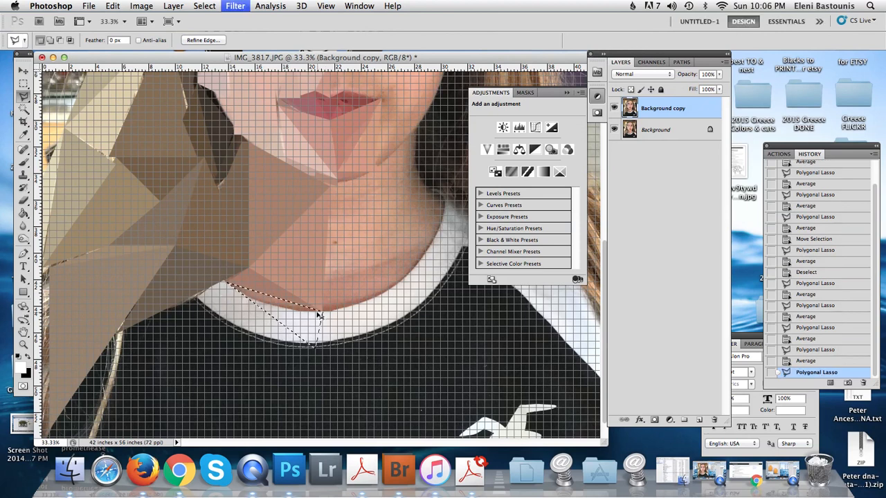
- Average a triangle on the black shirt below the collar's centre and a long shirt facet along the collar's left lower edge
{"action": "key", "text": "super+d"}
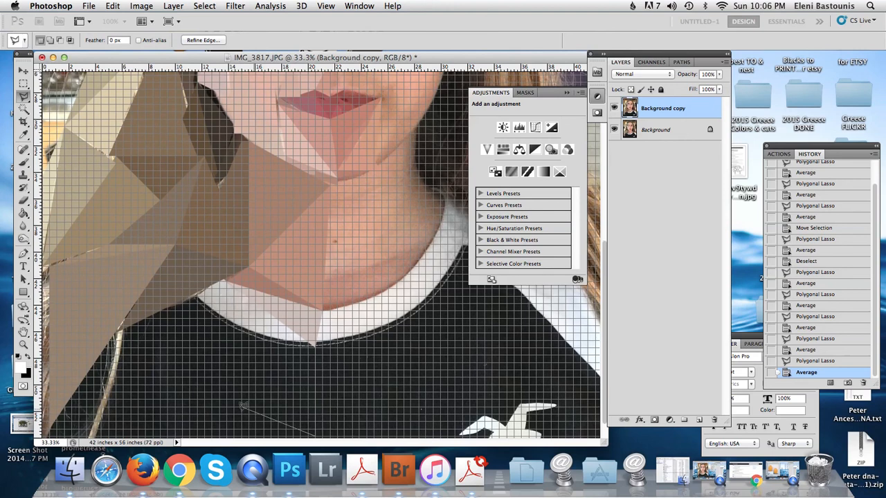
{"action": "left_click", "coordinate": [219, 390]}
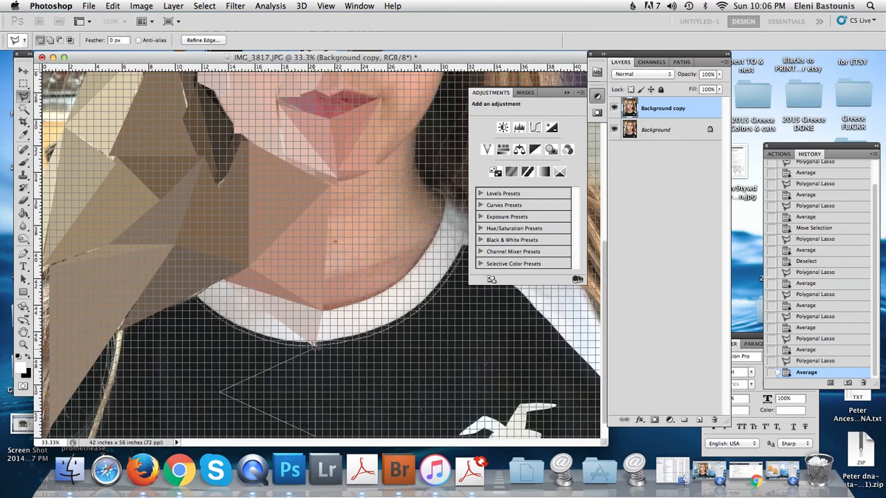
{"action": "double_click", "coordinate": [315, 351]}
{"action": "key", "text": "super+f"}
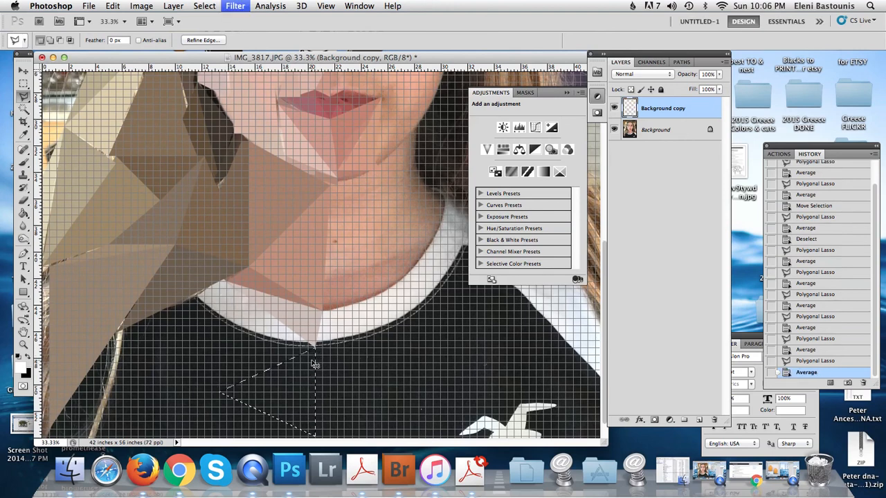
{"action": "left_click", "coordinate": [312, 343]}
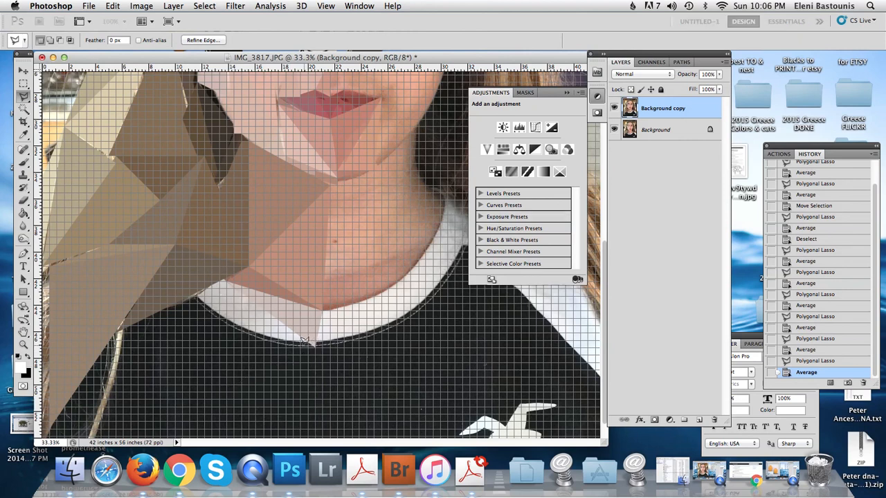
{"action": "left_click", "coordinate": [122, 325]}
{"action": "left_click", "coordinate": [201, 296]}
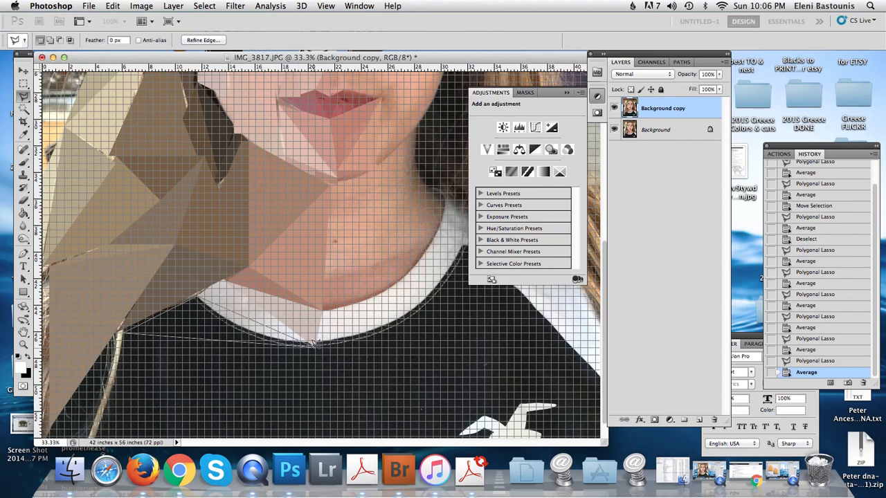
{"action": "left_click", "coordinate": [313, 343]}
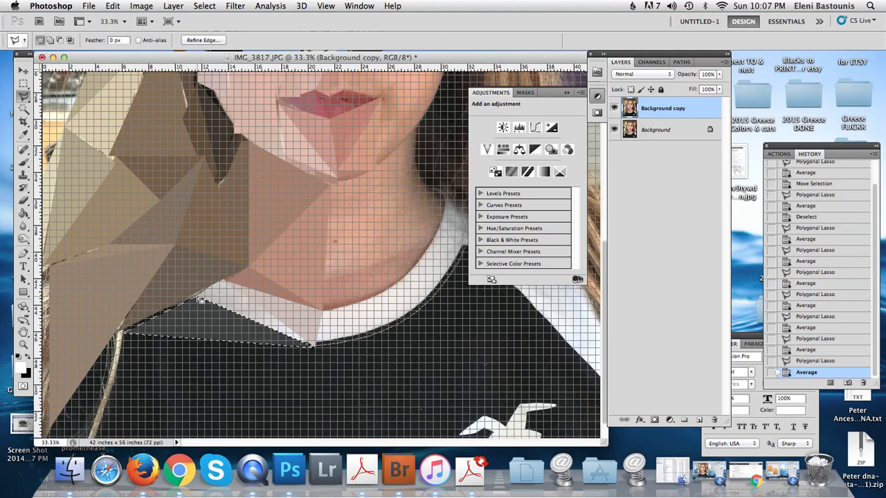
{"action": "left_click", "coordinate": [125, 331]}
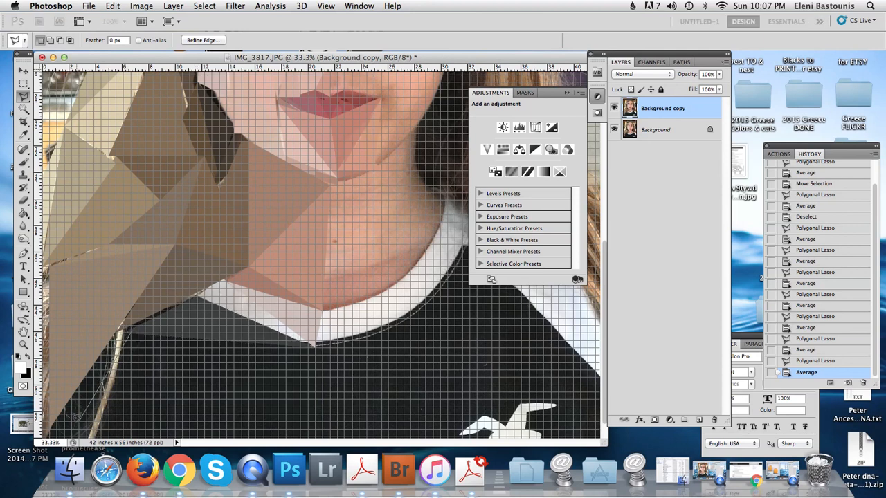
{"action": "left_click", "coordinate": [44, 436]}
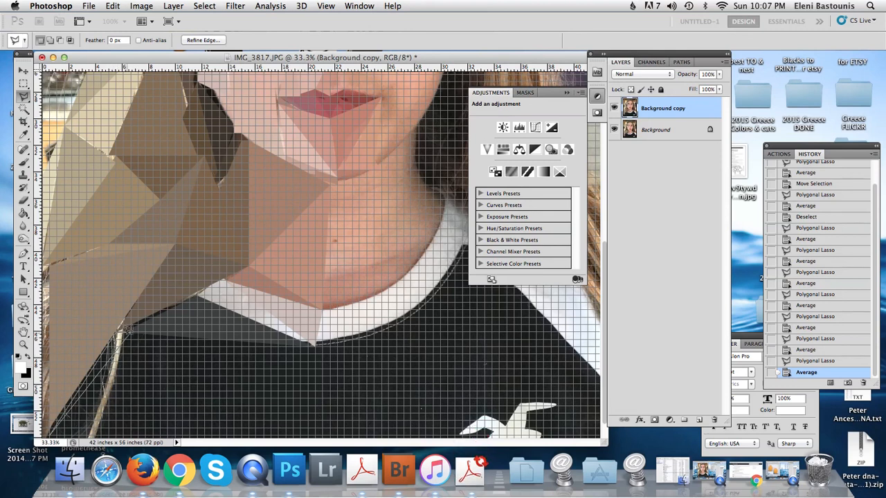
{"action": "key", "text": "super+d"}
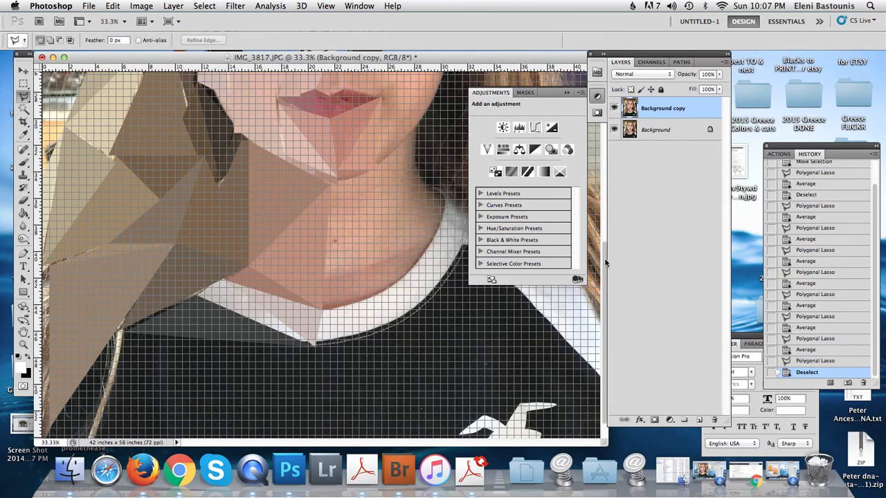
- Average two background facets in the portrait's upper-left corner, one bordering the hair and one along the canvas's left edge
{"action": "left_click_drag", "start_coordinate": [604, 253], "coordinate": [585, 99]}
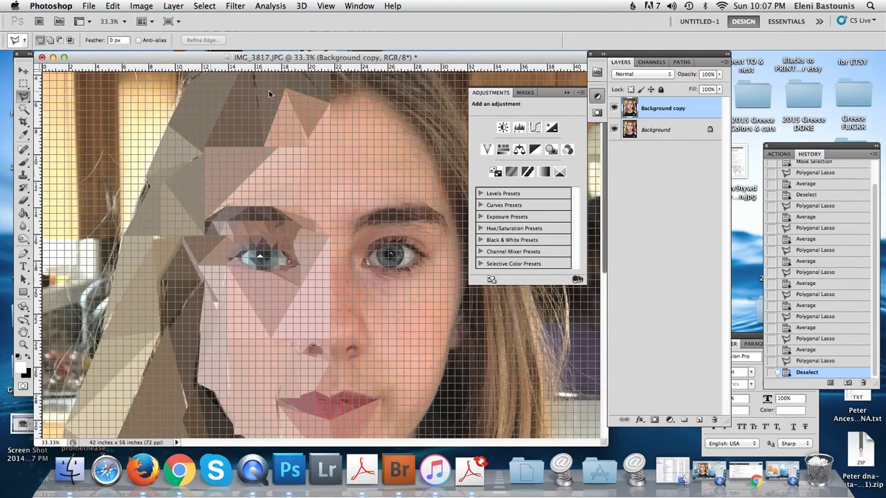
{"action": "left_click_drag", "start_coordinate": [602, 137], "coordinate": [600, 121]}
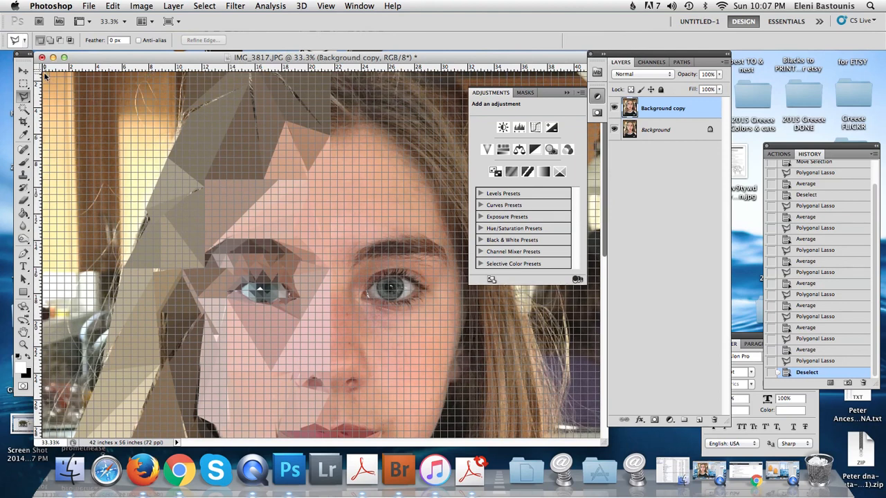
{"action": "left_click", "coordinate": [160, 173]}
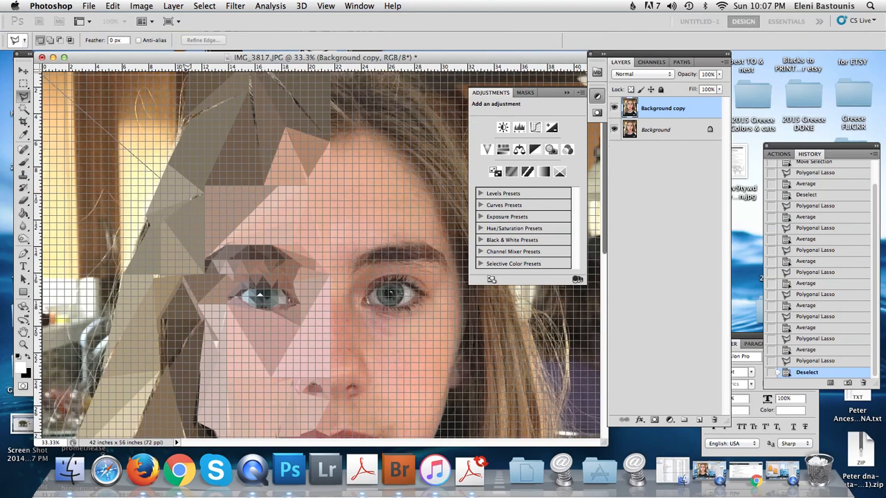
{"action": "left_click", "coordinate": [160, 176]}
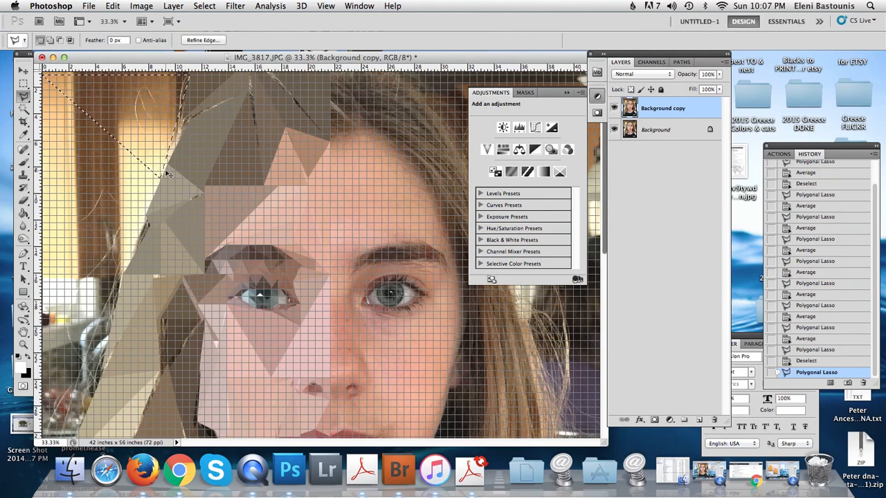
{"action": "key", "text": "super+f"}
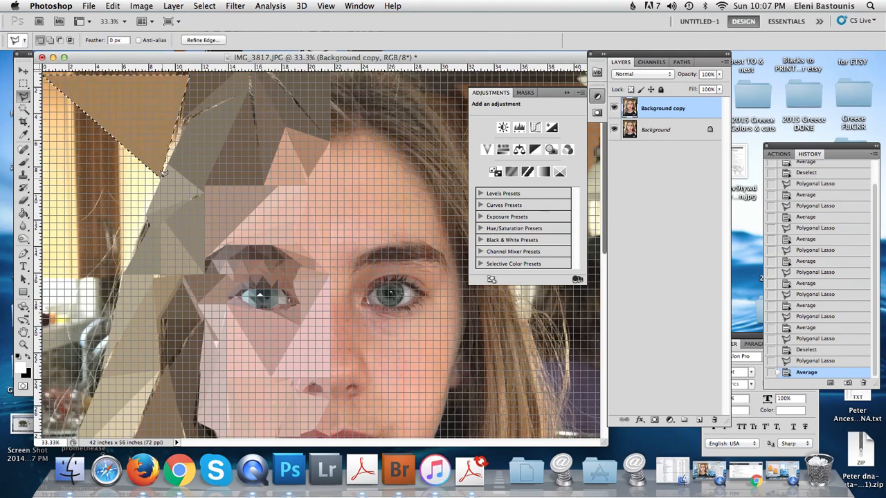
{"action": "left_click", "coordinate": [161, 175]}
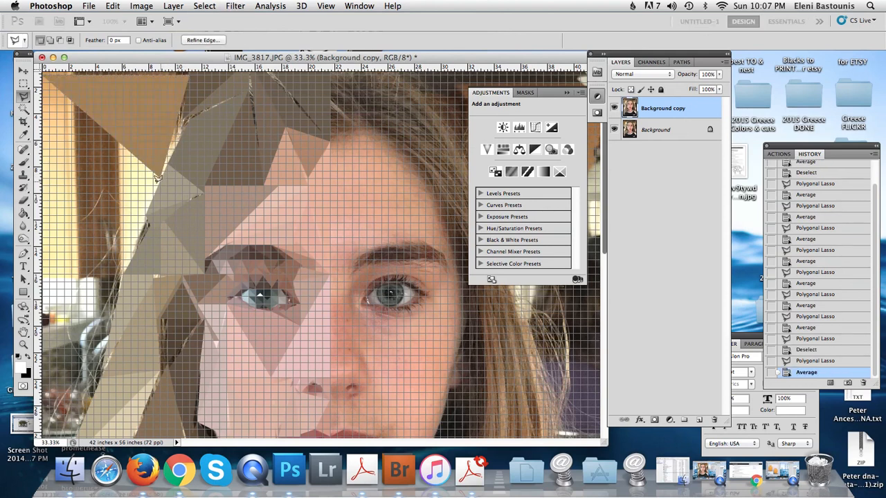
{"action": "left_click", "coordinate": [45, 189]}
{"action": "left_click", "coordinate": [160, 175]}
{"action": "key", "text": "super+f"}
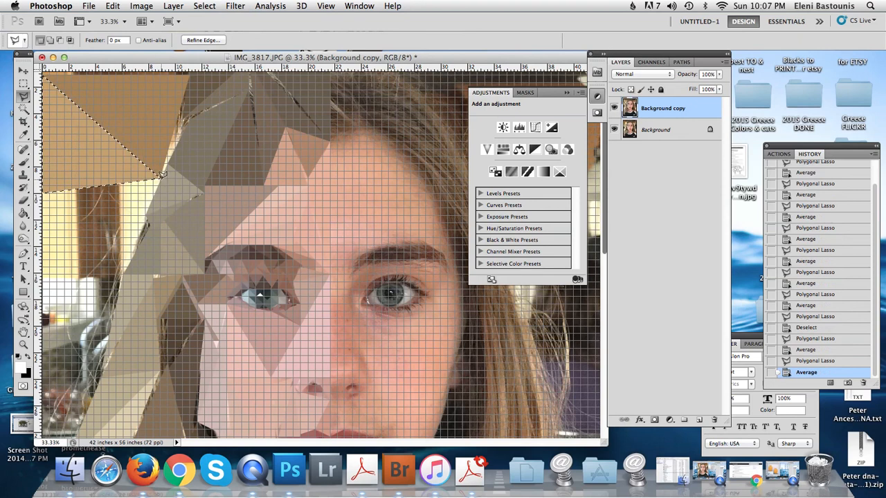
- Average a background triangle running from the hair's outer edge to a point on the portrait's left edge at eye level
{"action": "left_click", "coordinate": [157, 184]}
{"action": "left_click", "coordinate": [107, 292]}
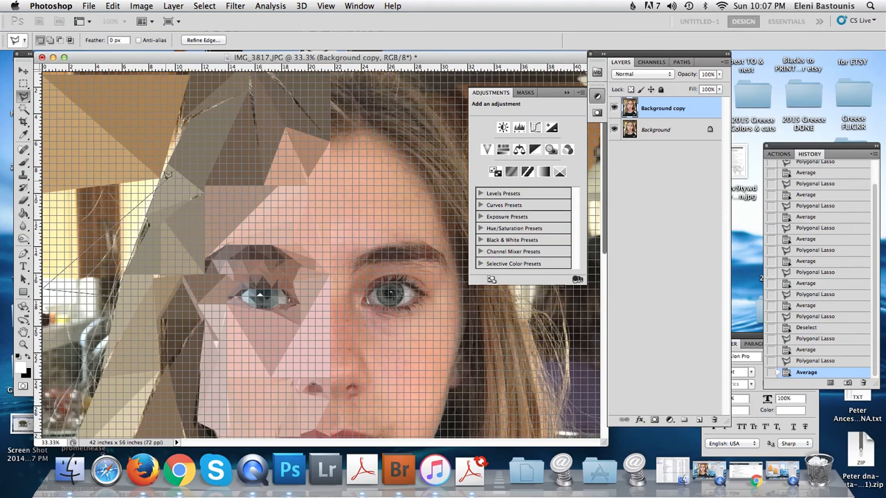
{"action": "left_click", "coordinate": [160, 176]}
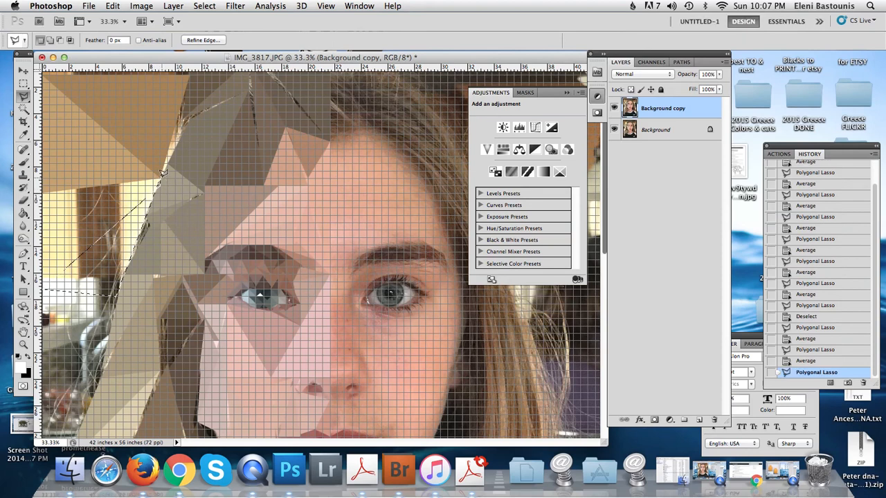
{"action": "key", "text": "super+f"}
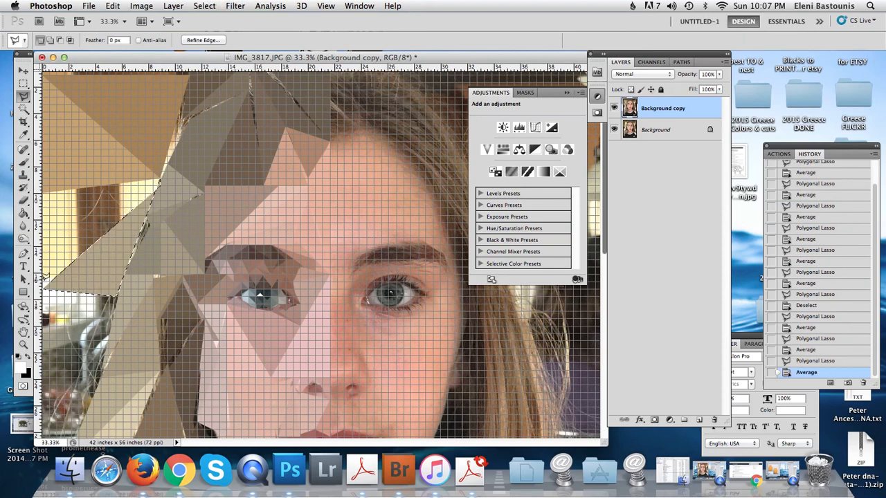
- Average the yellow background facet along the portrait's left edge and the brown window facet above it, bordering the hair
{"action": "left_click", "coordinate": [45, 283]}
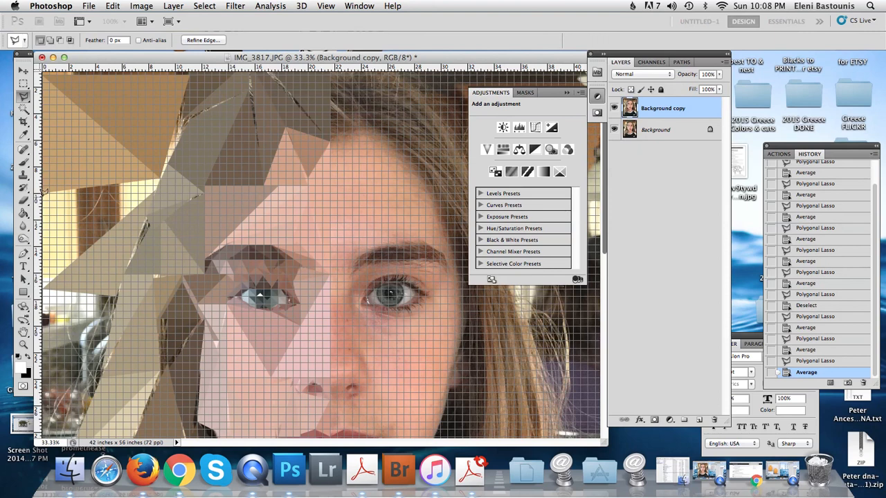
{"action": "left_click", "coordinate": [48, 200]}
{"action": "left_click", "coordinate": [113, 229]}
{"action": "left_click", "coordinate": [46, 283]}
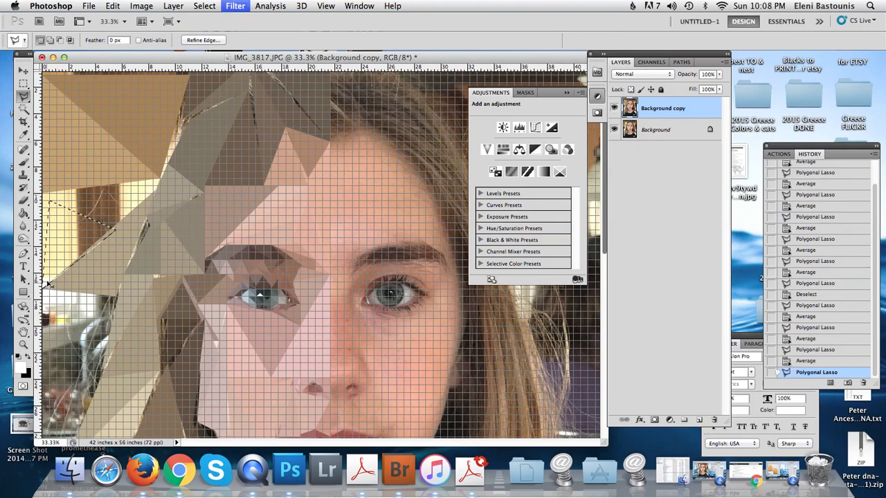
{"action": "left_click", "coordinate": [51, 194]}
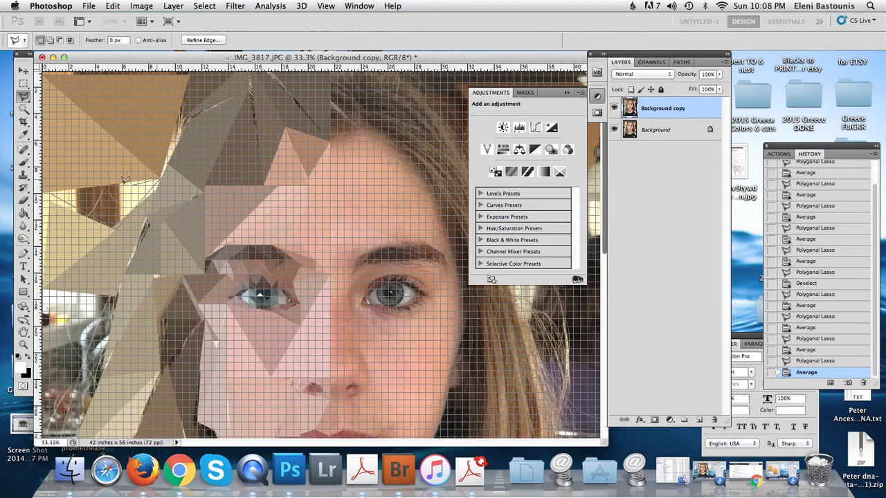
{"action": "left_click", "coordinate": [52, 189]}
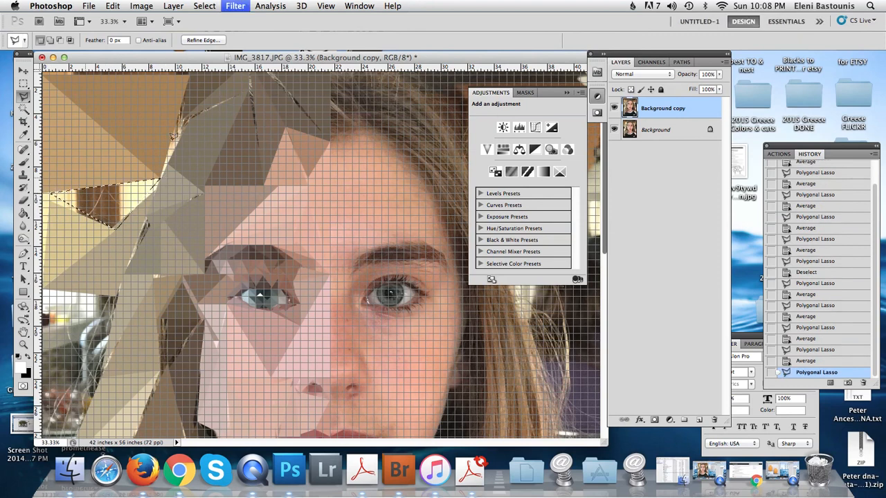
{"action": "key", "text": "super+f"}
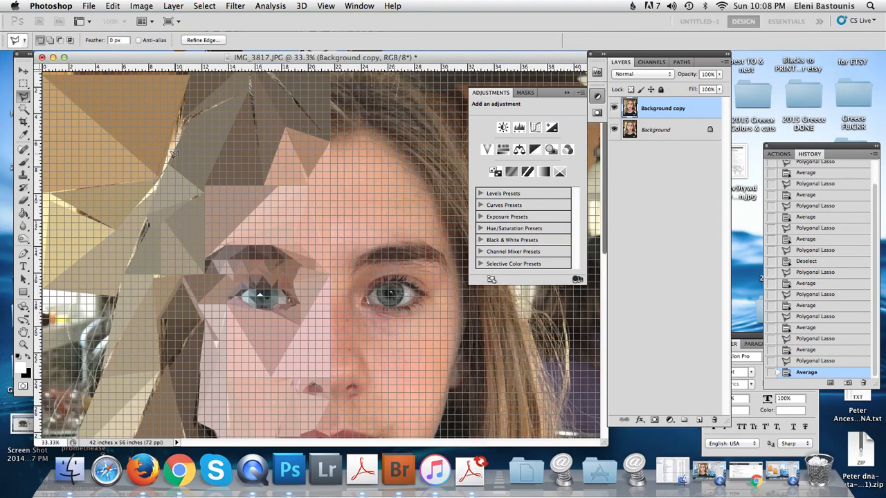
- Average two narrow slivers along the hair's upper outer edge, where it borders the brown background facets
{"action": "left_click", "coordinate": [182, 97]}
{"action": "key", "text": "super+f"}
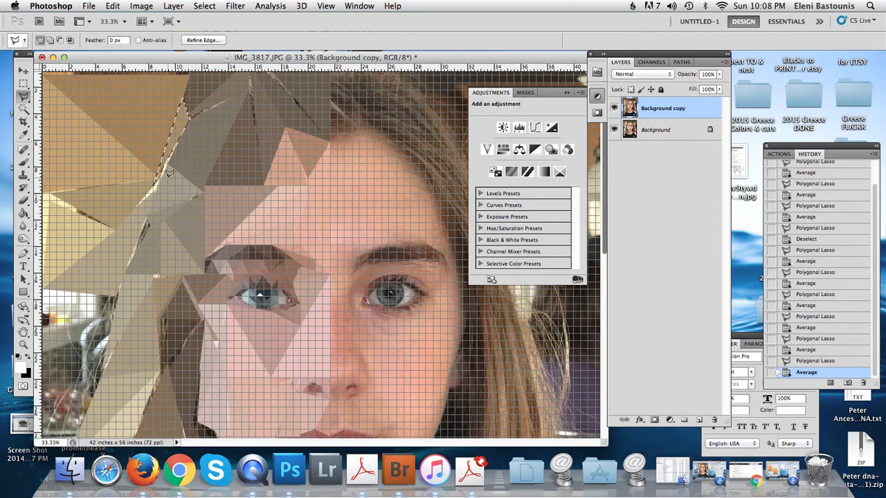
{"action": "left_click_drag", "start_coordinate": [187, 134], "coordinate": [156, 195]}
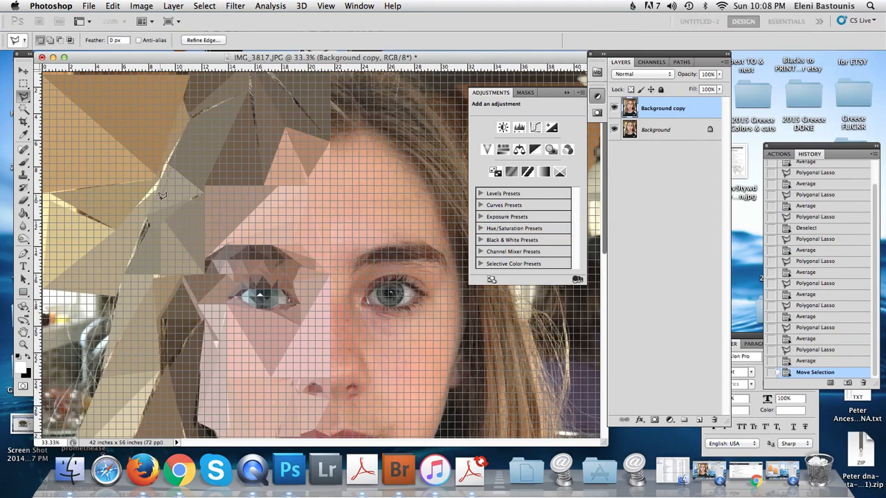
{"action": "left_click", "coordinate": [183, 132]}
{"action": "key", "text": "super+f"}
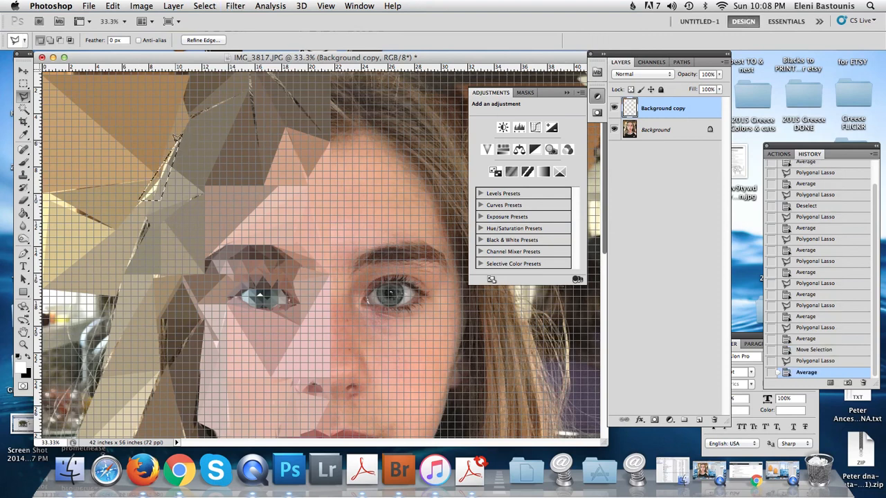
- Average the thin sliver between the yellow facet at the portrait's left edge and the window facet above it
{"action": "left_click", "coordinate": [42, 198]}
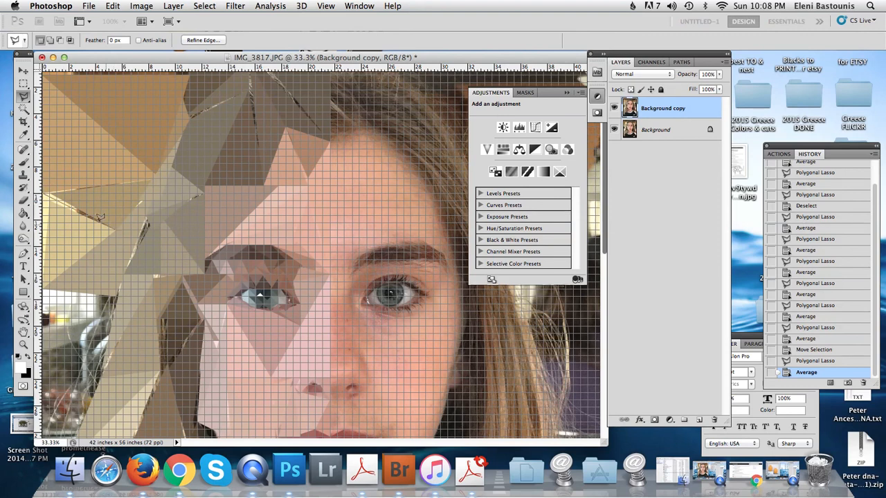
{"action": "left_click", "coordinate": [44, 194]}
{"action": "key", "text": "super+f"}
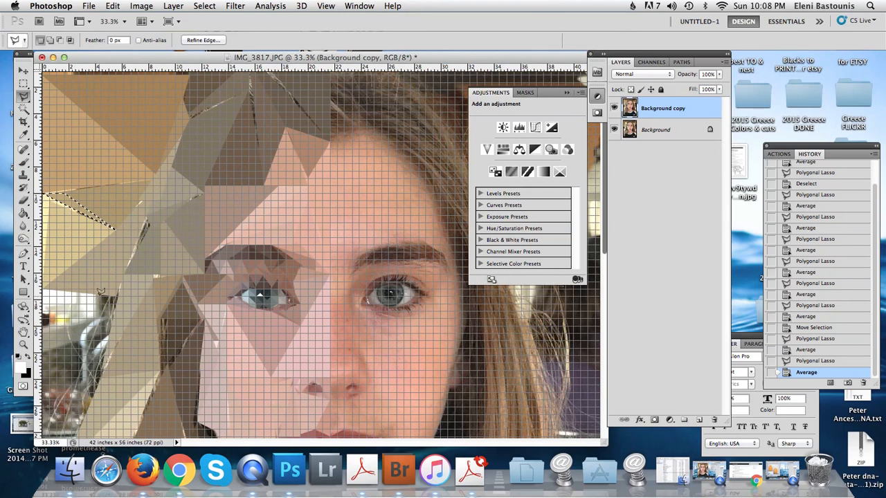
- Average the thin strip of stray hairs along the hair's outer edge and a small triangle at its upper end
{"action": "left_click", "coordinate": [139, 223]}
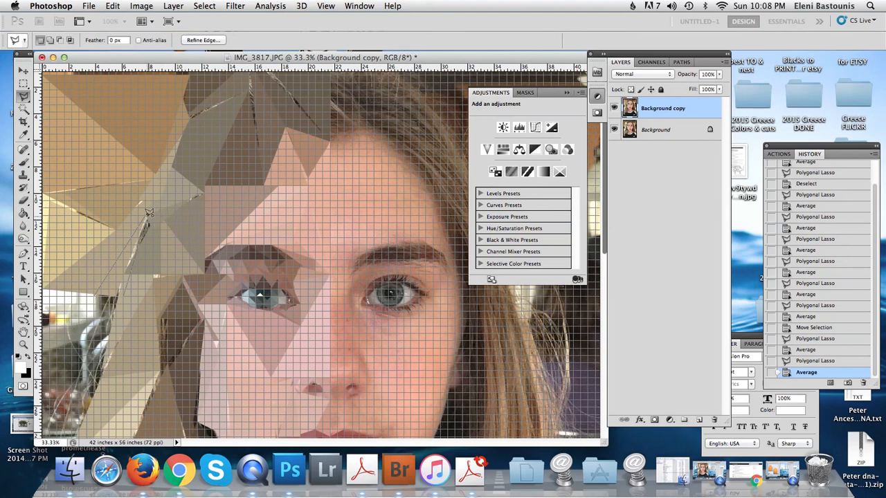
{"action": "left_click", "coordinate": [146, 220]}
{"action": "key", "text": "super+f"}
{"action": "key", "text": "super+d"}
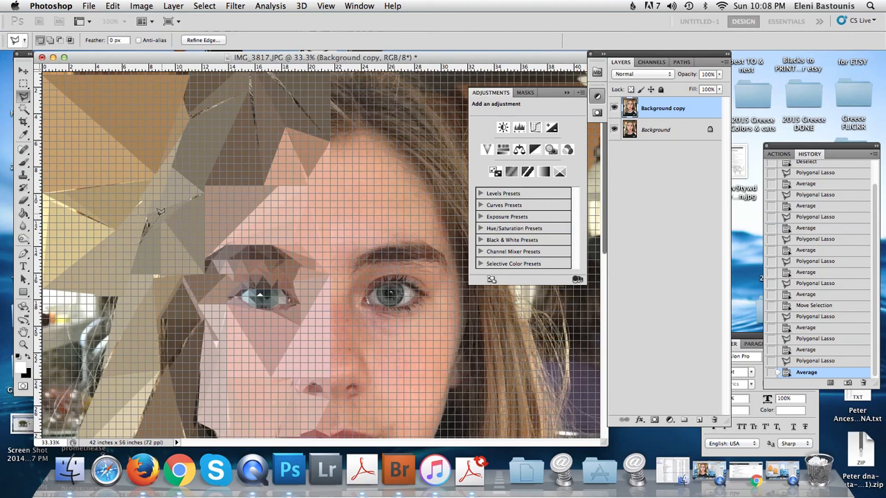
{"action": "left_click", "coordinate": [159, 215]}
{"action": "key", "text": "super+f"}
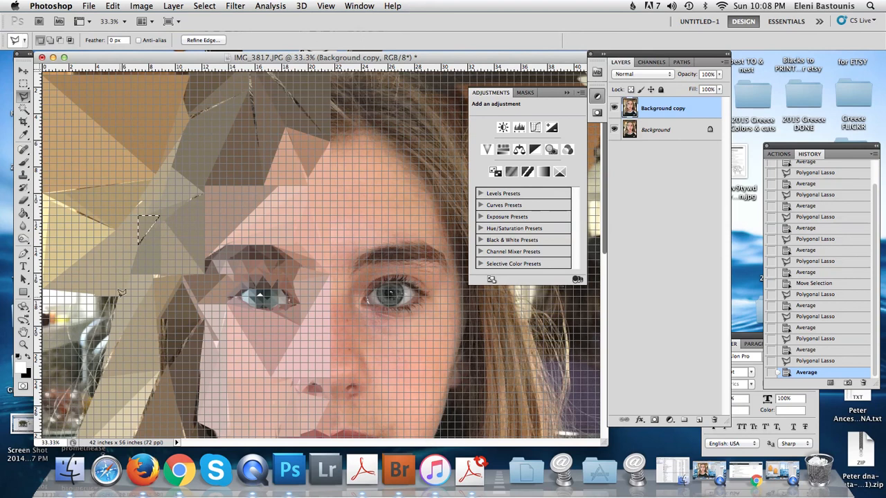
- Average the grey background facet below eye level, between the portrait's left edge and the hair
{"action": "left_click", "coordinate": [116, 297]}
{"action": "left_click", "coordinate": [44, 408]}
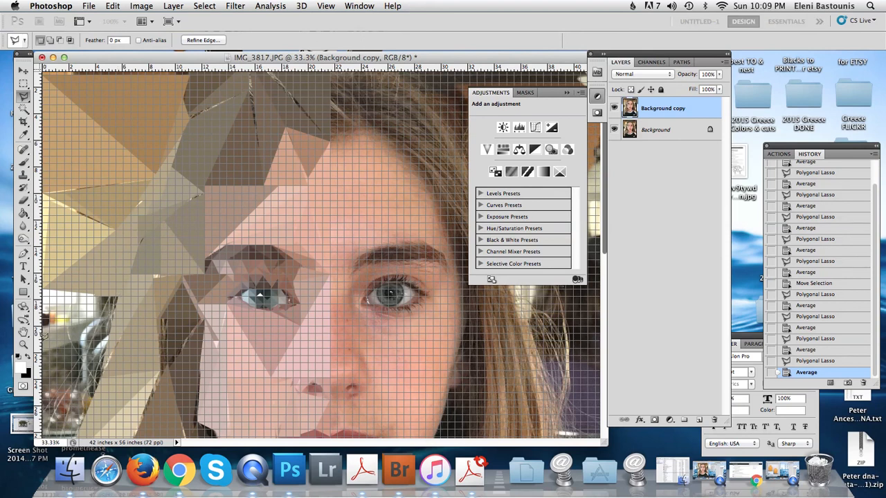
{"action": "left_click", "coordinate": [117, 298]}
{"action": "key", "text": "super+f"}
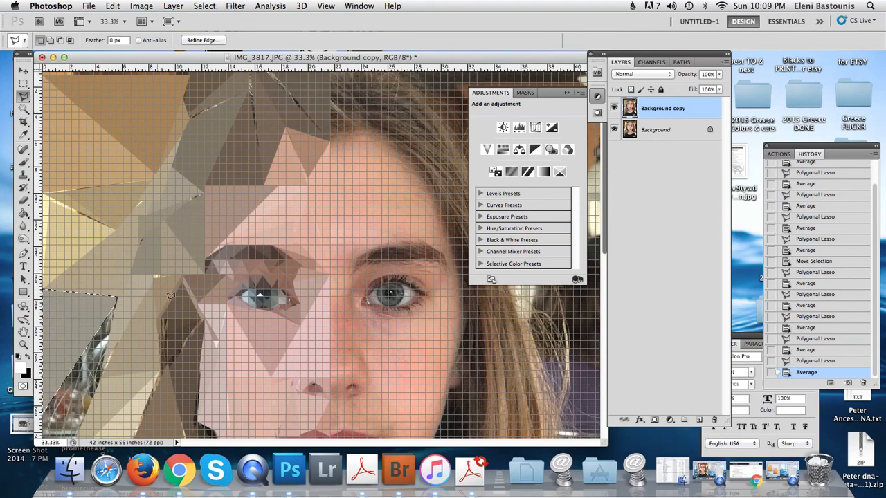
- Average a long background strip along the hair's outer edge, from the grey facet's upper corner down toward the portrait's left edge
{"action": "left_click_drag", "start_coordinate": [605, 246], "coordinate": [602, 279]}
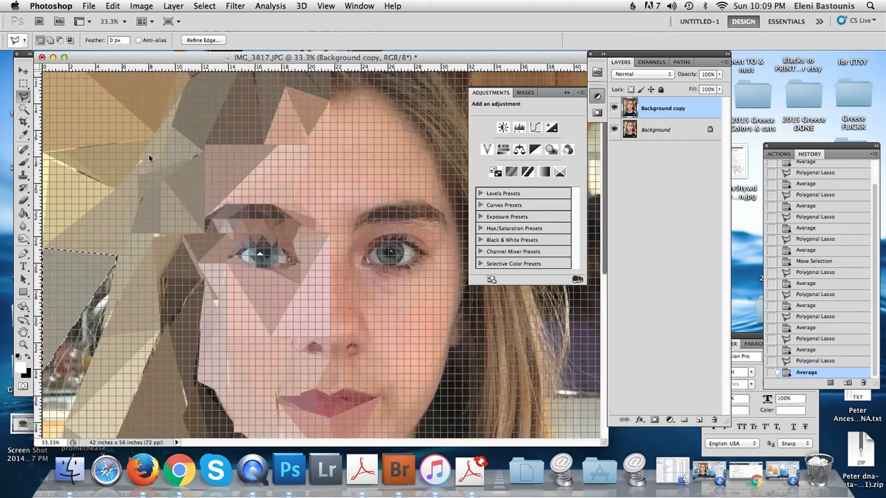
{"action": "left_click", "coordinate": [114, 276]}
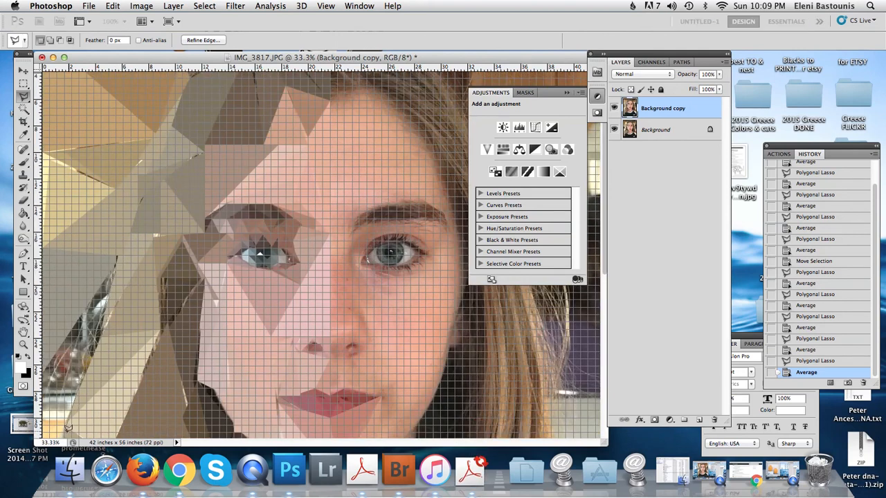
{"action": "left_click", "coordinate": [62, 436]}
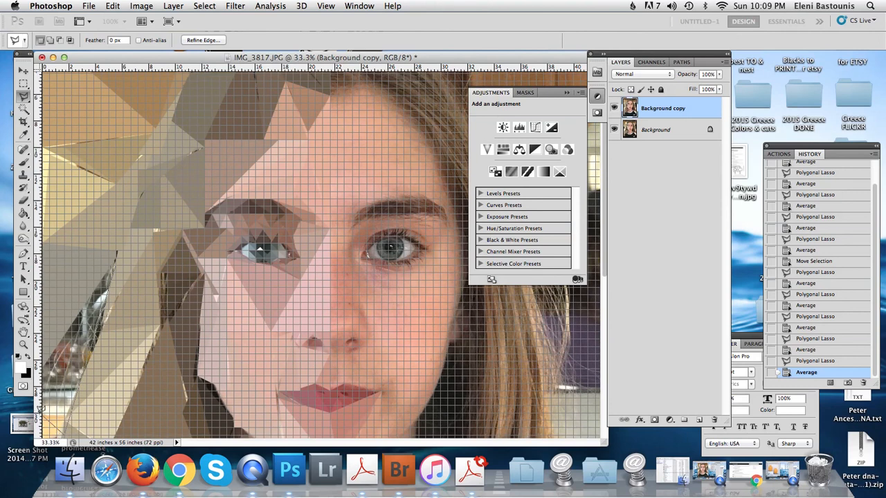
{"action": "left_click", "coordinate": [116, 259]}
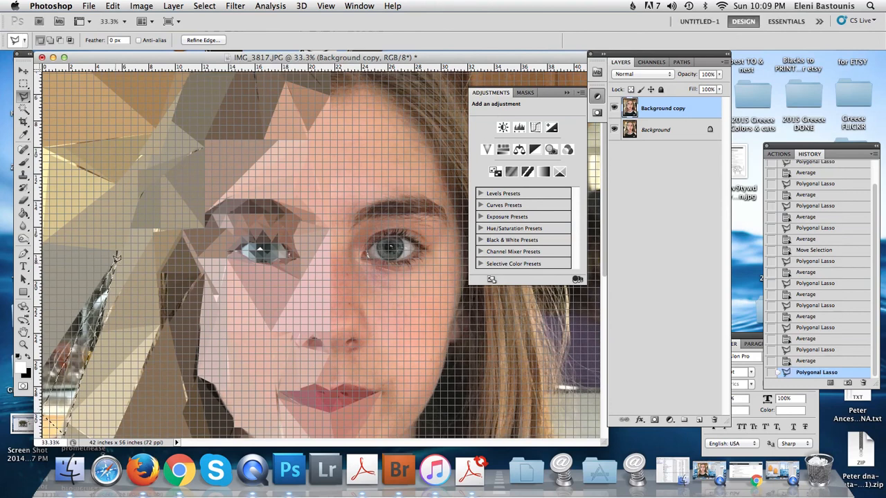
{"action": "key", "text": "super+f"}
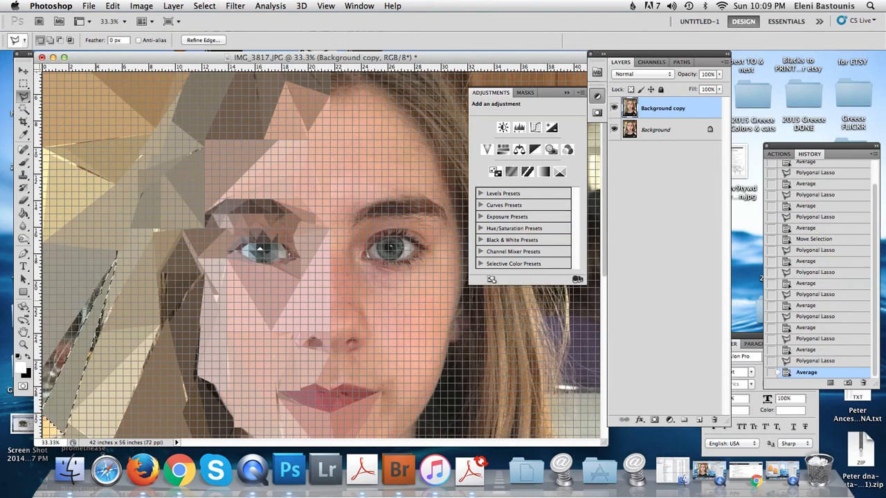
- Average two narrow slivers filling the remaining gap between the grey background facet and the long strip beside the hair
{"action": "left_click", "coordinate": [114, 256]}
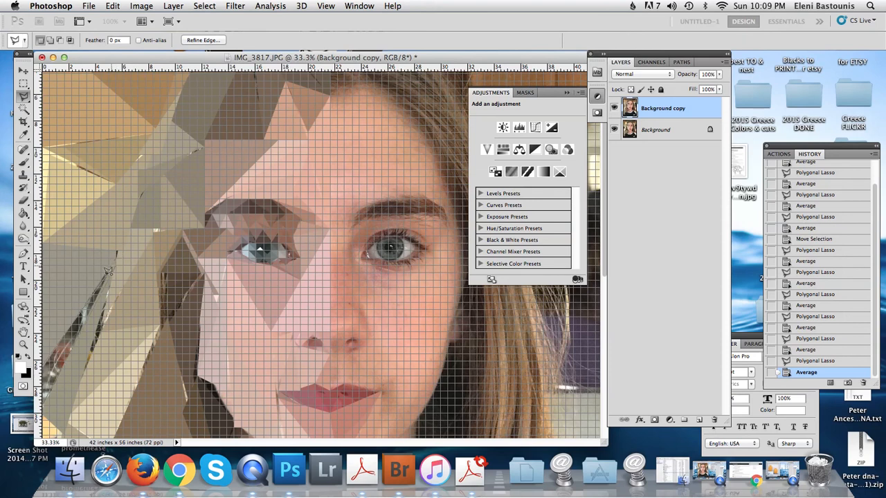
{"action": "left_click", "coordinate": [111, 266]}
{"action": "key", "text": "super+f"}
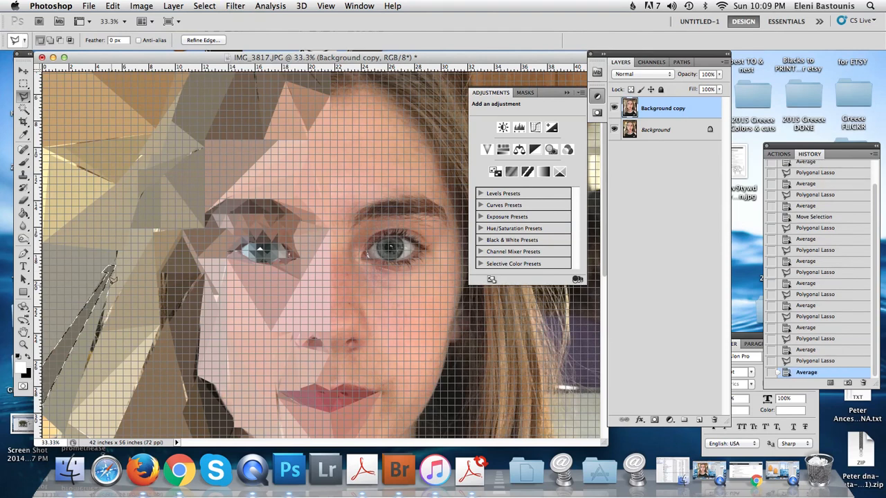
{"action": "left_click", "coordinate": [110, 275]}
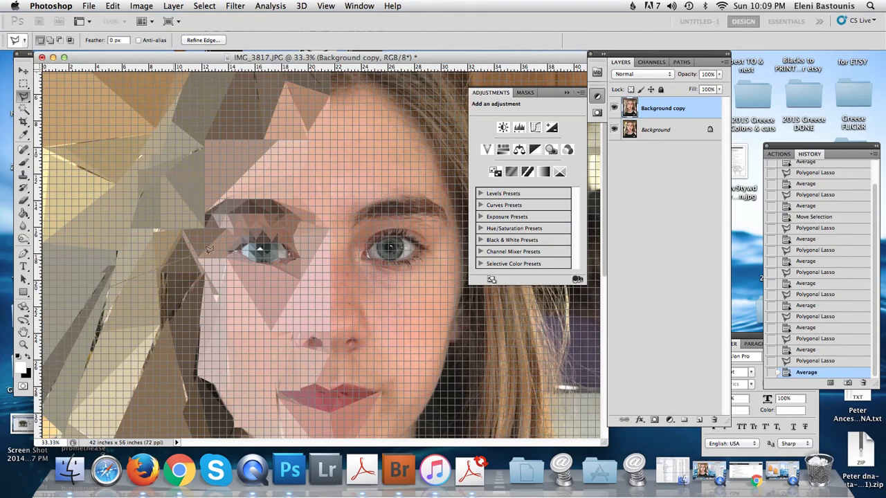
{"action": "double_click", "coordinate": [121, 279]}
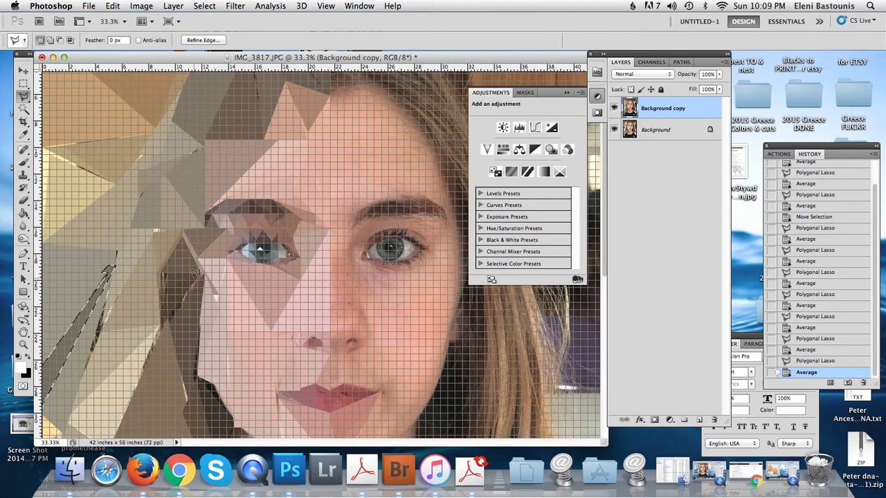
- Clear the current selection and select the portrait's low-poly left half, up to the face's centre line, with the Rectangular Marquee tool
{"action": "scroll", "coordinate": [609, 298], "scroll_direction": "down", "scroll_amount": 5}
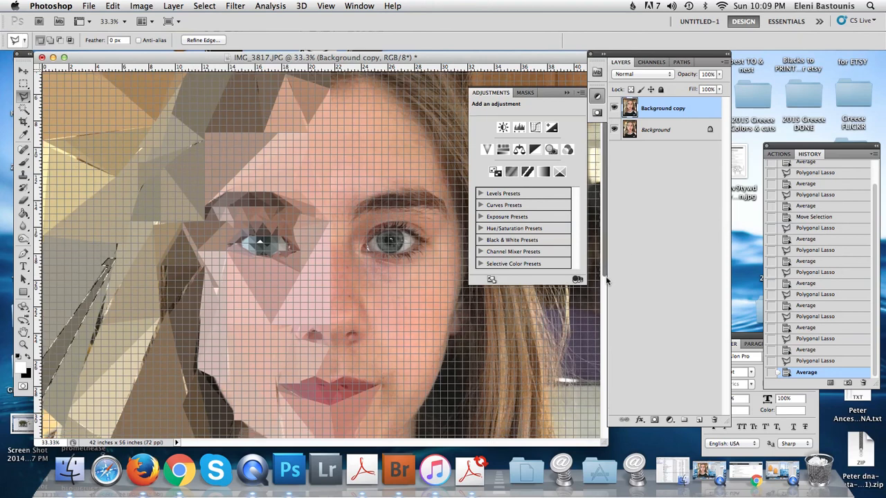
{"action": "scroll", "coordinate": [608, 327], "scroll_direction": "down", "scroll_amount": 2}
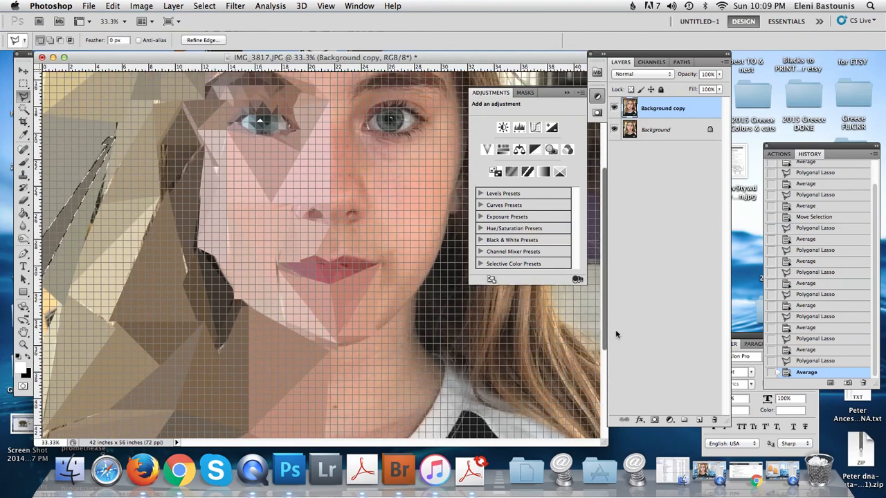
{"action": "key", "text": "super+minus"}
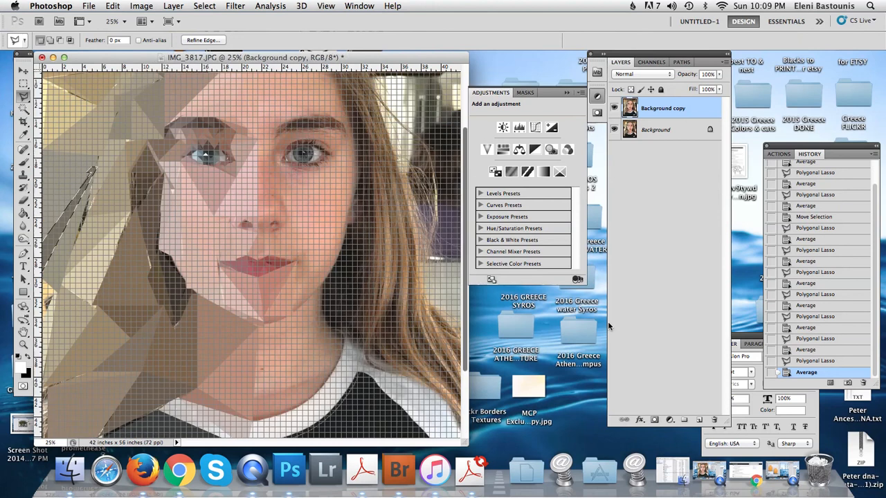
{"action": "key", "text": "super+minus"}
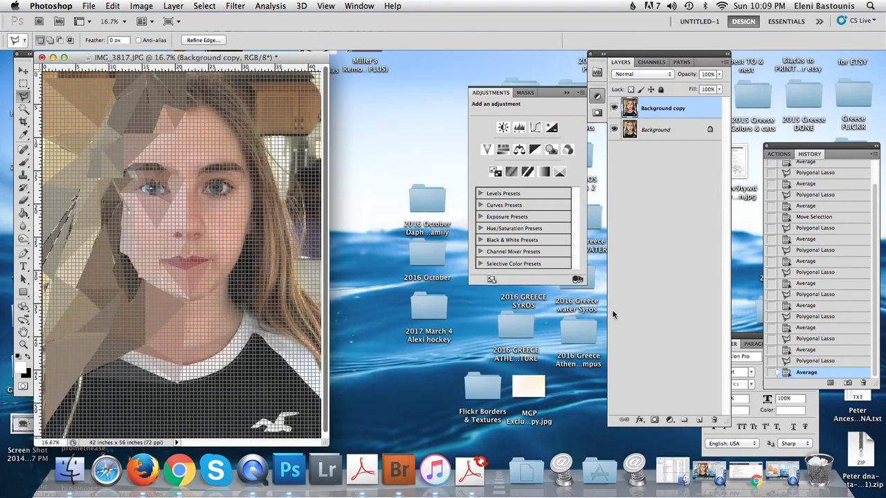
{"action": "key", "text": "super+d"}
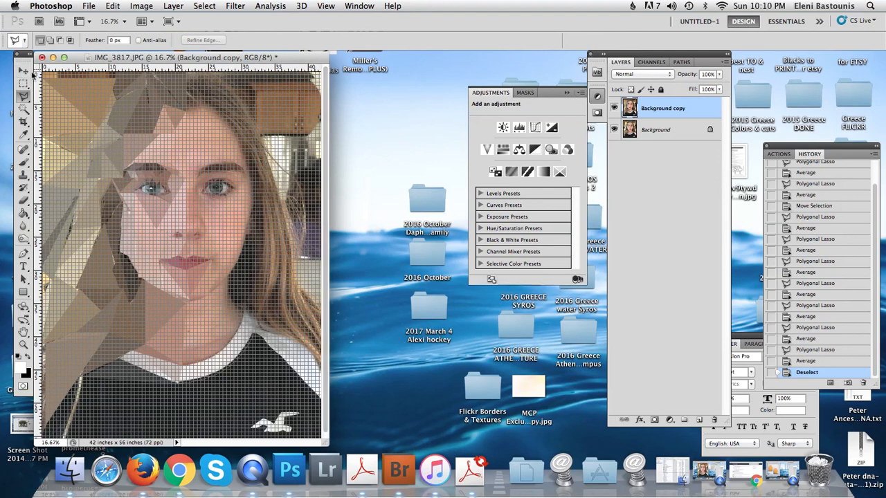
{"action": "left_click", "coordinate": [24, 83]}
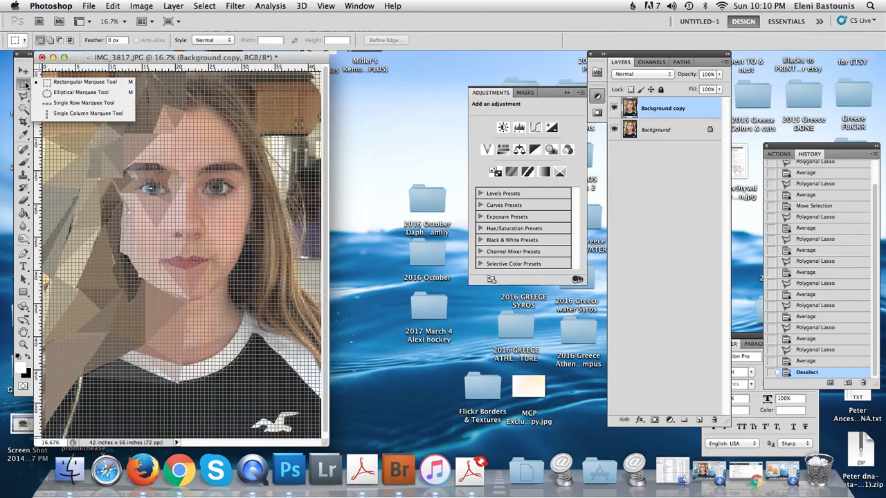
{"action": "left_click", "coordinate": [47, 83]}
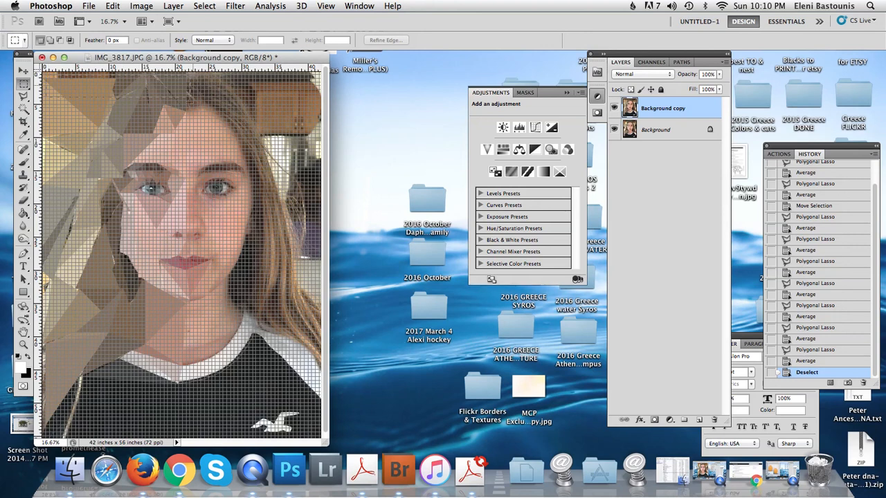
{"action": "left_click_drag", "start_coordinate": [188, 207], "coordinate": [187, 417]}
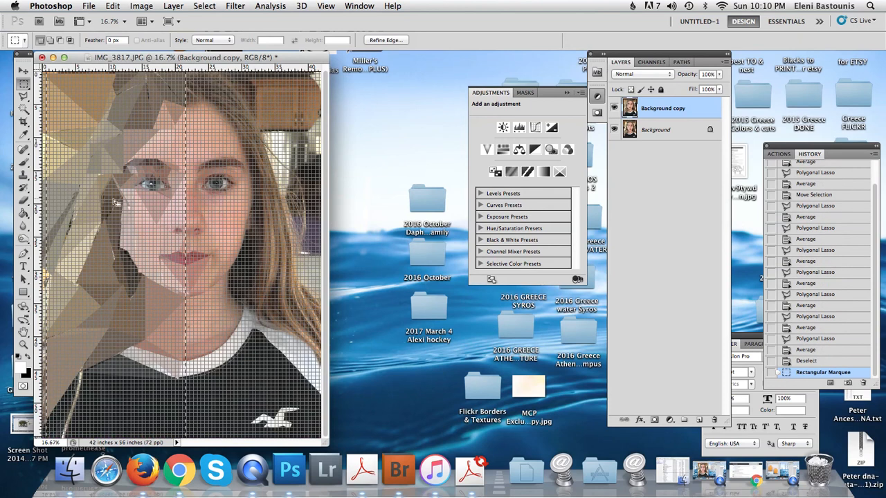
- Scale the selected low-poly half across the face's centre line to about -99% width, mirroring it onto the portrait's opposite half
{"action": "left_click", "coordinate": [112, 7]}
{"action": "mouse_move", "coordinate": [236, 255]}
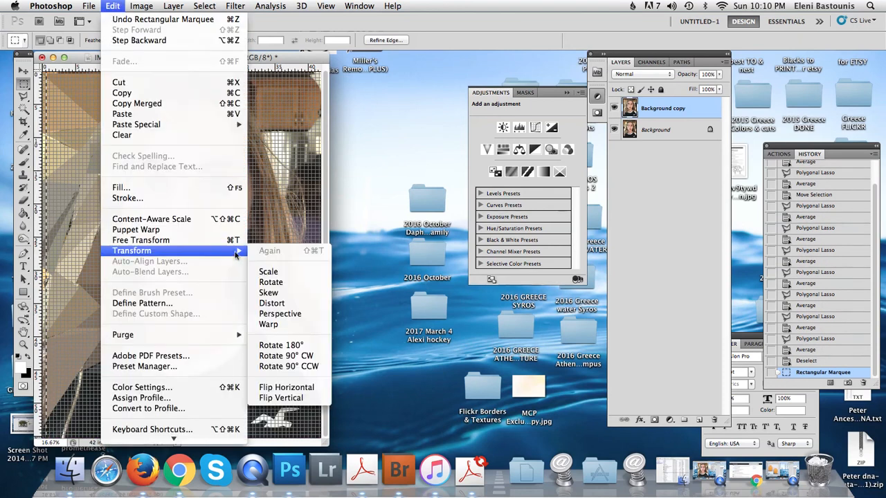
{"action": "left_click", "coordinate": [268, 272]}
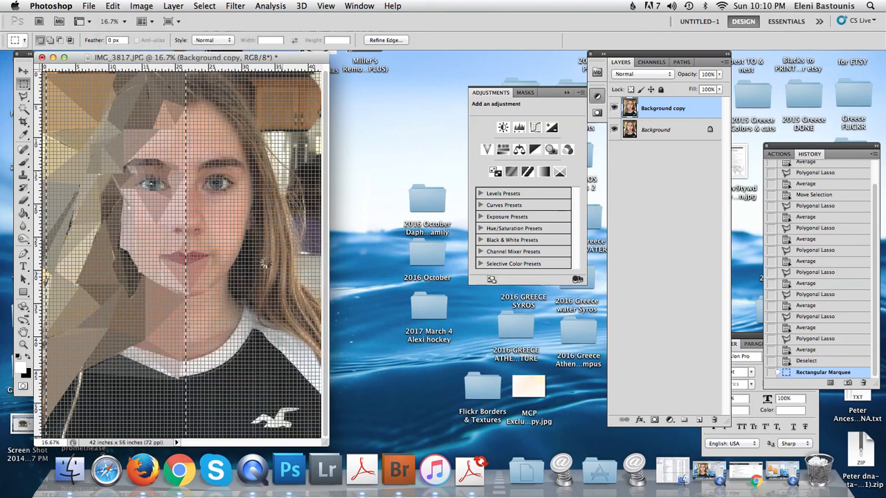
{"action": "left_click_drag", "start_coordinate": [47, 257], "coordinate": [331, 252]}
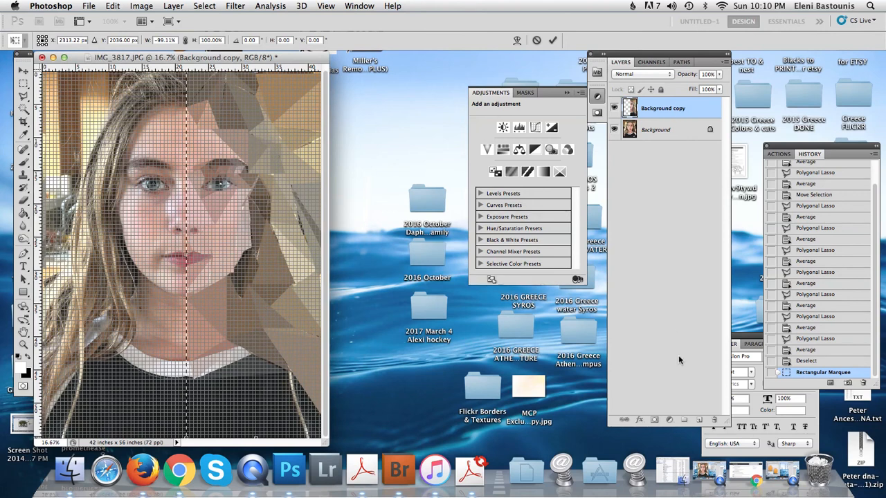
{"action": "left_click", "coordinate": [553, 40]}
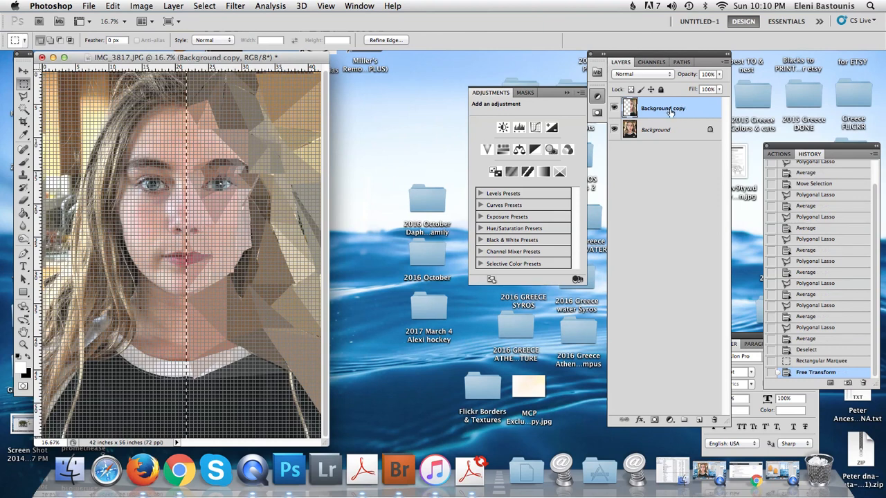
- Duplicate the Background copy layer and scale the duplicate to about -106% width, mirroring it back over the portrait's left half
{"action": "left_click_drag", "start_coordinate": [685, 107], "coordinate": [699, 419]}
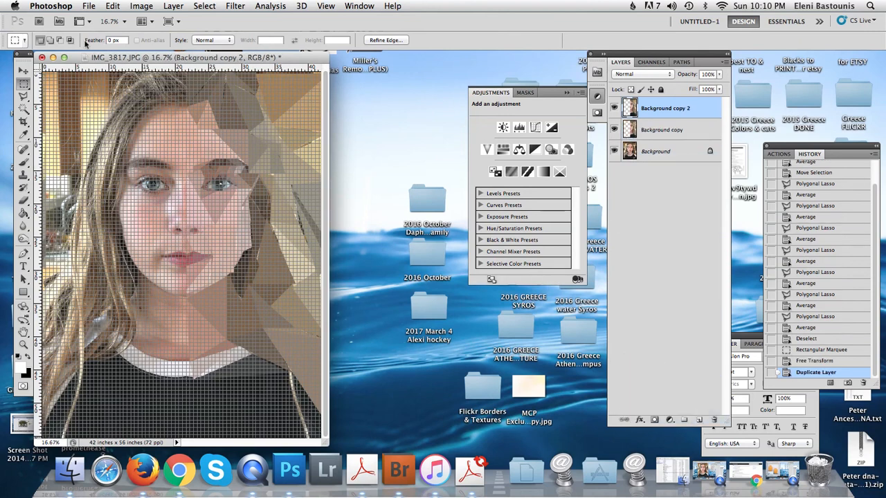
{"action": "left_click", "coordinate": [112, 6]}
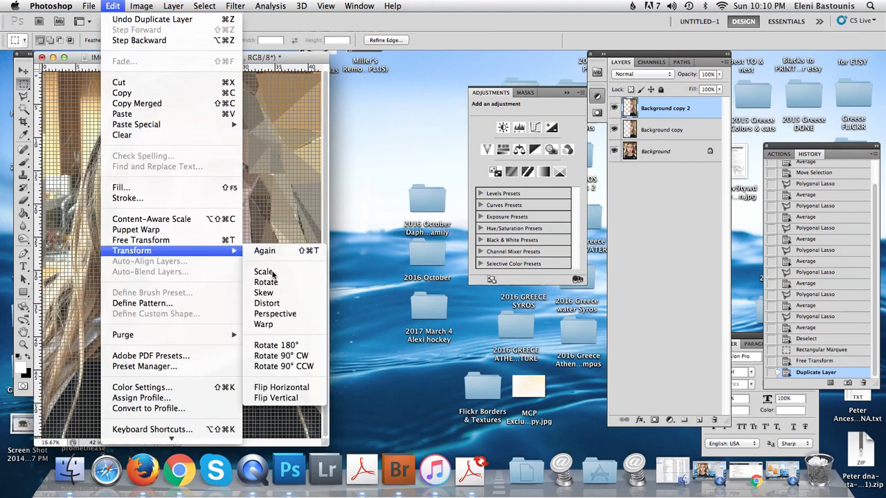
{"action": "left_click", "coordinate": [265, 272]}
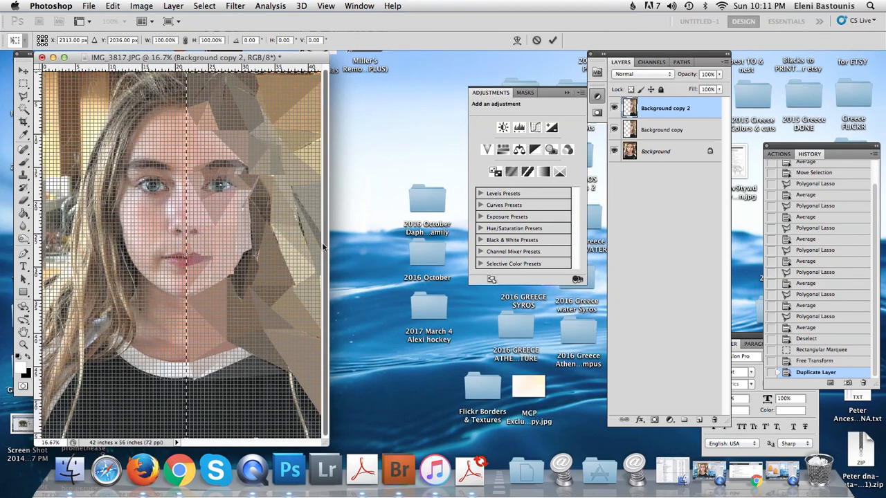
{"action": "left_click_drag", "start_coordinate": [322, 432], "coordinate": [436, 407]}
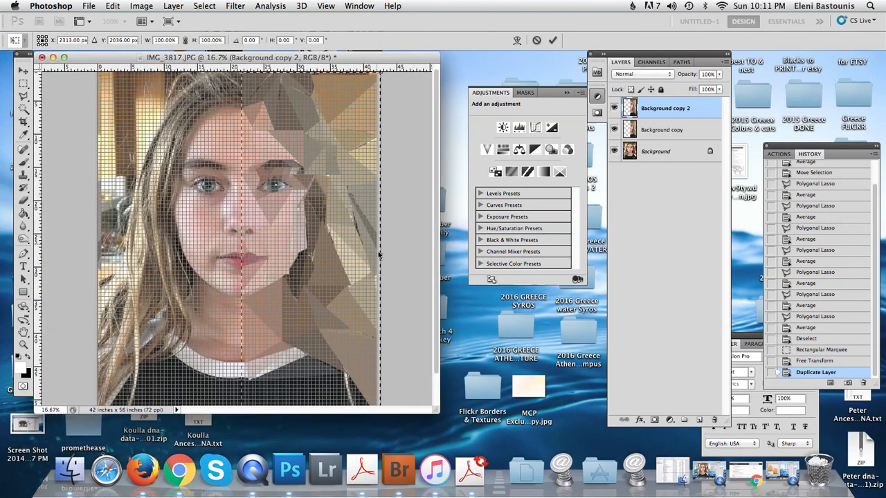
{"action": "left_click_drag", "start_coordinate": [376, 256], "coordinate": [98, 248]}
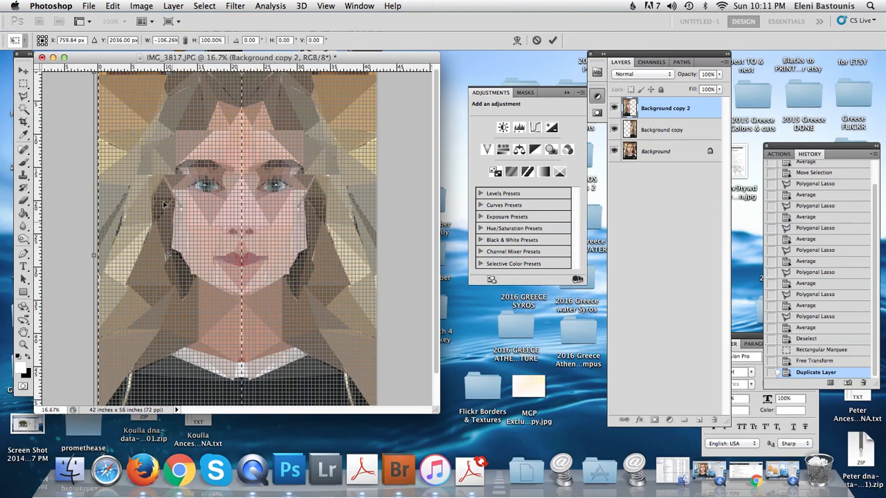
{"action": "left_click", "coordinate": [142, 6]}
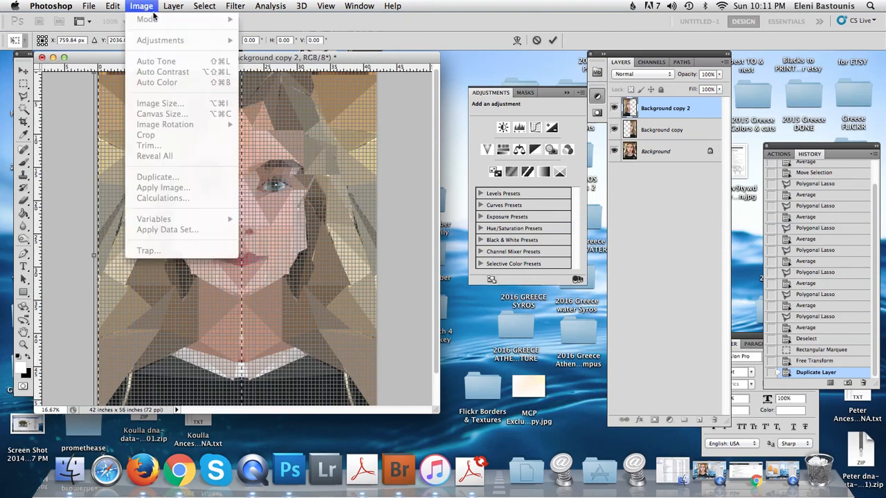
{"action": "left_click", "coordinate": [553, 40]}
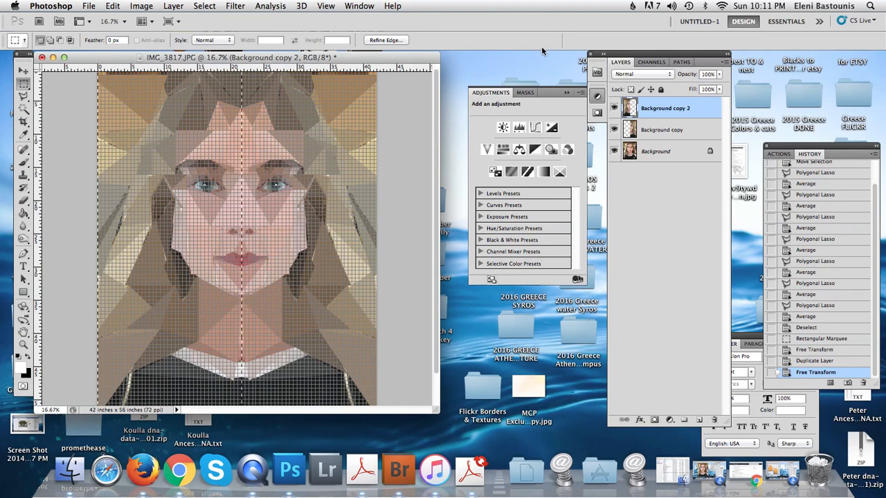
- Darken the shadows of the Background copy 2 layer with Levels, setting the black input level to 32
{"action": "key", "text": "super+l"}
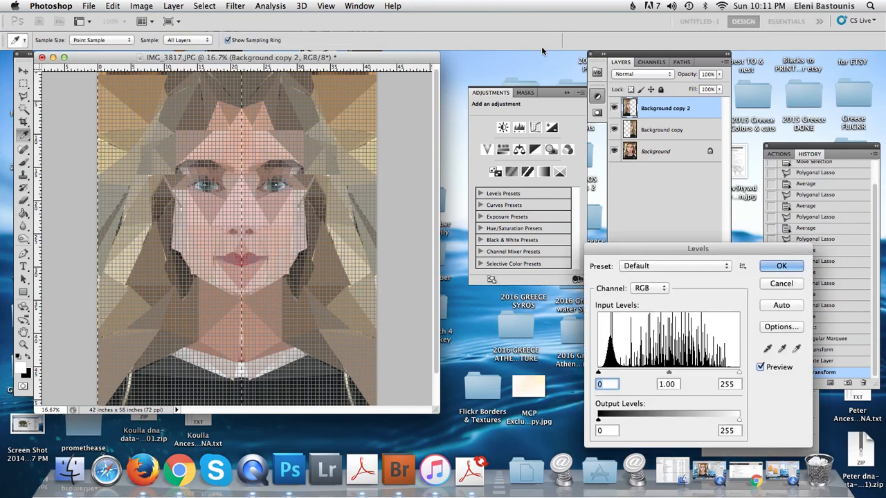
{"action": "left_click_drag", "start_coordinate": [598, 373], "coordinate": [609, 374]}
{"action": "left_click_drag", "start_coordinate": [609, 374], "coordinate": [615, 374]}
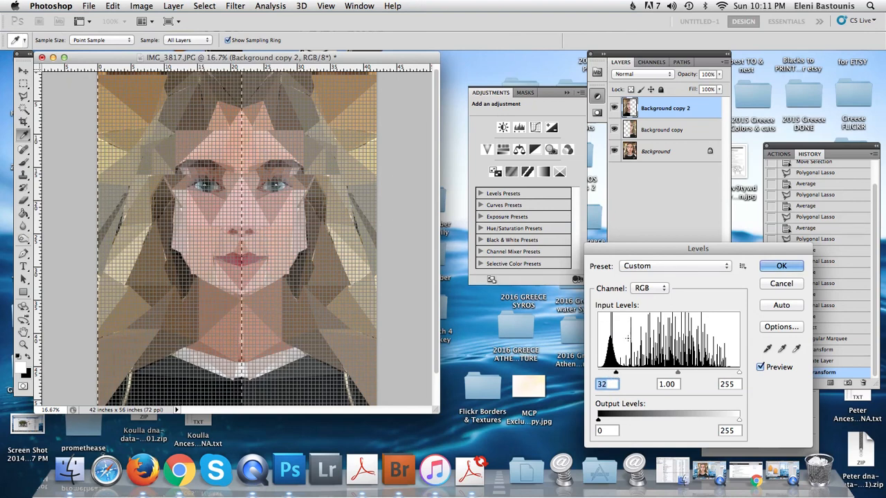
{"action": "left_click", "coordinate": [781, 267]}
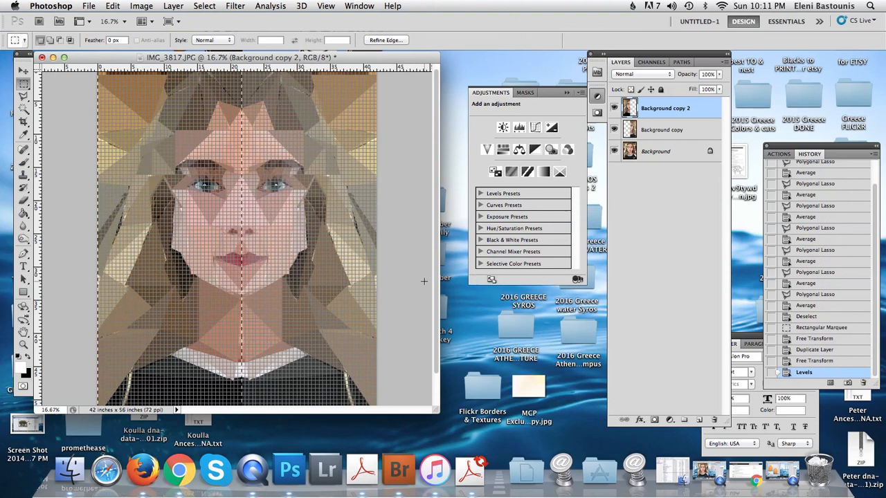
- Clear the selection and hide the grid over the mirrored low-poly portrait
{"action": "key", "text": "super+h"}
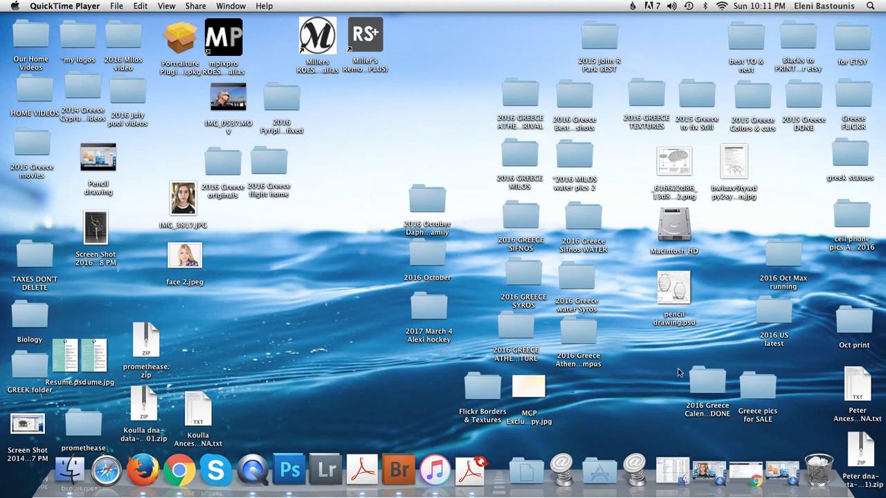
{"action": "left_click", "coordinate": [298, 472]}
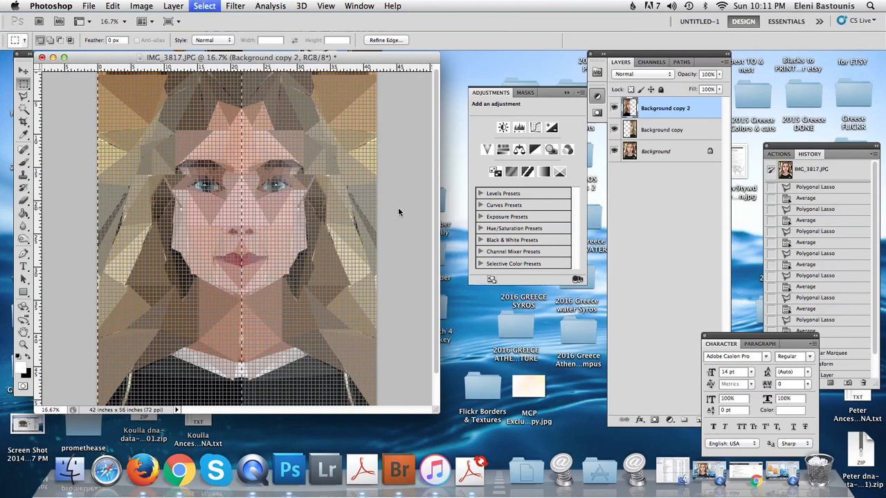
{"action": "key", "text": "super+d"}
{"action": "left_click", "coordinate": [325, 6]}
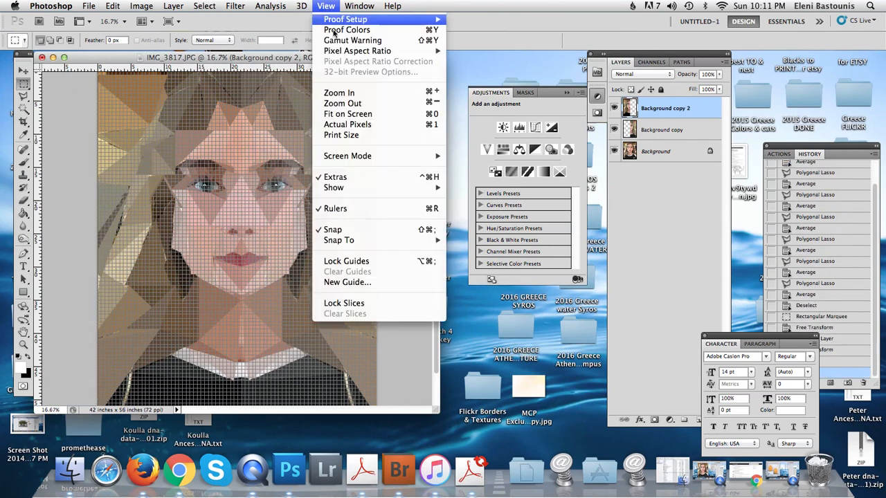
{"action": "mouse_move", "coordinate": [422, 189]}
{"action": "left_click", "coordinate": [477, 219]}
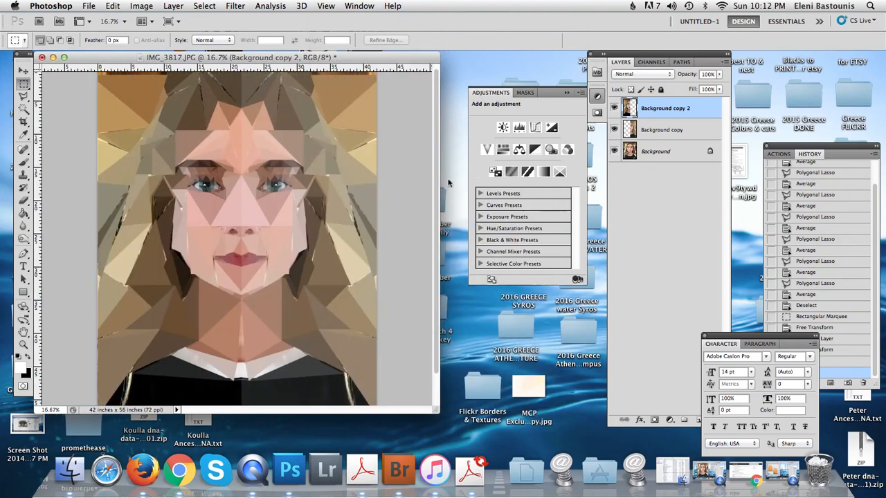